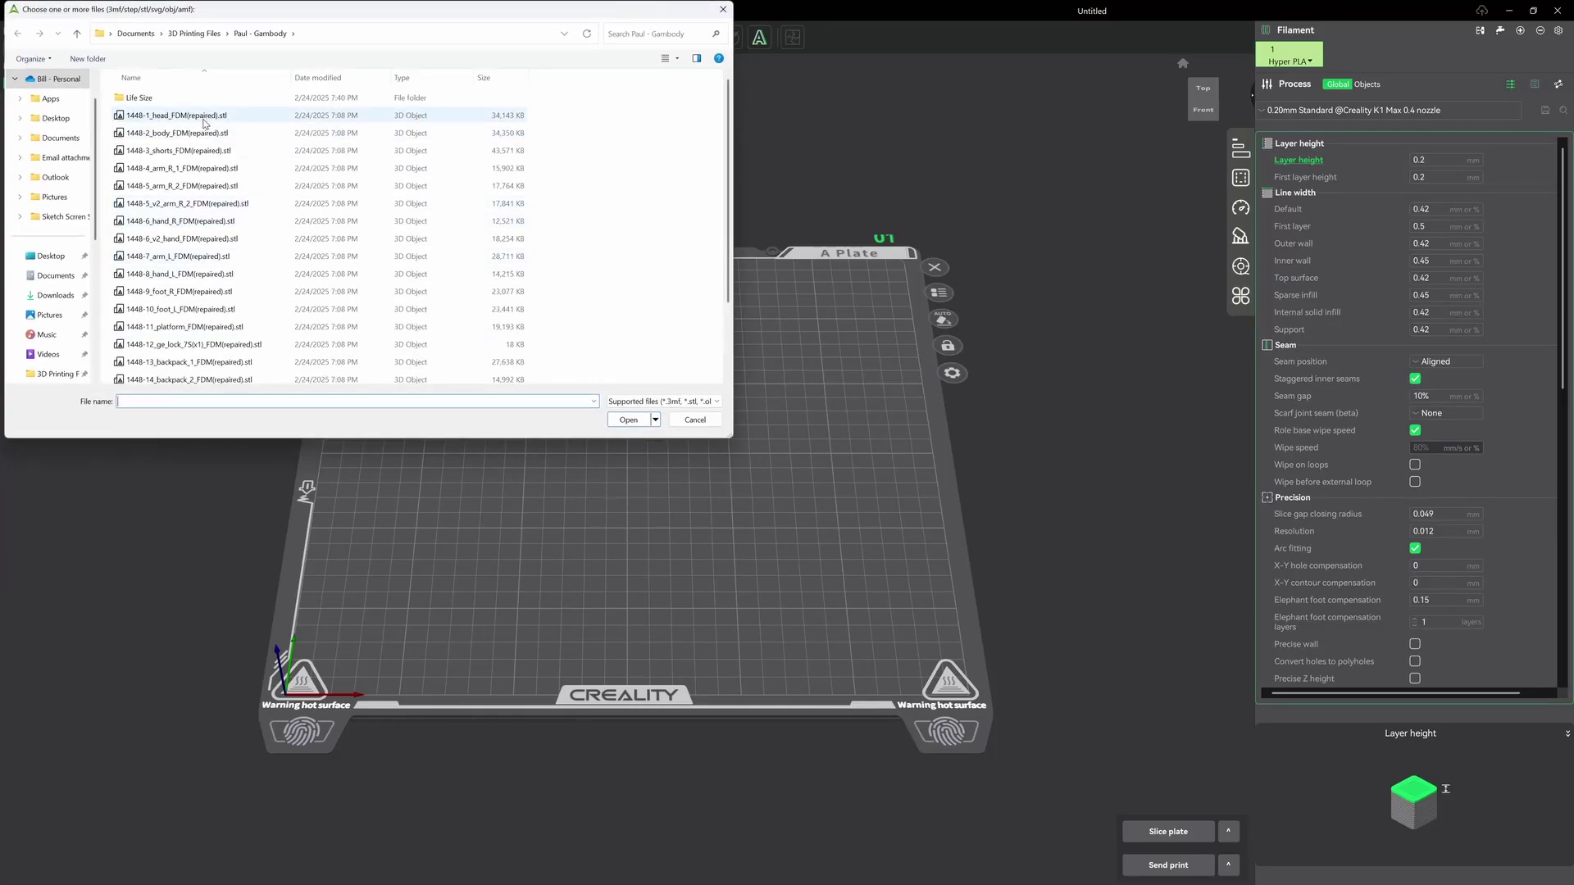
Import the model file 1448-1_head_FDM(repaired).stl onto the build plate.
{"action": "left_click", "coordinate": [204, 119]}
{"action": "left_click", "coordinate": [629, 420]}
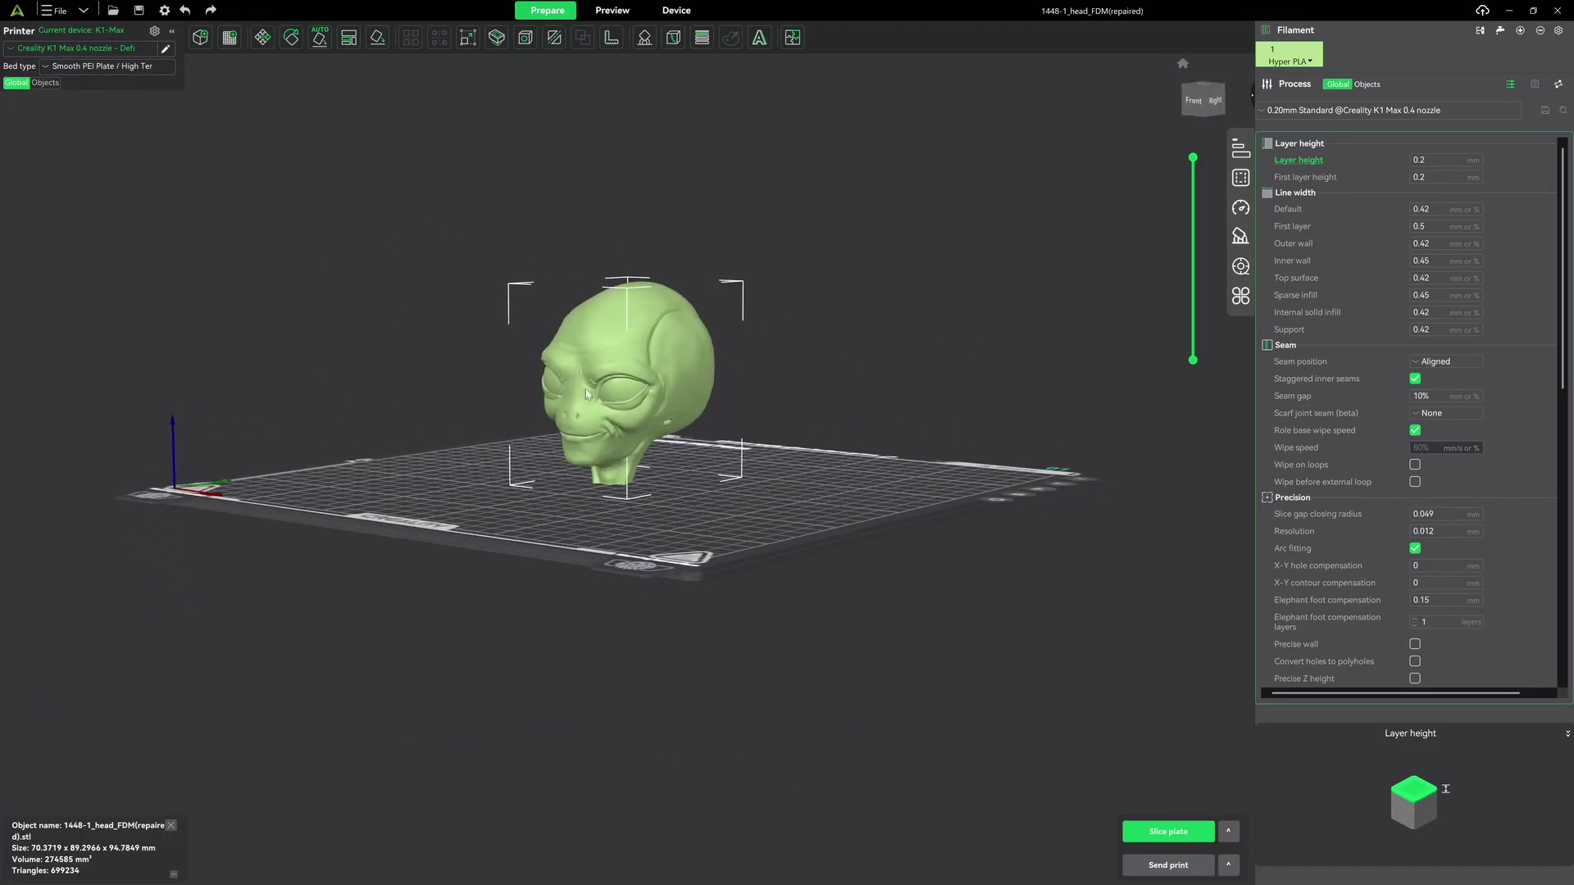
{"action": "scroll", "coordinate": [580, 371], "scroll_direction": "up", "scroll_amount": 5}
{"action": "middle_click_drag", "start_coordinate": [868, 470], "coordinate": [955, 607]}
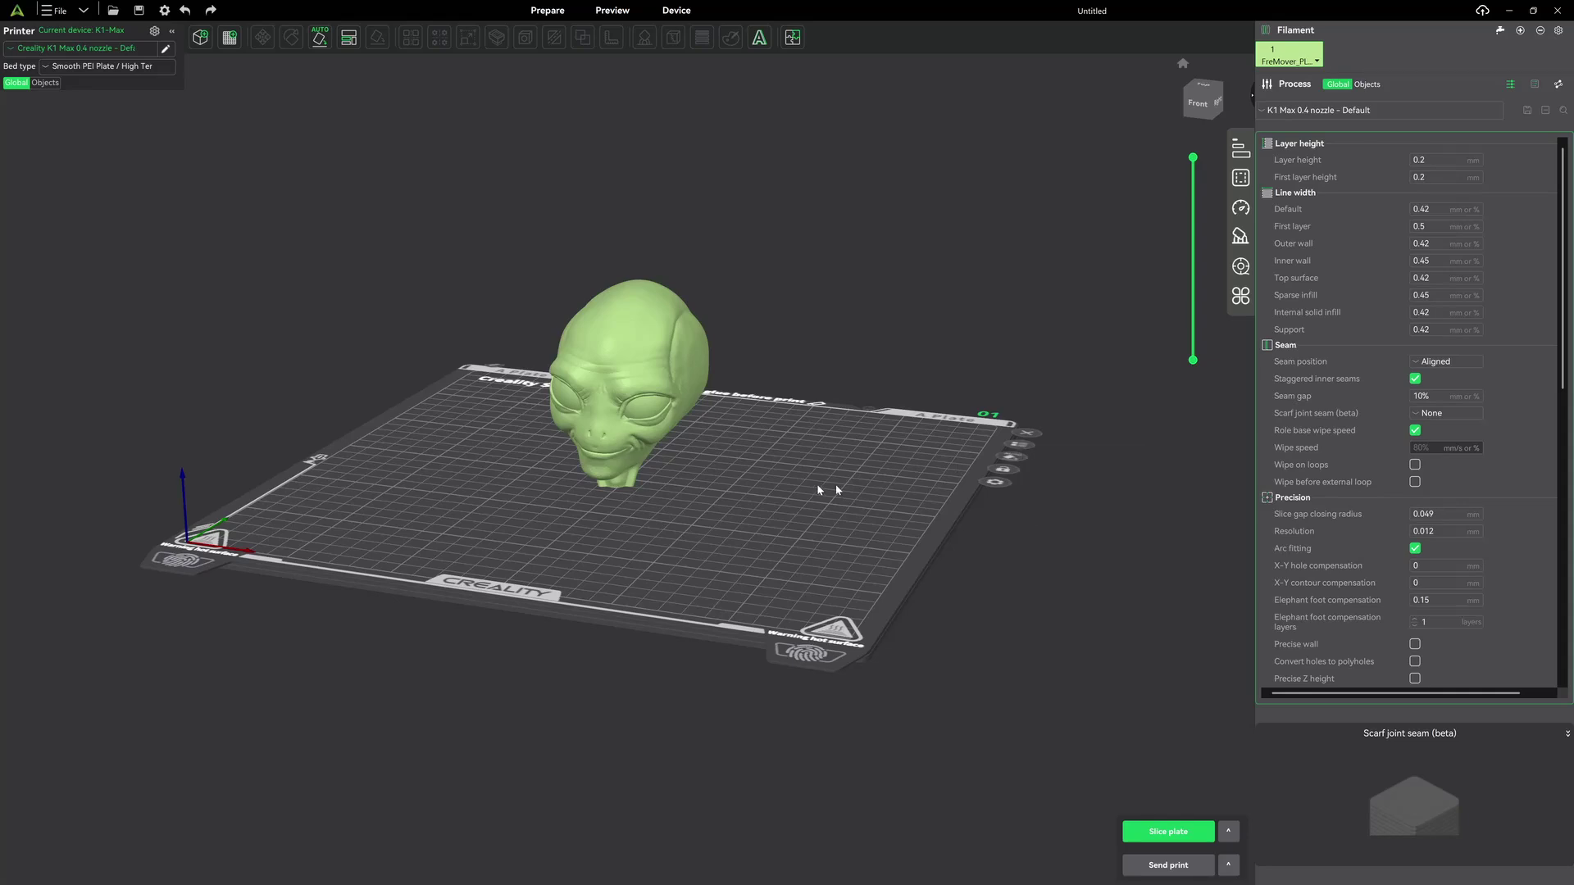
Scale the head model uniformly to 250%.
{"action": "left_click", "coordinate": [676, 387]}
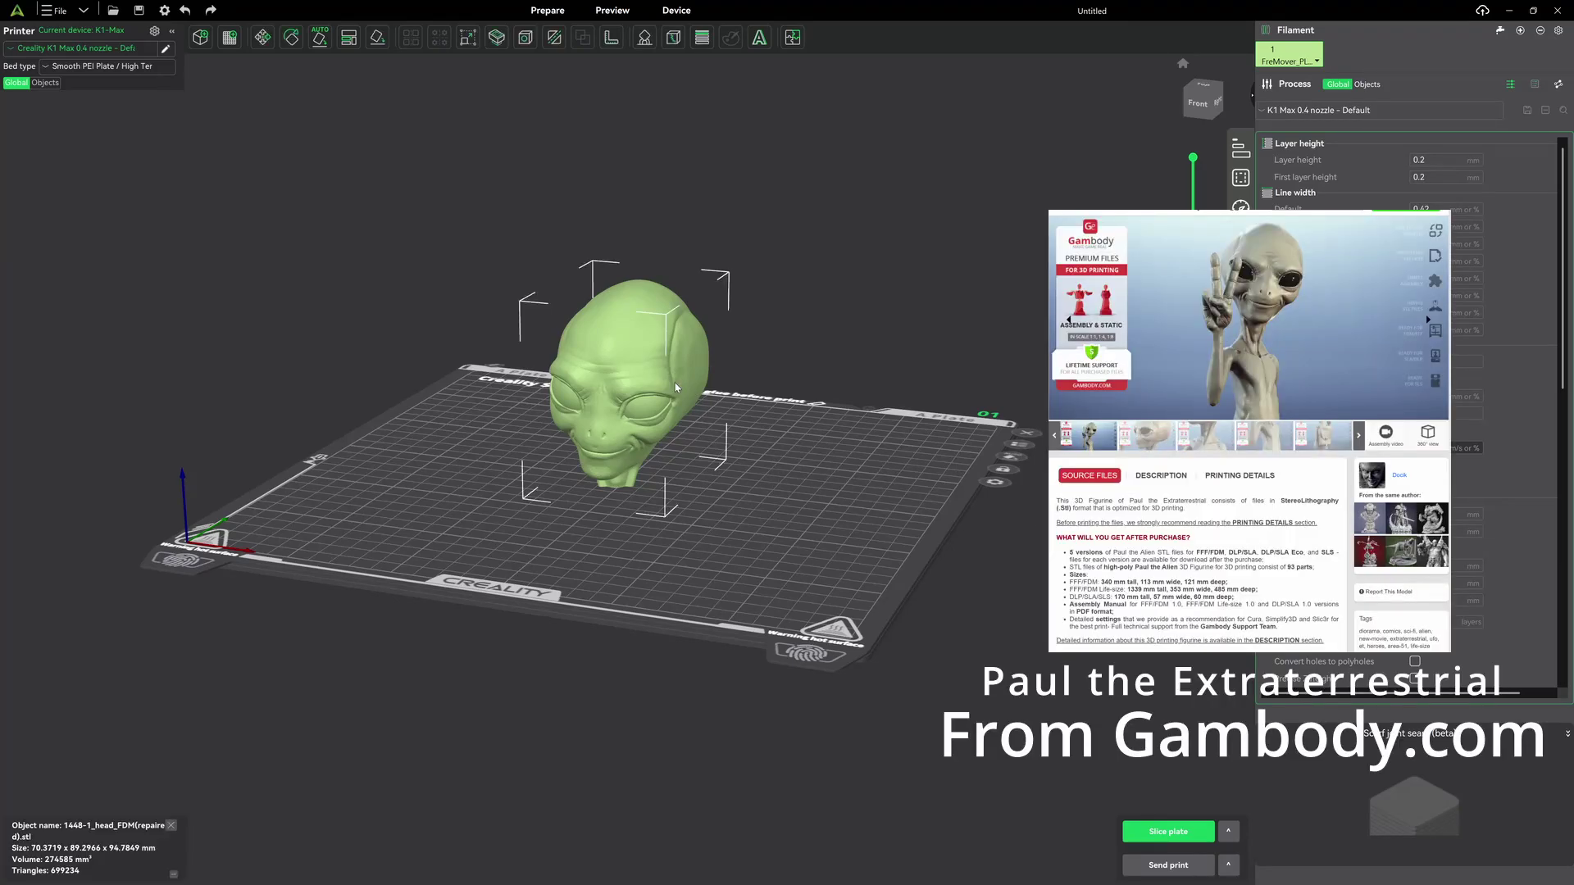
{"action": "left_click", "coordinate": [478, 43]}
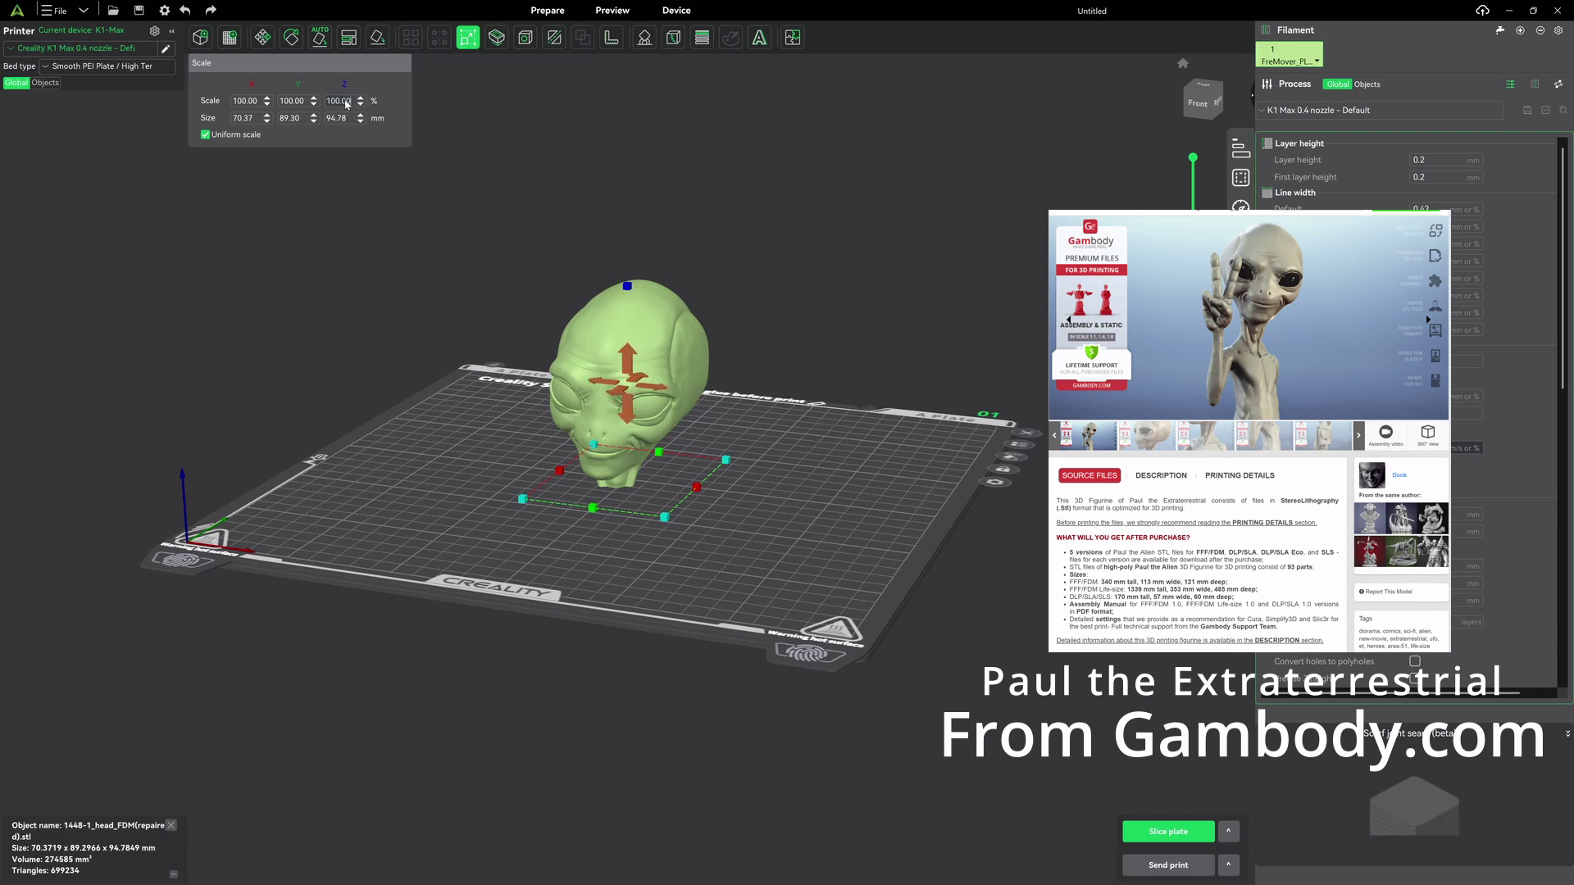
{"action": "type", "text": "250"}
{"action": "key", "text": "Return"}
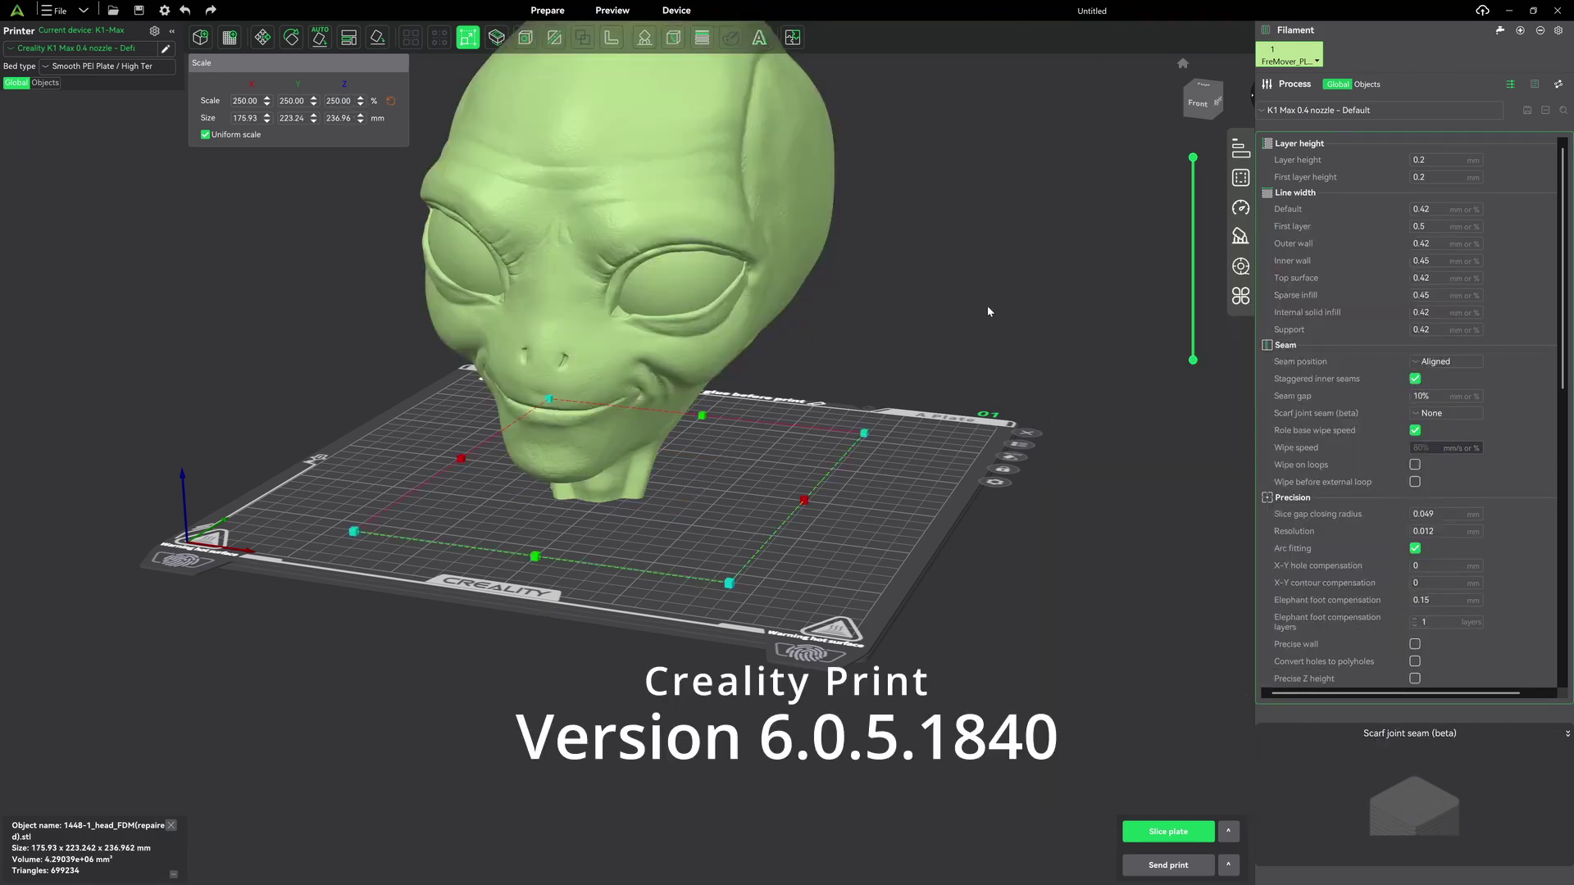
{"action": "mouse_move", "coordinate": [987, 309]}
{"action": "left_mouse_down"}
{"action": "mouse_move", "coordinate": [987, 426]}
{"action": "mouse_move", "coordinate": [977, 311]}
{"action": "left_mouse_up"}
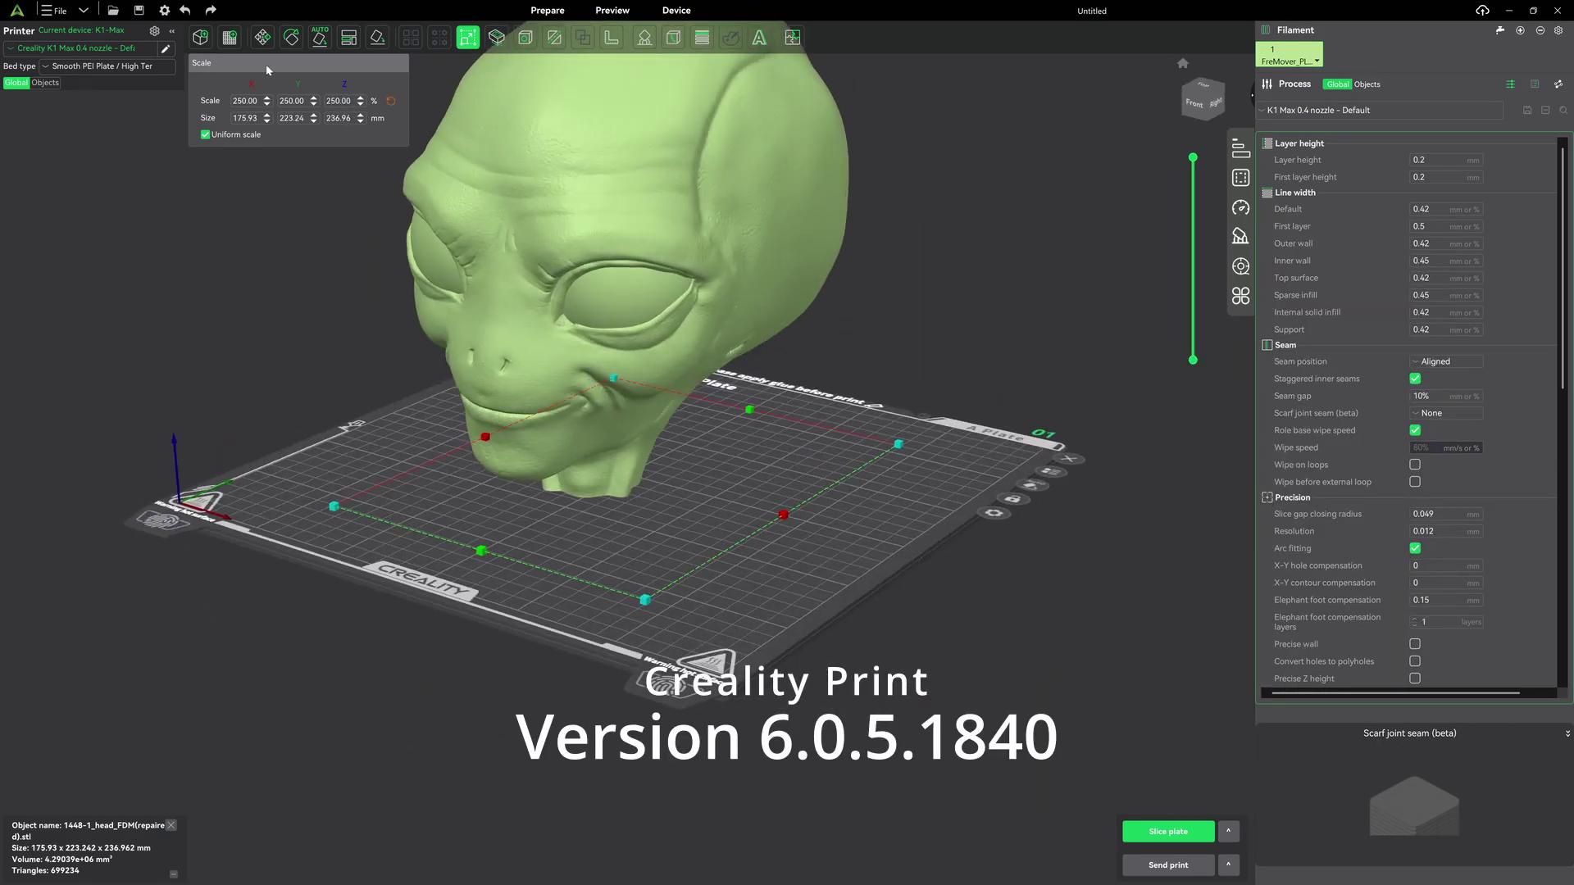
Switch the printer preset to Creality Ender-3 V3 SE 0.4 nozzle.
{"action": "left_click", "coordinate": [12, 51]}
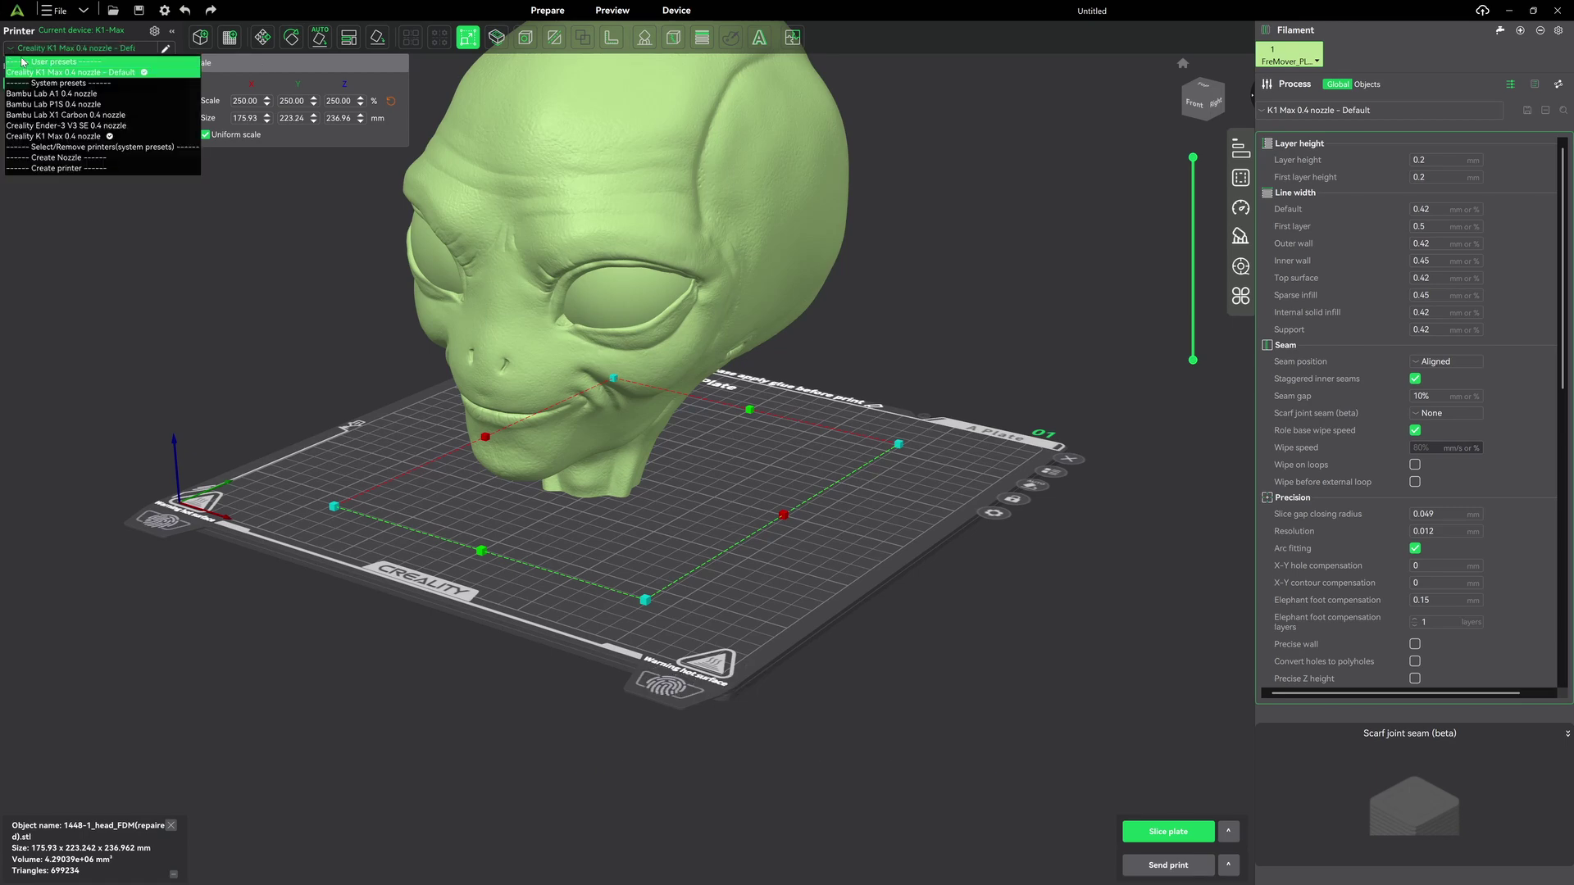
{"action": "left_click", "coordinate": [66, 125]}
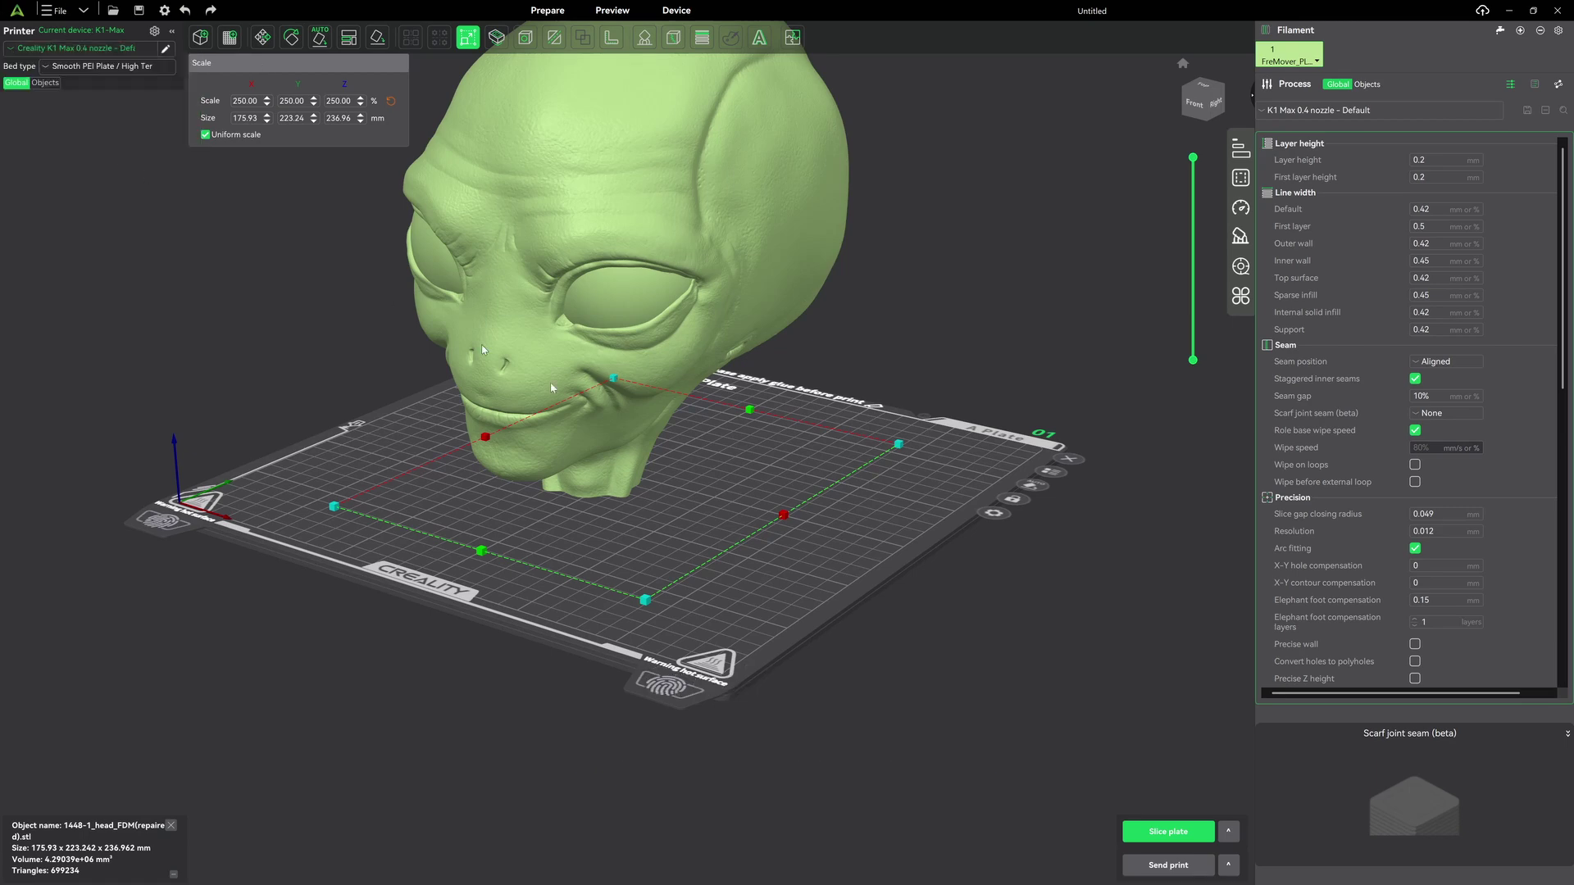
{"action": "left_click_drag", "start_coordinate": [828, 429], "coordinate": [937, 312]}
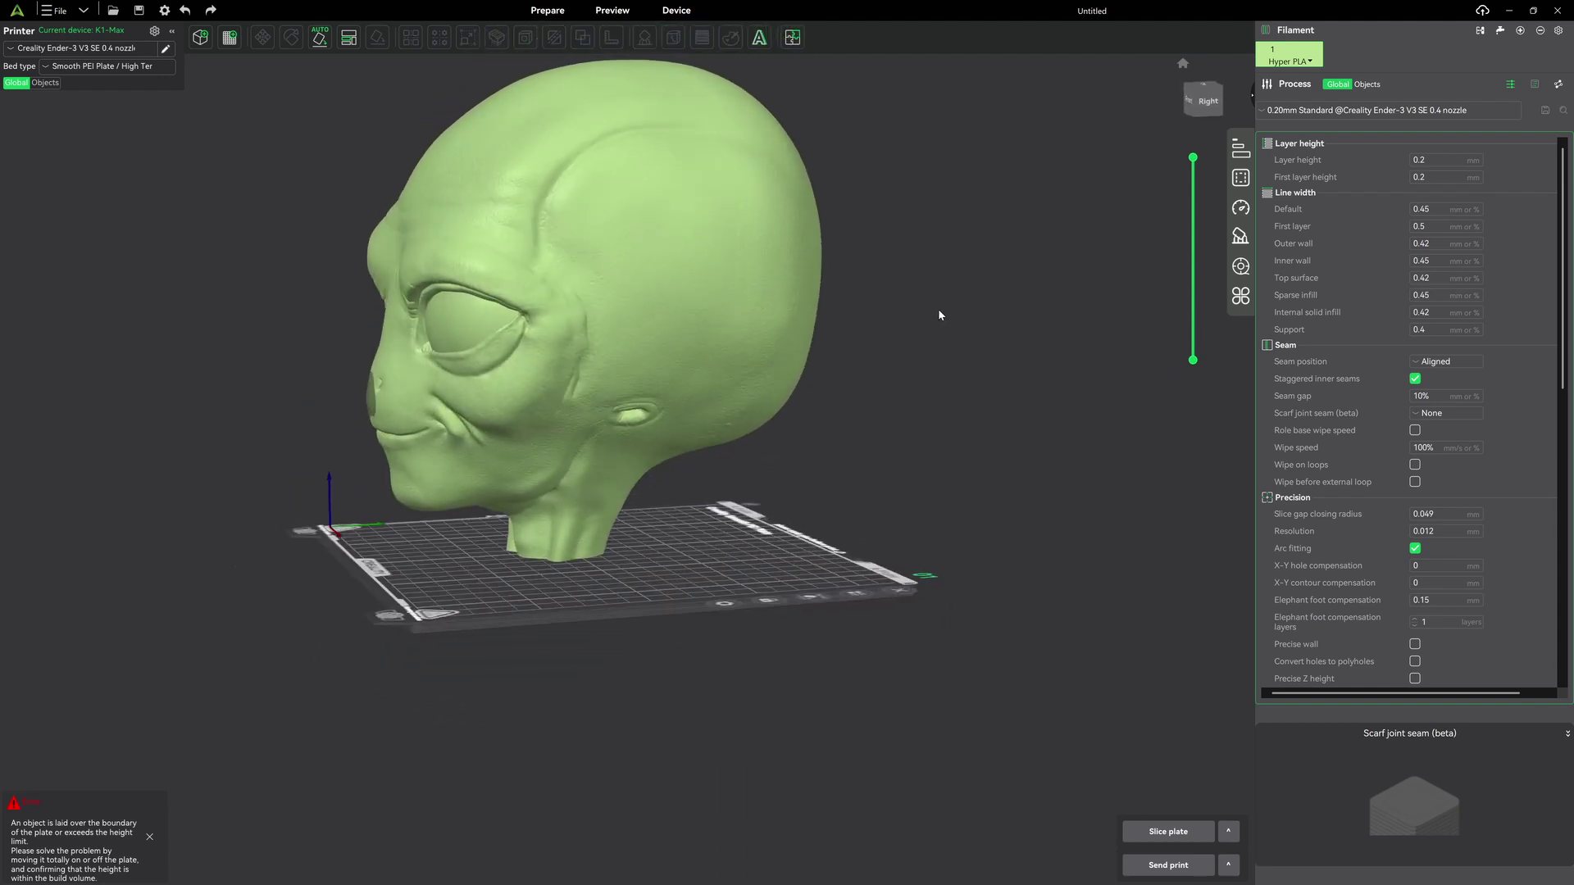
Start a planar cut on the head and rotate the cut plane to 260° about X, dividing the face from the back of the skull.
{"action": "left_click", "coordinate": [732, 370]}
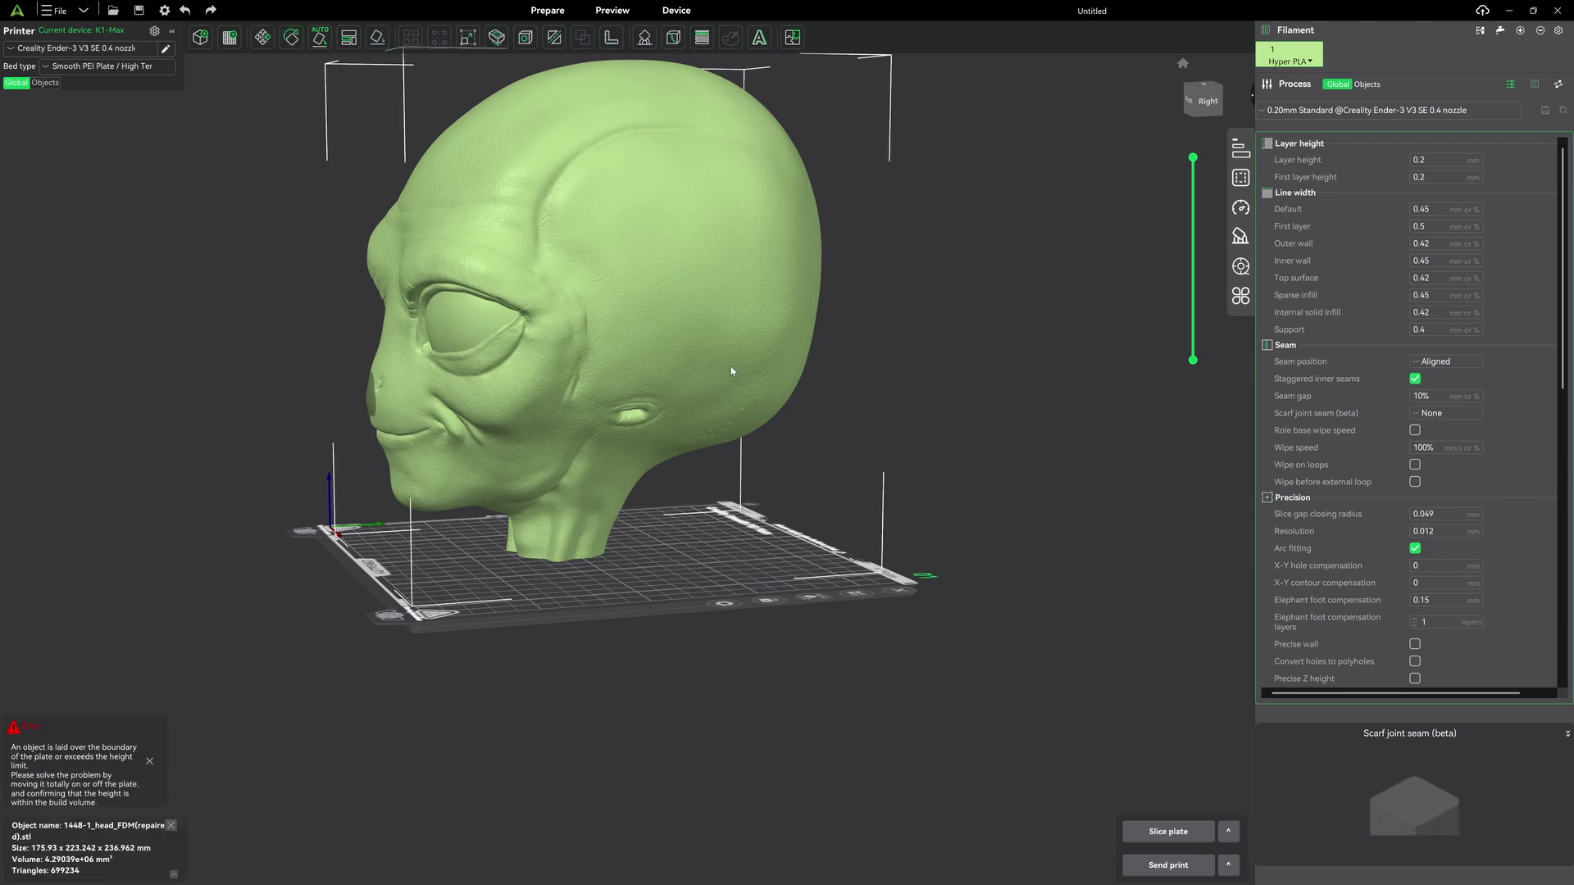
{"action": "left_click", "coordinate": [555, 38]}
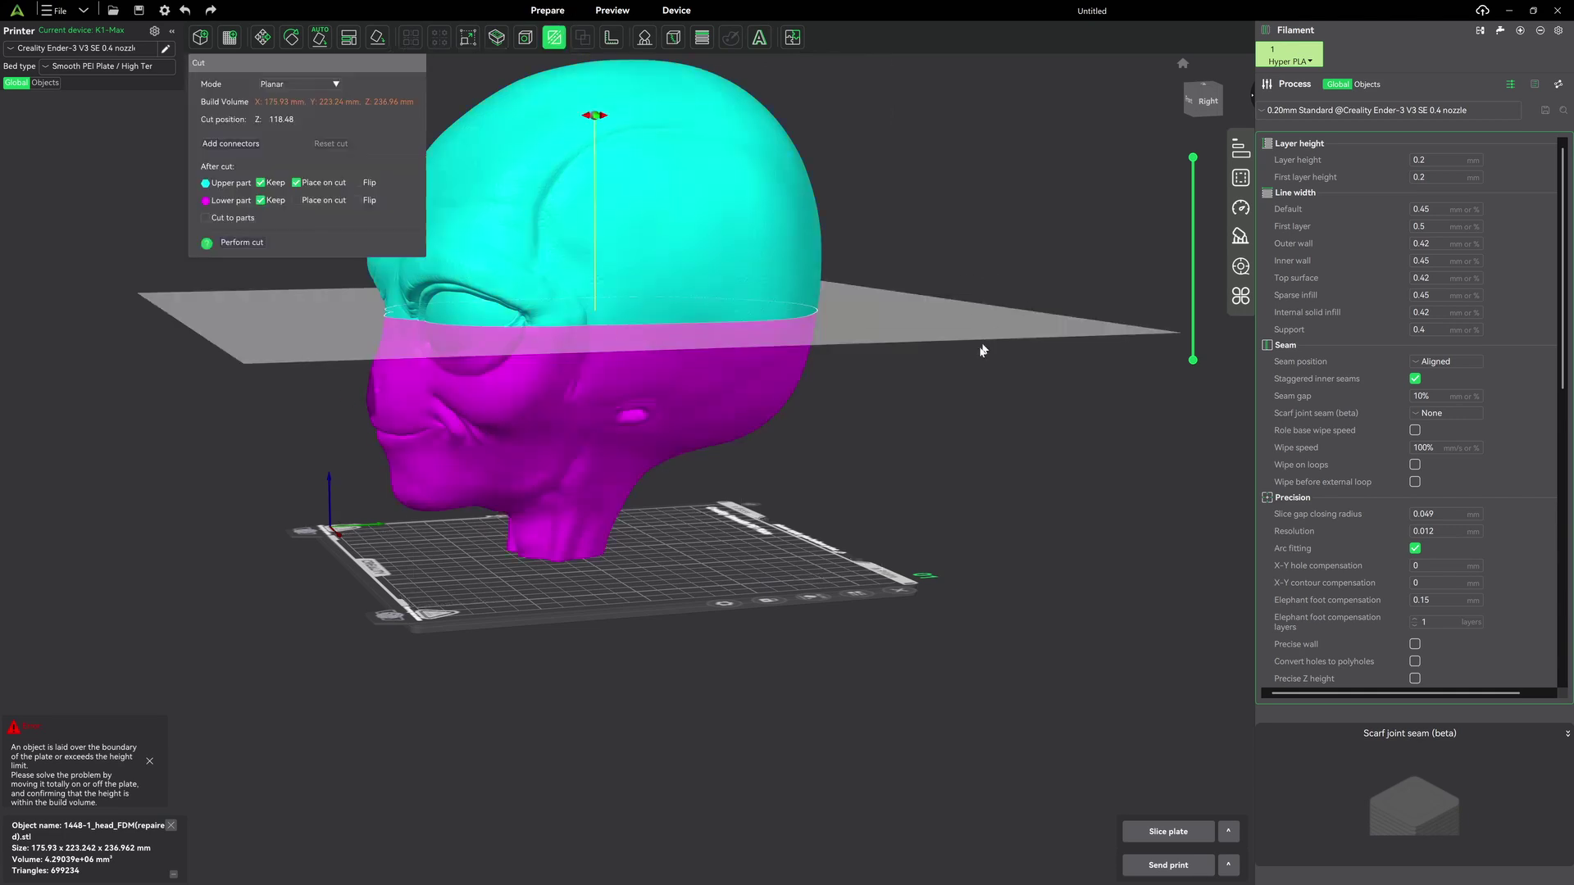
{"action": "left_click_drag", "start_coordinate": [986, 524], "coordinate": [778, 228]}
{"action": "key", "text": "3"}
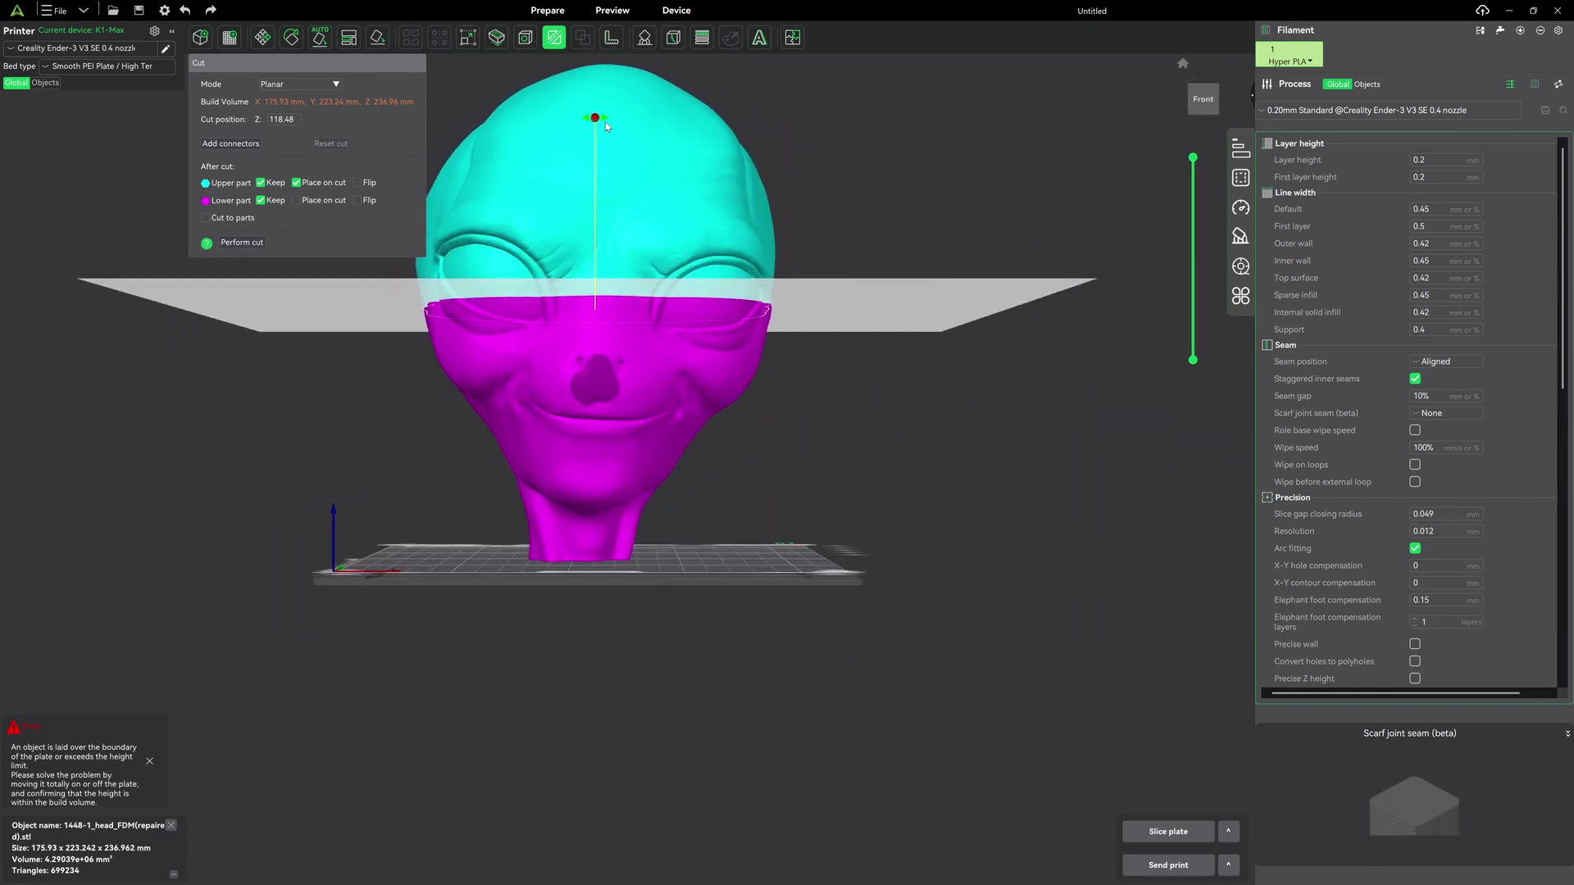
{"action": "left_click_drag", "start_coordinate": [606, 123], "coordinate": [600, 220]}
{"action": "left_click_drag", "start_coordinate": [939, 386], "coordinate": [1132, 224]}
{"action": "mouse_move", "coordinate": [602, 117]}
{"action": "left_mouse_down"}
{"action": "mouse_move", "coordinate": [655, 130]}
{"action": "mouse_move", "coordinate": [500, 164]}
{"action": "mouse_move", "coordinate": [619, 129]}
{"action": "left_mouse_up"}
{"action": "left_click_drag", "start_coordinate": [977, 180], "coordinate": [1108, 361]}
{"action": "scroll", "coordinate": [1110, 361], "scroll_direction": "up", "scroll_amount": 3}
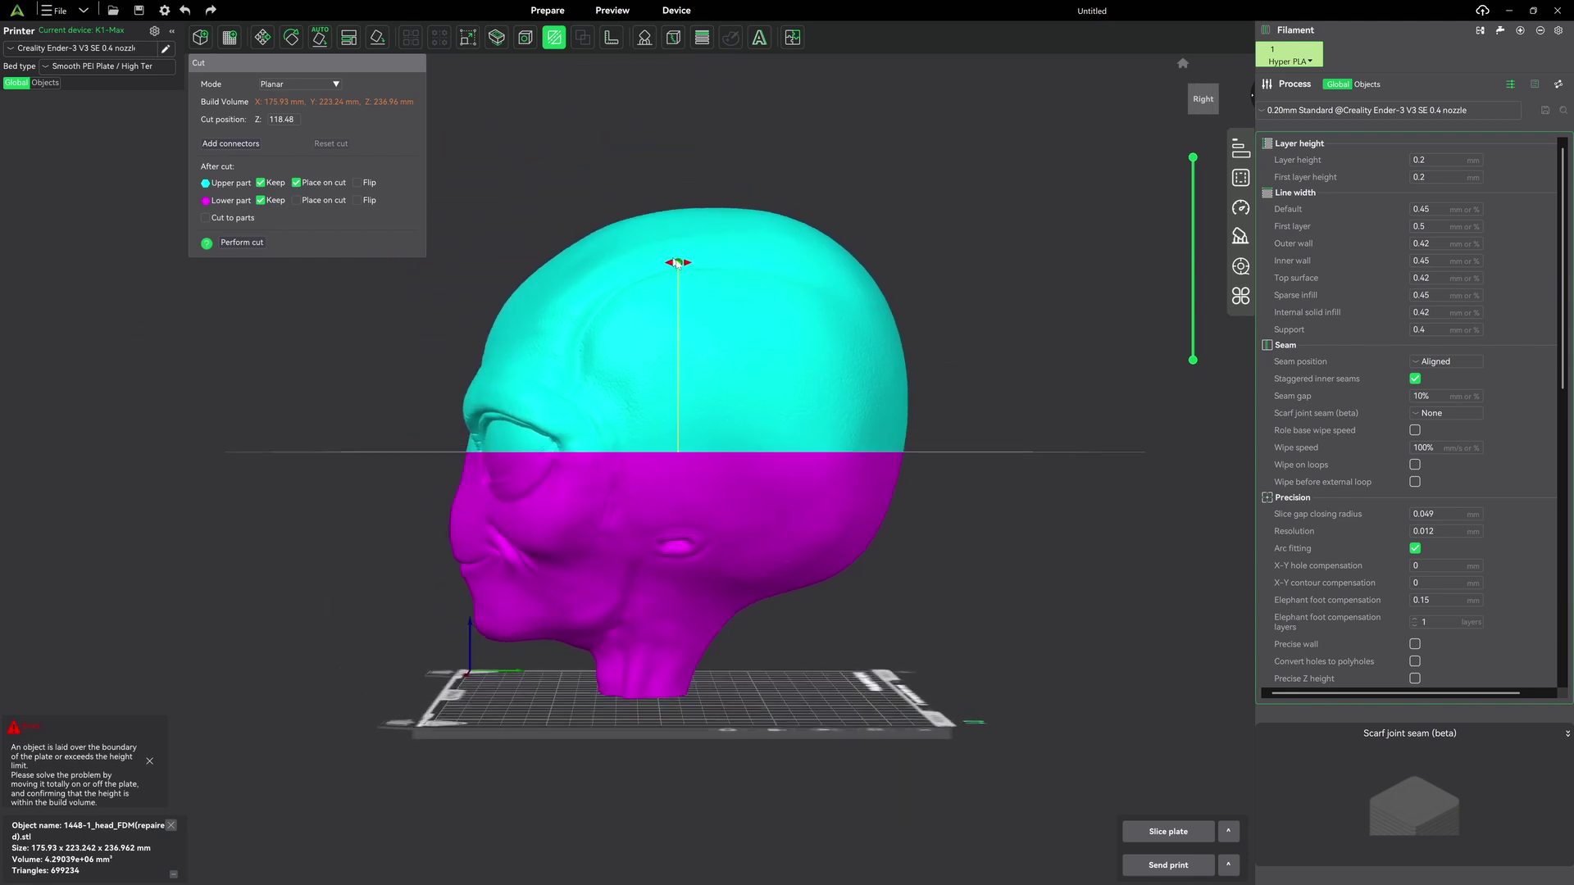
{"action": "mouse_move", "coordinate": [687, 267]}
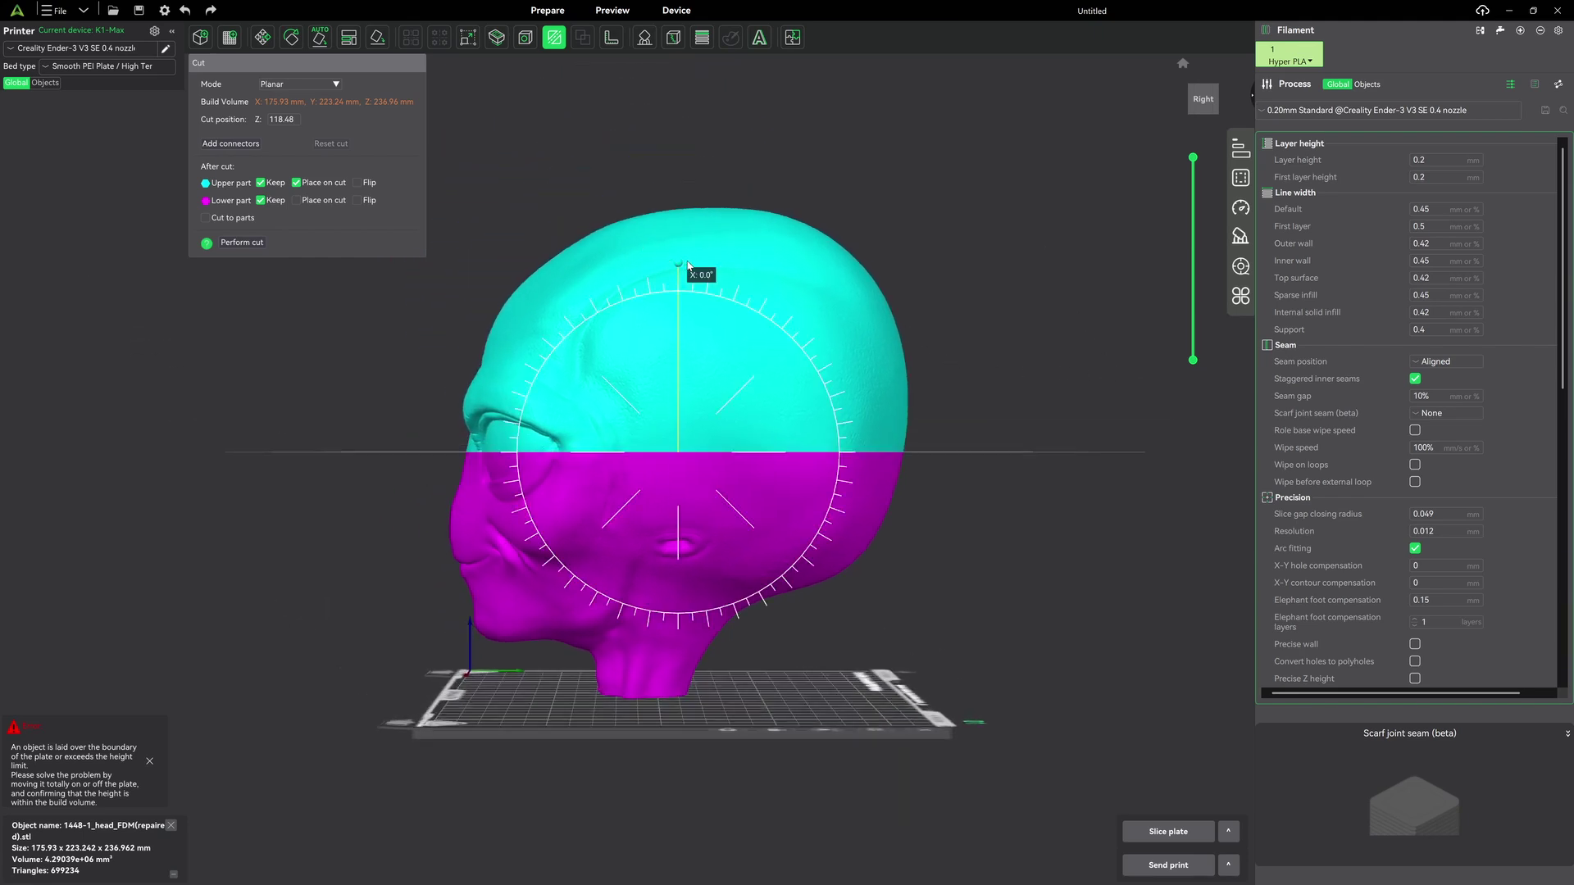
{"action": "left_click_drag", "start_coordinate": [687, 266], "coordinate": [870, 492]}
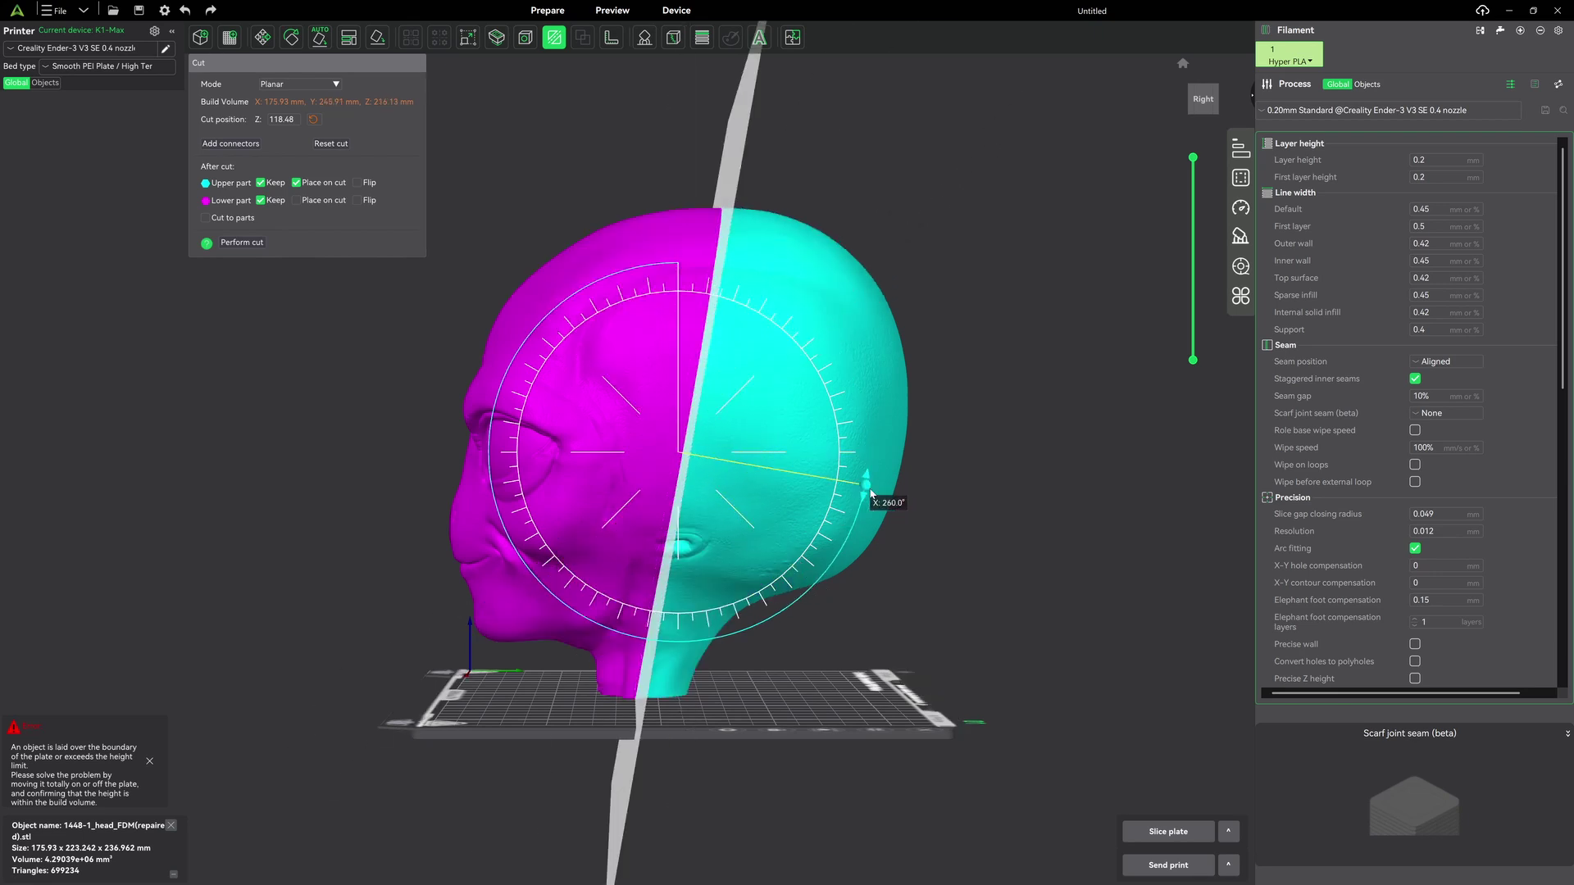
{"action": "left_click_drag", "start_coordinate": [871, 496], "coordinate": [871, 495]}
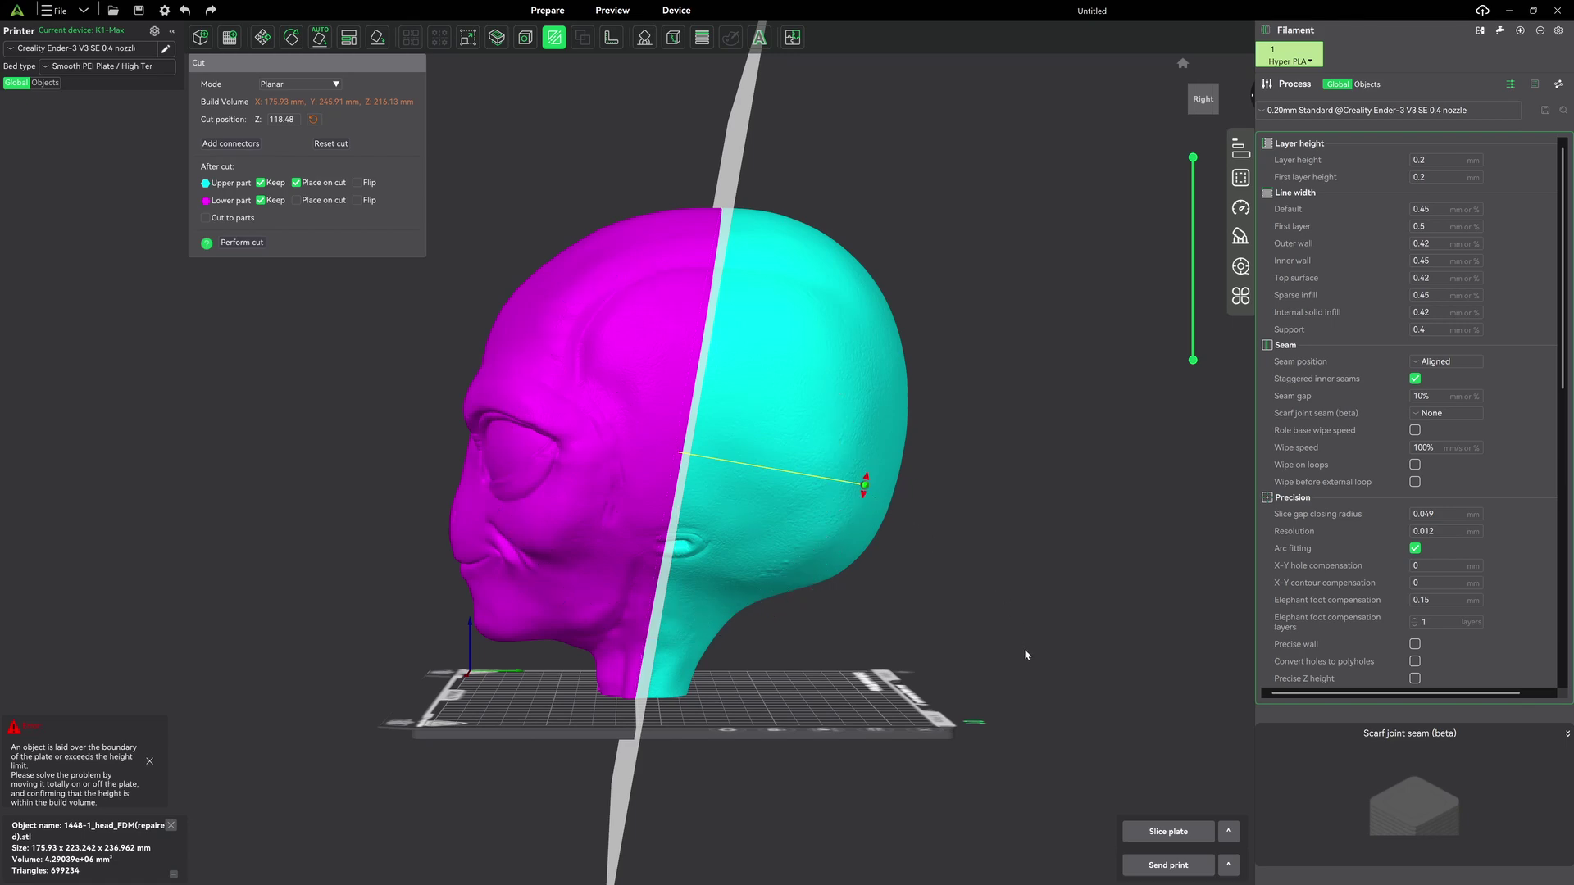
{"action": "mouse_move", "coordinate": [1025, 650]}
{"action": "left_mouse_down"}
{"action": "mouse_move", "coordinate": [989, 656]}
{"action": "mouse_move", "coordinate": [1024, 638]}
{"action": "mouse_move", "coordinate": [1015, 656]}
{"action": "left_mouse_up"}
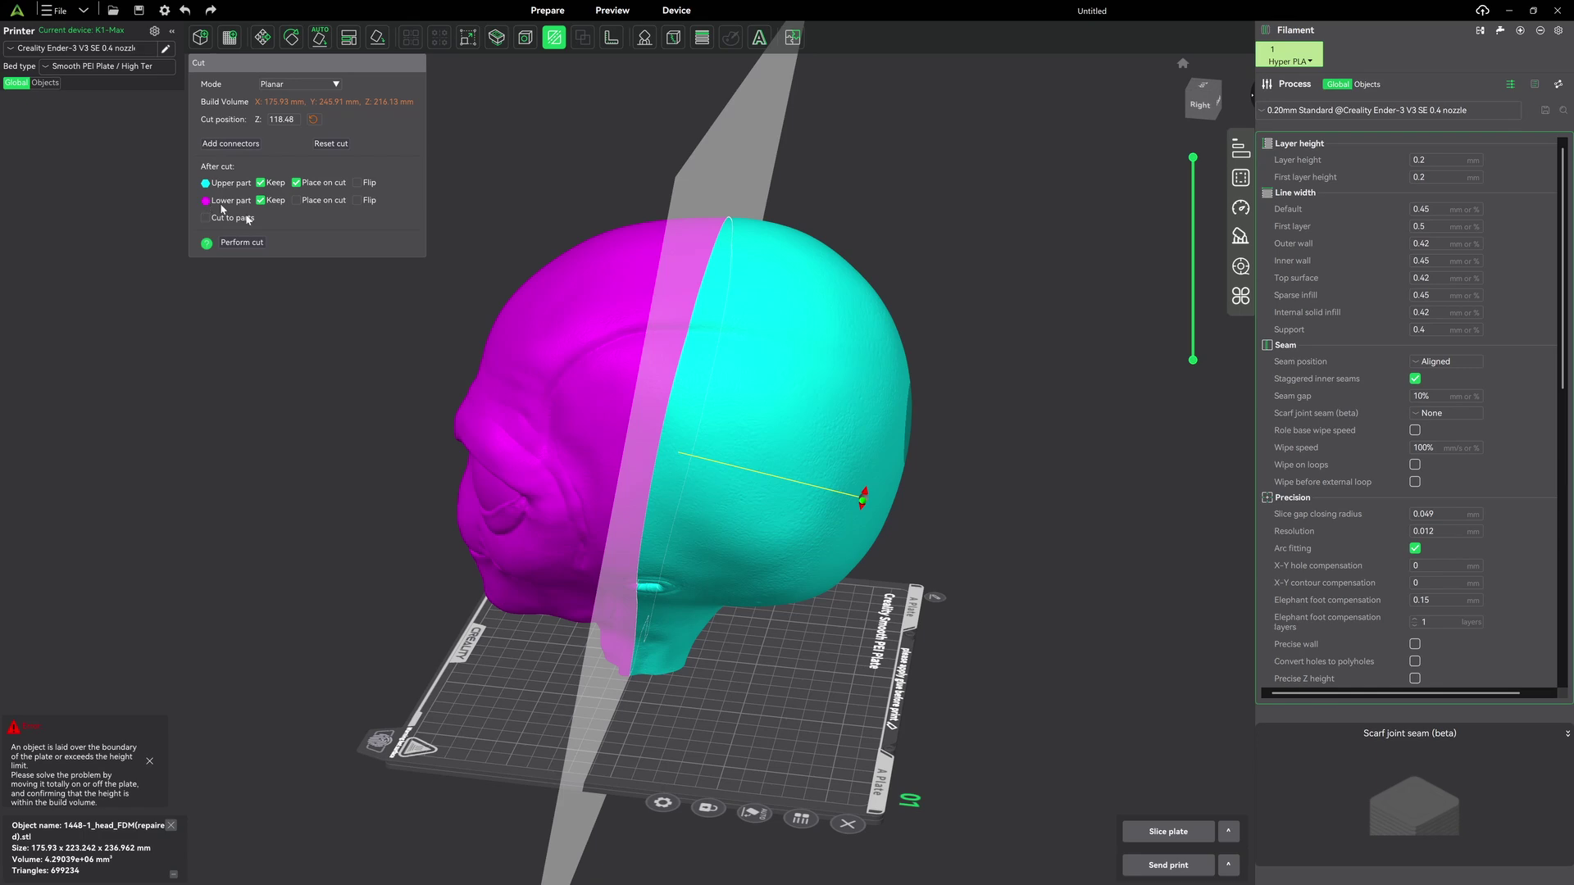
{"action": "mouse_move", "coordinate": [946, 505]}
{"action": "left_mouse_down"}
{"action": "mouse_move", "coordinate": [970, 499]}
{"action": "mouse_move", "coordinate": [942, 495]}
{"action": "mouse_move", "coordinate": [931, 520]}
{"action": "mouse_move", "coordinate": [958, 492]}
{"action": "mouse_move", "coordinate": [942, 497]}
{"action": "mouse_move", "coordinate": [956, 517]}
{"action": "mouse_move", "coordinate": [976, 505]}
{"action": "mouse_move", "coordinate": [949, 515]}
{"action": "left_mouse_up"}
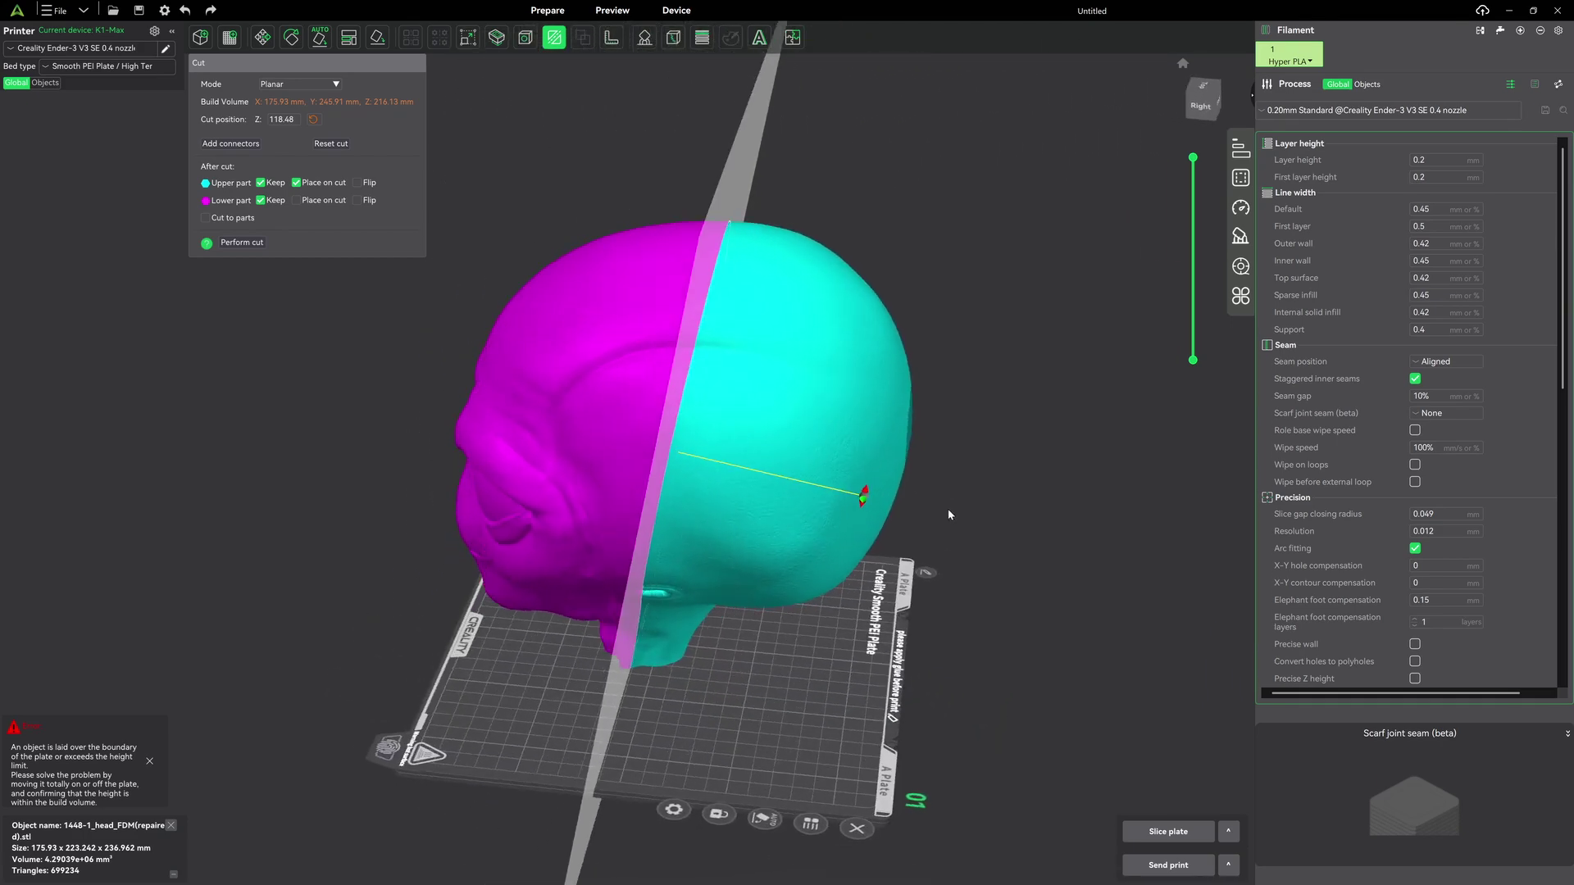
Configure the cut connectors as hexagonal dowels with a depth of 12 mm and a size of 20 mm.
{"action": "left_click", "coordinate": [236, 144]}
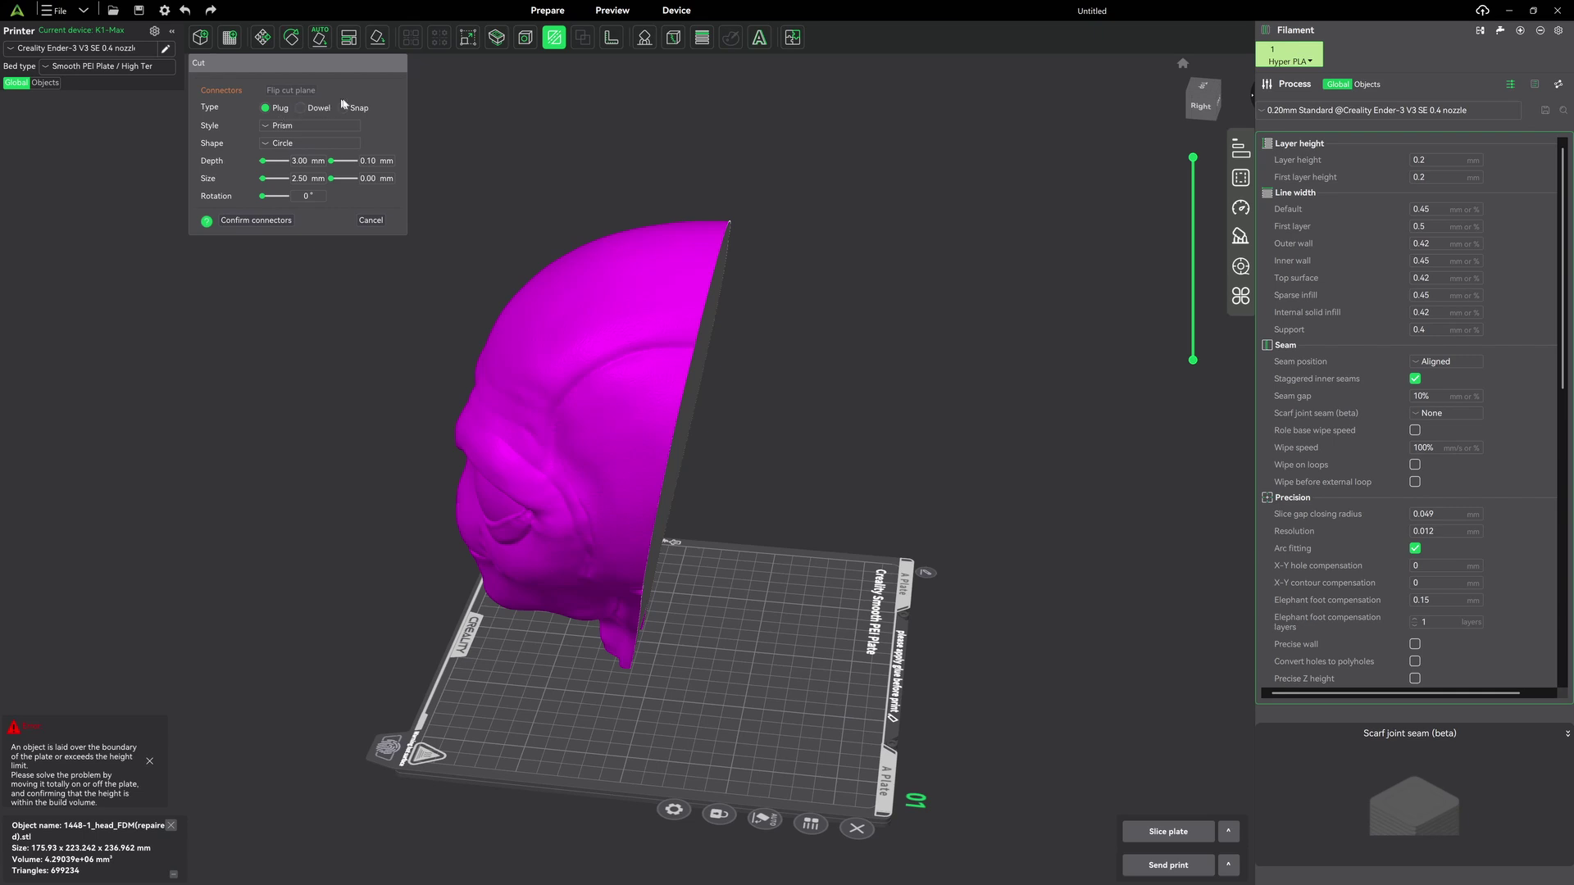
{"action": "left_click", "coordinate": [301, 109]}
{"action": "left_click", "coordinate": [267, 144]}
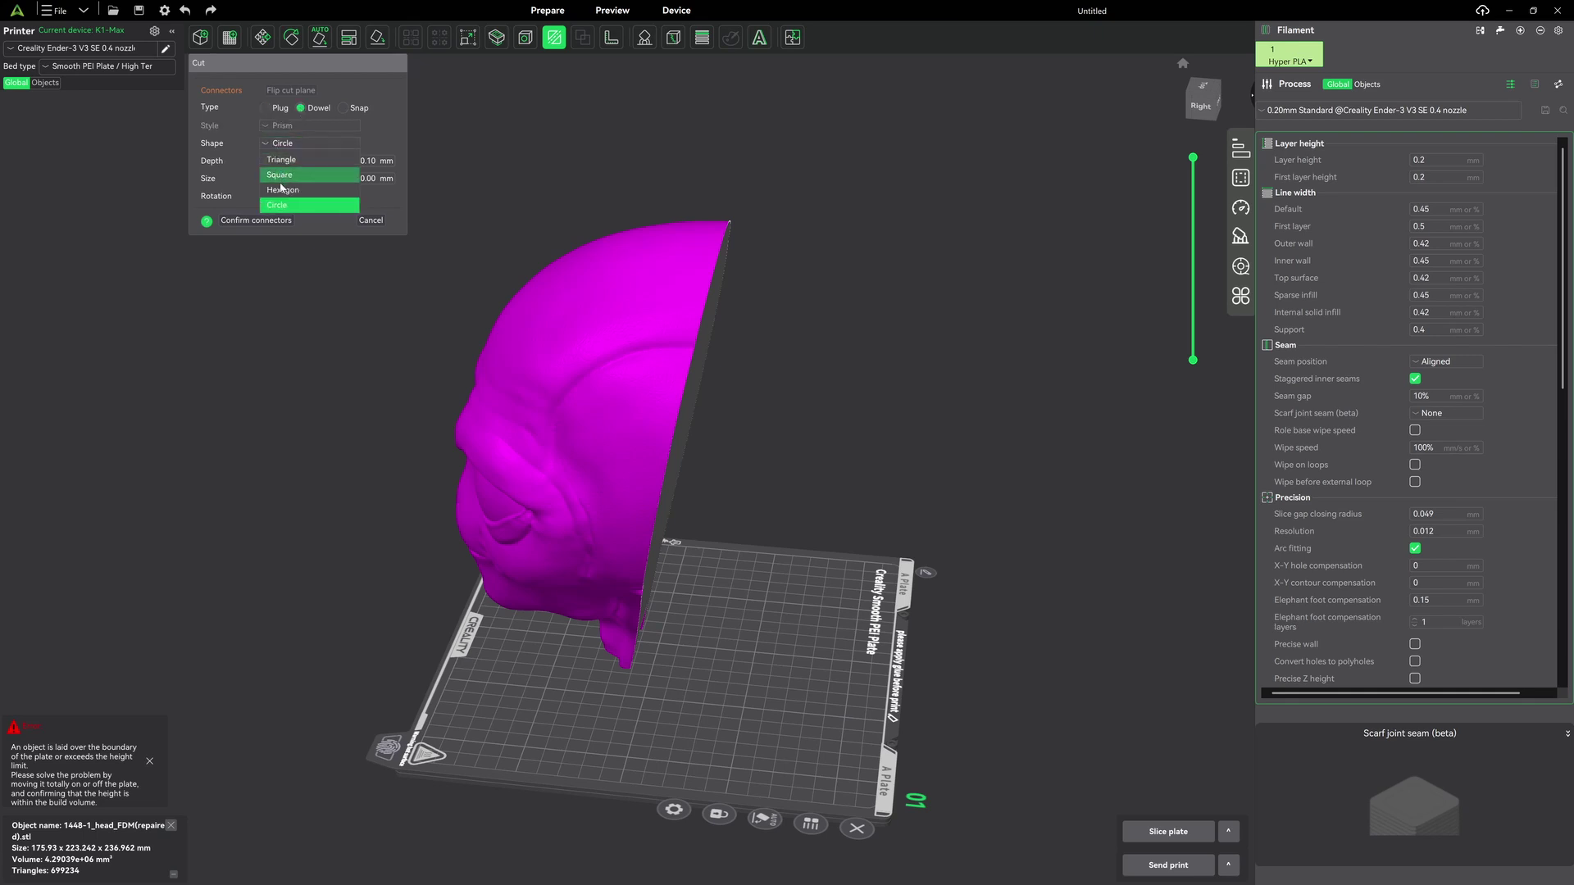
{"action": "left_click", "coordinate": [282, 191]}
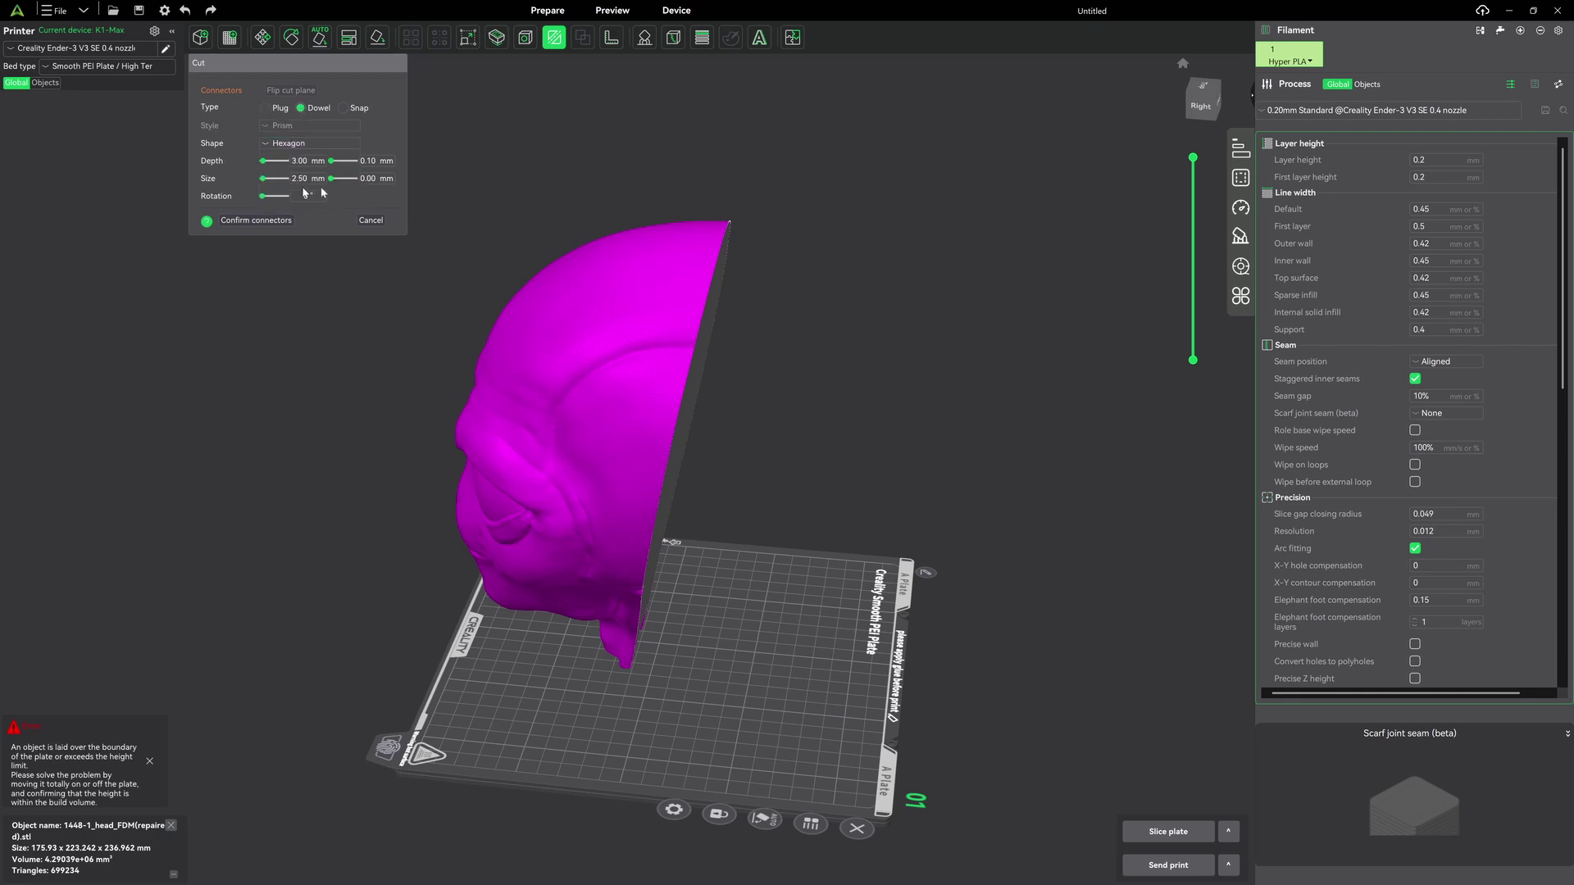
{"action": "left_click", "coordinate": [303, 162]}
{"action": "type", "text": "12"}
{"action": "left_click", "coordinate": [305, 180]}
{"action": "type", "text": "20"}
{"action": "key", "text": "Return"}
{"action": "left_click_drag", "start_coordinate": [800, 424], "coordinate": [672, 387]}
{"action": "left_click", "coordinate": [634, 294]}
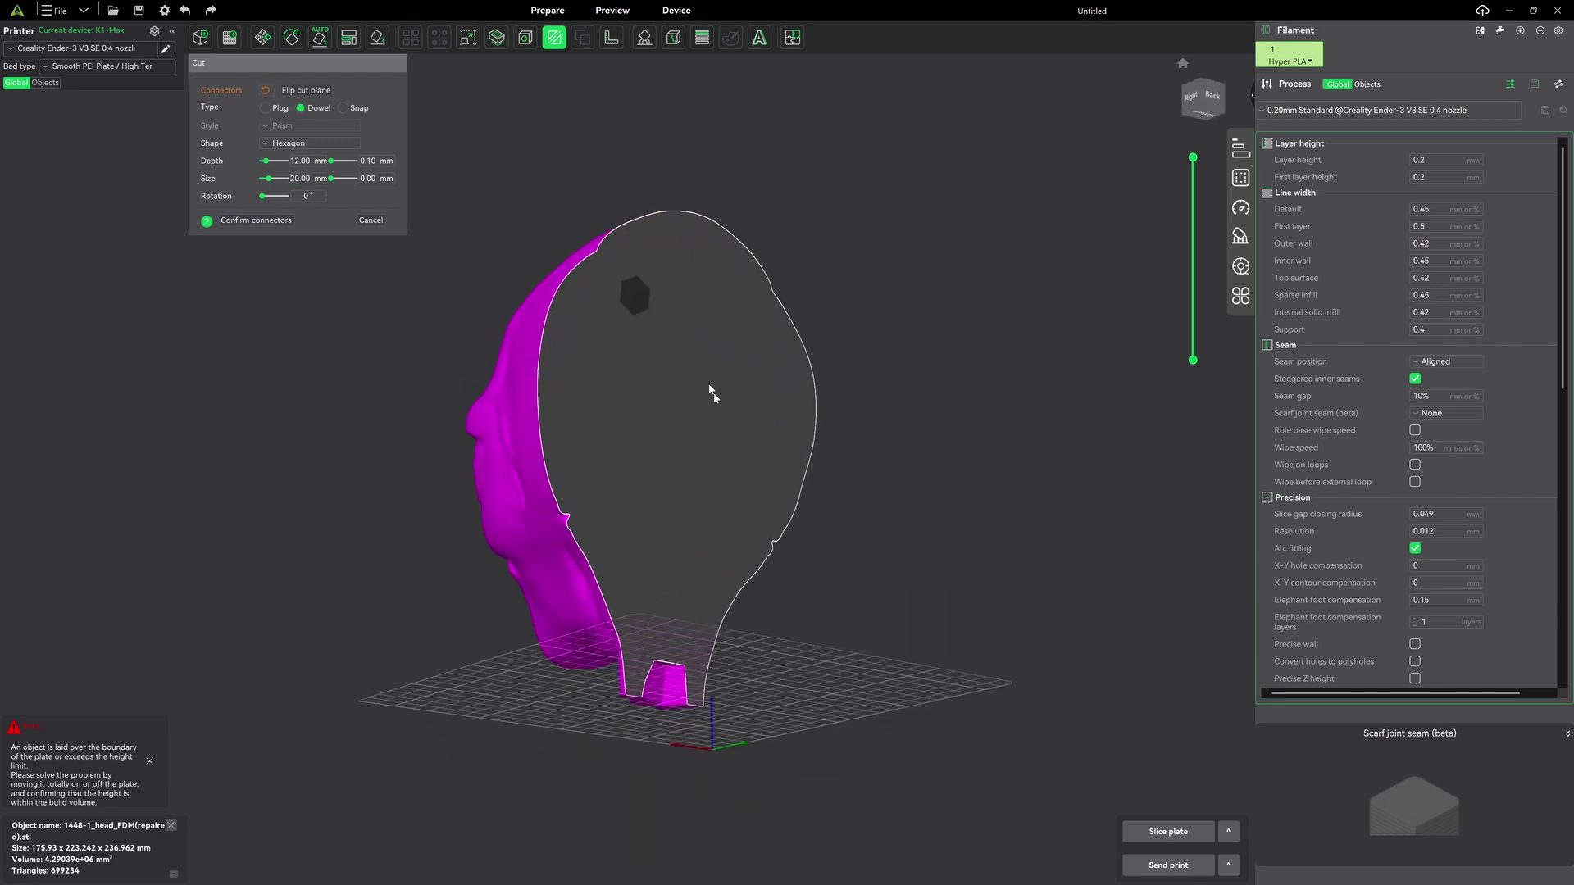
{"action": "left_click", "coordinate": [740, 298]}
{"action": "left_click", "coordinate": [673, 516]}
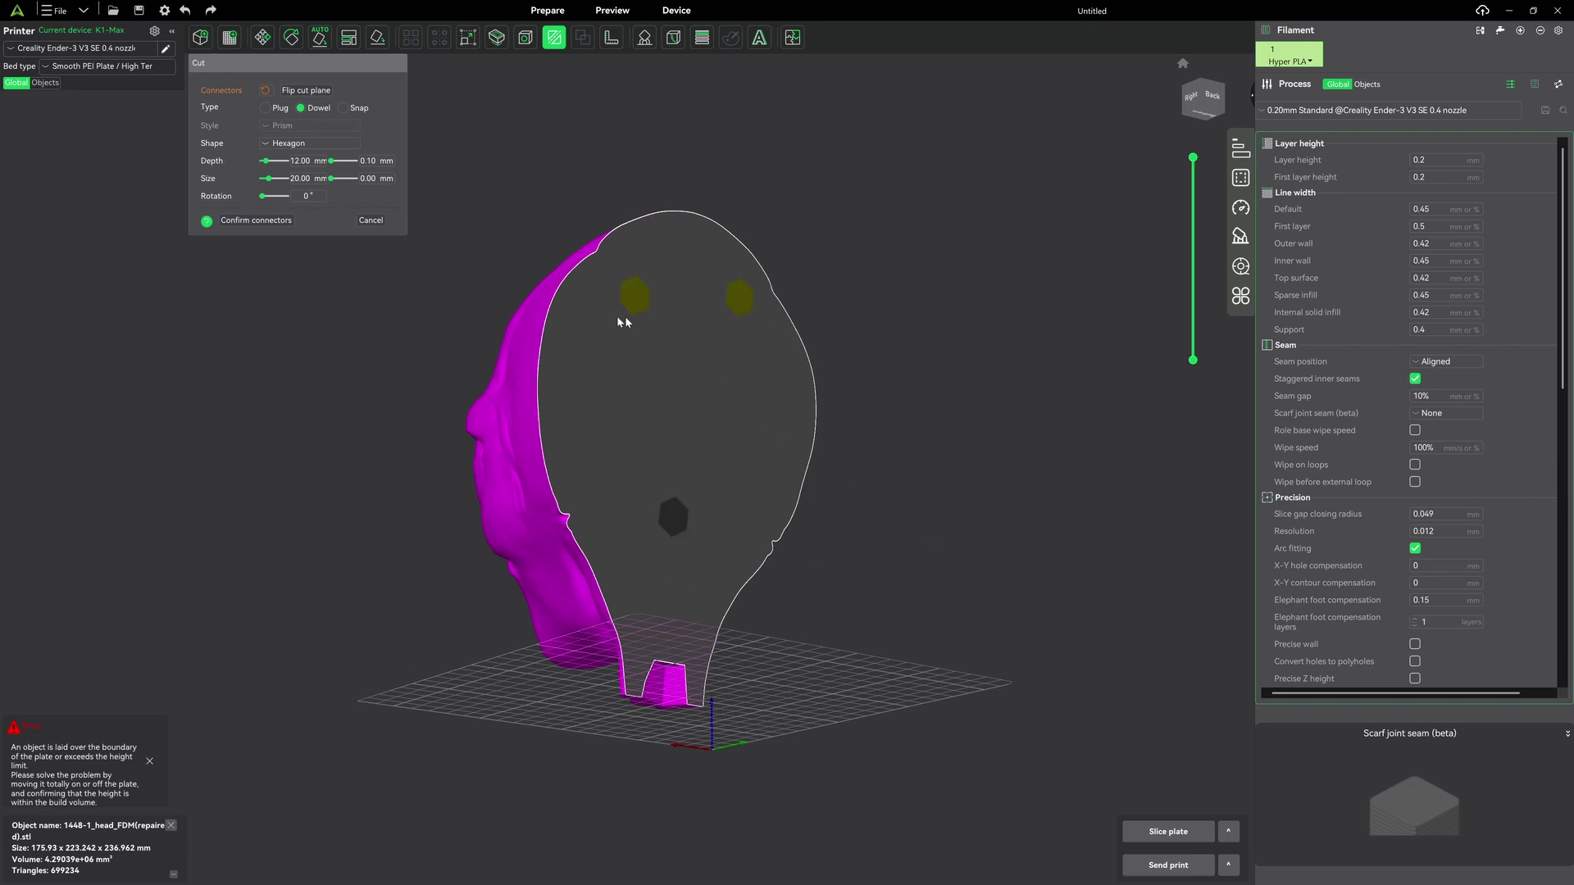
{"action": "left_click", "coordinate": [370, 221]}
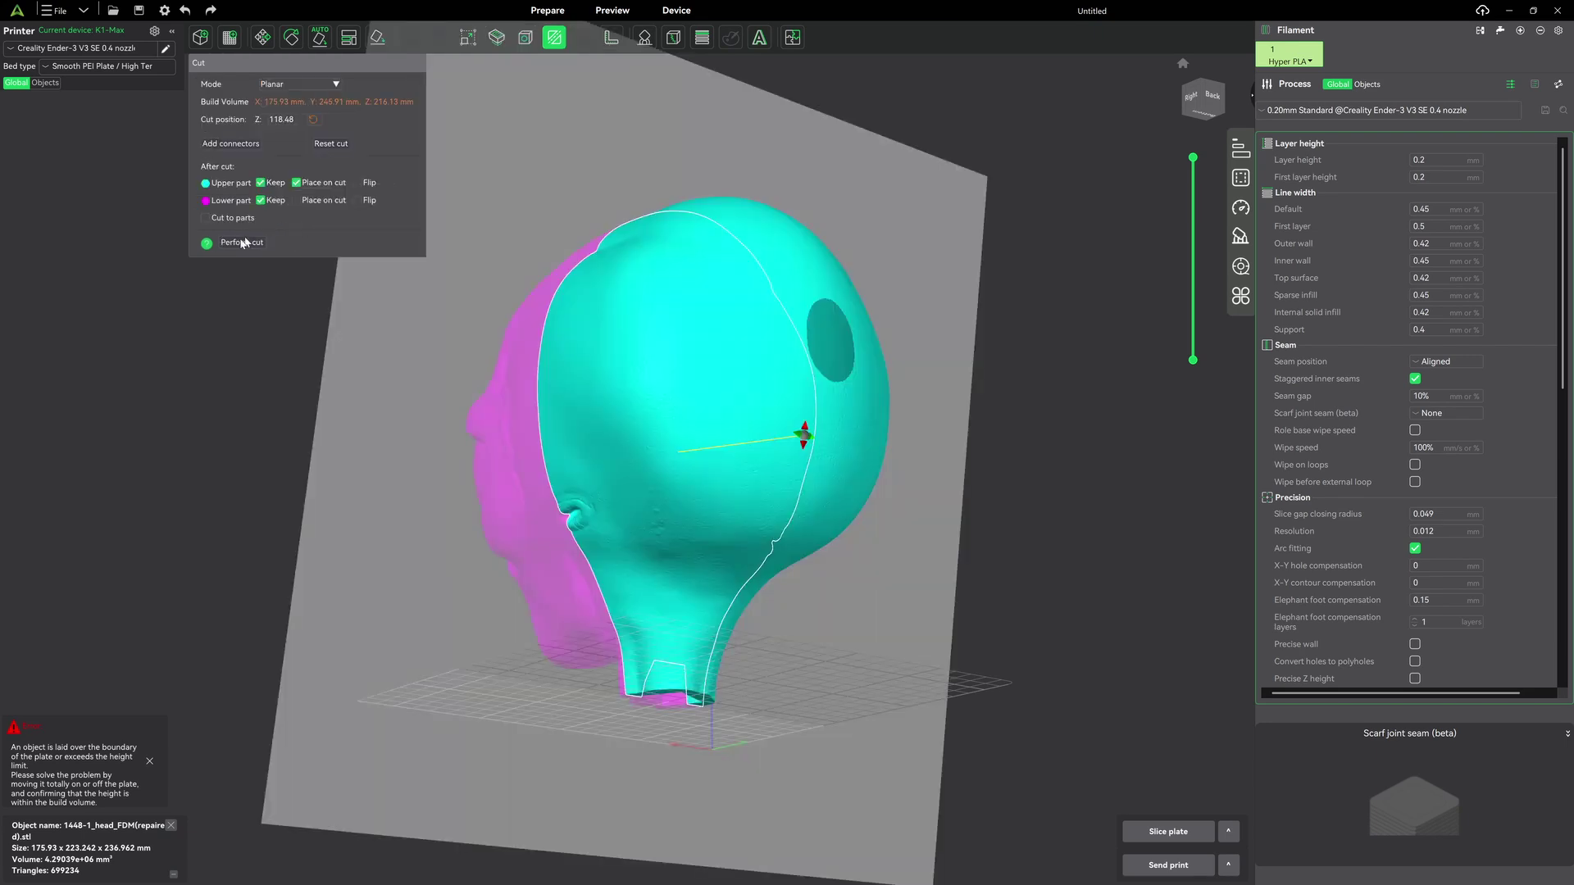
Place a single dowel connector near the middle of the cut face, confirm it and perform the cut.
{"action": "left_click", "coordinate": [241, 143]}
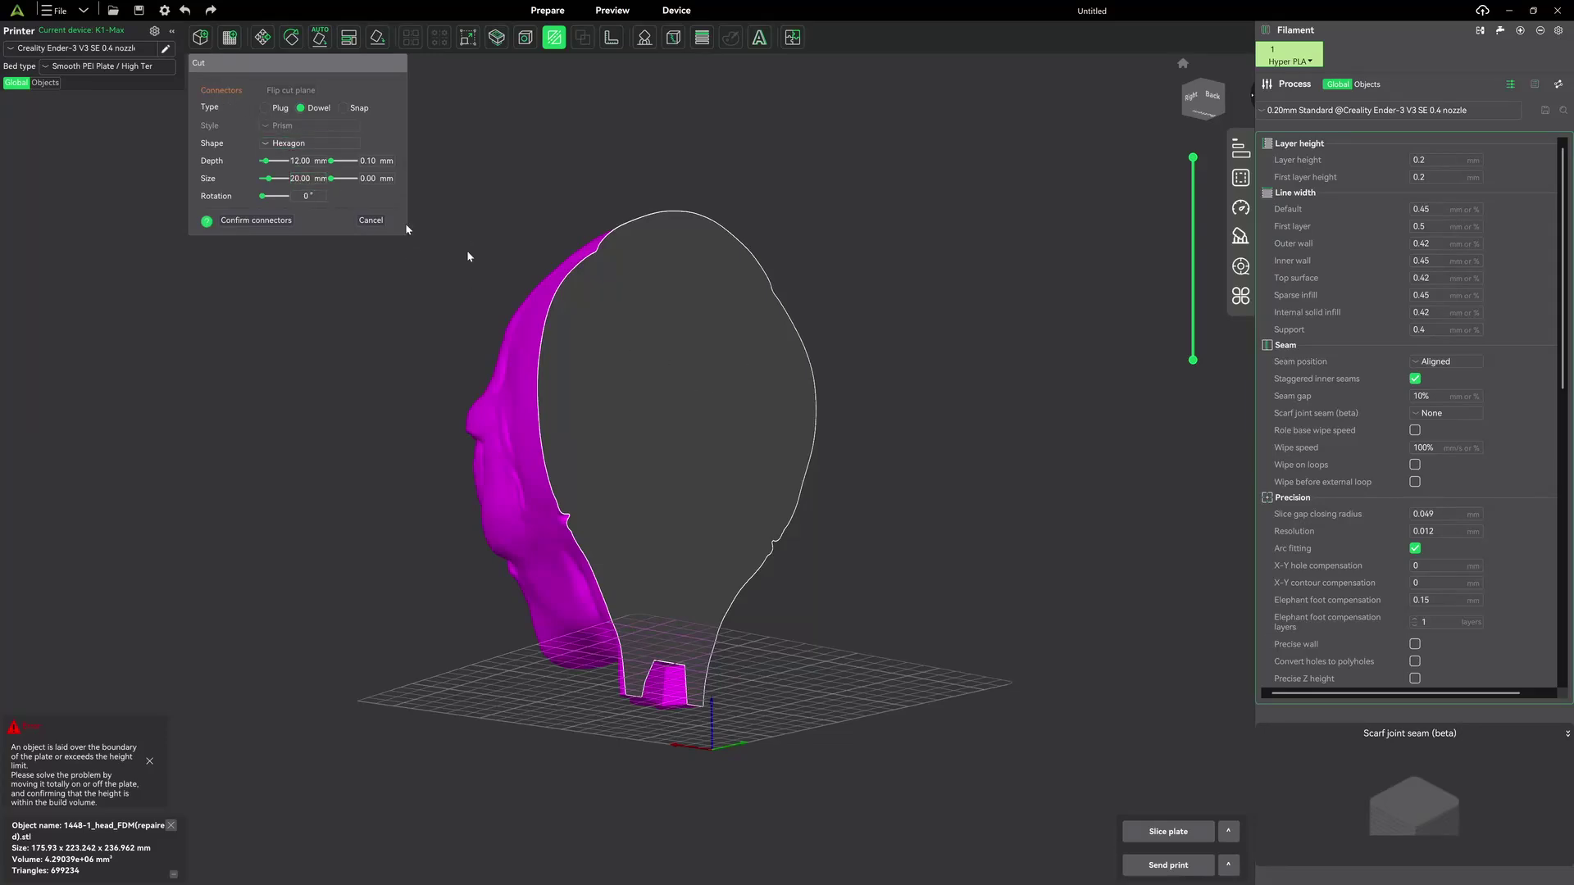
{"action": "left_click", "coordinate": [679, 388]}
{"action": "left_click", "coordinate": [250, 222]}
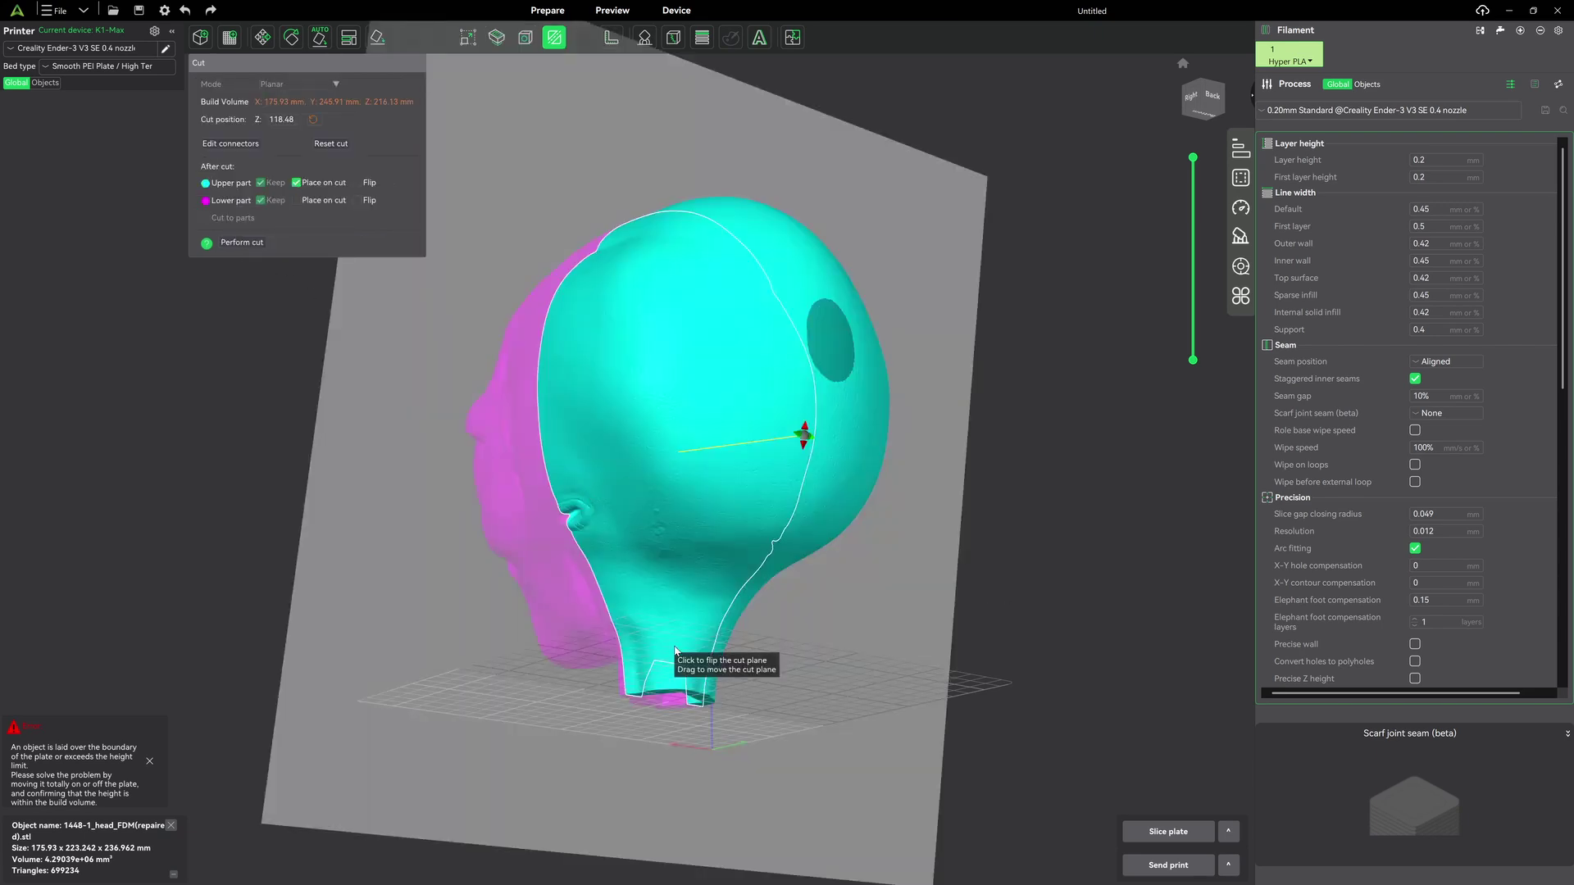
{"action": "key", "text": "6"}
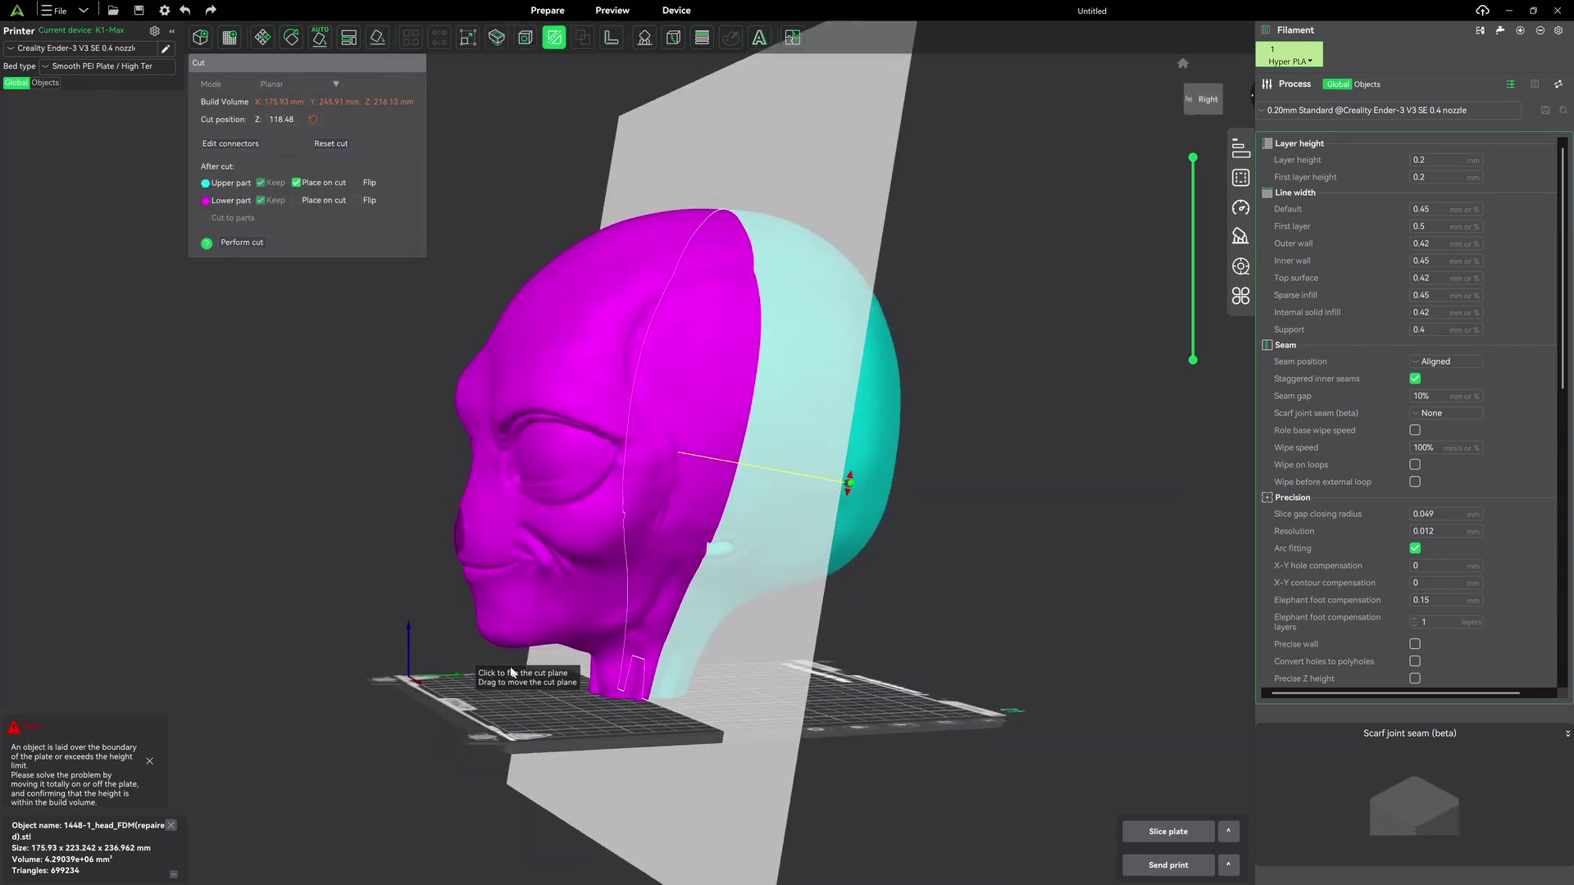
{"action": "left_click", "coordinate": [242, 243]}
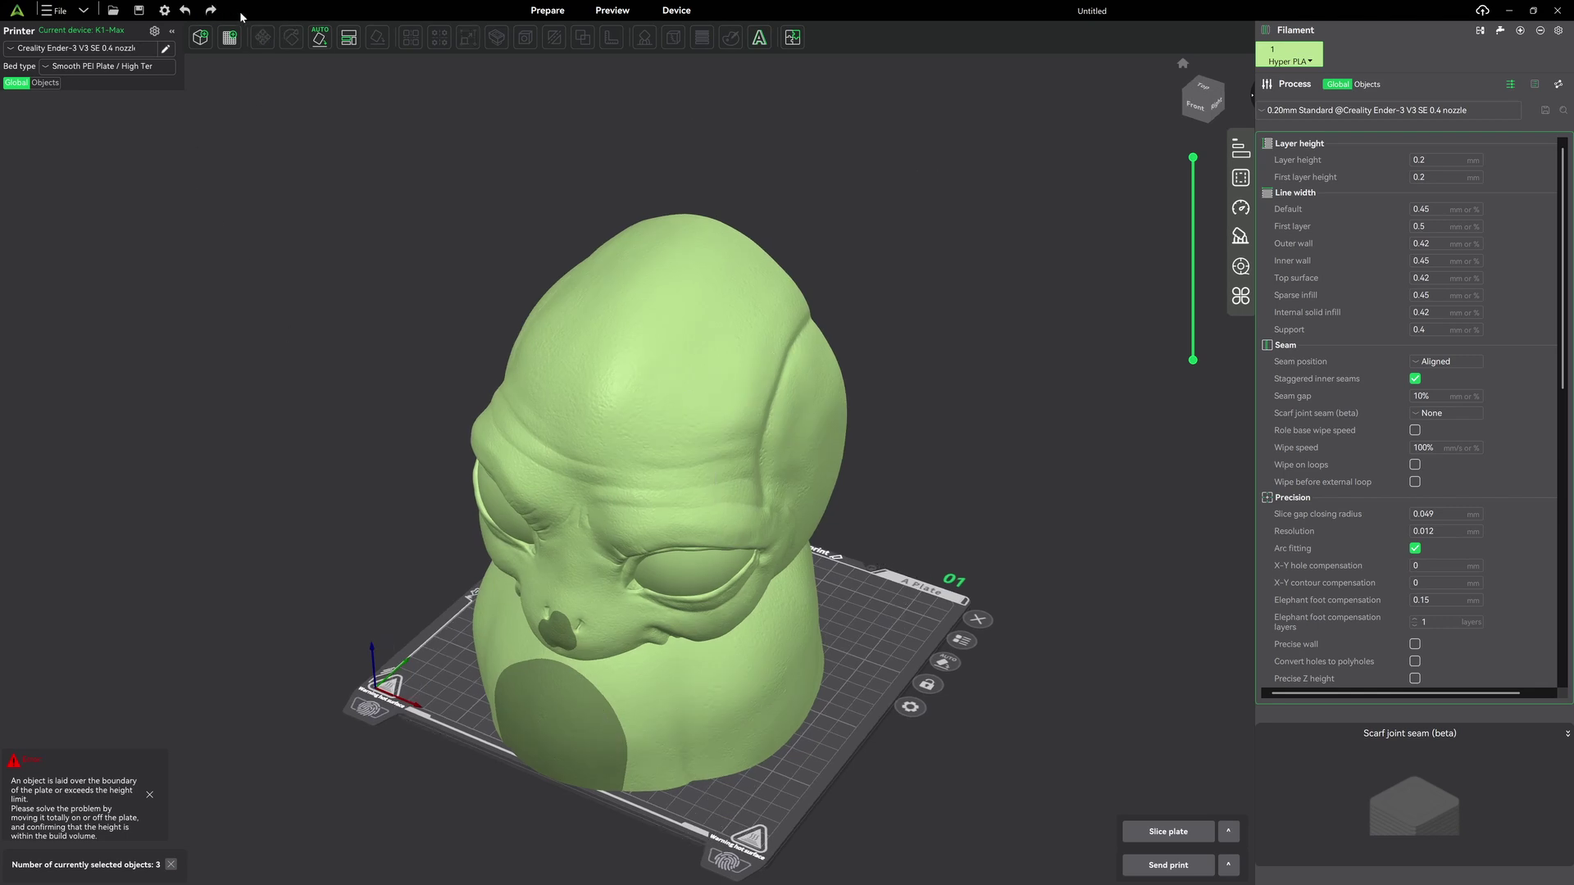
Add a second build plate and move the back half of the head along X onto it, to about X 392.67 mm.
{"action": "left_click", "coordinate": [229, 37]}
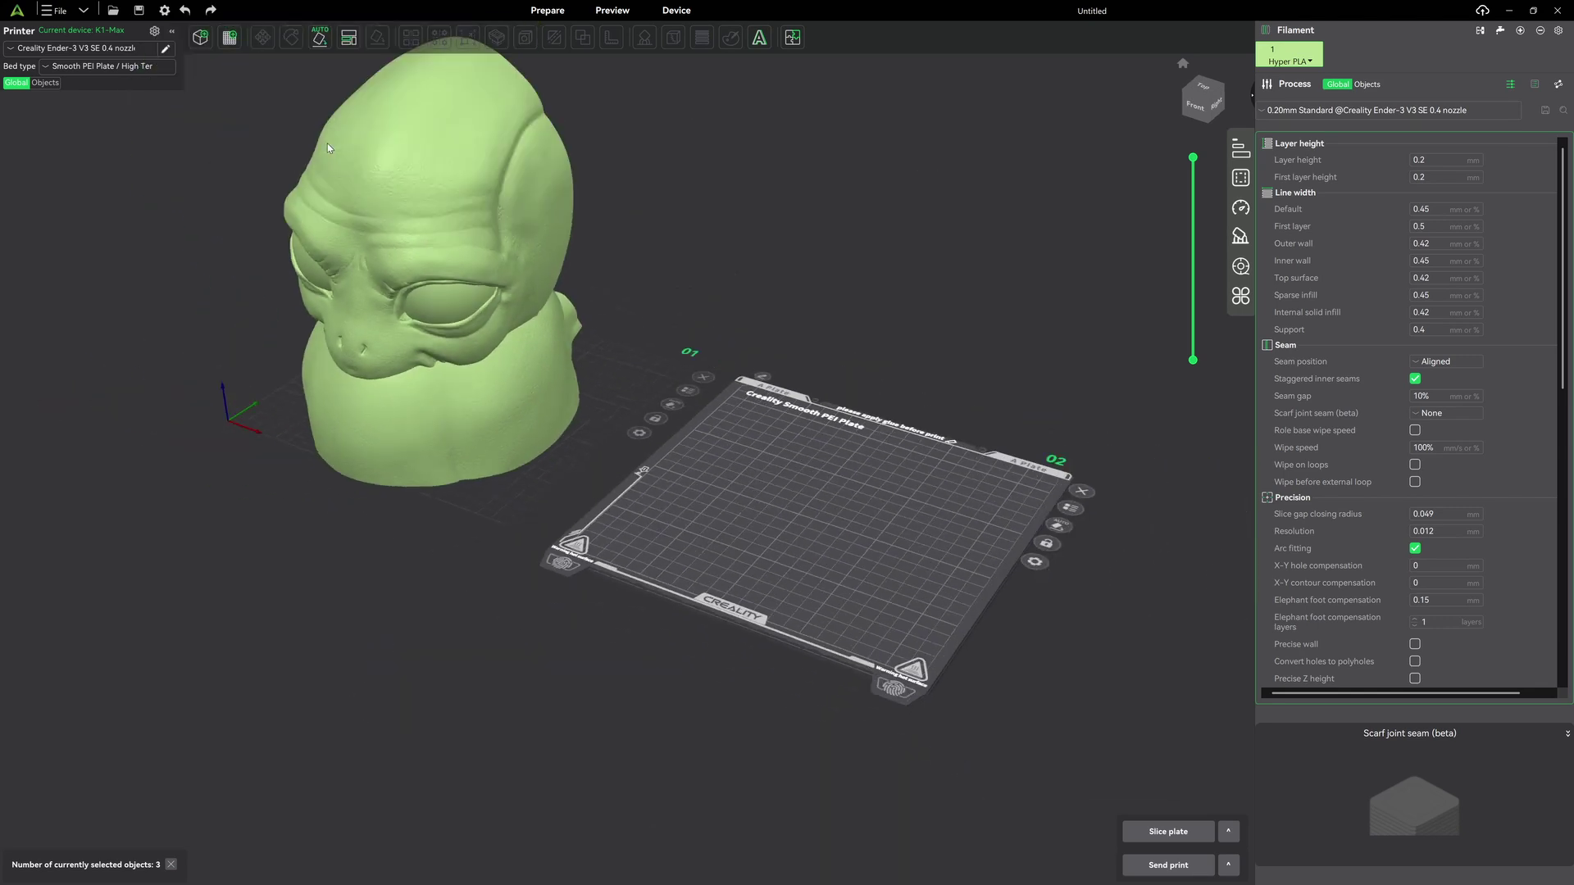
{"action": "left_click", "coordinate": [424, 417]}
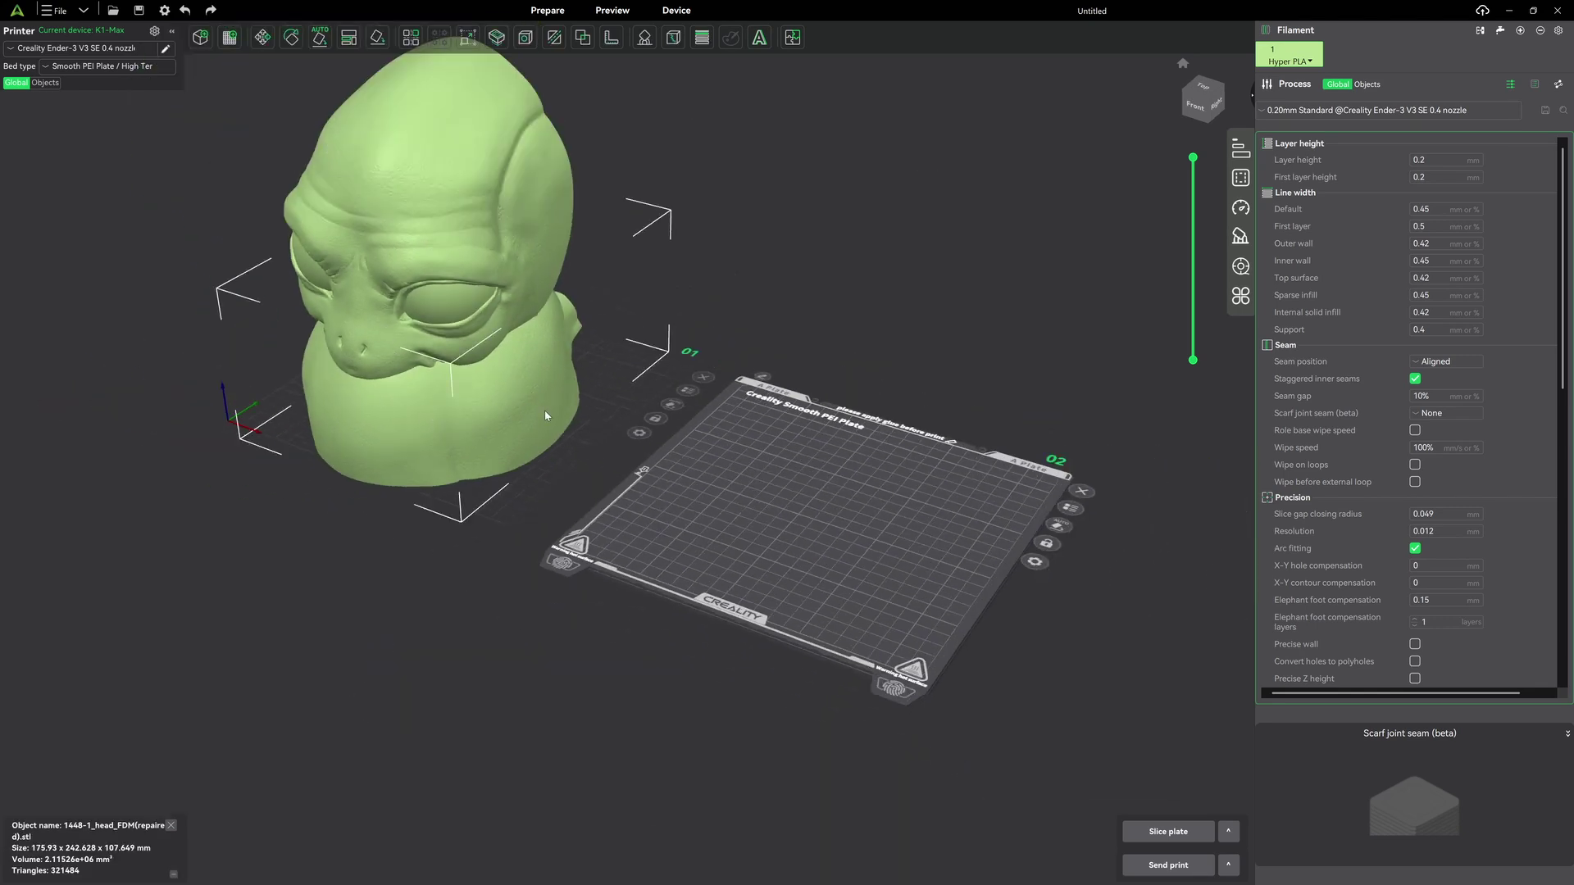
{"action": "left_click", "coordinate": [263, 38]}
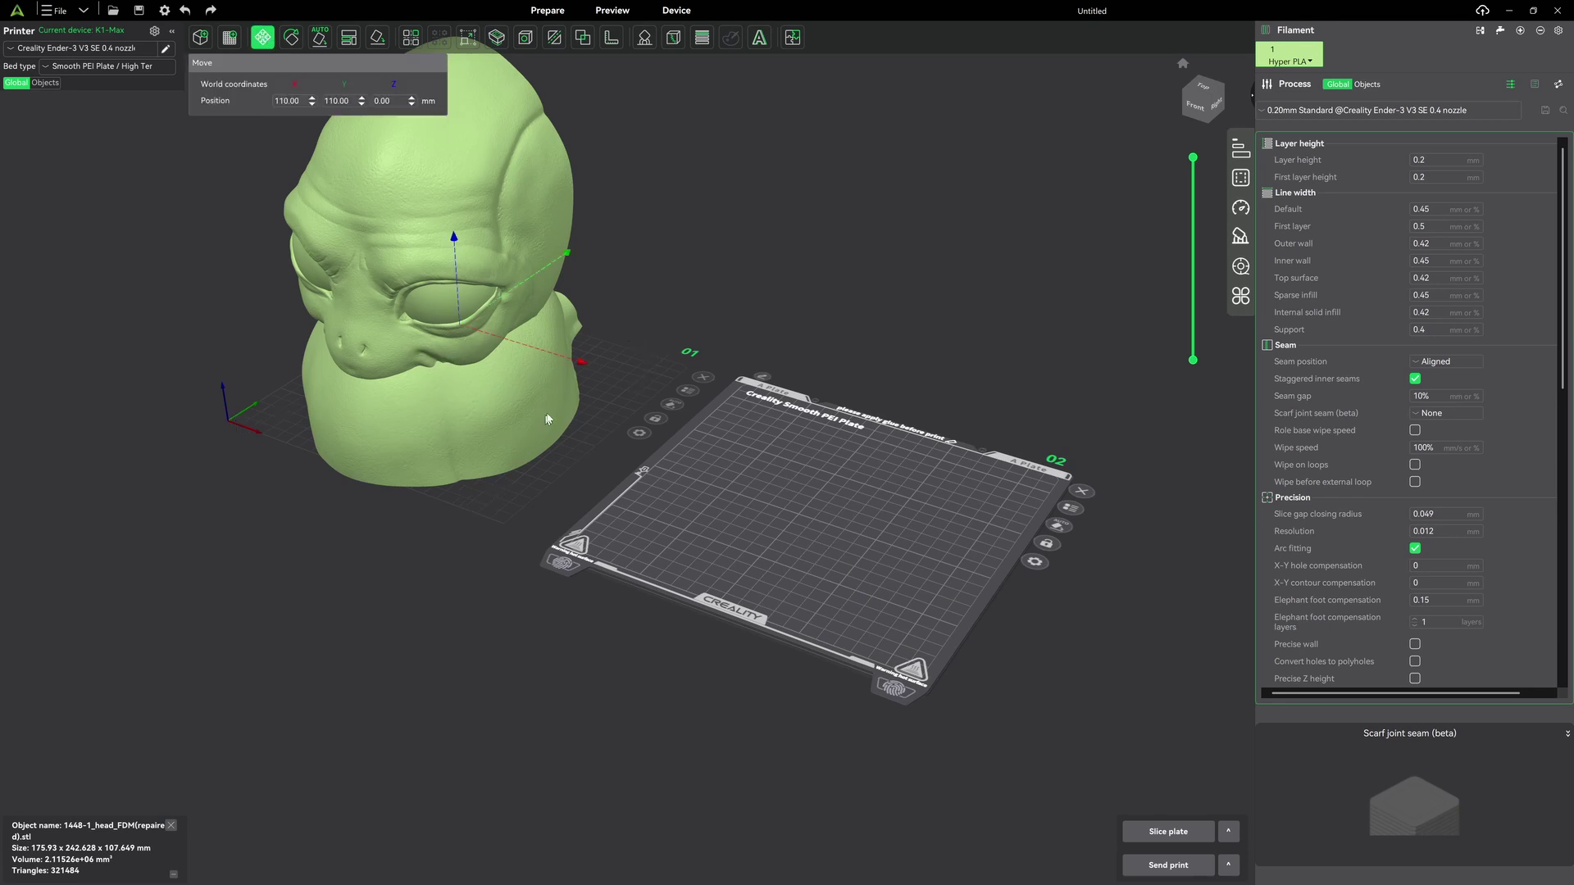
{"action": "left_click_drag", "start_coordinate": [581, 362], "coordinate": [1022, 558]}
{"action": "key", "text": "1"}
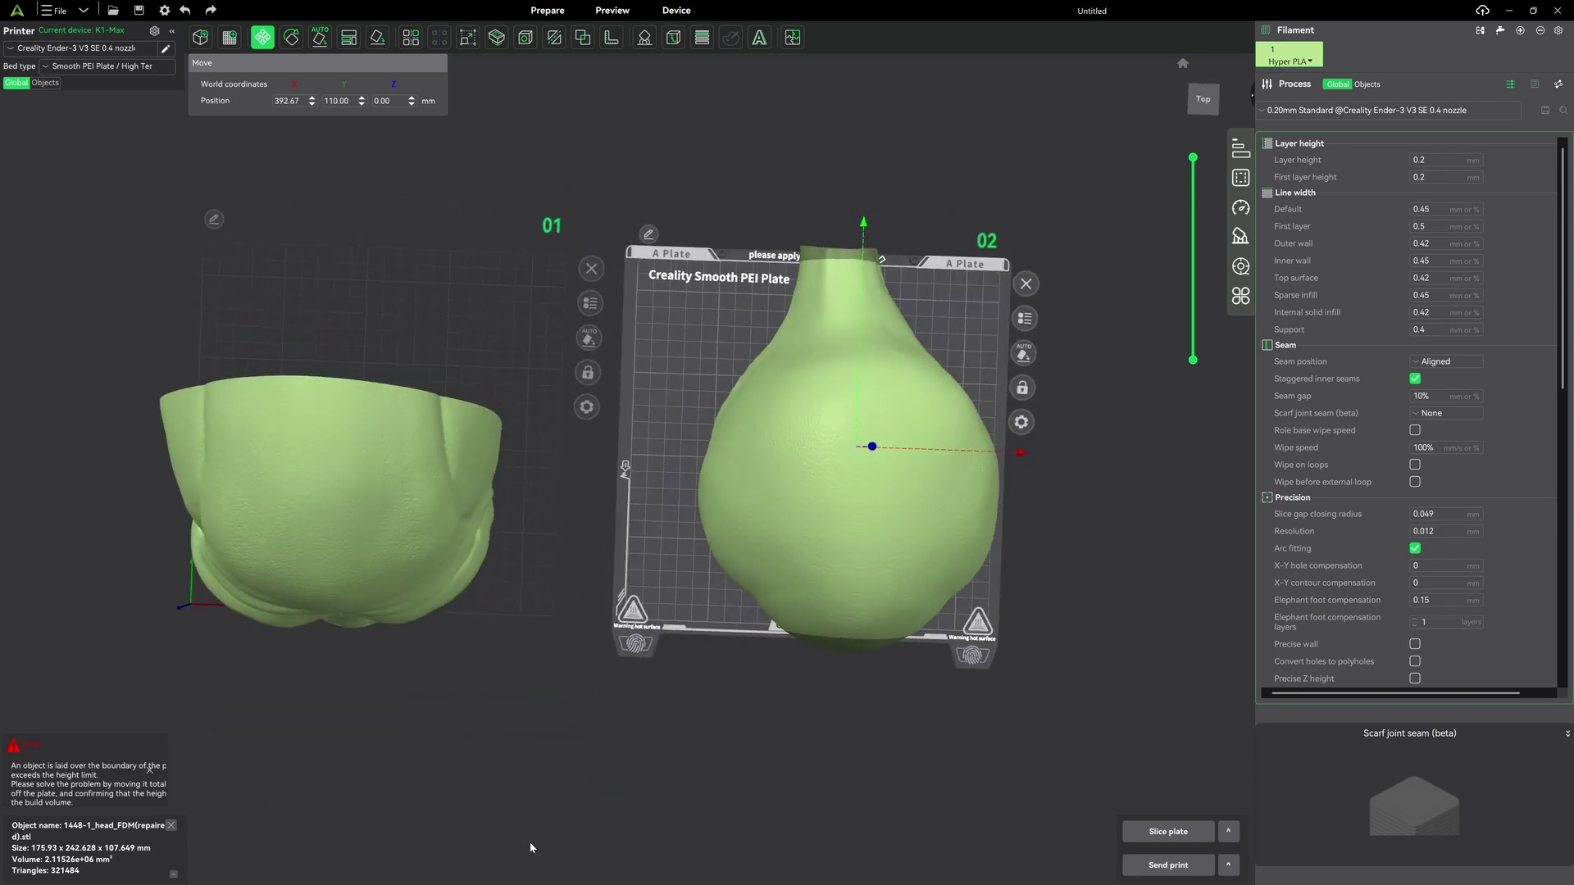
Rotate the back half of the head to 35° about Z and shift it along X to about 363.6 mm to fit plate 02.
{"action": "left_click", "coordinate": [291, 37]}
{"action": "left_click_drag", "start_coordinate": [1082, 449], "coordinate": [1019, 334]}
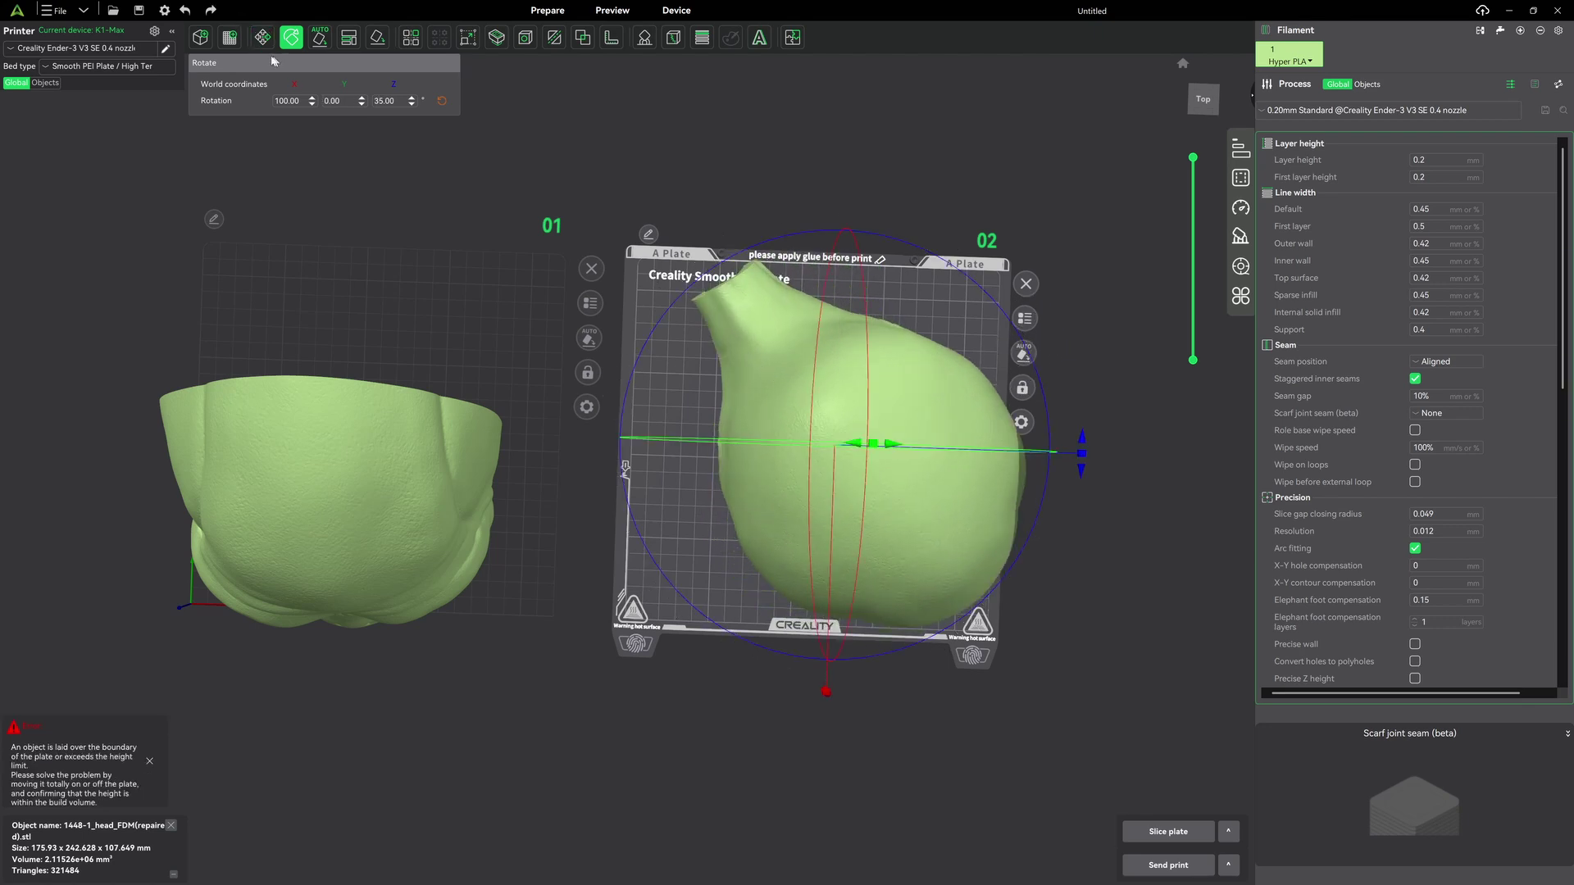
{"action": "left_click", "coordinate": [262, 37]}
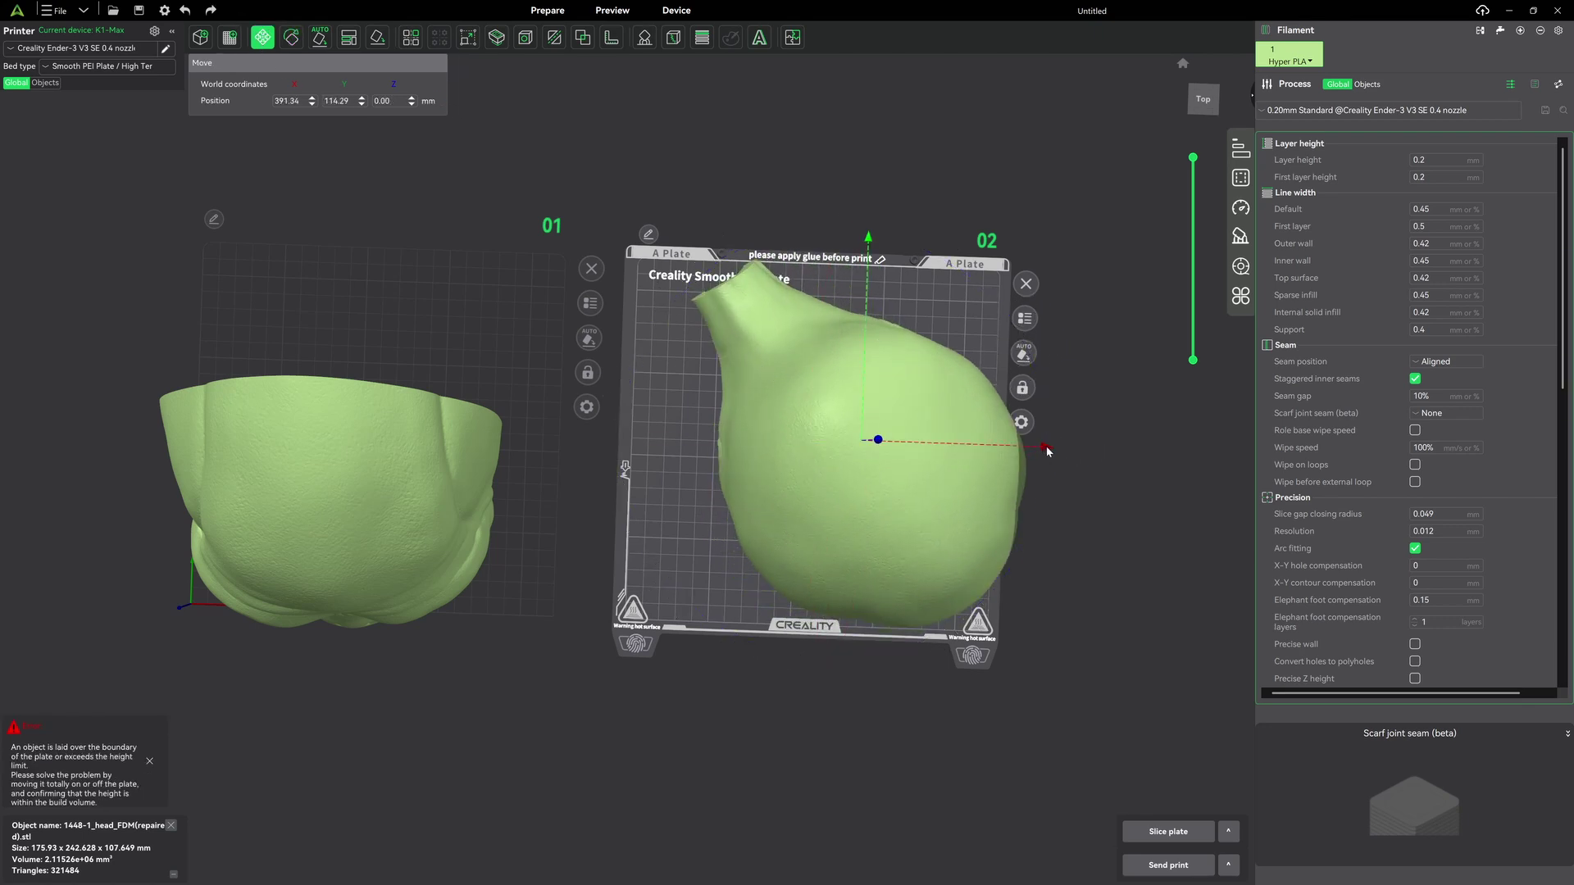
{"action": "left_click_drag", "start_coordinate": [1047, 451], "coordinate": [995, 446]}
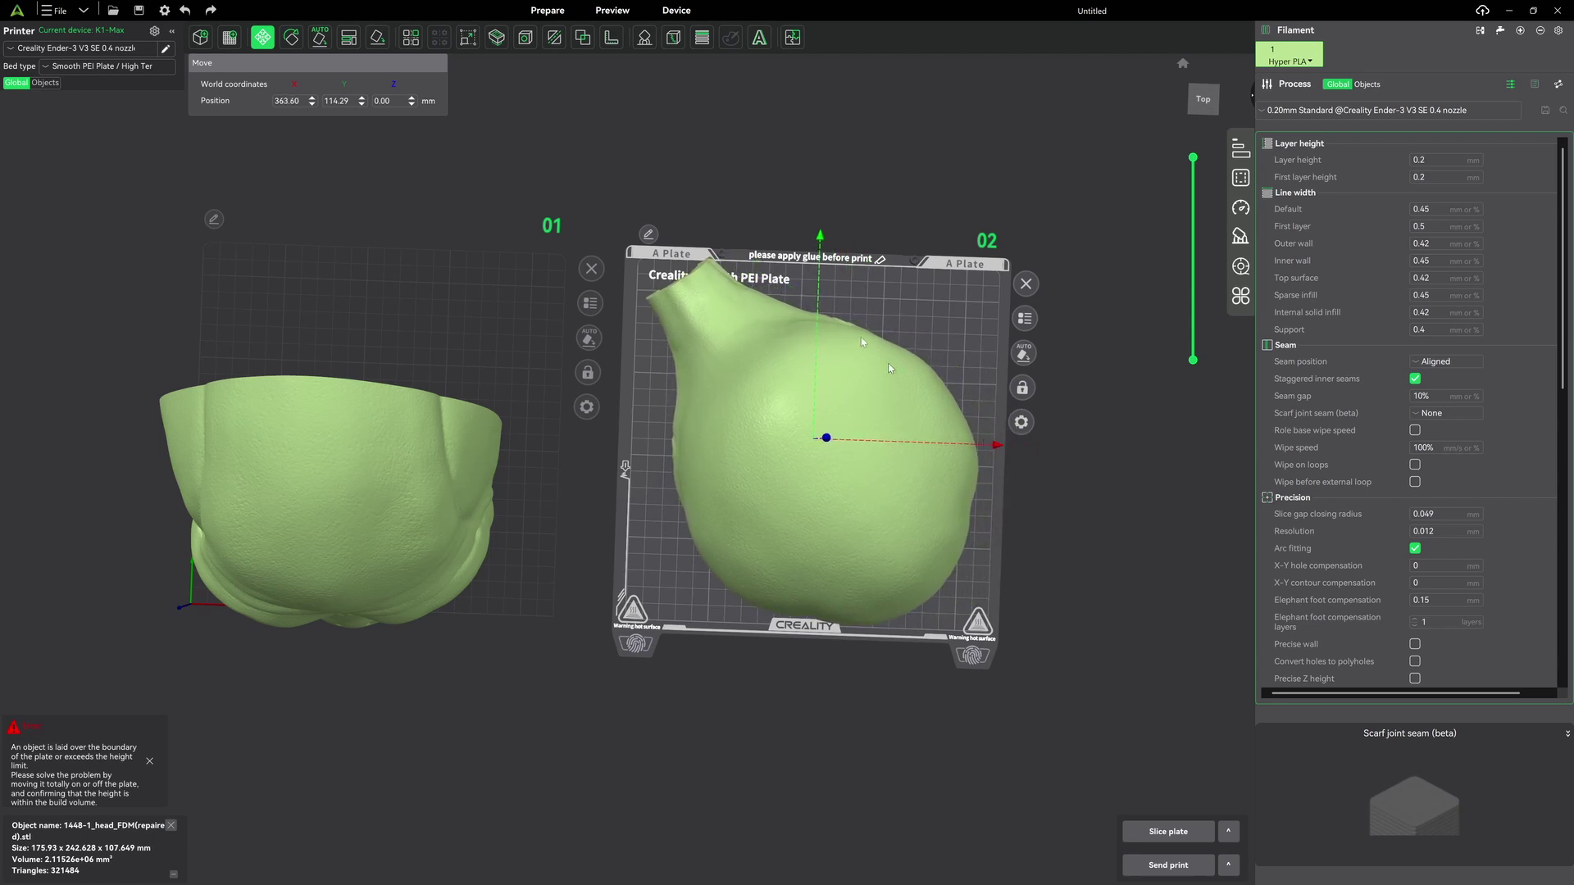
Rotate the back half of the head to about 38° around Z and nudge it along X within plate 02.
{"action": "left_click", "coordinate": [300, 37]}
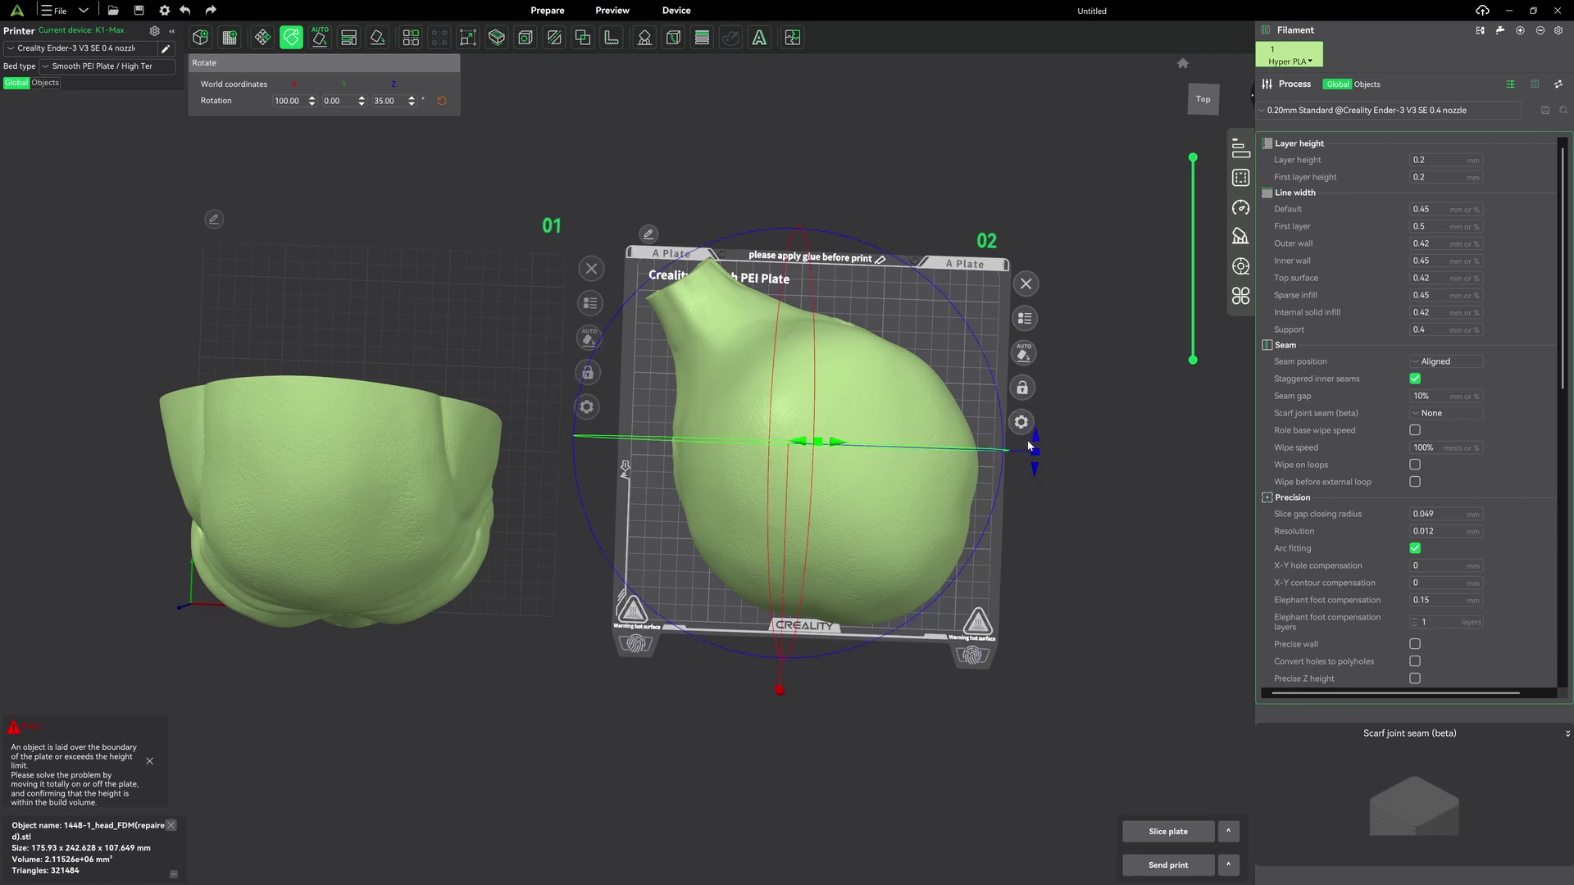
{"action": "left_click_drag", "start_coordinate": [1035, 444], "coordinate": [1034, 440]}
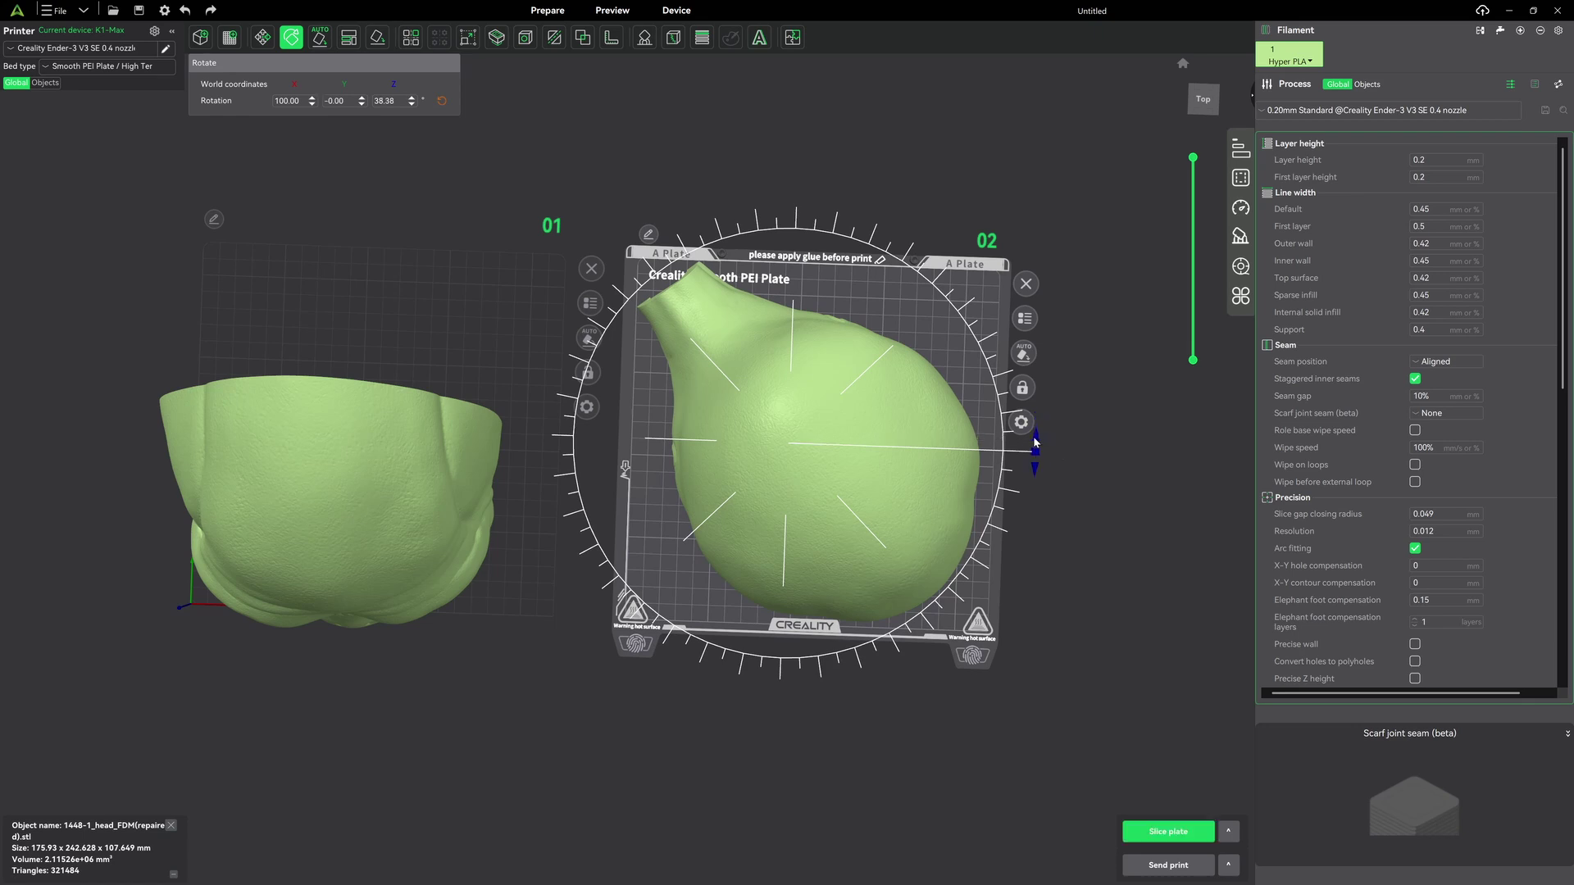
{"action": "left_click", "coordinate": [263, 37]}
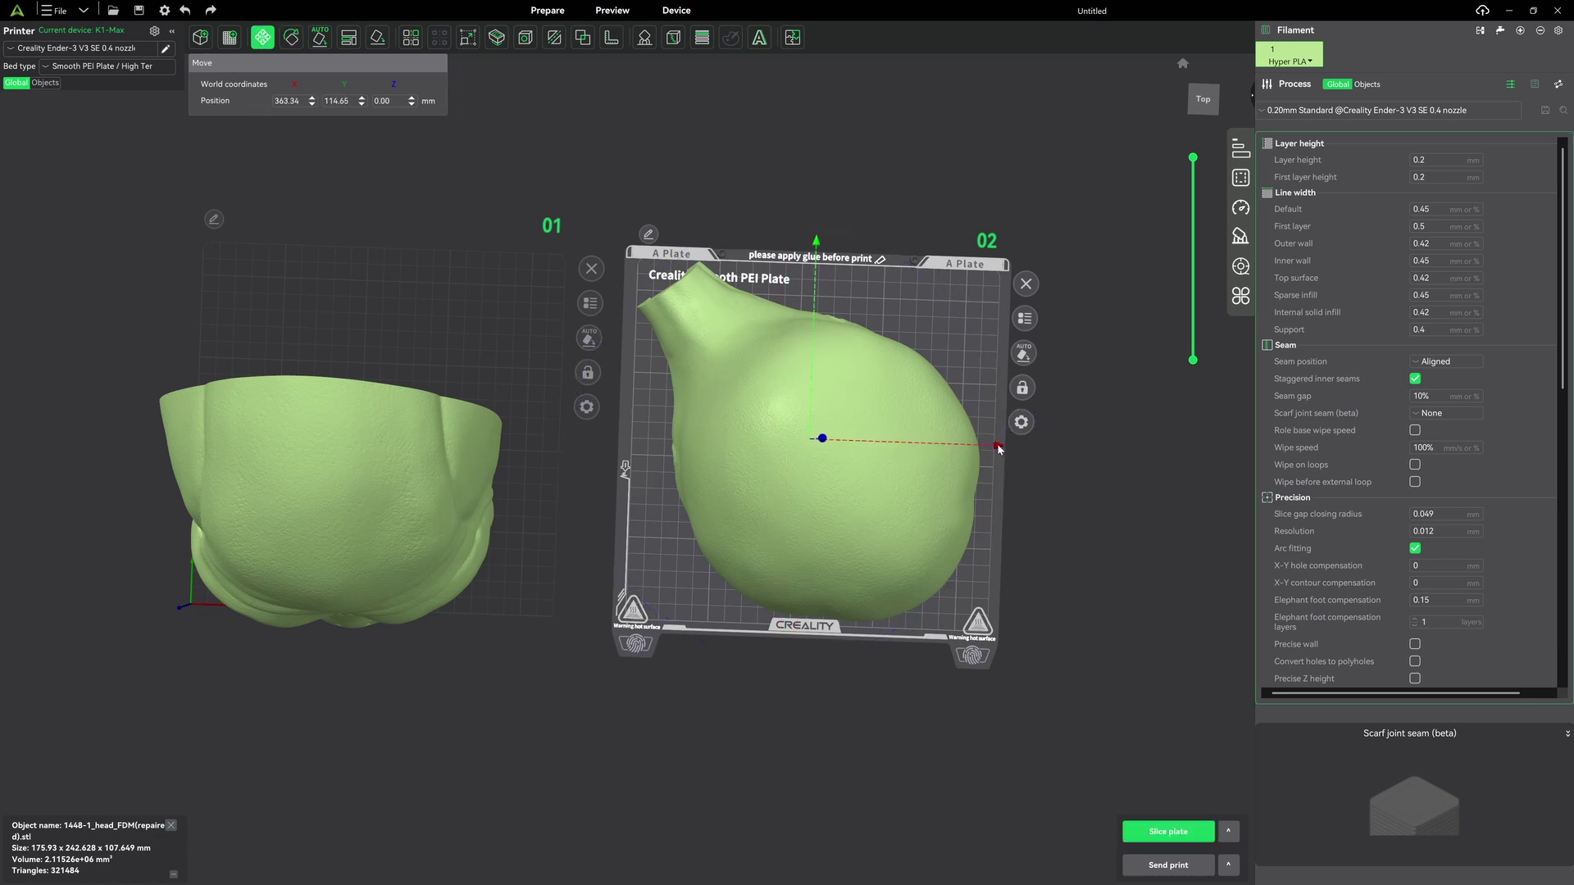
{"action": "left_click", "coordinate": [464, 742]}
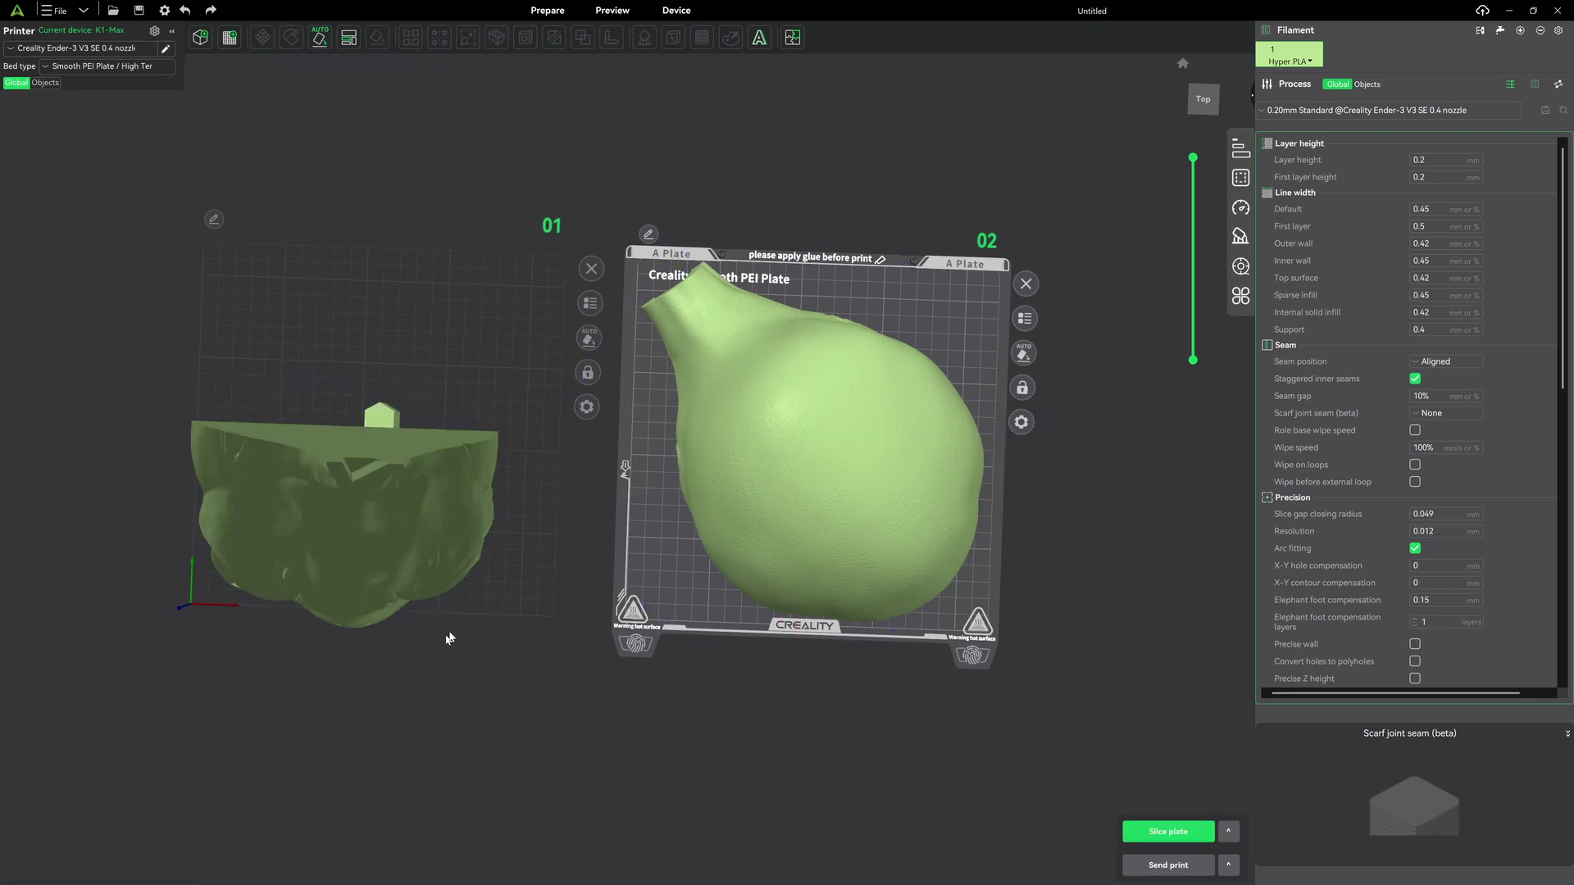
Auto-orient the front half of the head on plate 01 so that it lies on its cut face.
{"action": "left_click_drag", "start_coordinate": [451, 636], "coordinate": [437, 604]}
{"action": "left_click_drag", "start_coordinate": [474, 345], "coordinate": [500, 437]}
{"action": "left_click", "coordinate": [568, 339]}
{"action": "scroll", "coordinate": [565, 533], "scroll_direction": "up", "scroll_amount": 2}
{"action": "scroll", "coordinate": [566, 536], "scroll_direction": "down", "scroll_amount": 2}
{"action": "left_click", "coordinate": [485, 256]}
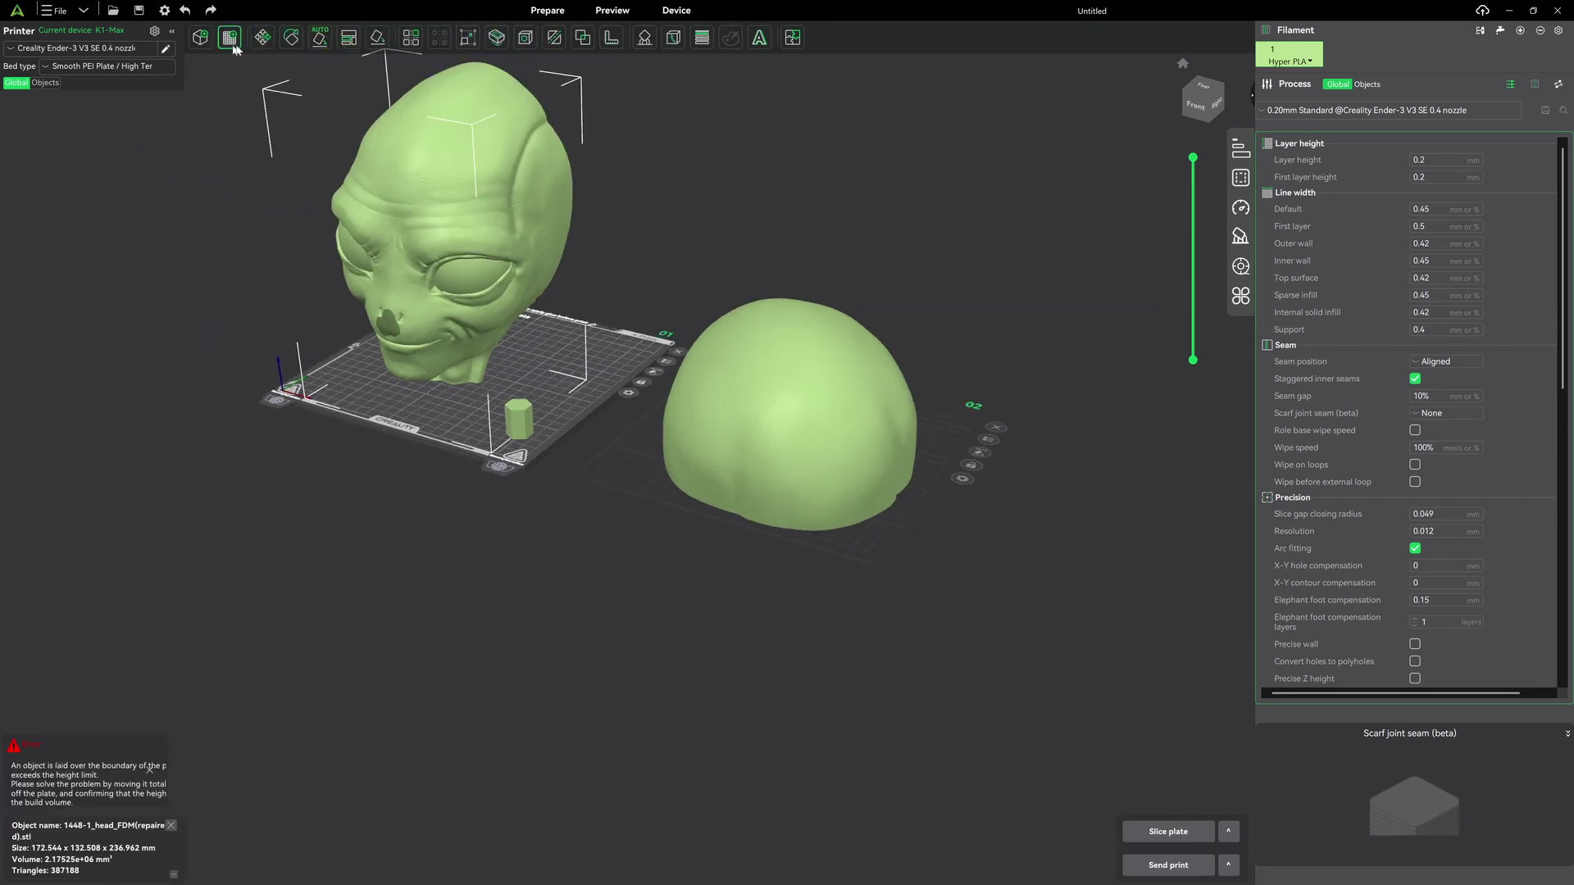
{"action": "left_click", "coordinate": [318, 45]}
{"action": "left_click", "coordinate": [209, 152]}
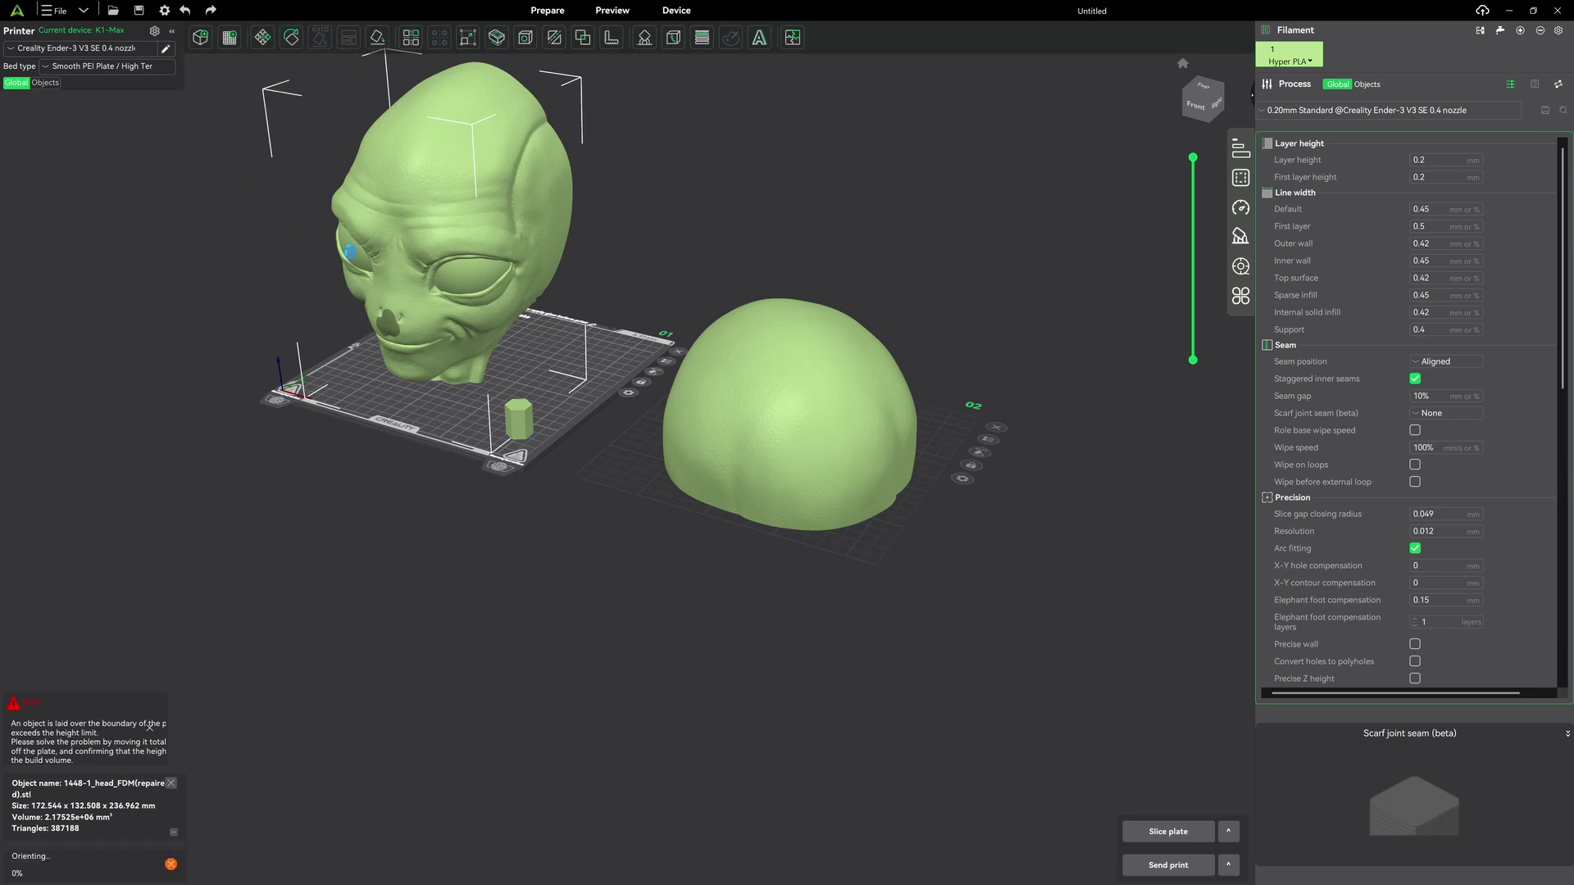
Rotate the front half of the head around Z until it lies diagonally within the boundary of plate 01.
{"action": "left_click_drag", "start_coordinate": [344, 354], "coordinate": [362, 410]}
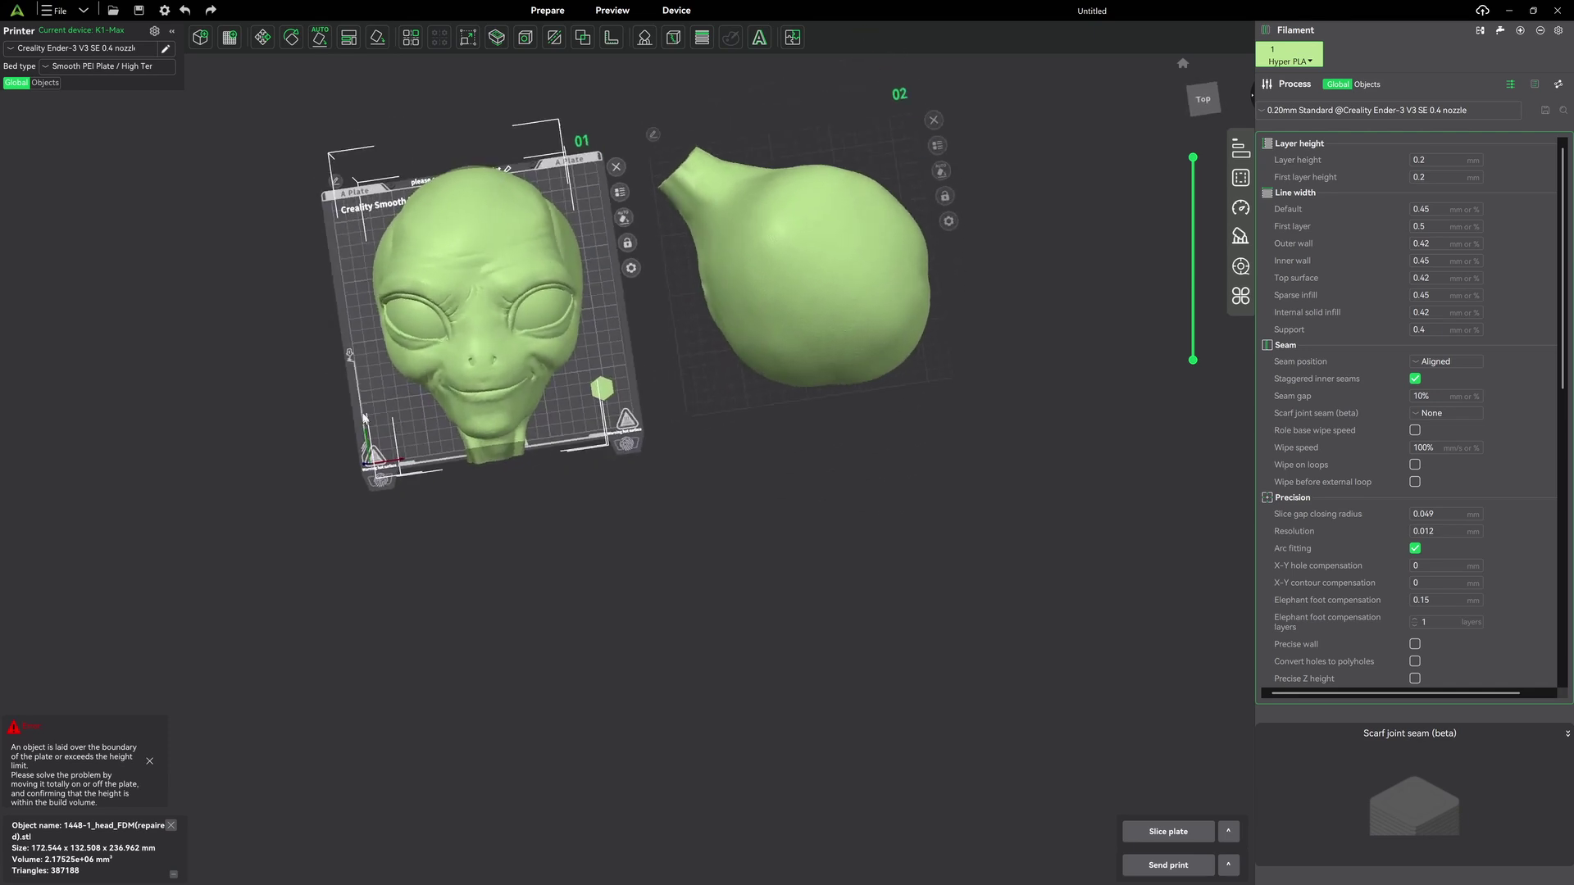
{"action": "left_click", "coordinate": [292, 41]}
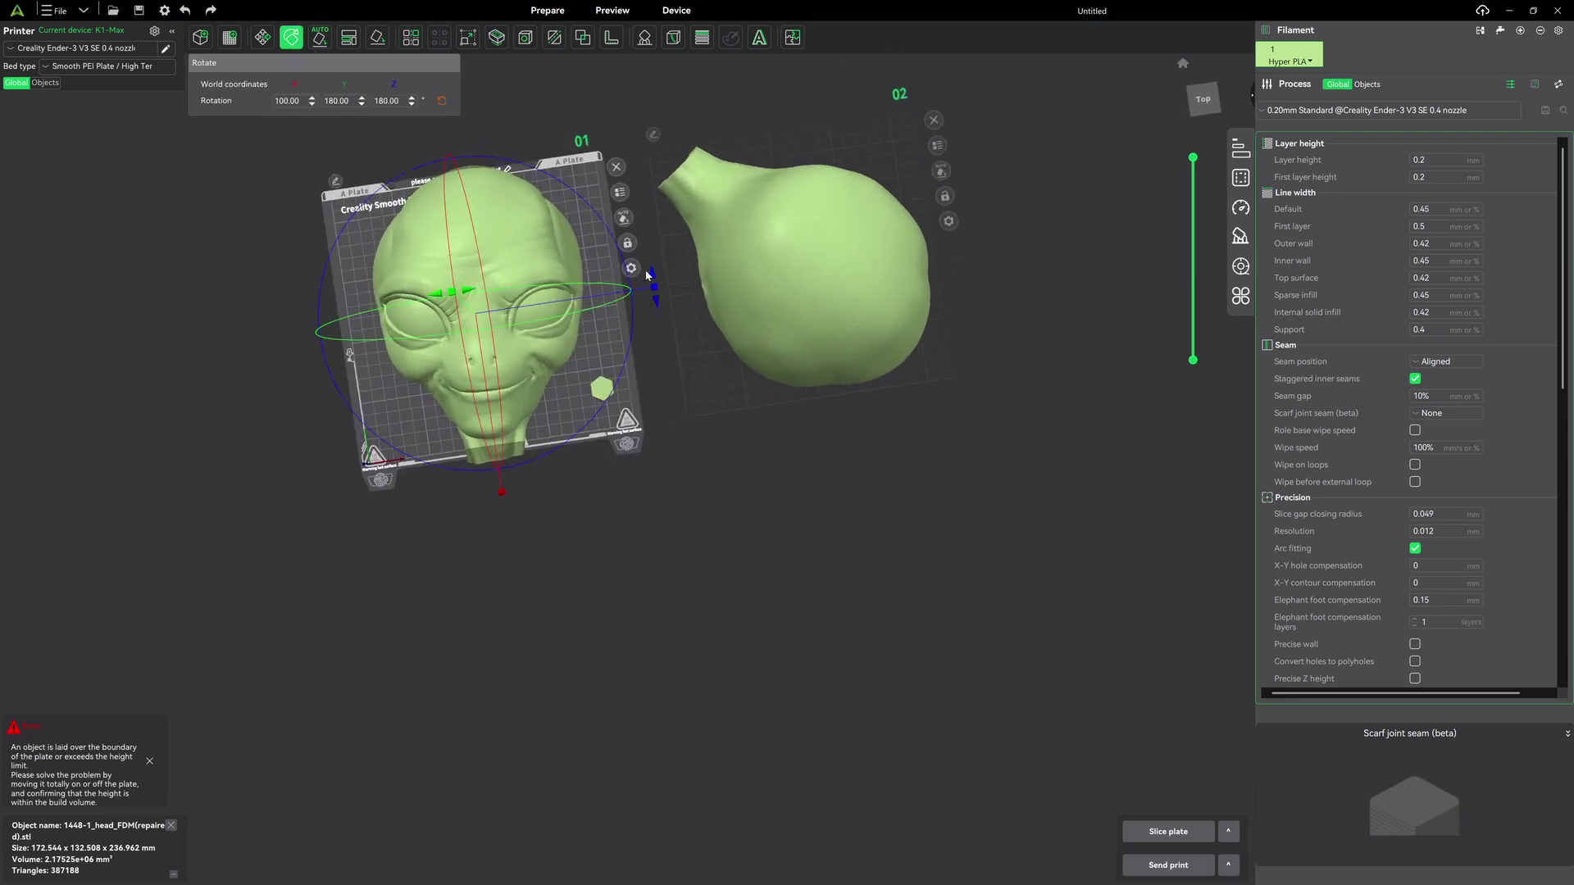
{"action": "left_click_drag", "start_coordinate": [651, 282], "coordinate": [577, 383]}
{"action": "left_click", "coordinate": [644, 444]}
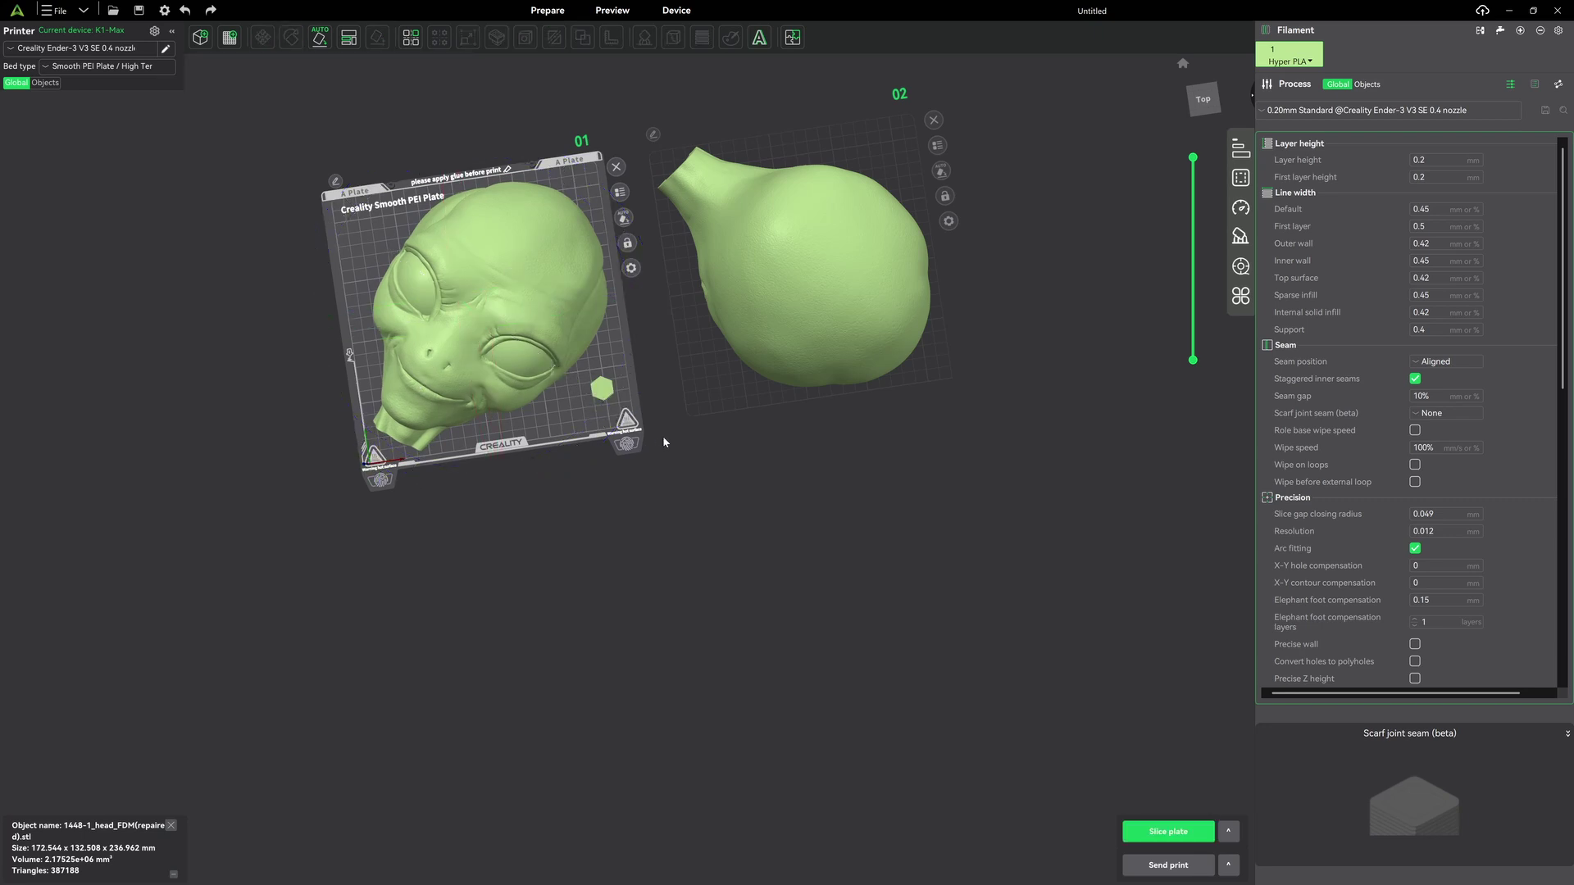
{"action": "left_click_drag", "start_coordinate": [662, 435], "coordinate": [720, 517]}
{"action": "scroll", "coordinate": [720, 519], "scroll_direction": "up", "scroll_amount": 2}
{"action": "scroll", "coordinate": [719, 522], "scroll_direction": "down", "scroll_amount": 1}
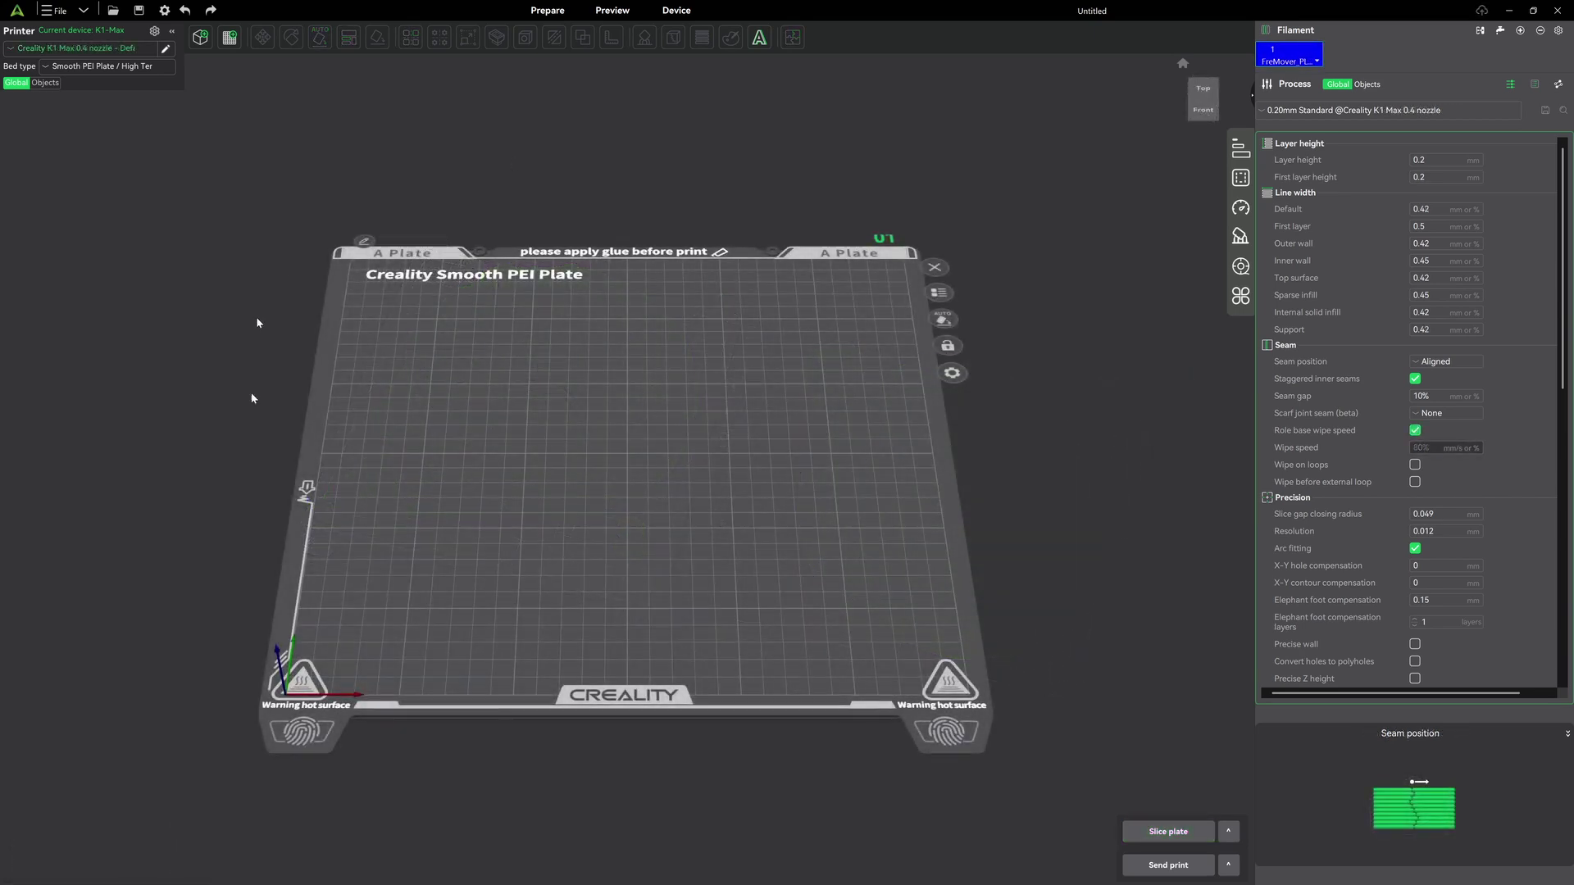
Add a Cube testing primitive to the empty K1 Max build plate.
{"action": "right_click", "coordinate": [631, 302]}
{"action": "mouse_move", "coordinate": [712, 413]}
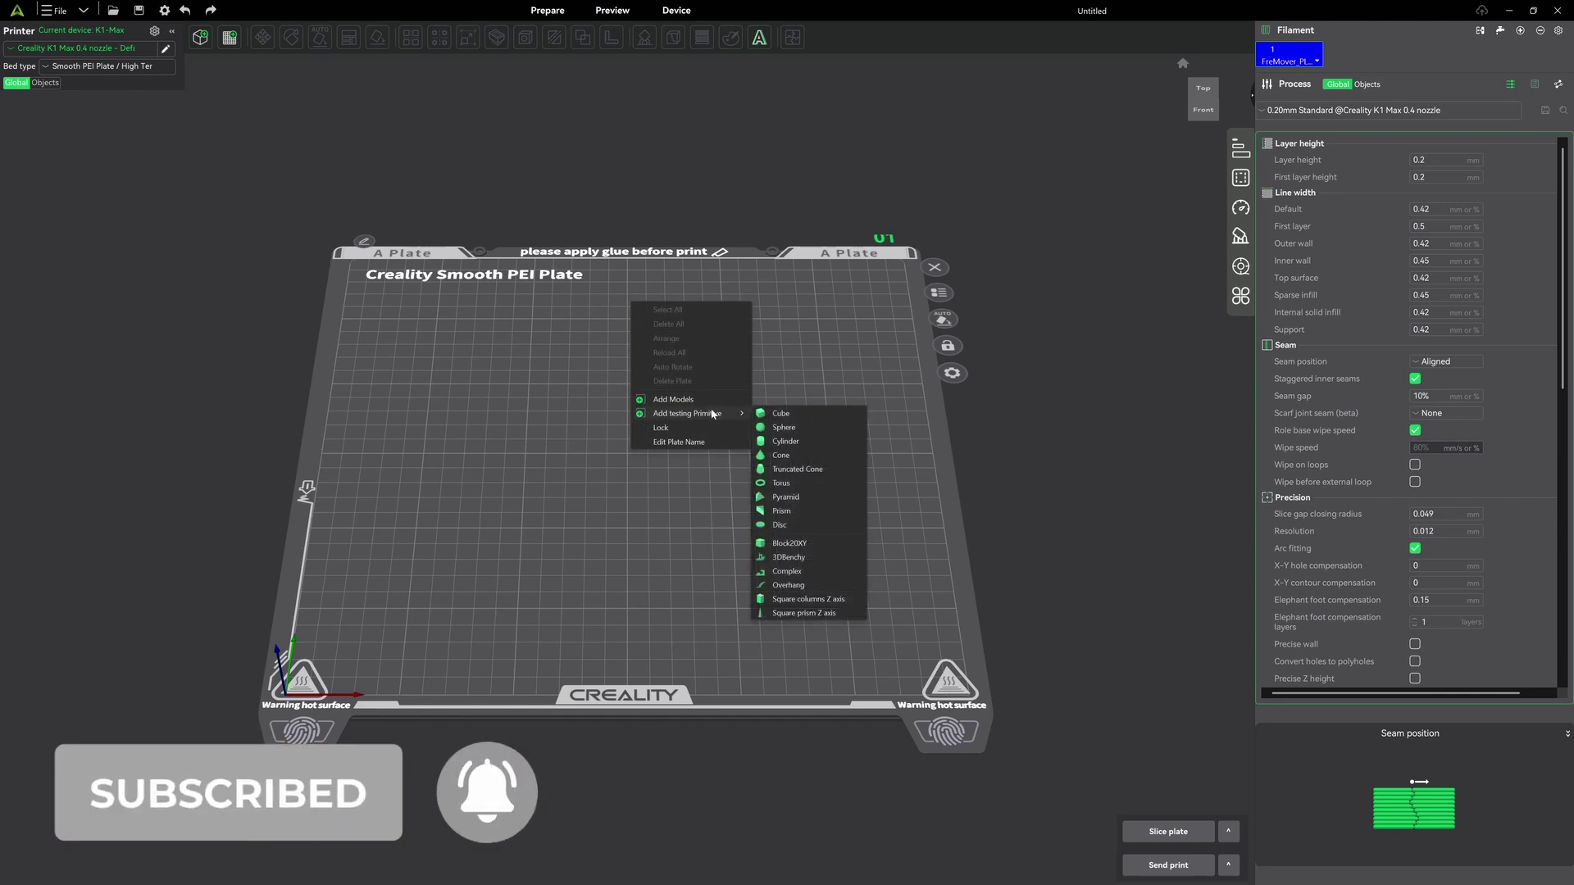
{"action": "left_click", "coordinate": [782, 414]}
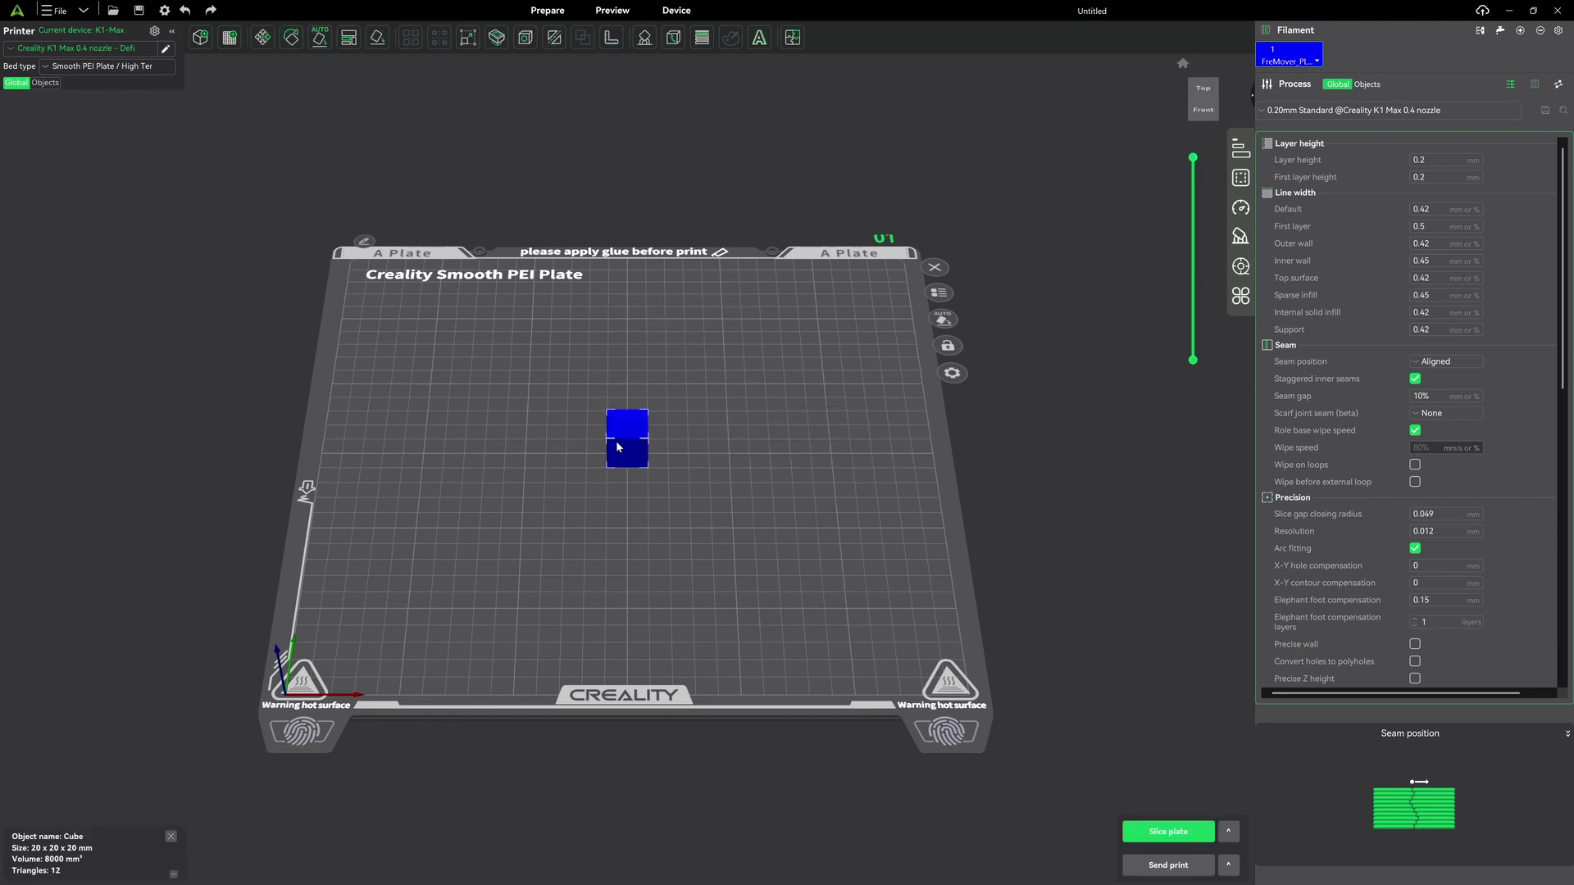
Scale the cube uniformly to a size of 50 mm.
{"action": "left_click", "coordinate": [468, 38]}
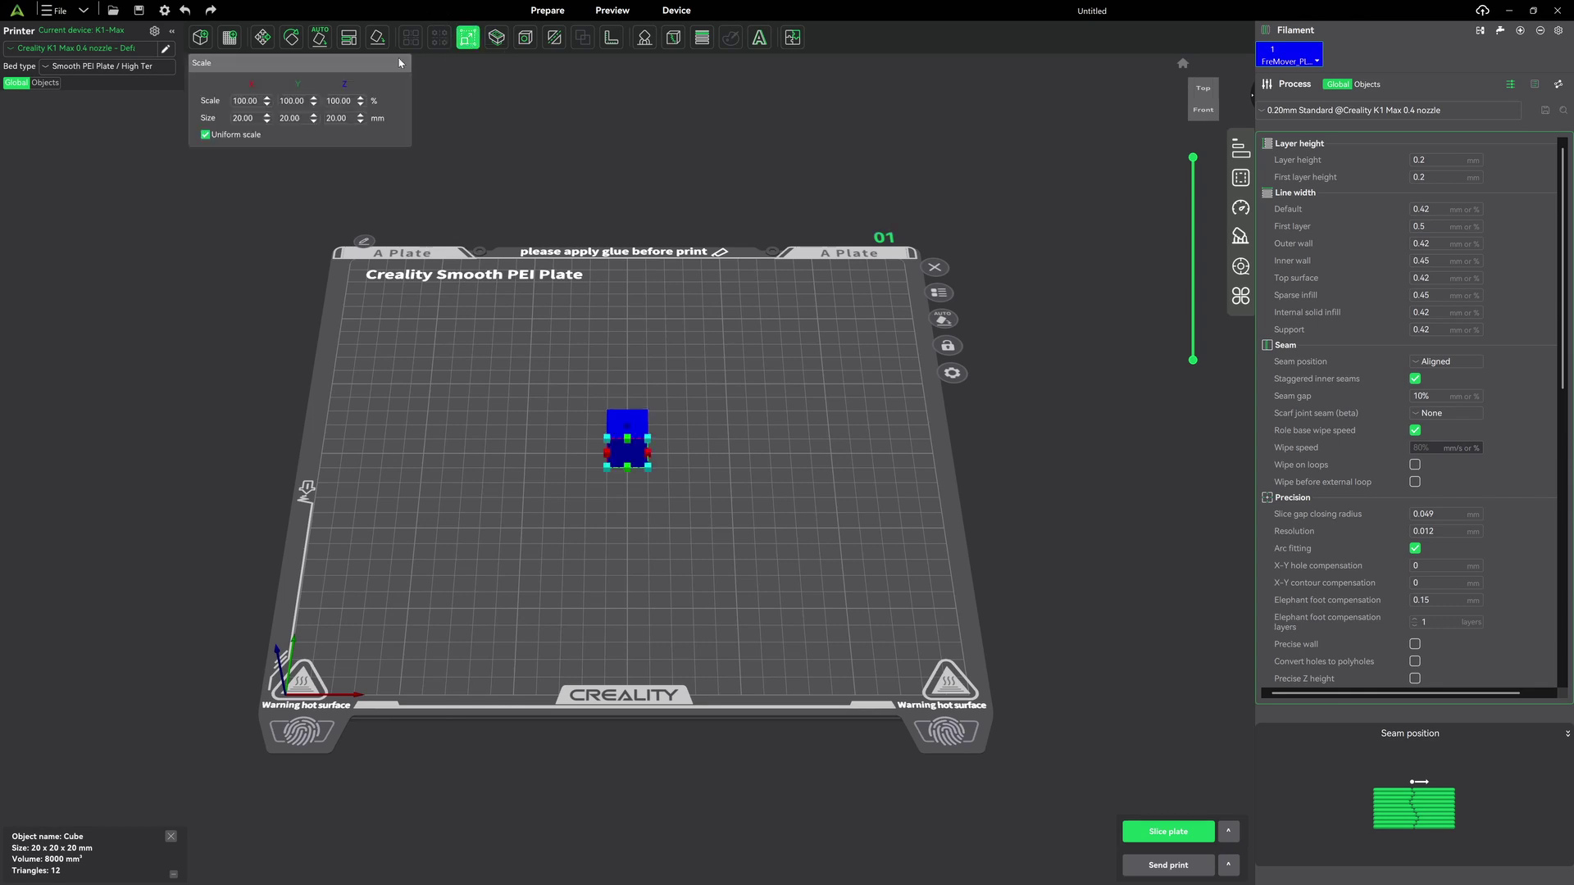
{"action": "double_click", "coordinate": [337, 119]}
{"action": "key", "text": "BackSpace"}
{"action": "type", "text": "50"}
{"action": "key", "text": "Return"}
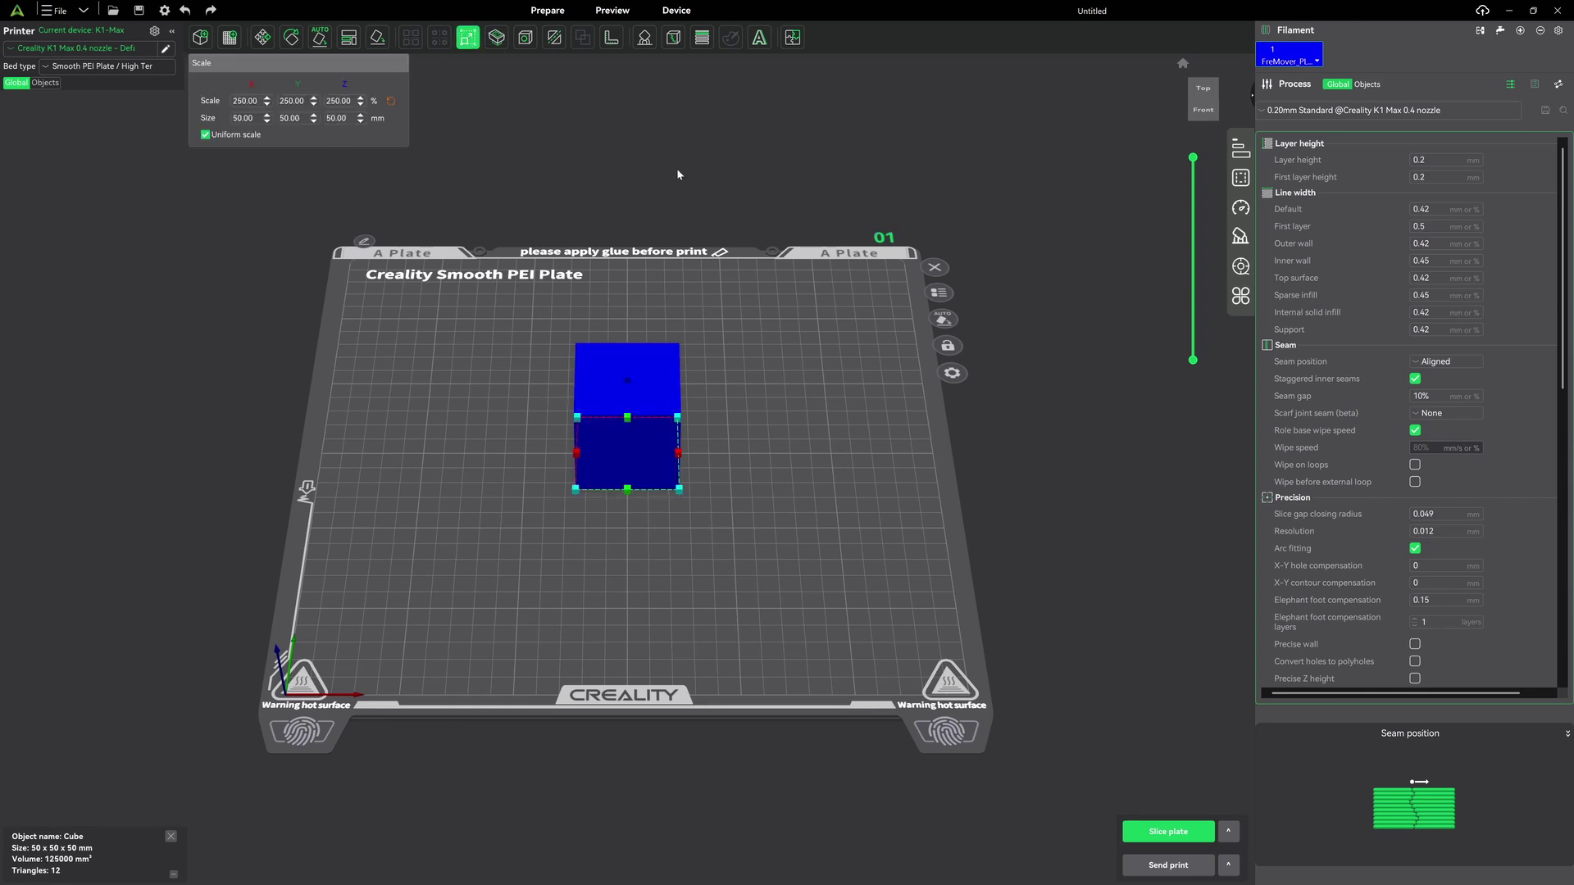
{"action": "left_click", "coordinate": [439, 187]}
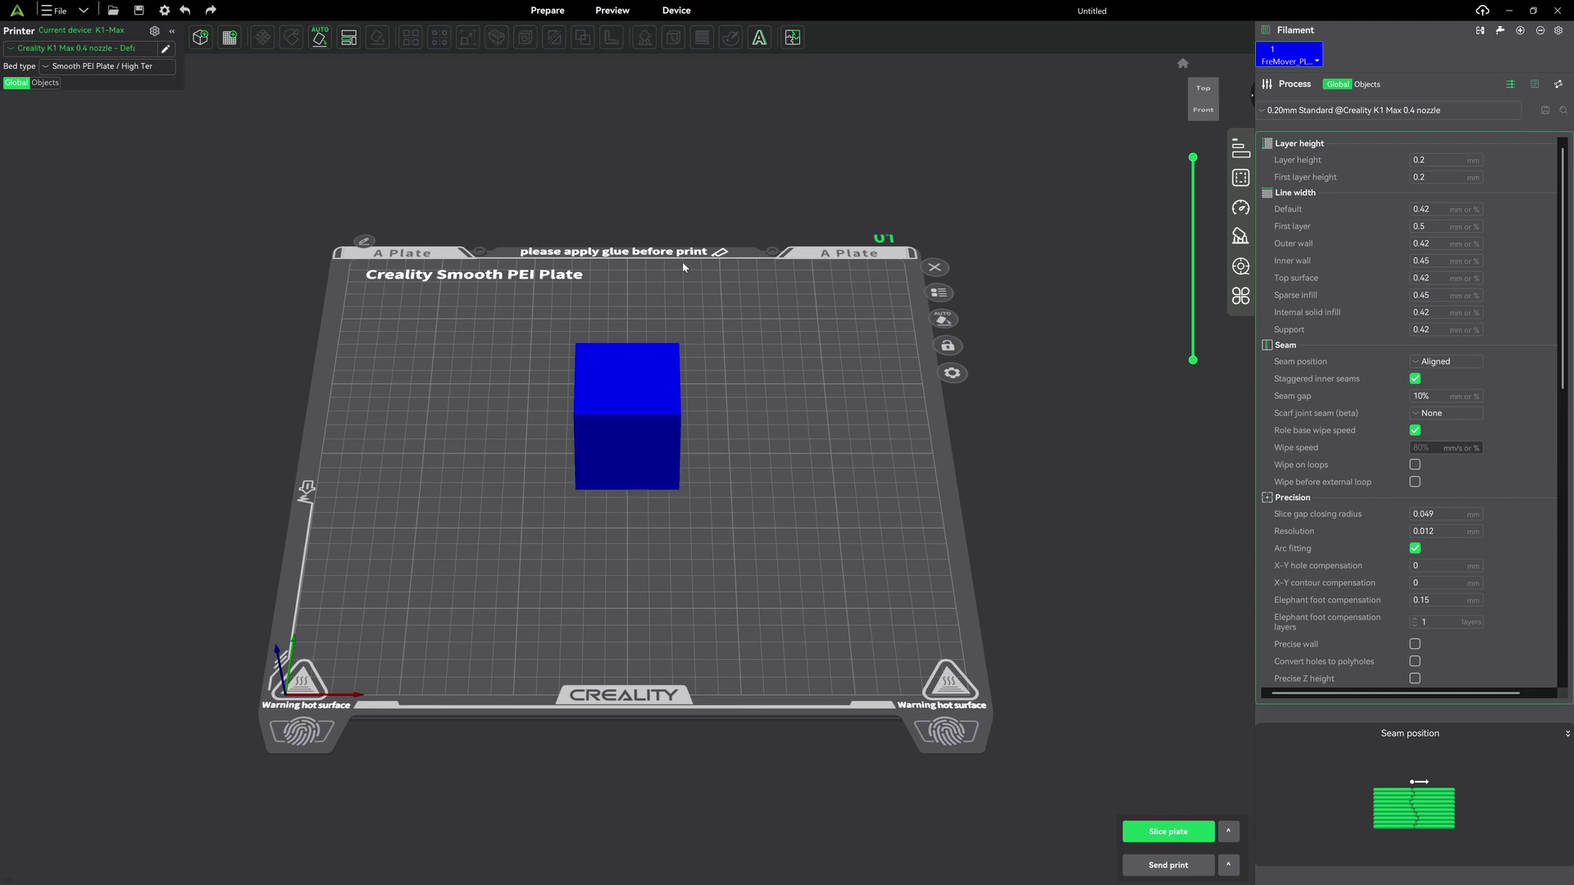
{"action": "left_click_drag", "start_coordinate": [682, 262], "coordinate": [682, 257]}
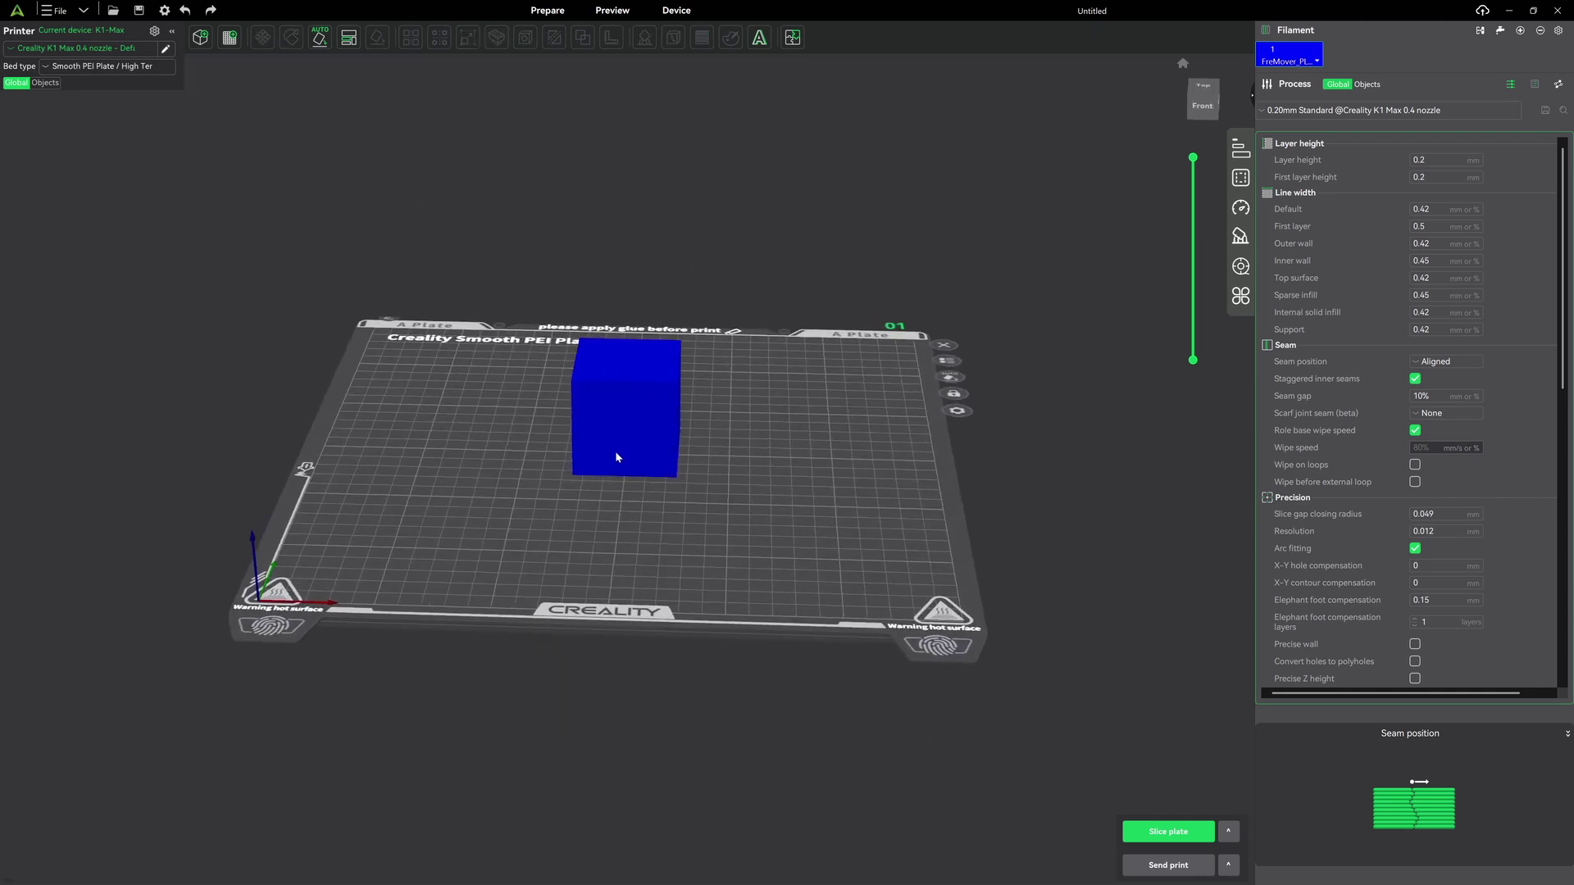
Start a cut on the cube and change the cut mode from Planar to Dovetail.
{"action": "left_click", "coordinate": [658, 421]}
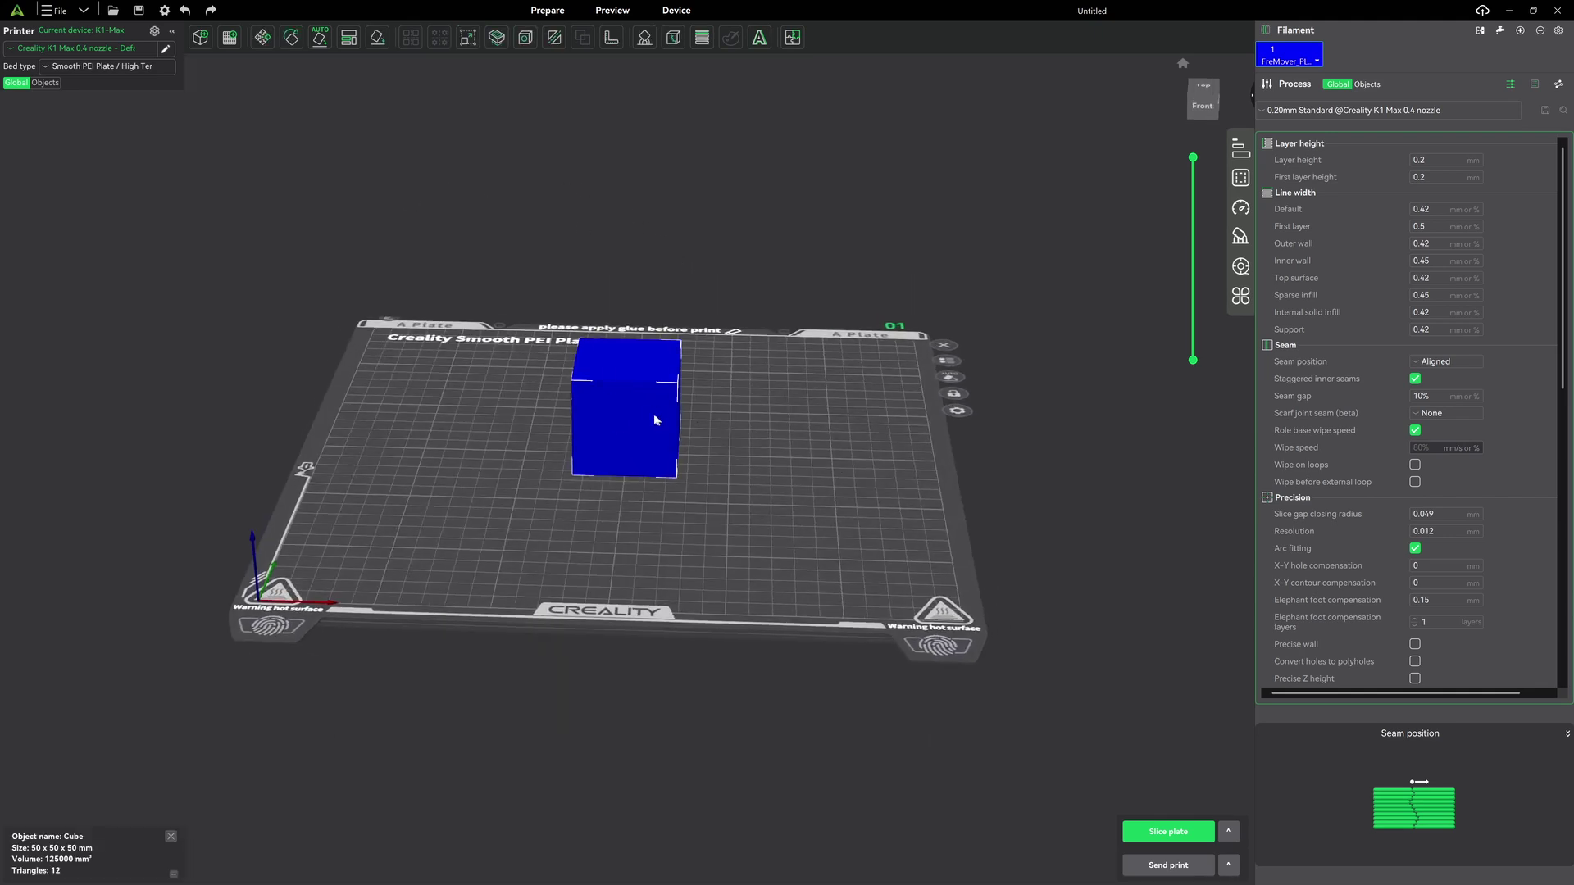
{"action": "left_click", "coordinate": [555, 38]}
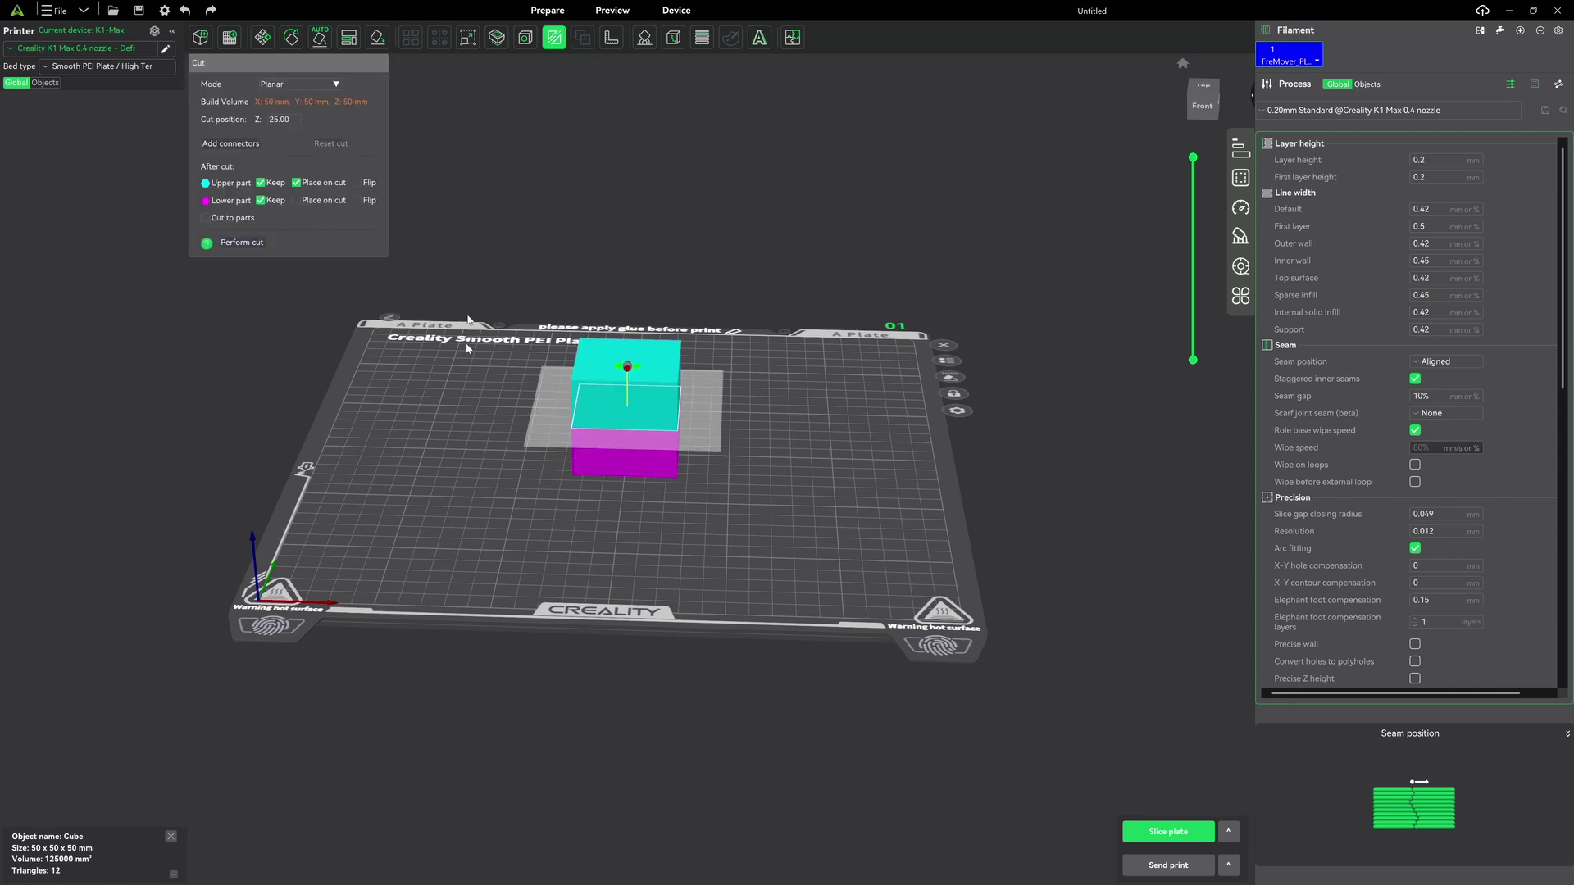
{"action": "scroll", "coordinate": [560, 479], "scroll_direction": "up", "scroll_amount": 3}
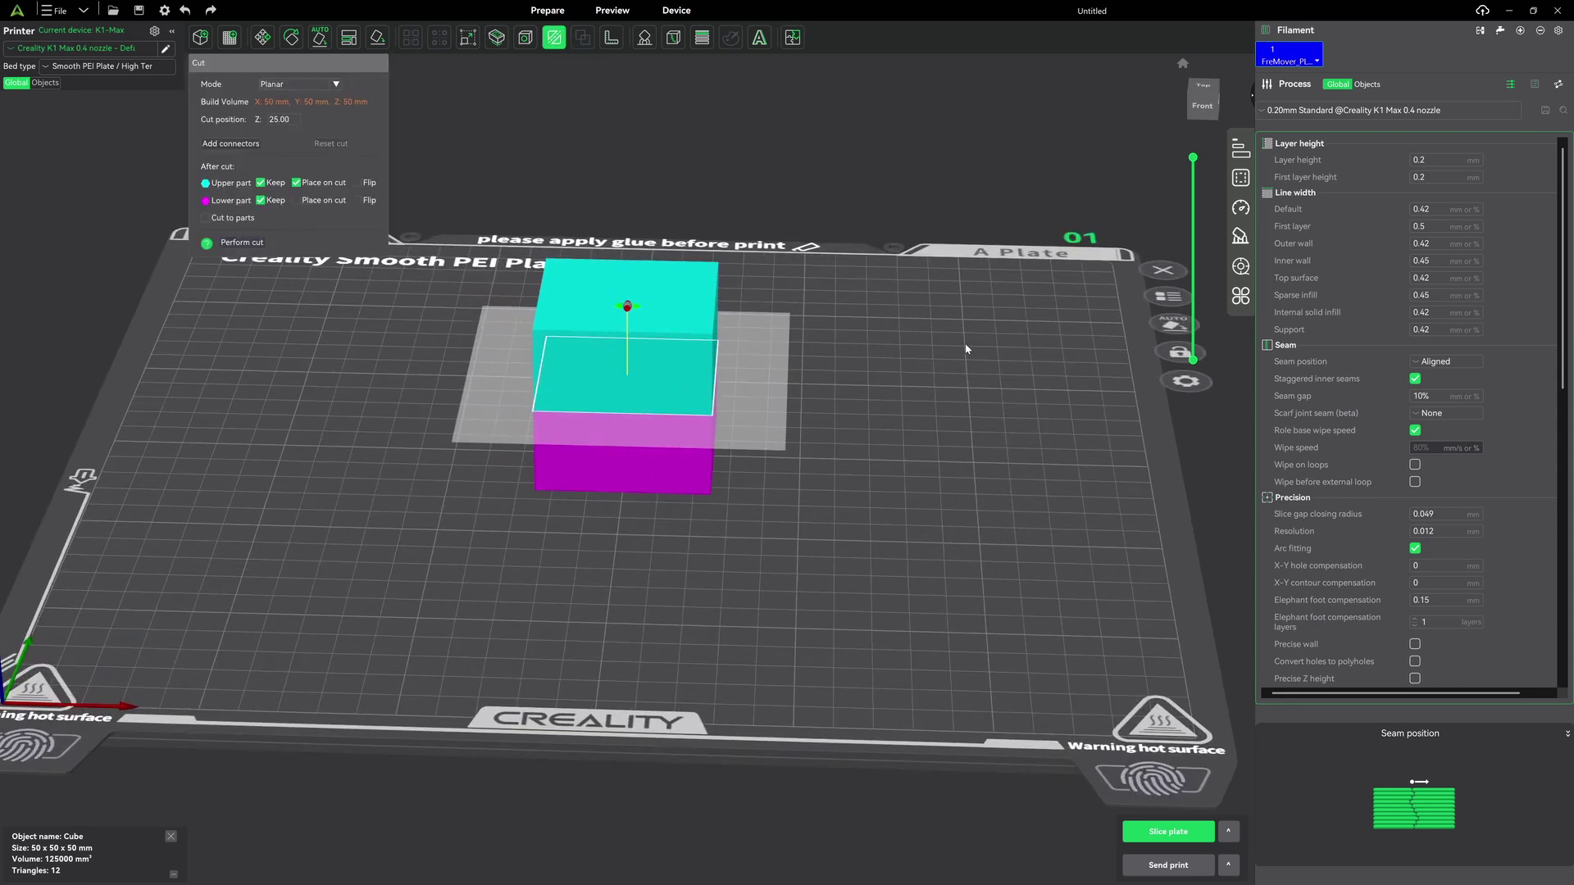
{"action": "mouse_move", "coordinate": [967, 348]}
{"action": "left_mouse_down"}
{"action": "mouse_move", "coordinate": [973, 331]}
{"action": "mouse_move", "coordinate": [967, 347]}
{"action": "left_mouse_up"}
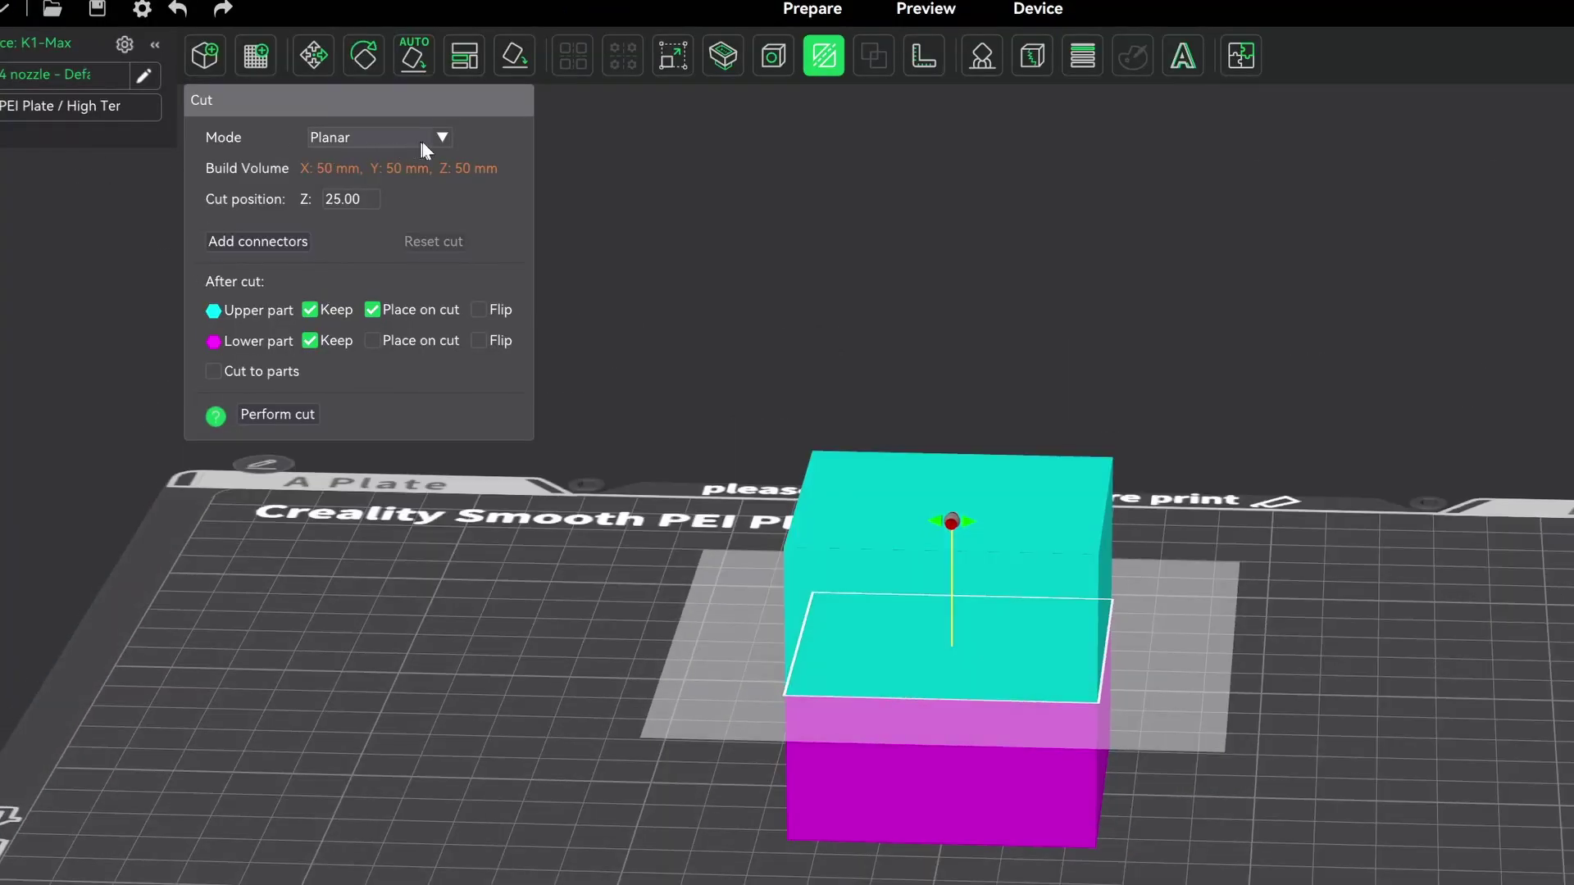
{"action": "left_click", "coordinate": [443, 133]}
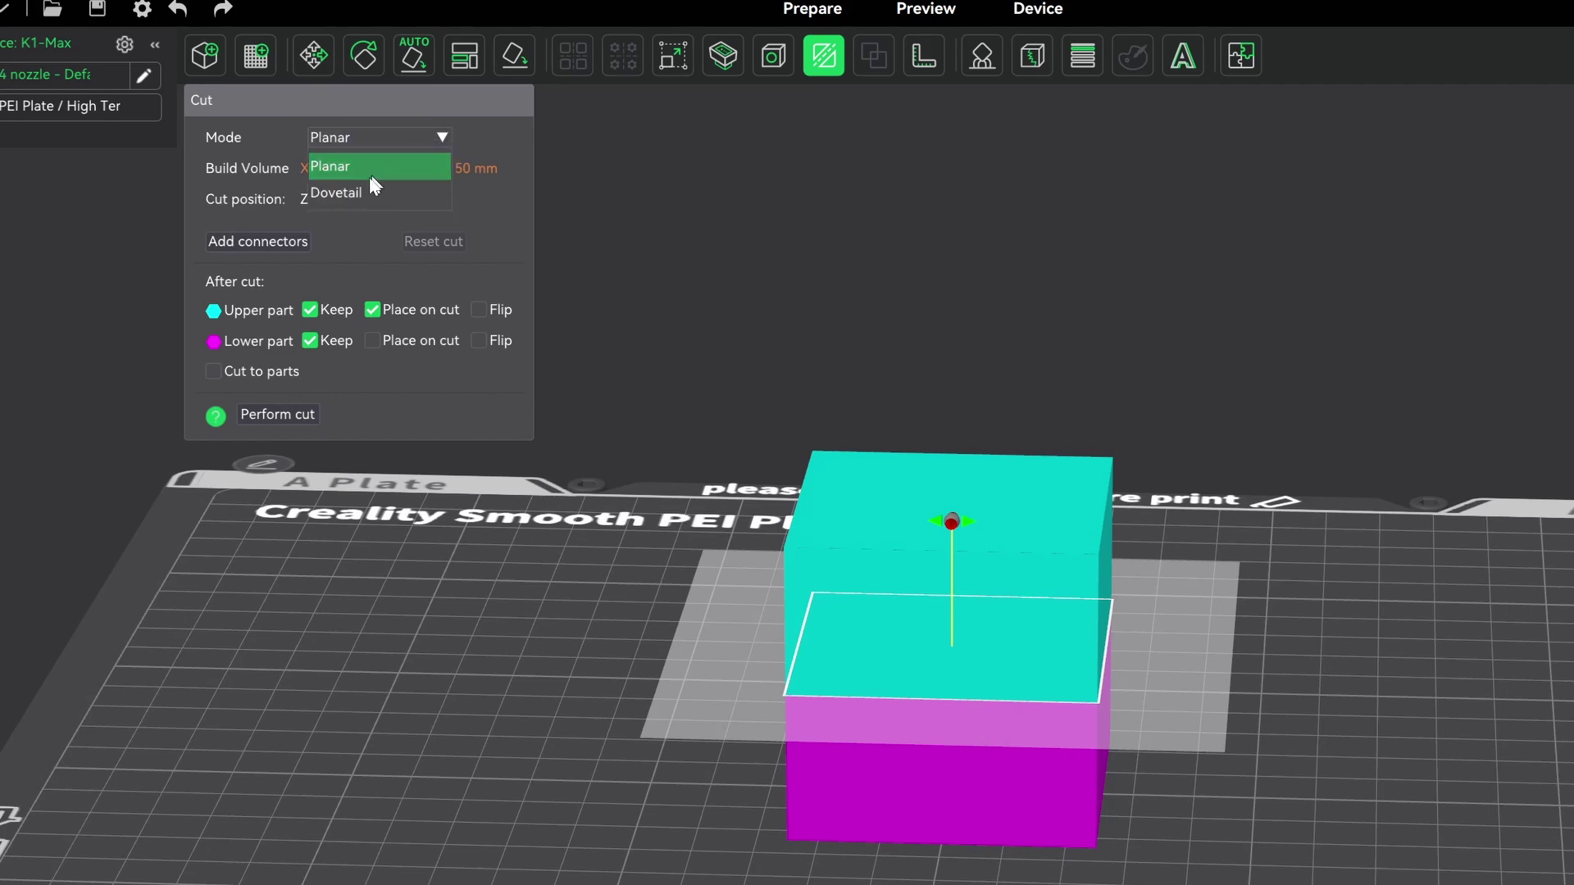
{"action": "left_click", "coordinate": [351, 199]}
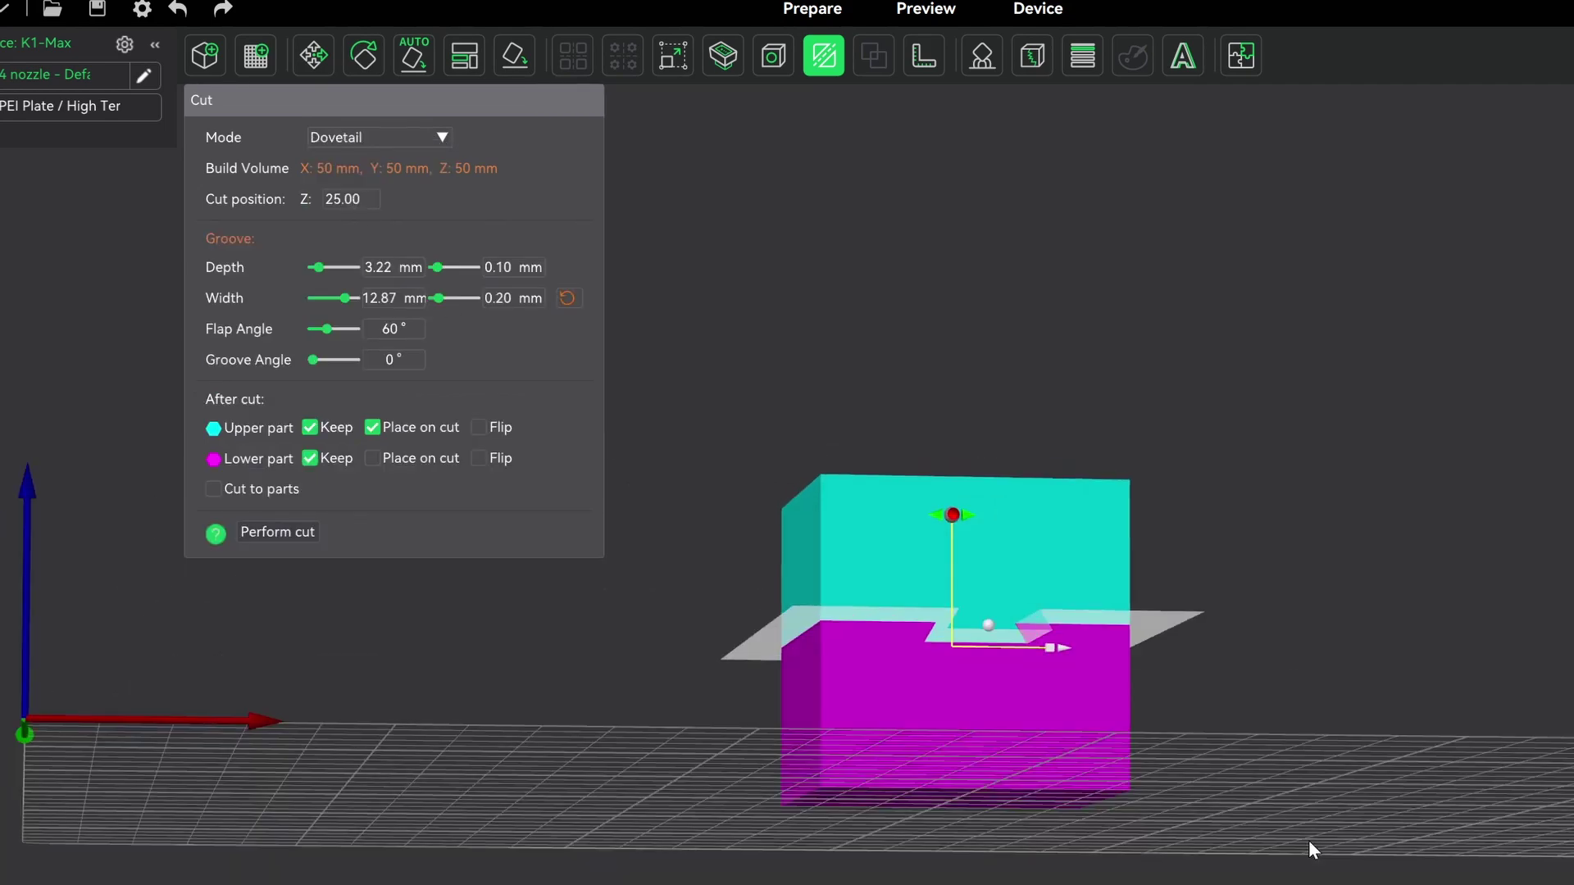
{"action": "left_click_drag", "start_coordinate": [1308, 839], "coordinate": [1306, 858]}
{"action": "scroll", "coordinate": [991, 751], "scroll_direction": "up", "scroll_amount": 5}
{"action": "left_click_drag", "start_coordinate": [943, 611], "coordinate": [951, 565]}
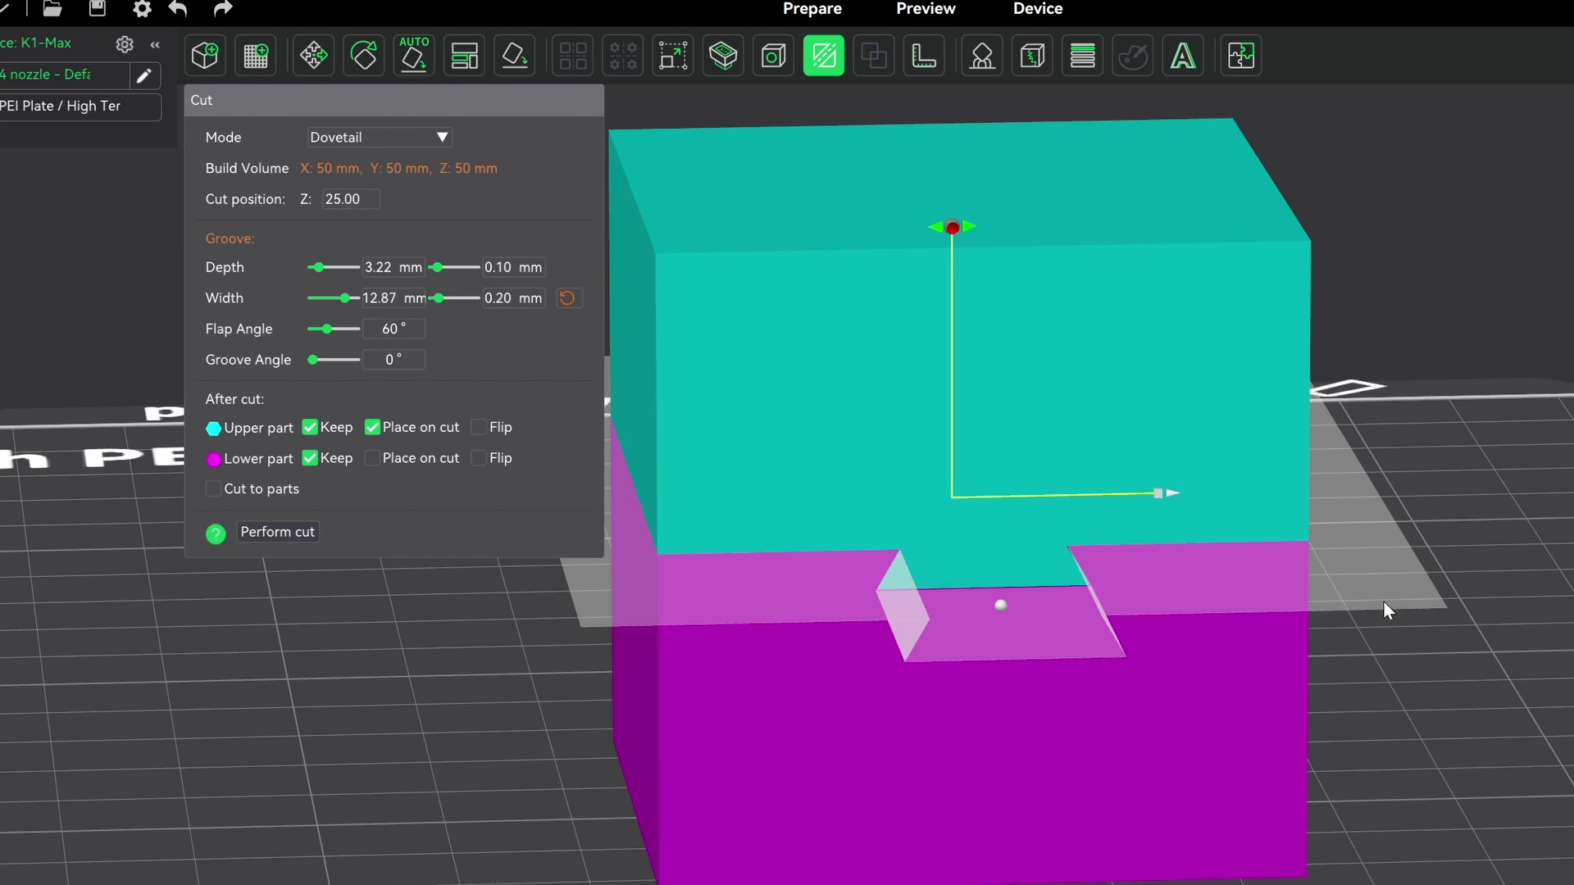
Try raising the dovetail cut plane to about Z 38.8 mm and set the cut position back to 25 mm.
{"action": "left_click_drag", "start_coordinate": [1384, 602], "coordinate": [1373, 415]}
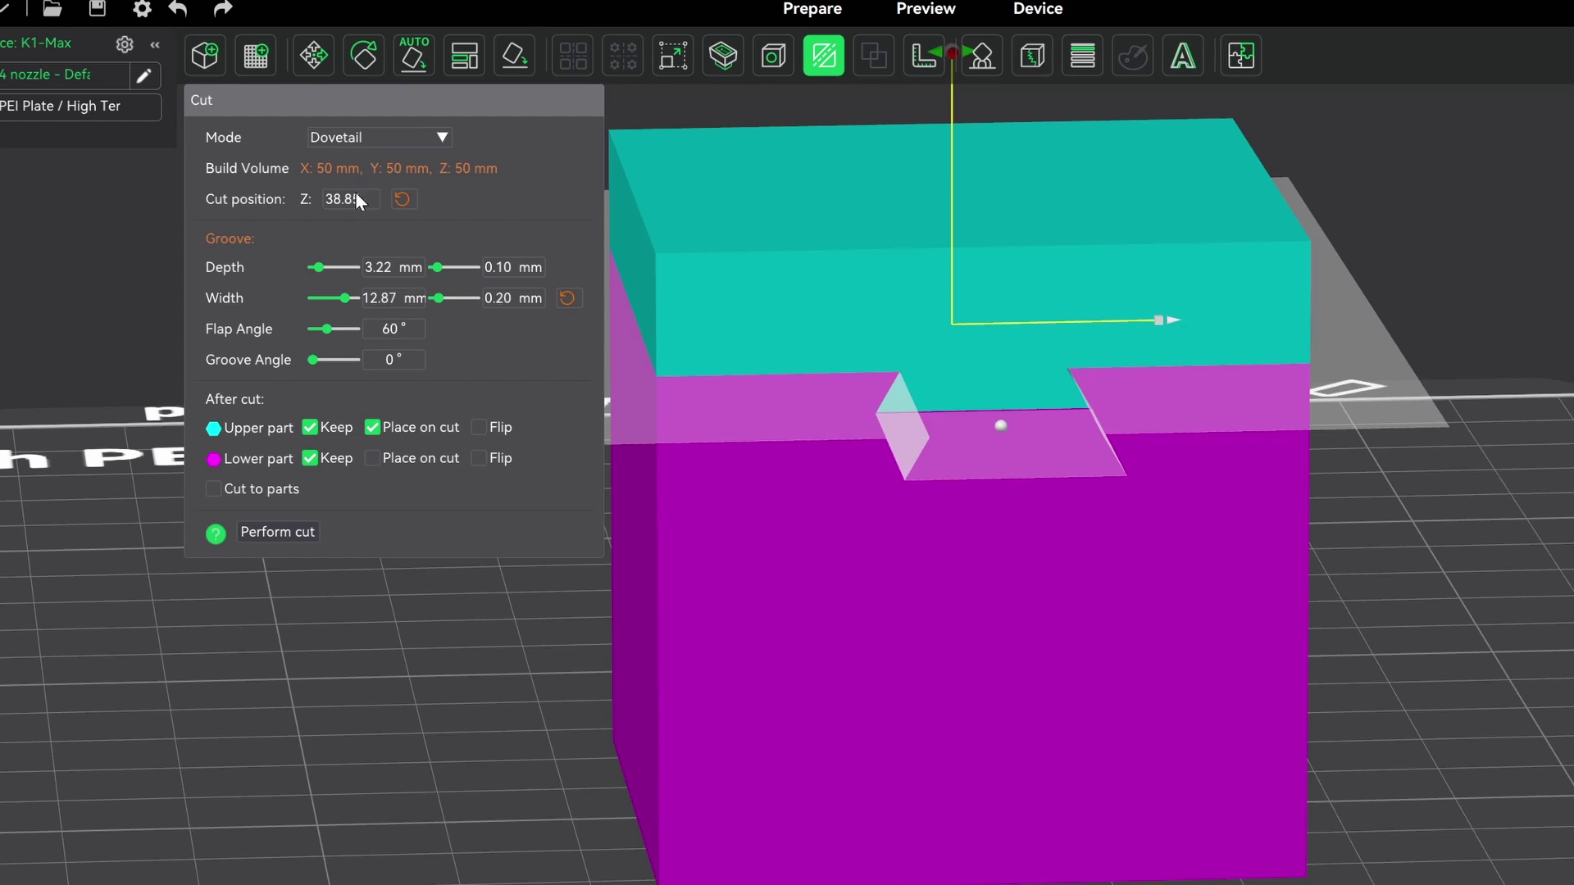
{"action": "type", "text": "25"}
{"action": "key", "text": "Return"}
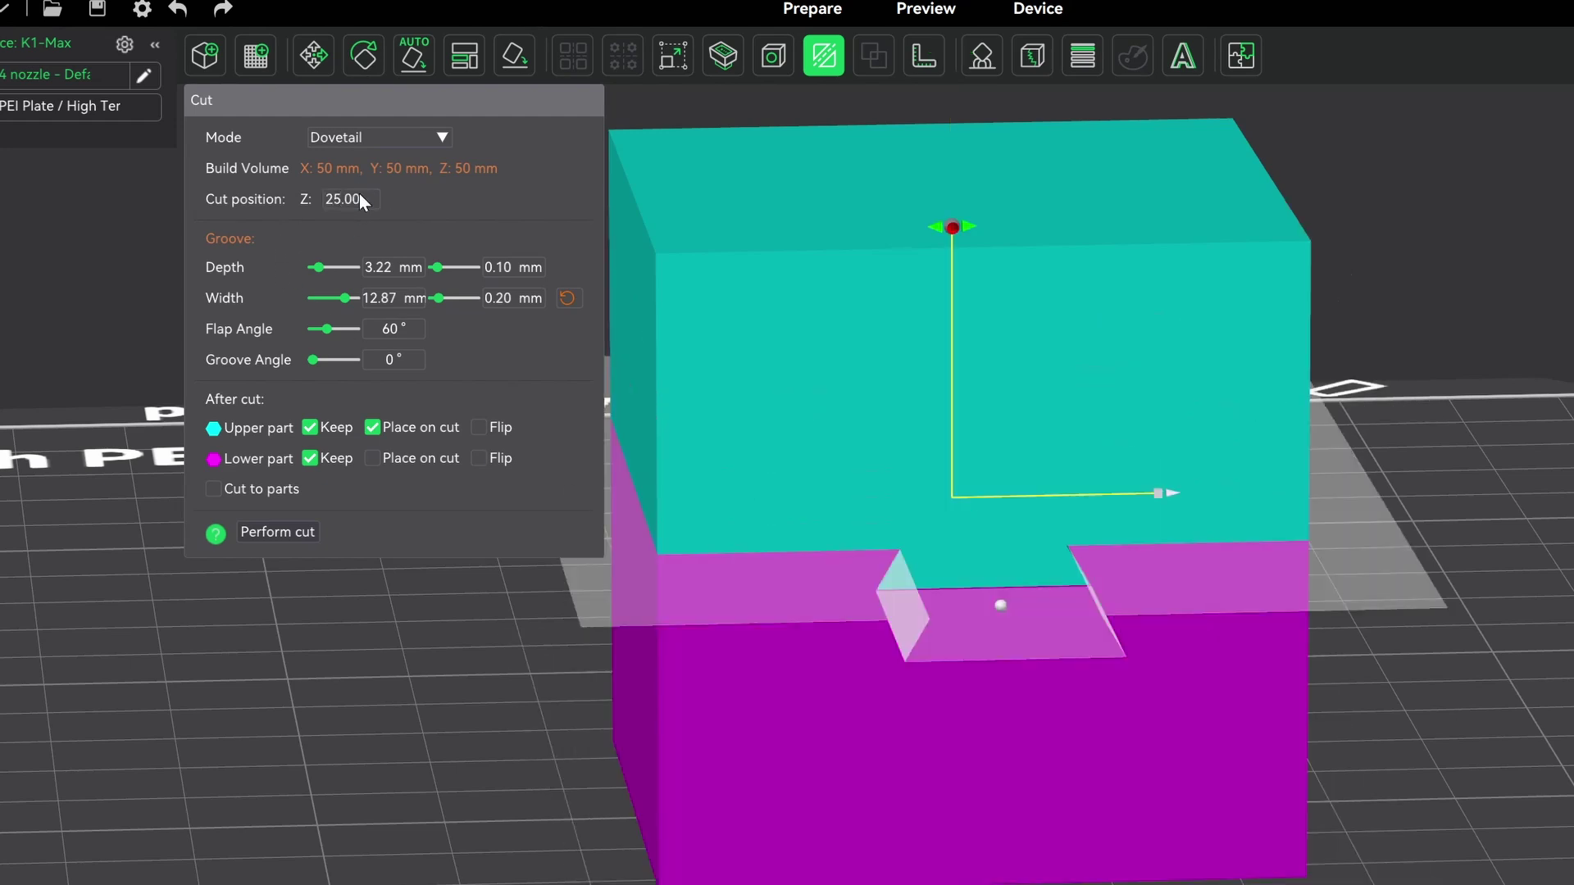
{"action": "right_click", "coordinate": [339, 825]}
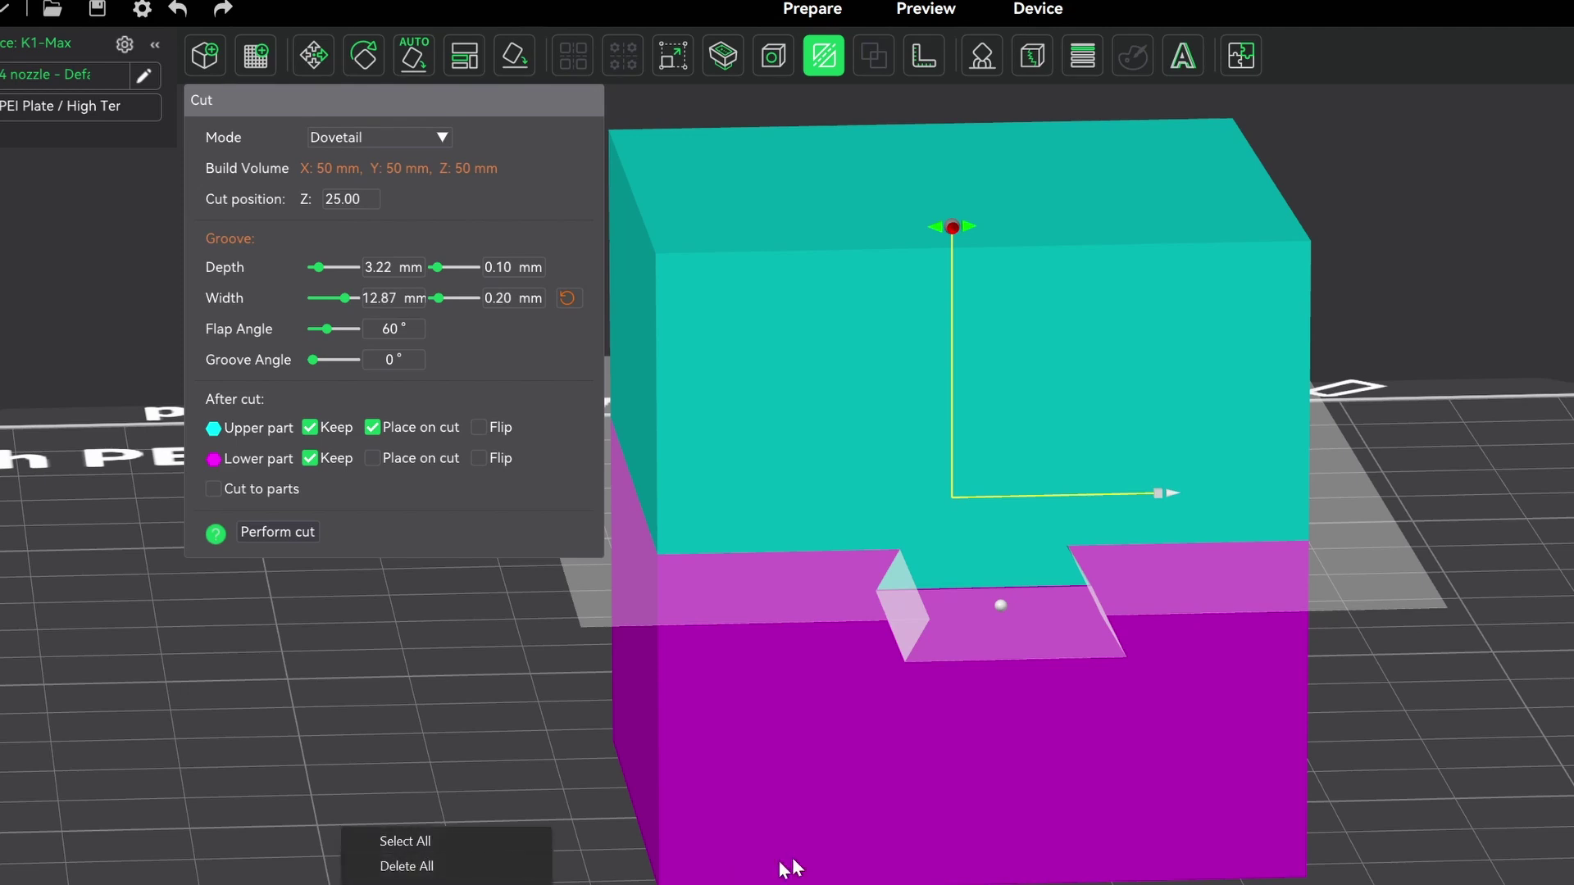
{"action": "left_click", "coordinate": [499, 528]}
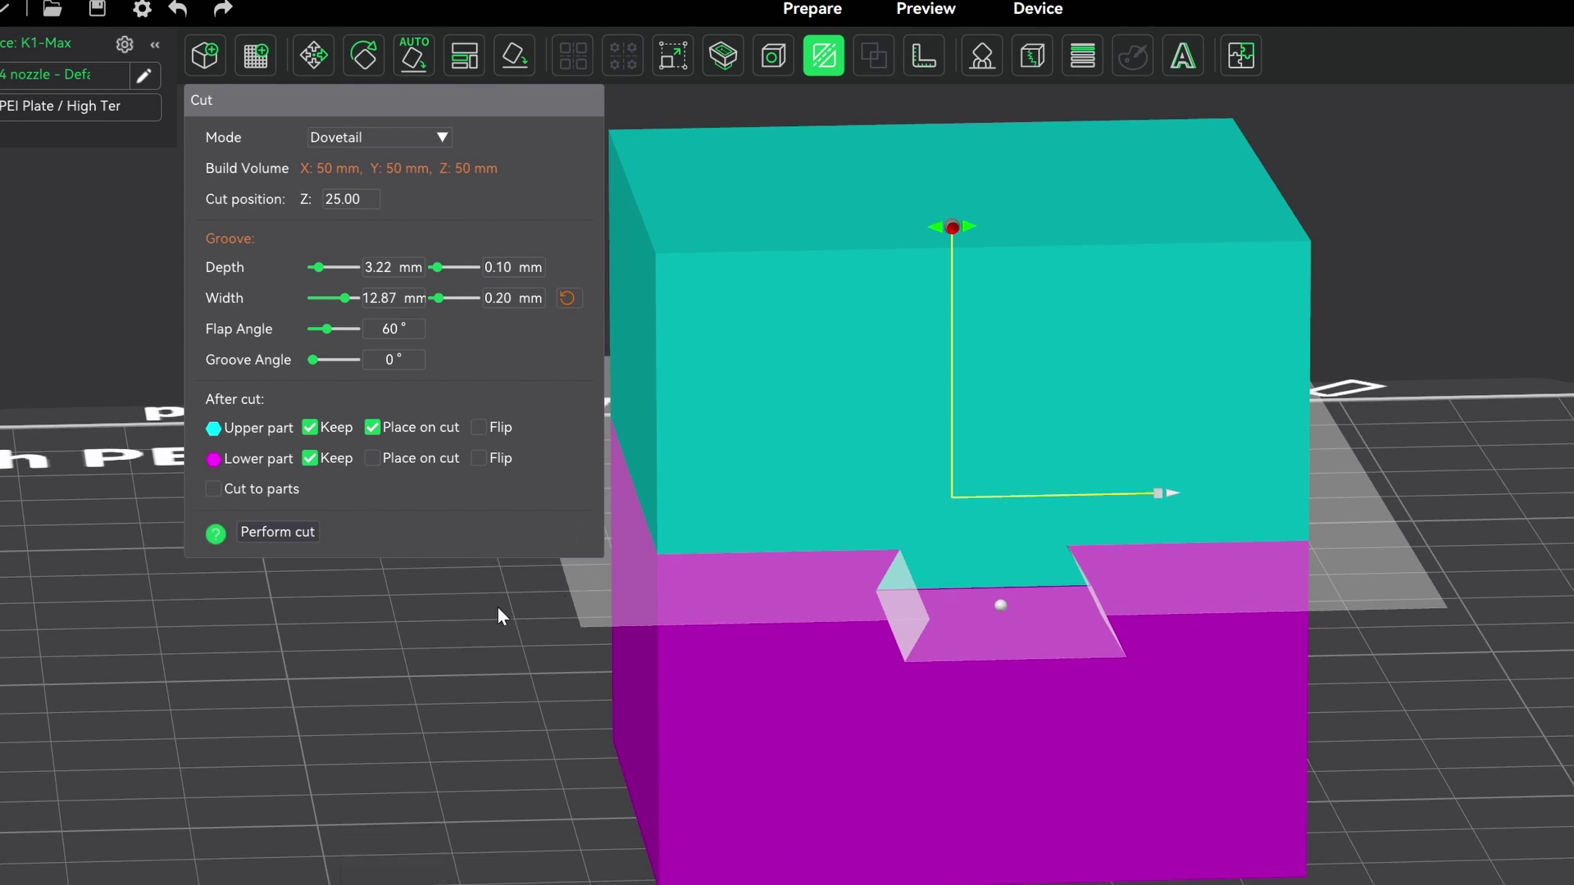
Try several depths for the dovetail groove and set the groove depth to 7 mm.
{"action": "left_click_drag", "start_coordinate": [497, 607], "coordinate": [489, 602]}
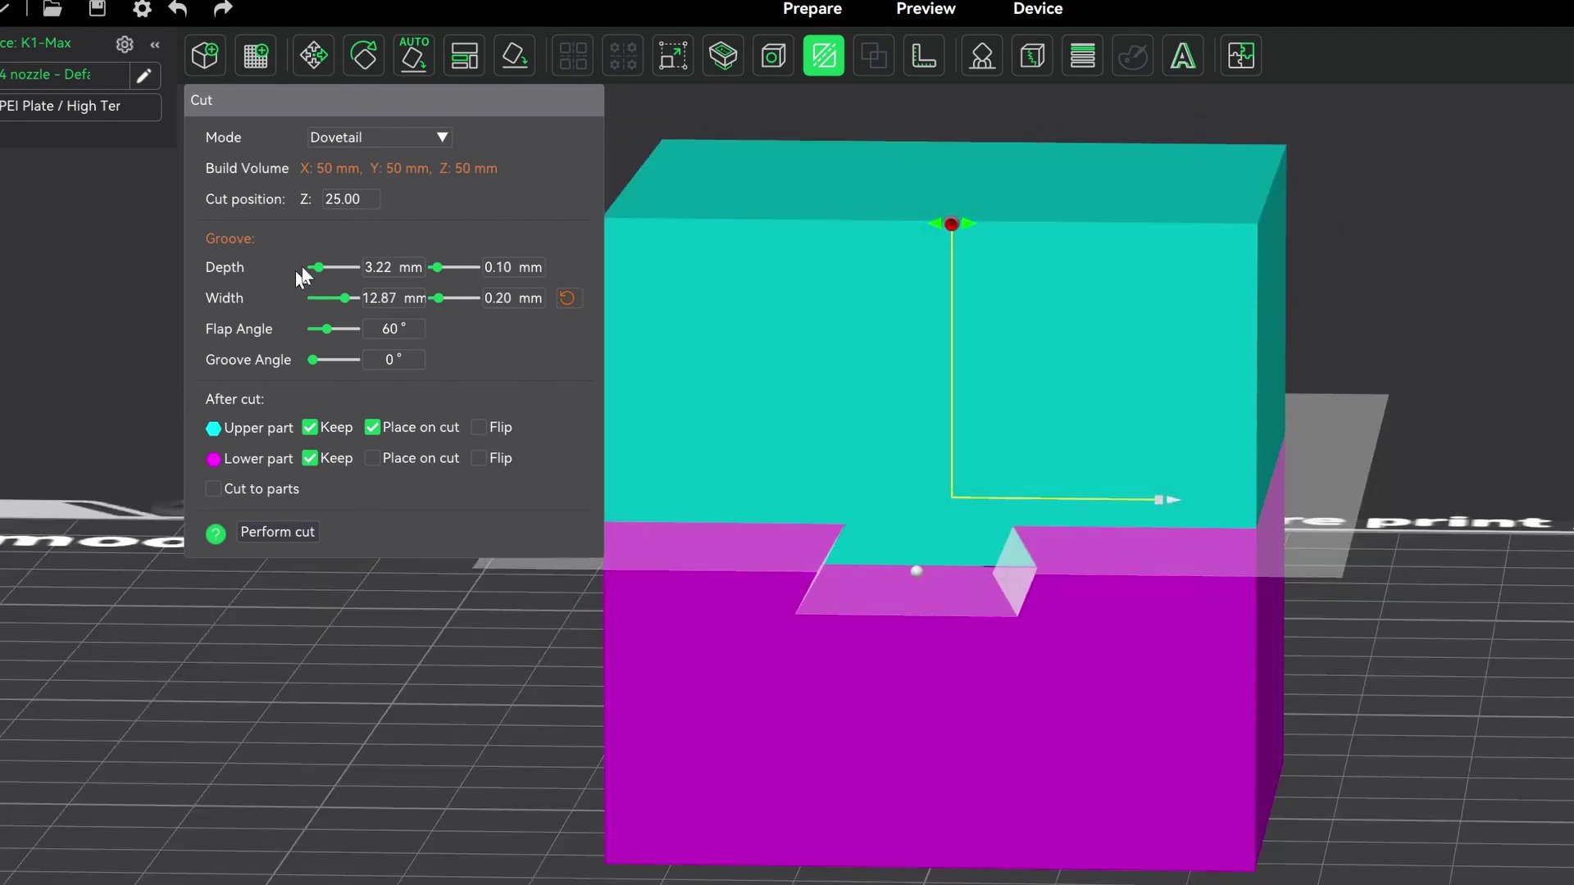
{"action": "left_click_drag", "start_coordinate": [319, 267], "coordinate": [355, 269]}
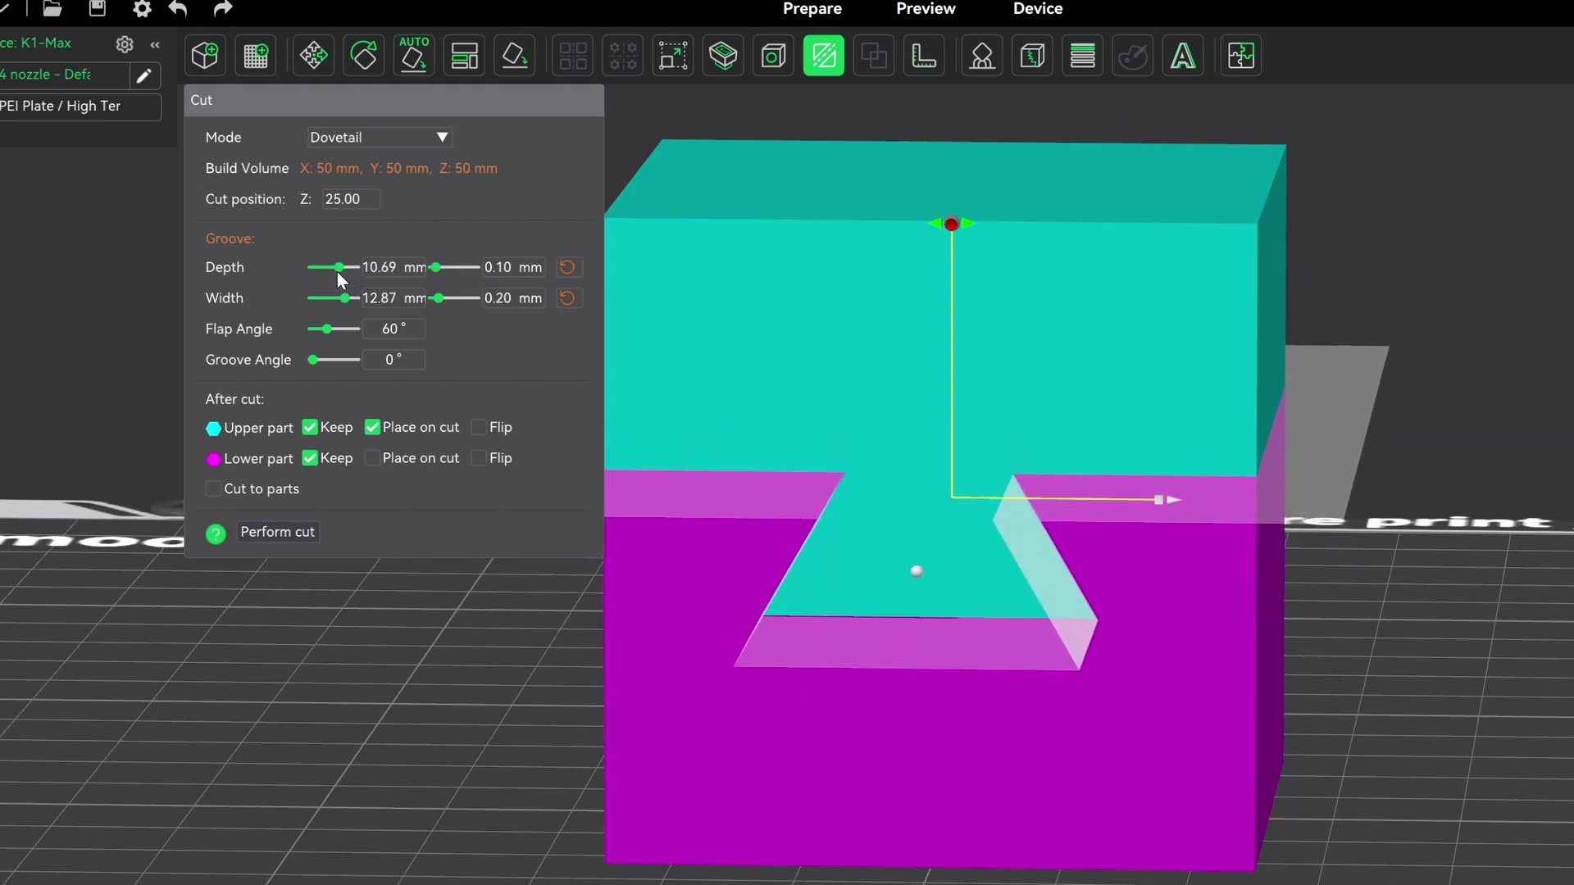
{"action": "left_click_drag", "start_coordinate": [336, 279], "coordinate": [331, 278]}
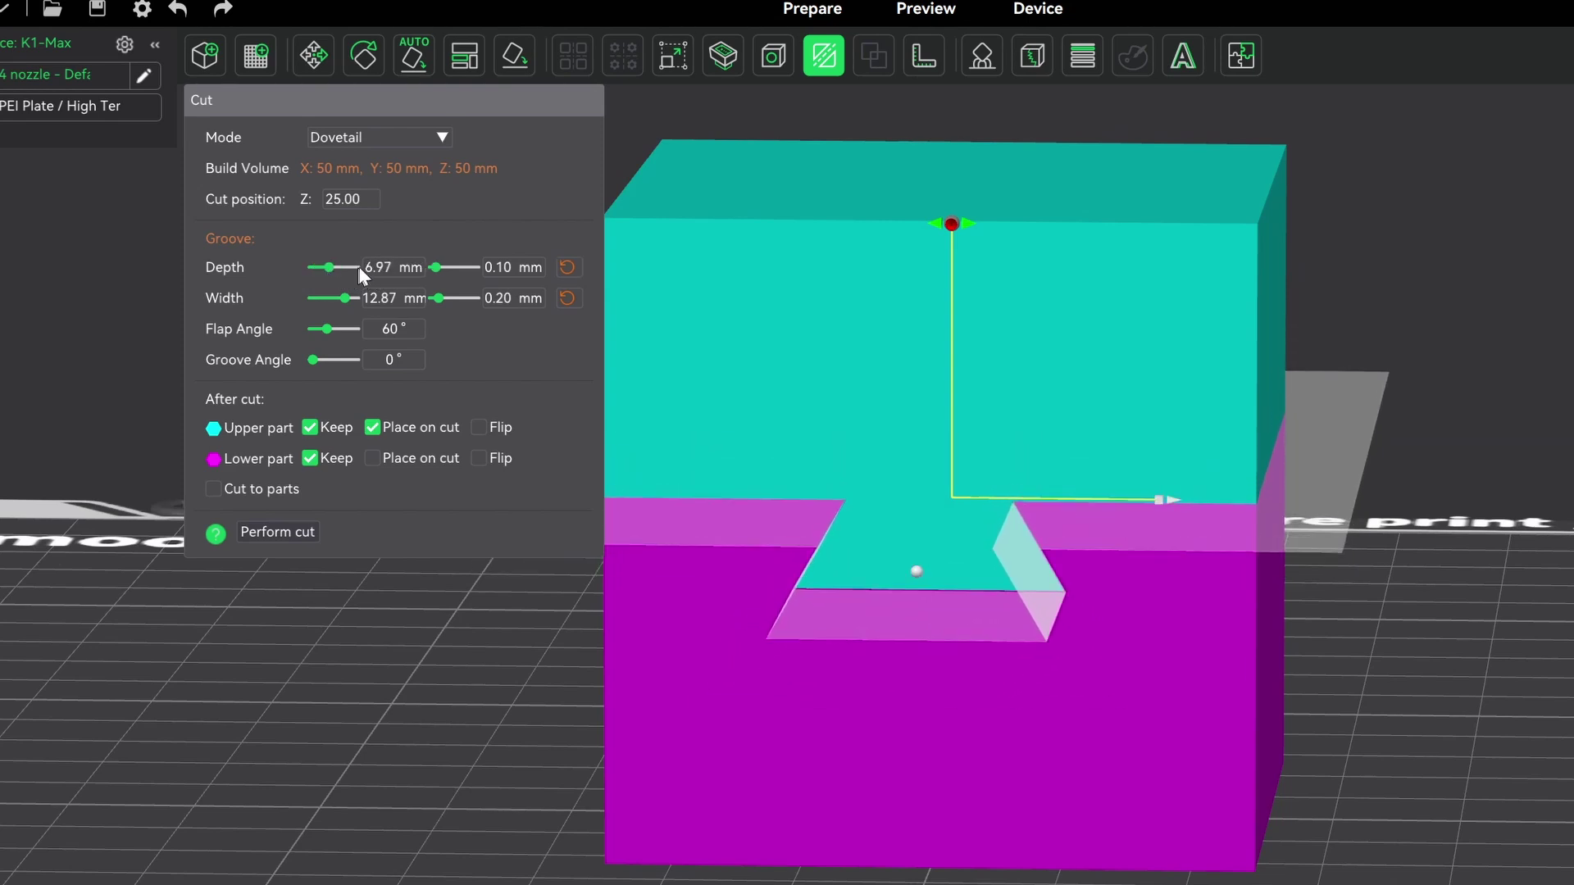
{"action": "left_click", "coordinate": [389, 271]}
{"action": "key", "text": "BackSpace"}
{"action": "type", "text": "7"}
{"action": "key", "text": "Return"}
Narrow the dovetail groove and set its width to 6 mm.
{"action": "left_click_drag", "start_coordinate": [1215, 739], "coordinate": [1164, 697]}
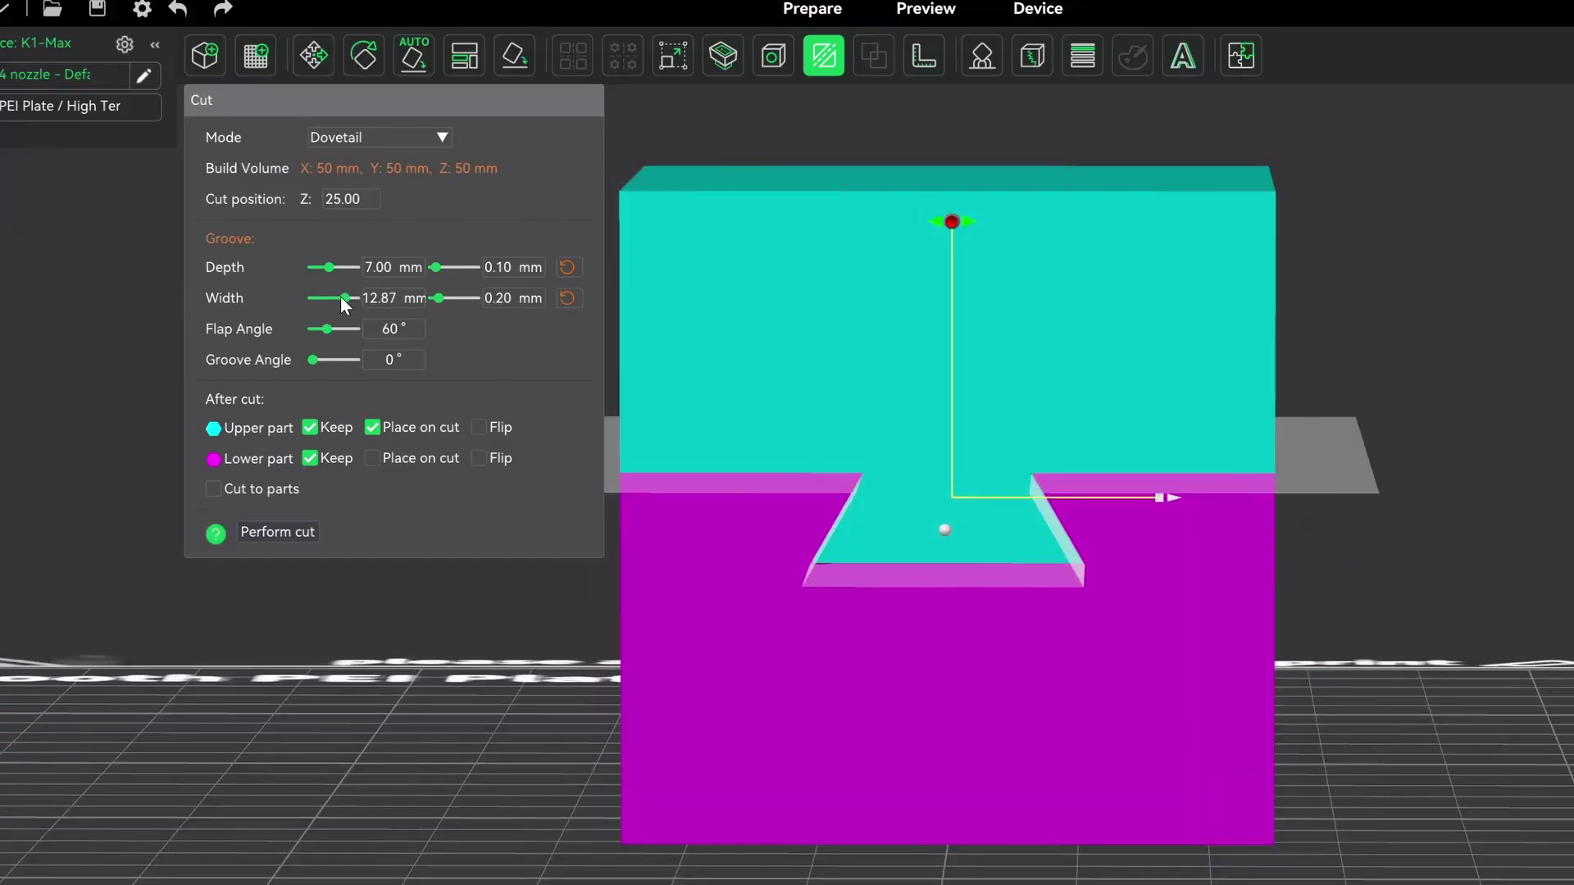
{"action": "mouse_move", "coordinate": [342, 298]}
{"action": "left_mouse_down"}
{"action": "mouse_move", "coordinate": [316, 300]}
{"action": "mouse_move", "coordinate": [339, 300]}
{"action": "left_mouse_up"}
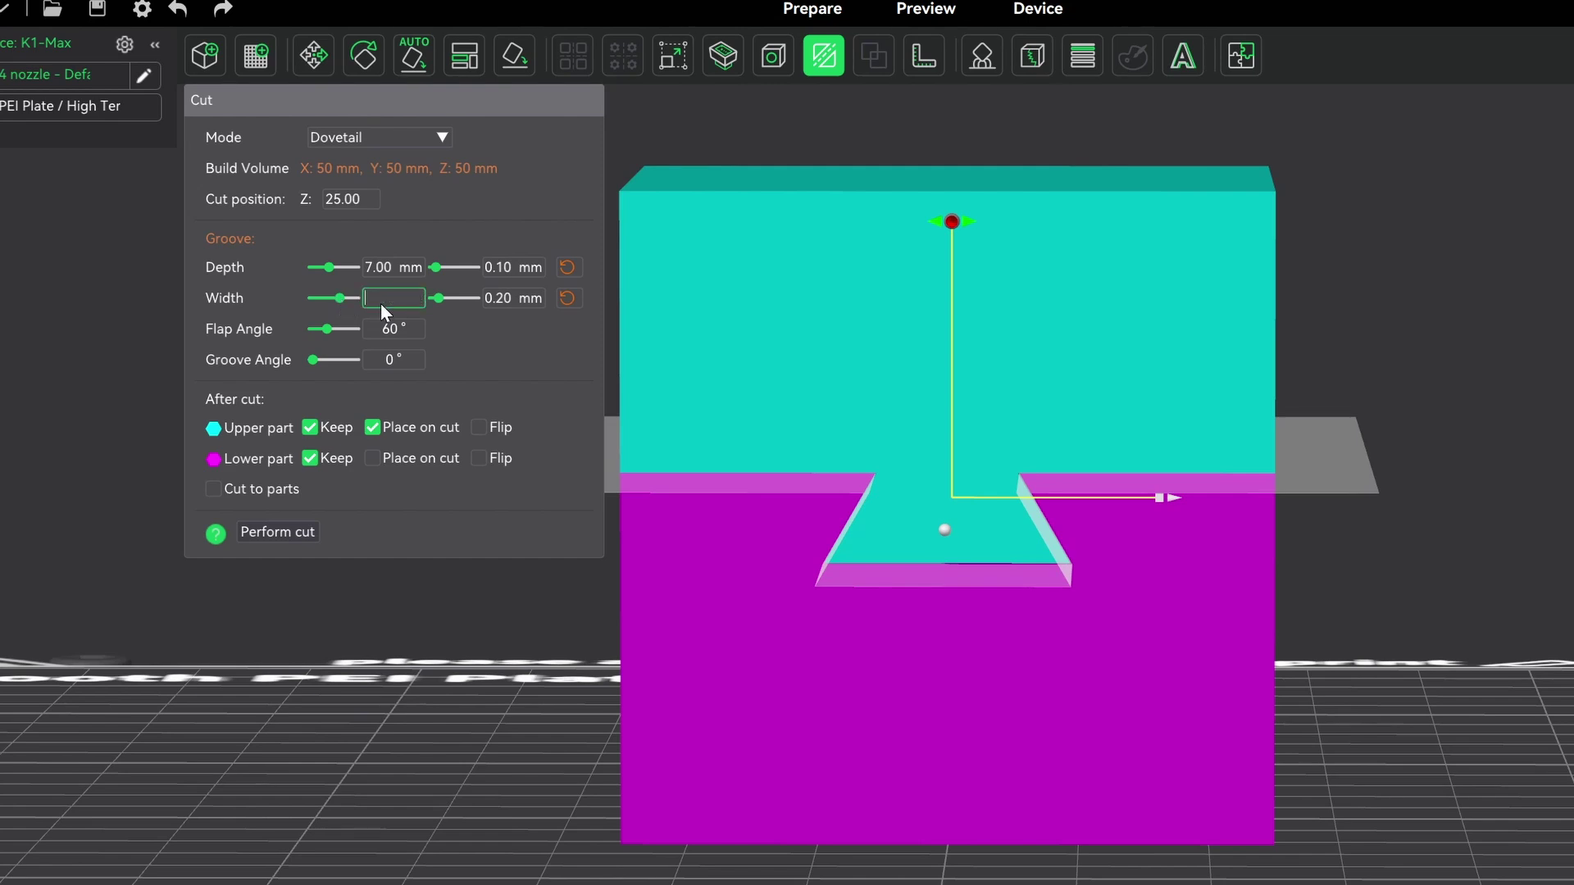
{"action": "type", "text": "6"}
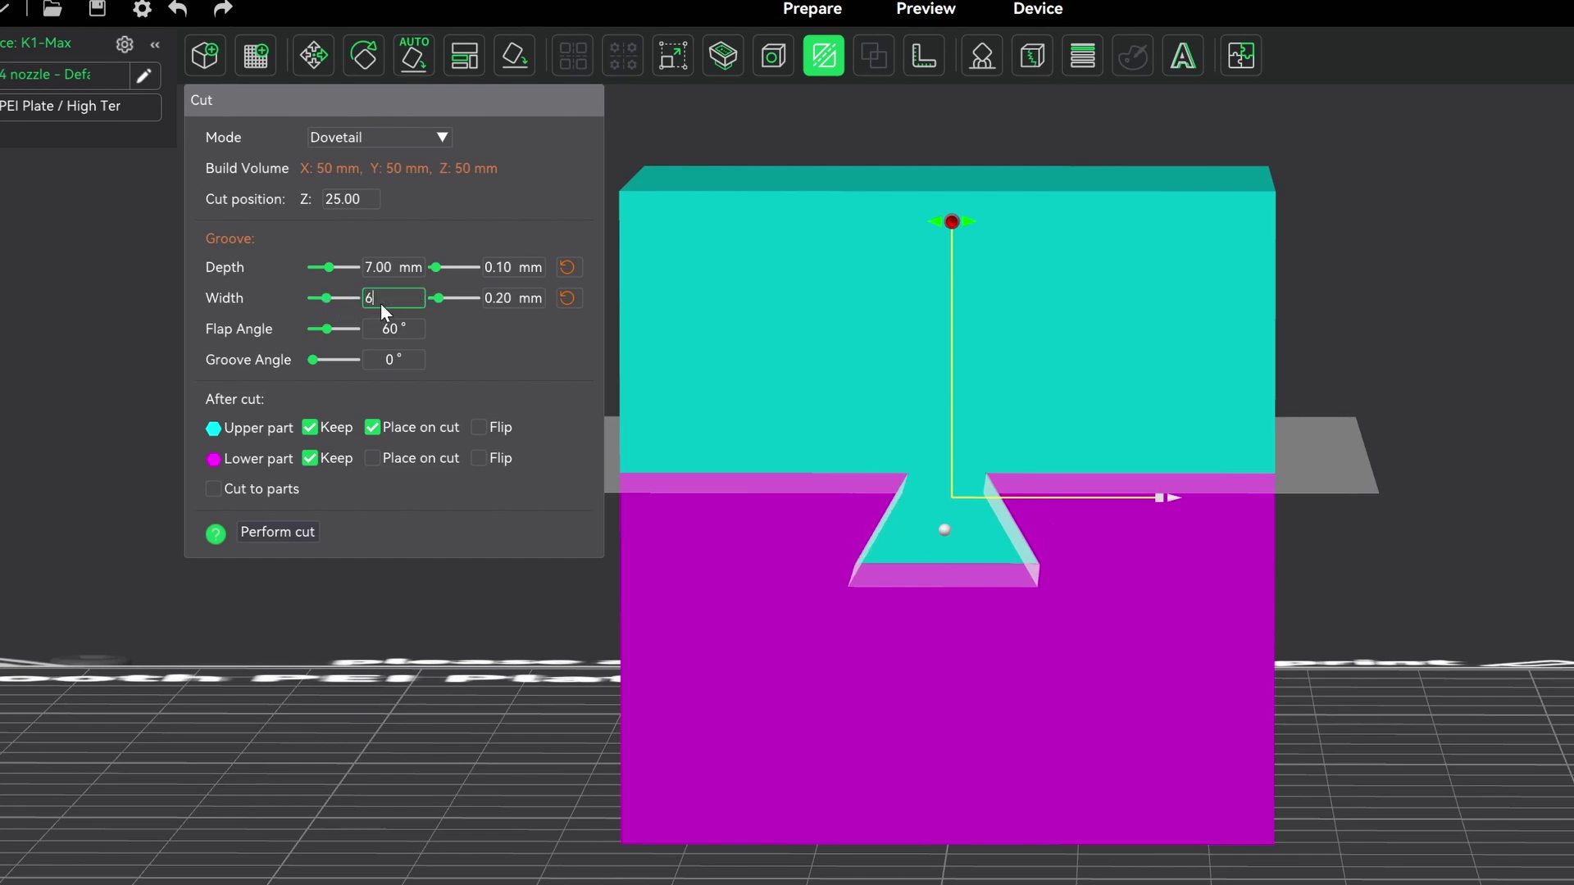
{"action": "left_click", "coordinate": [417, 328]}
Try a flap angle of 99° on the dovetail groove and reset the angle to its default.
{"action": "left_click", "coordinate": [325, 330]}
{"action": "left_click_drag", "start_coordinate": [326, 333], "coordinate": [347, 340]}
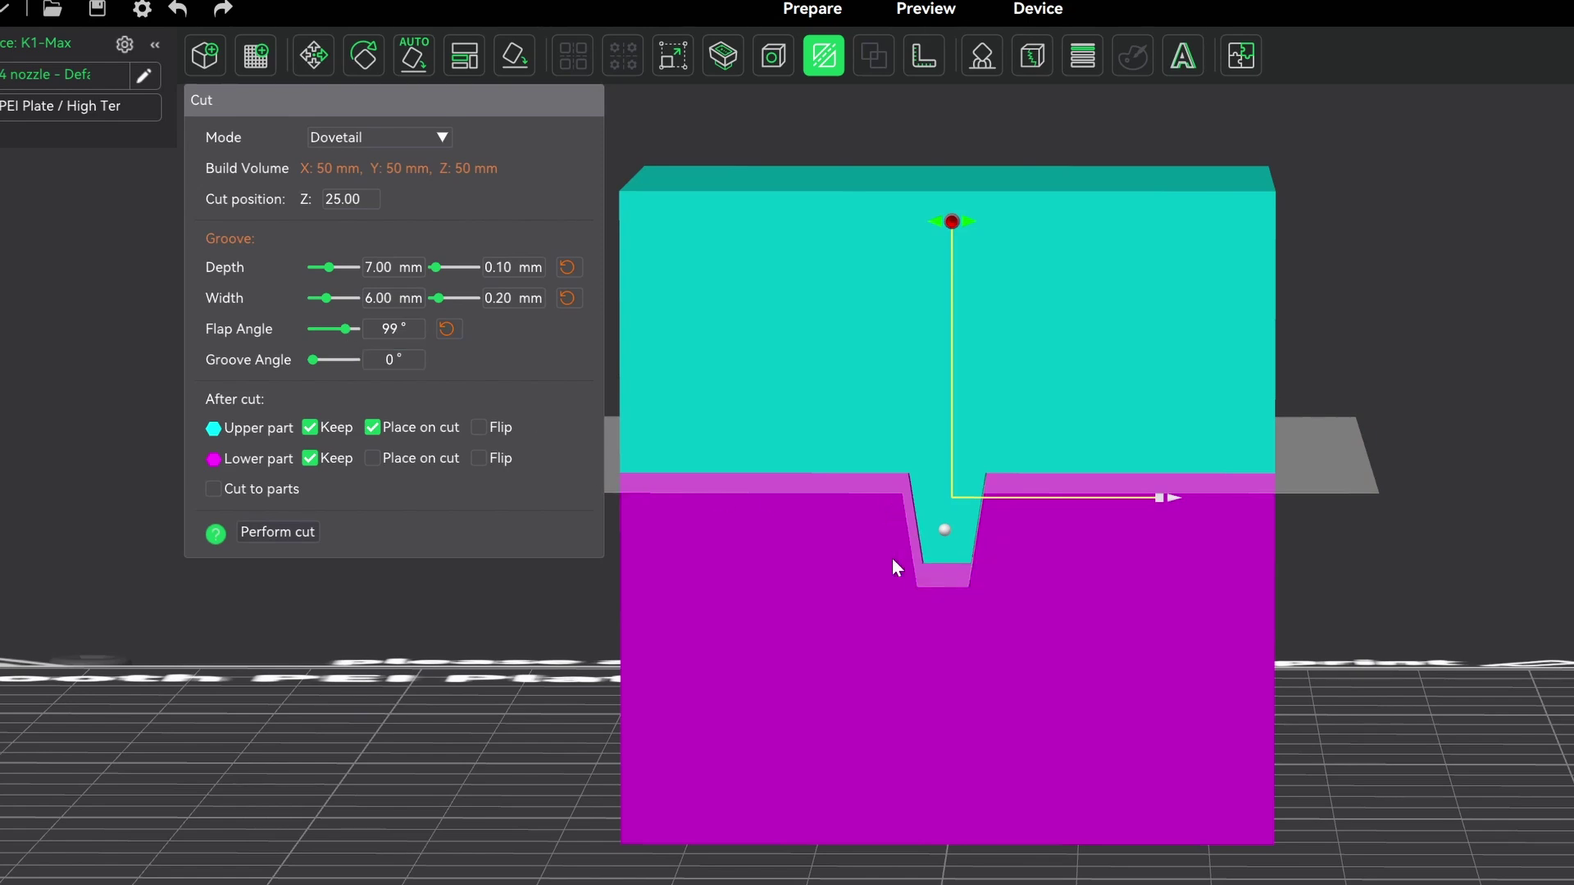
{"action": "left_click", "coordinate": [442, 331]}
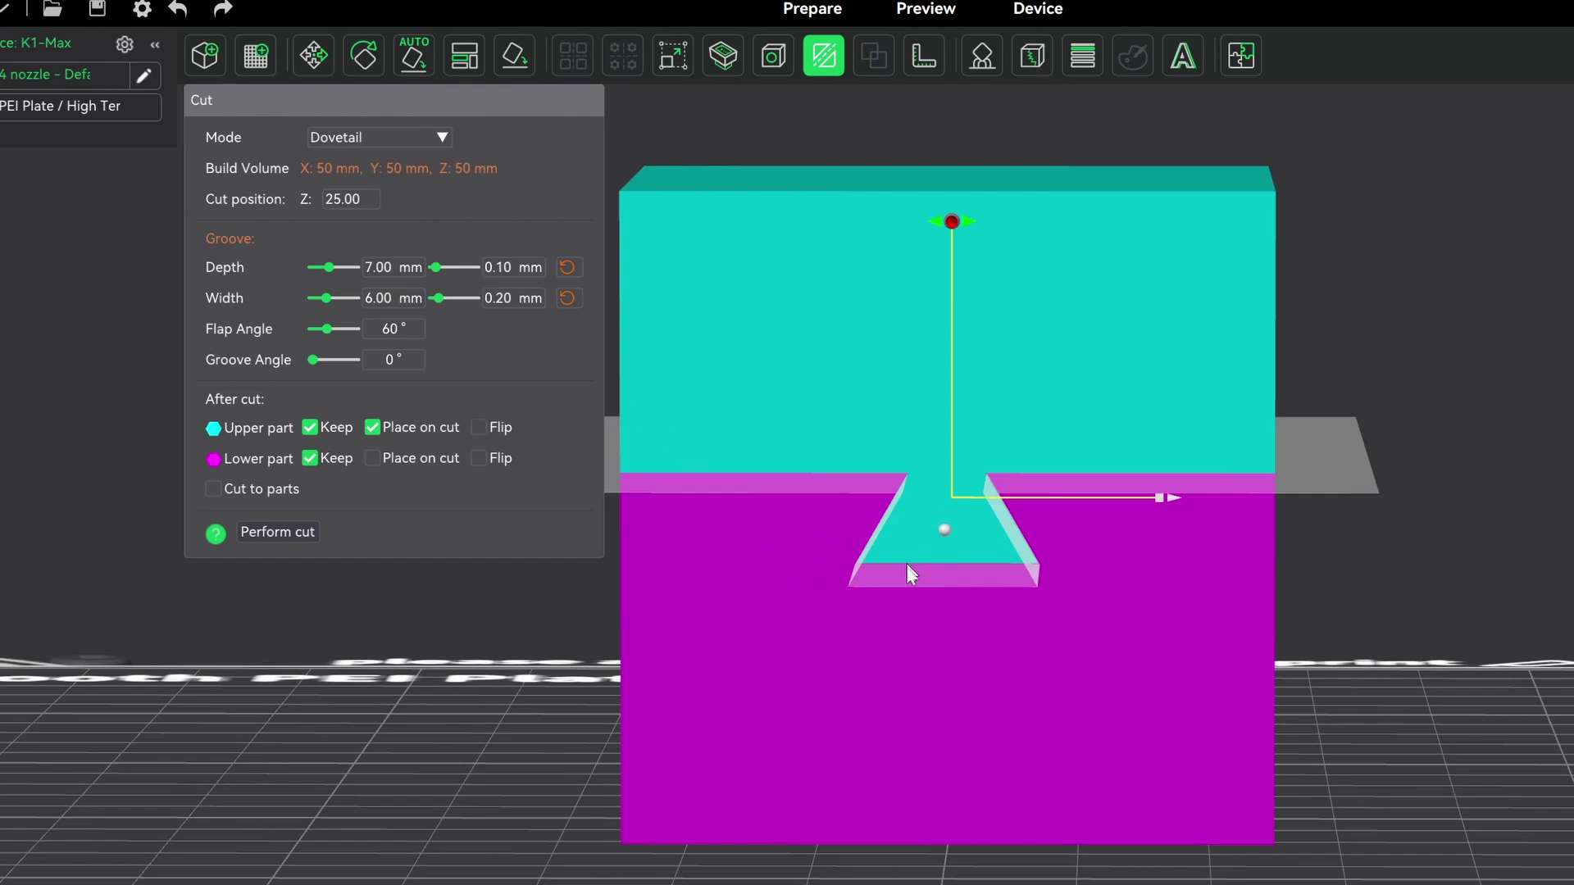
Try a groove angle of 12° on the dovetail and set the angle back to 0°.
{"action": "left_click_drag", "start_coordinate": [1478, 396], "coordinate": [1482, 480]}
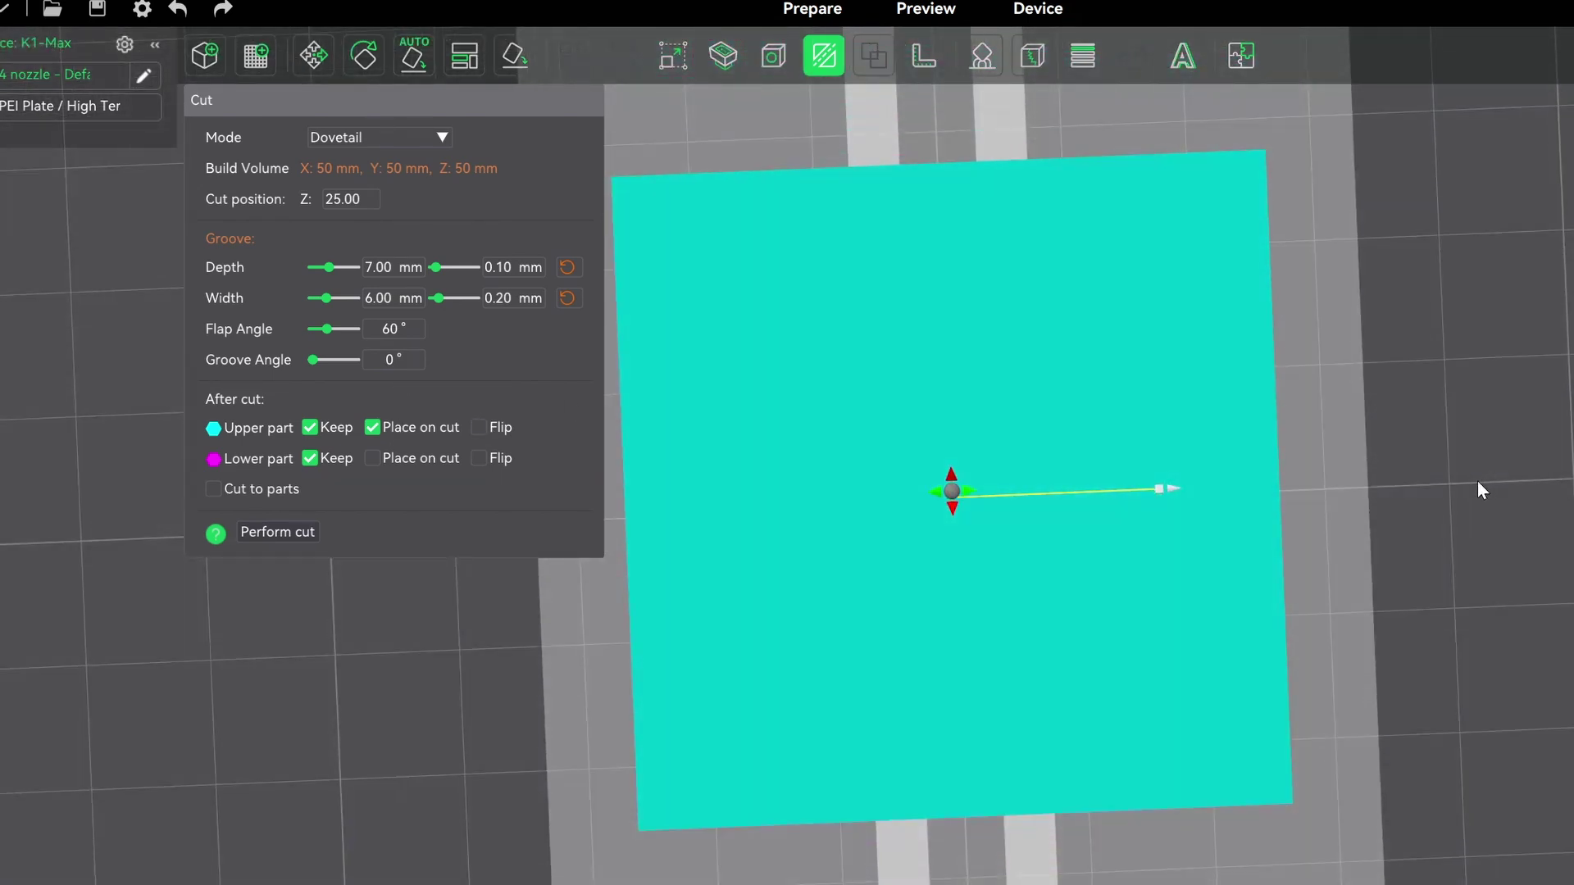
{"action": "scroll", "coordinate": [1482, 480], "scroll_direction": "down", "scroll_amount": 5}
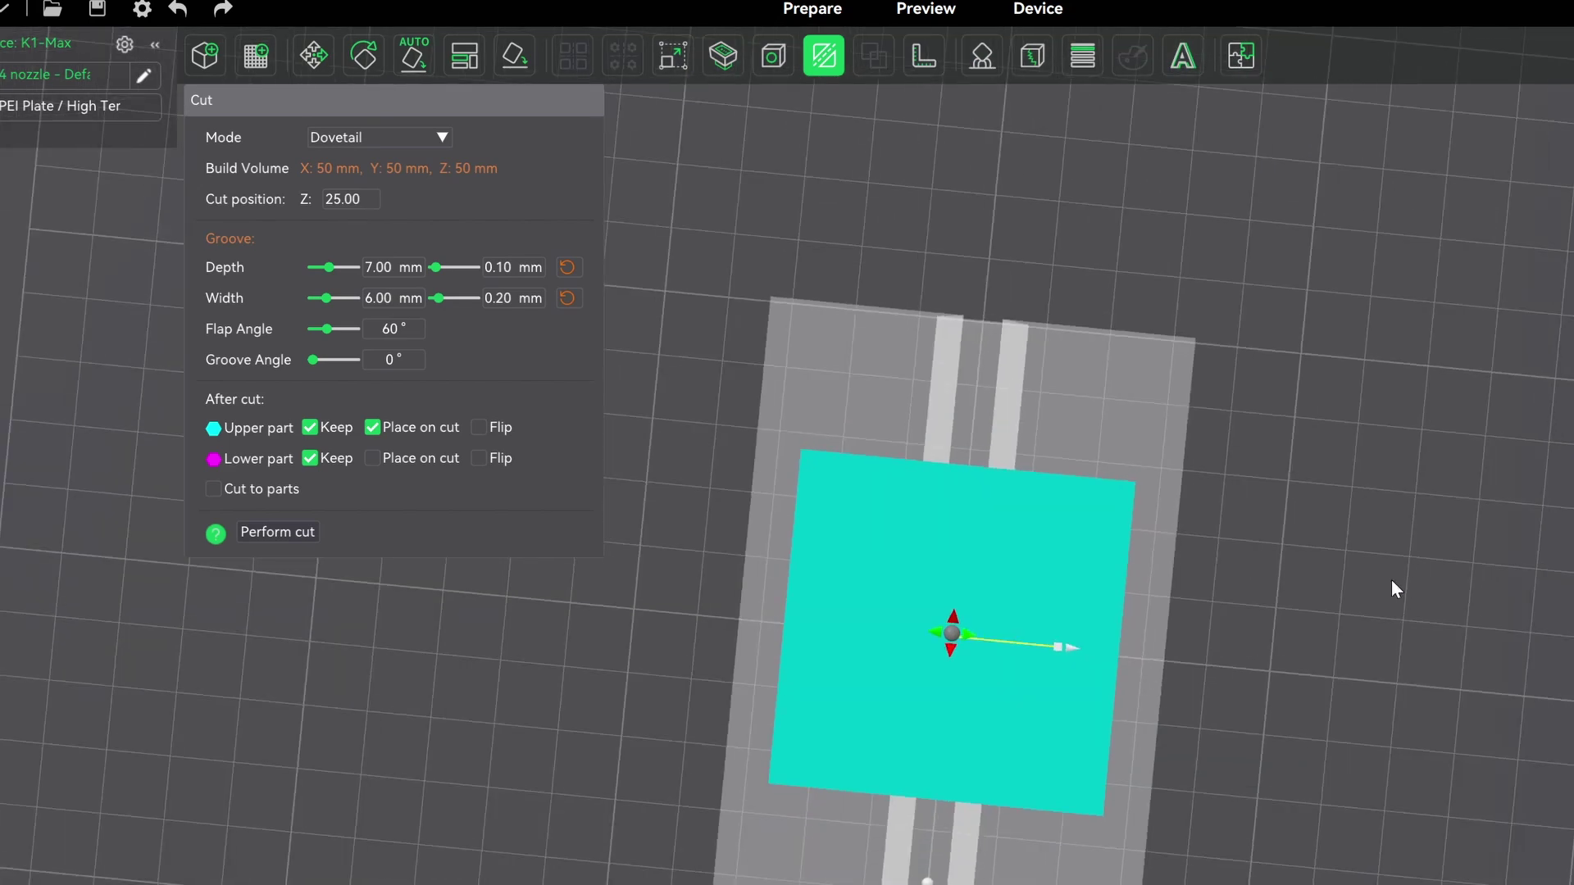
{"action": "left_click_drag", "start_coordinate": [1392, 581], "coordinate": [1394, 581]}
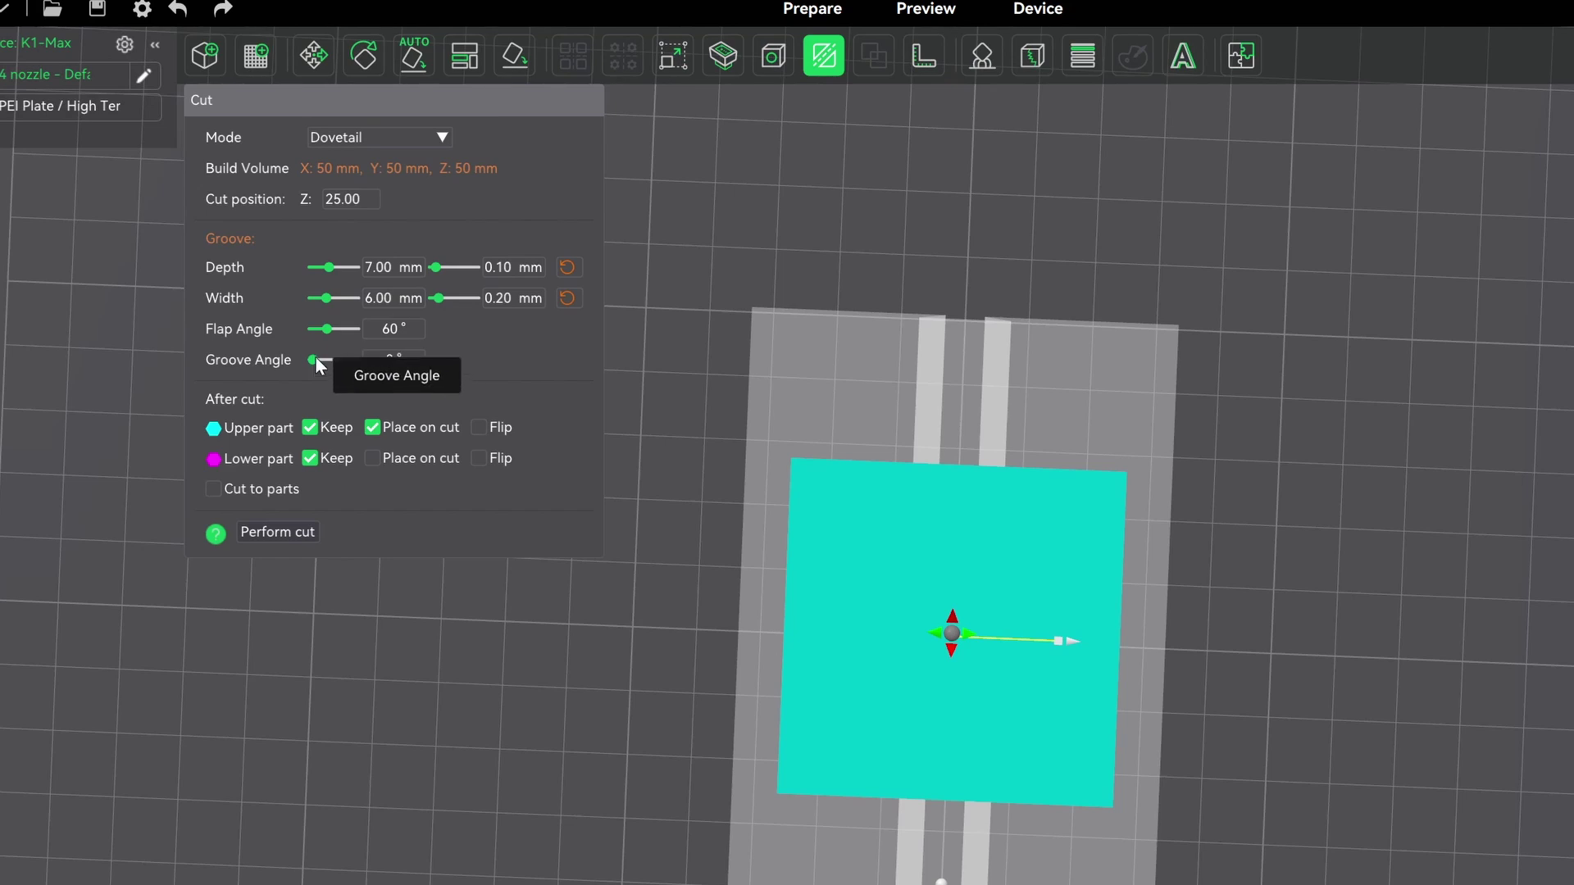
{"action": "left_click_drag", "start_coordinate": [315, 359], "coordinate": [347, 365]}
{"action": "left_click_drag", "start_coordinate": [1409, 825], "coordinate": [1321, 790]}
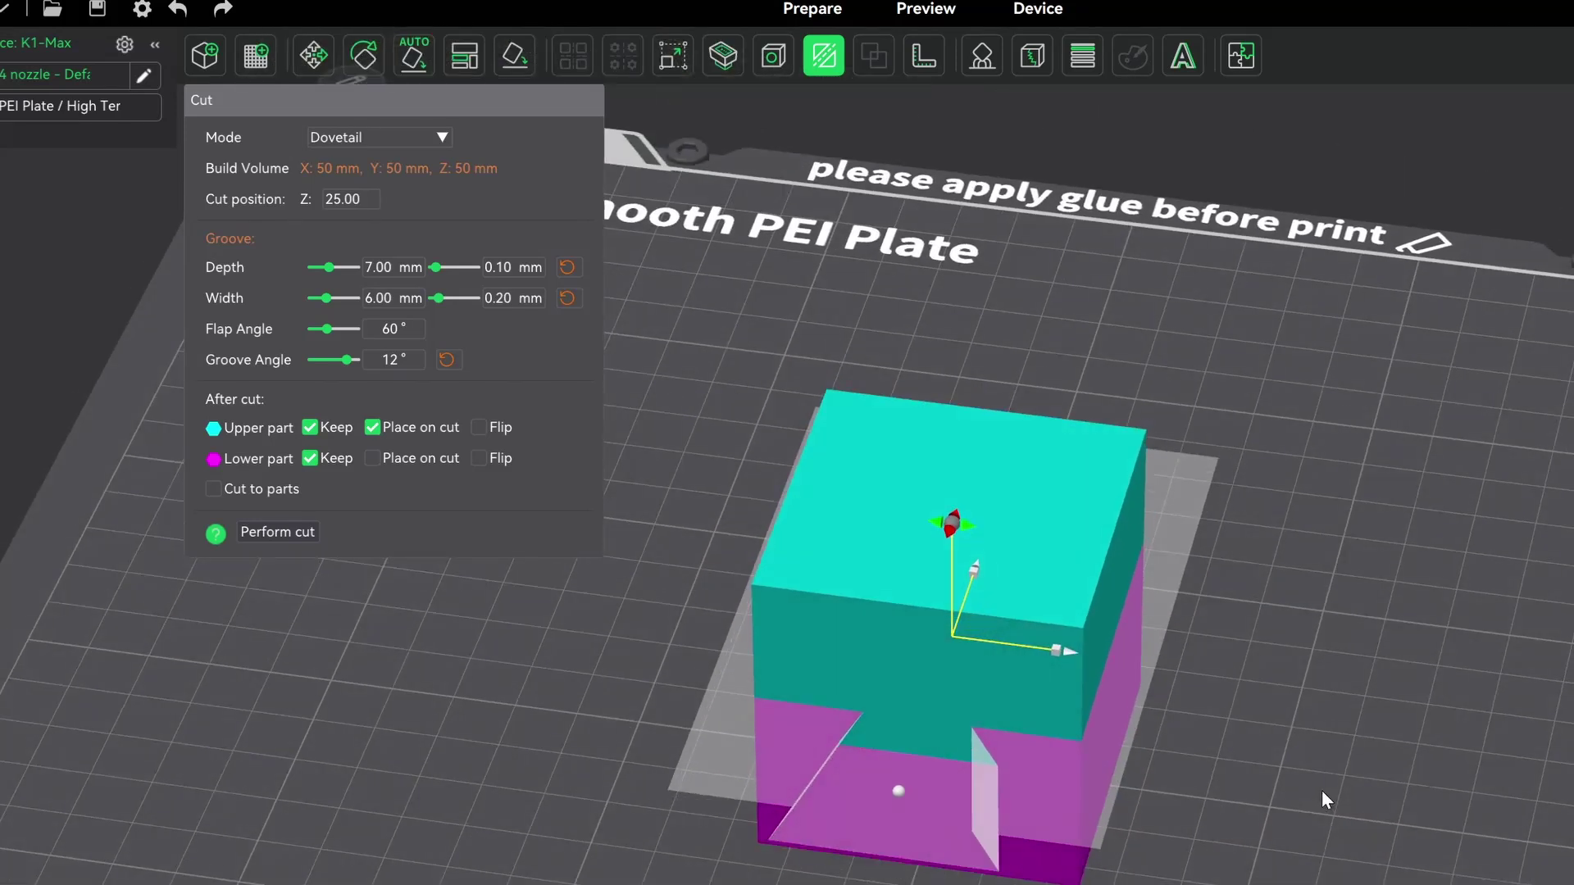
{"action": "left_click", "coordinate": [410, 364]}
{"action": "key", "text": "BackSpace"}
{"action": "type", "text": "0"}
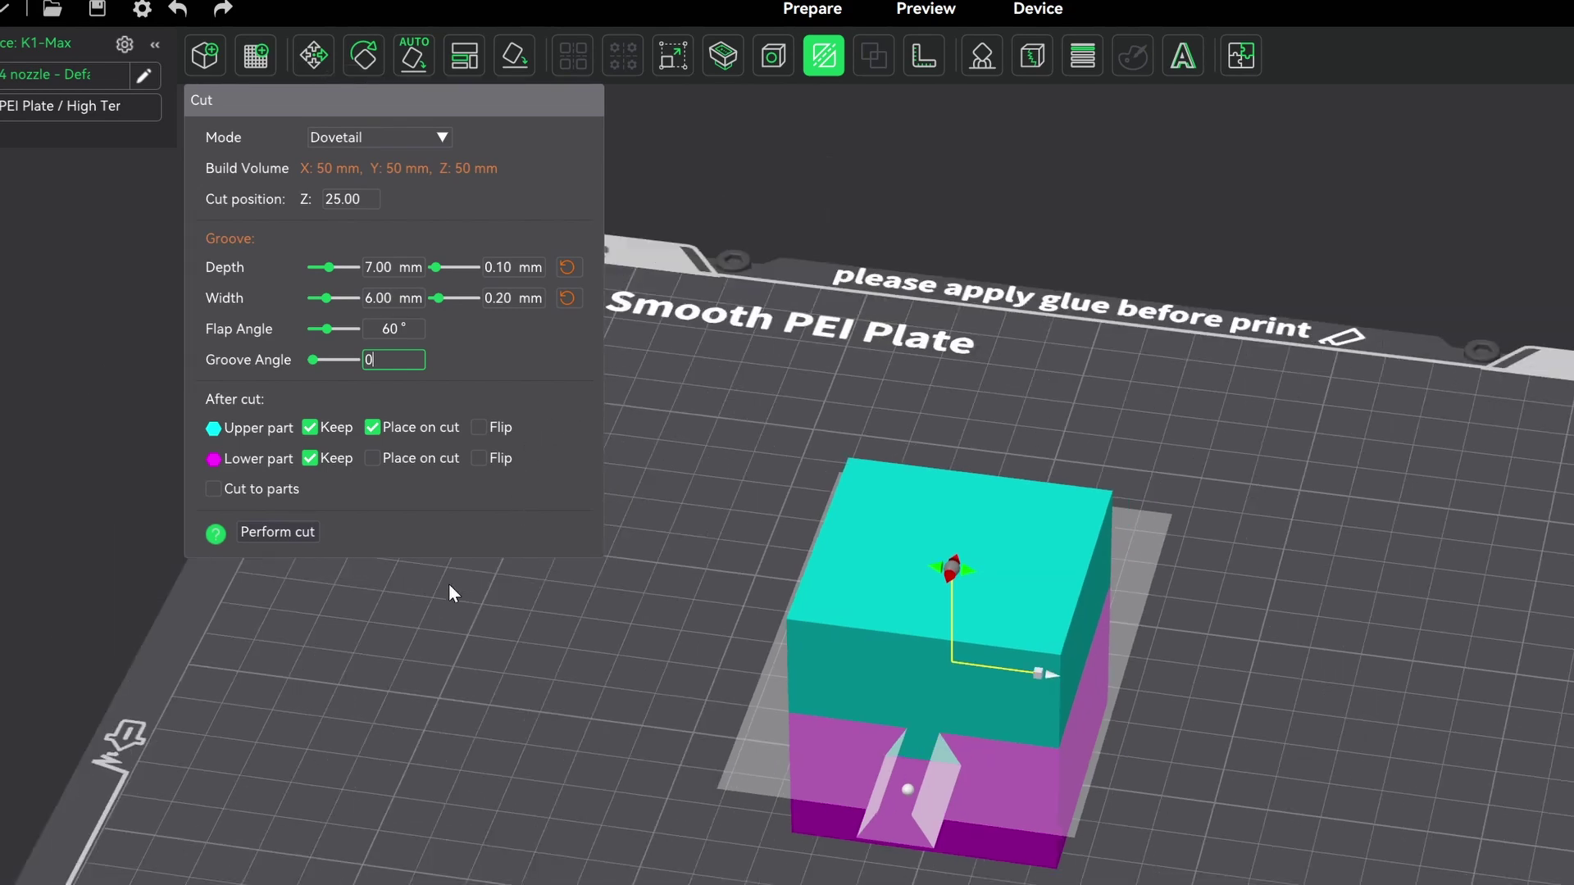
Try excluding the lower part from the cut result and restore its Keep option.
{"action": "scroll", "coordinate": [449, 583], "scroll_direction": "up", "scroll_amount": 3}
{"action": "right_click_drag", "start_coordinate": [490, 648], "coordinate": [760, 661]}
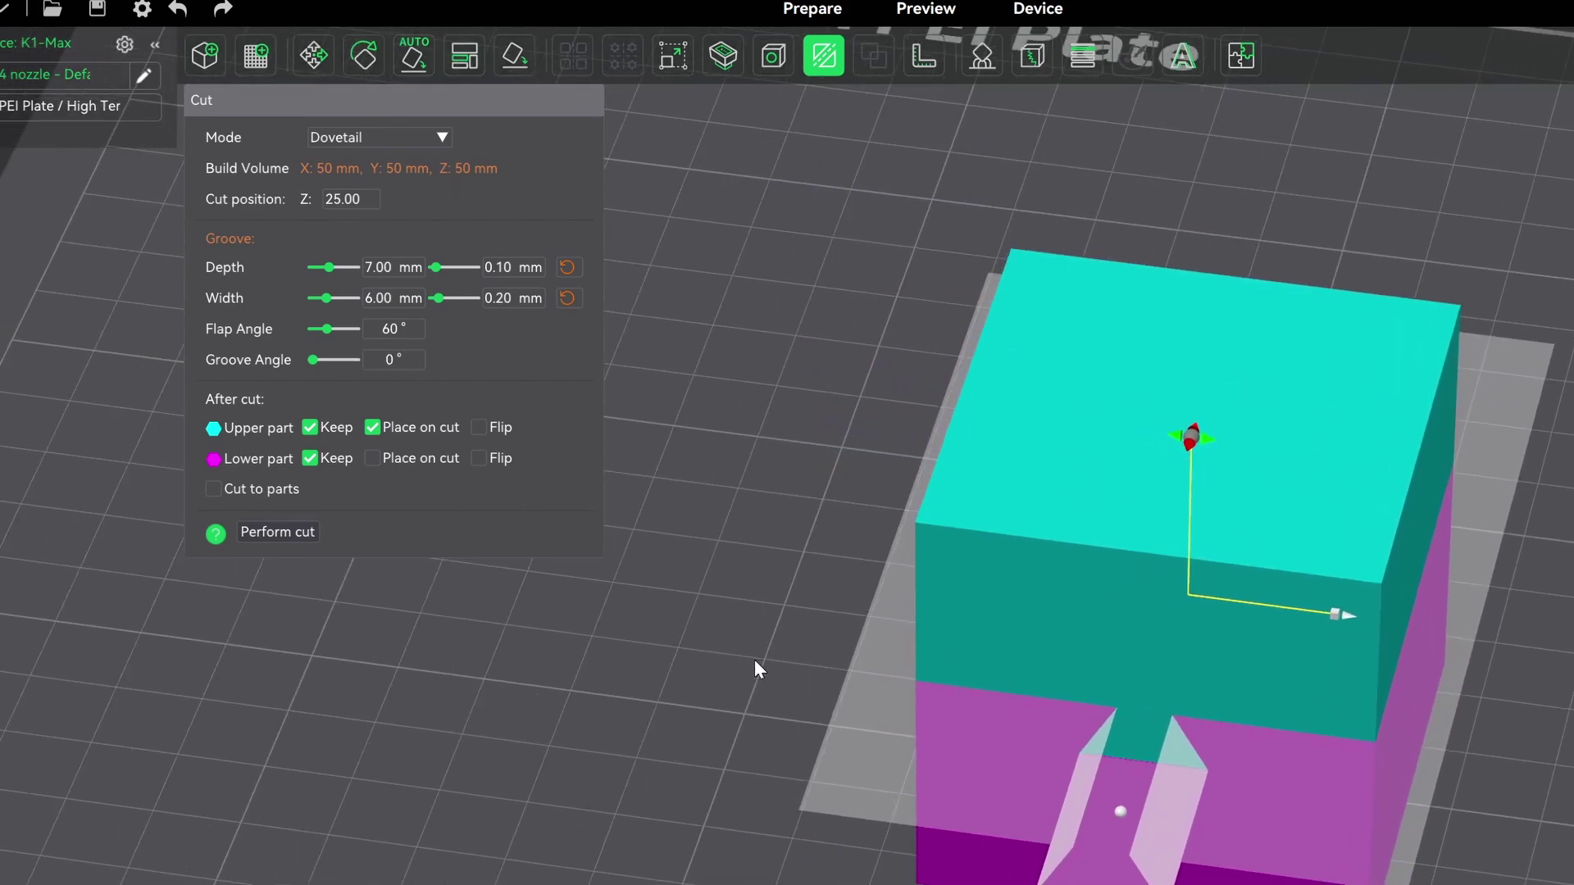
{"action": "left_click_drag", "start_coordinate": [751, 644], "coordinate": [751, 640]}
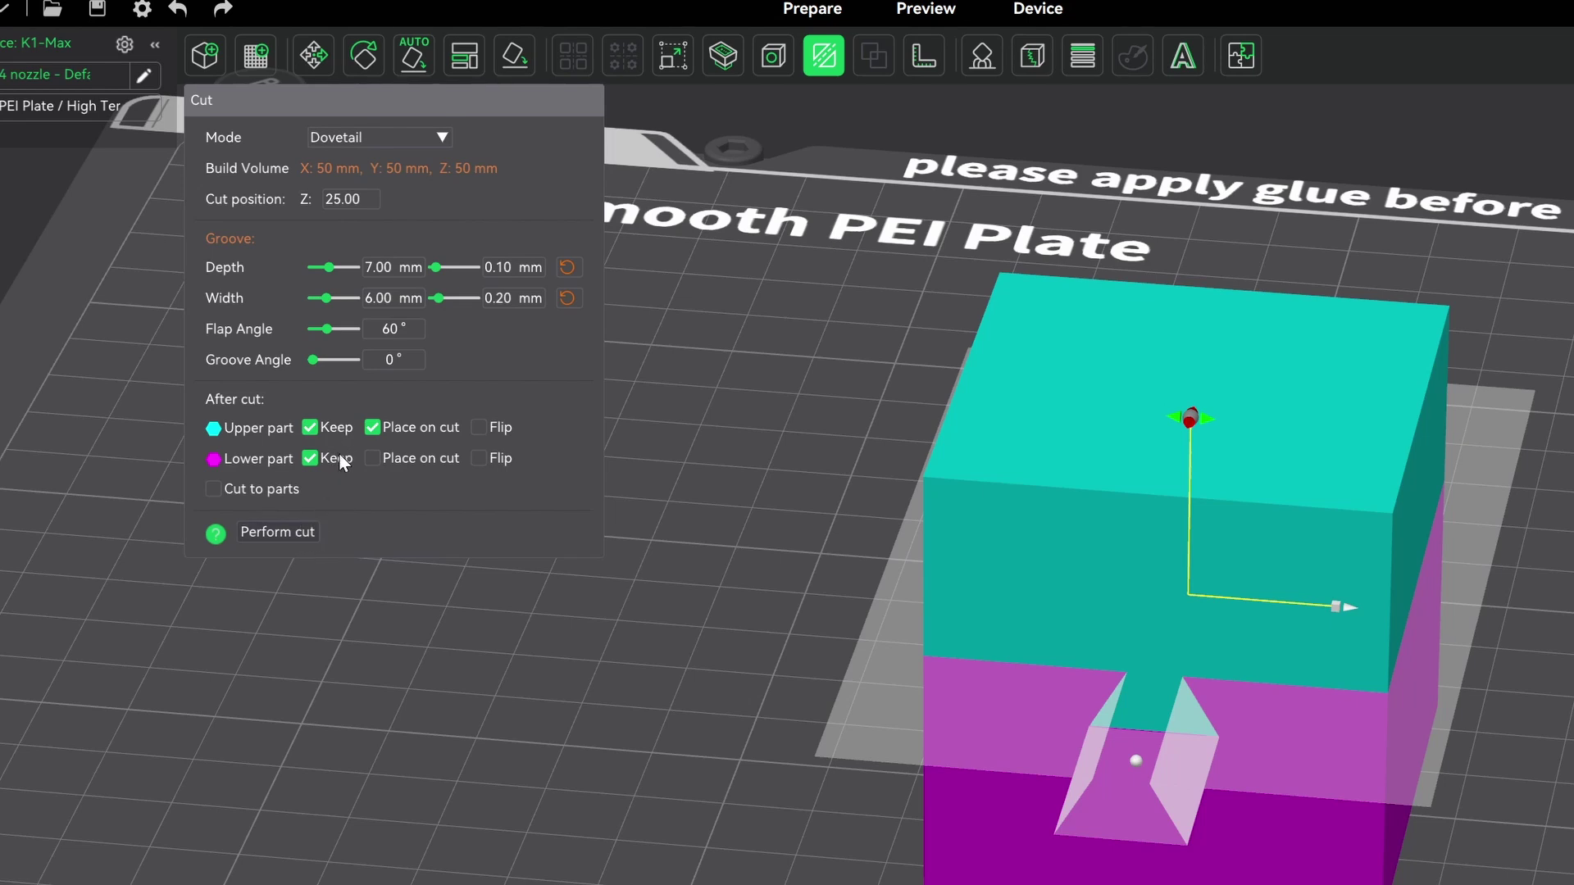
{"action": "left_click", "coordinate": [315, 459]}
{"action": "left_click", "coordinate": [312, 459]}
{"action": "key", "text": "3"}
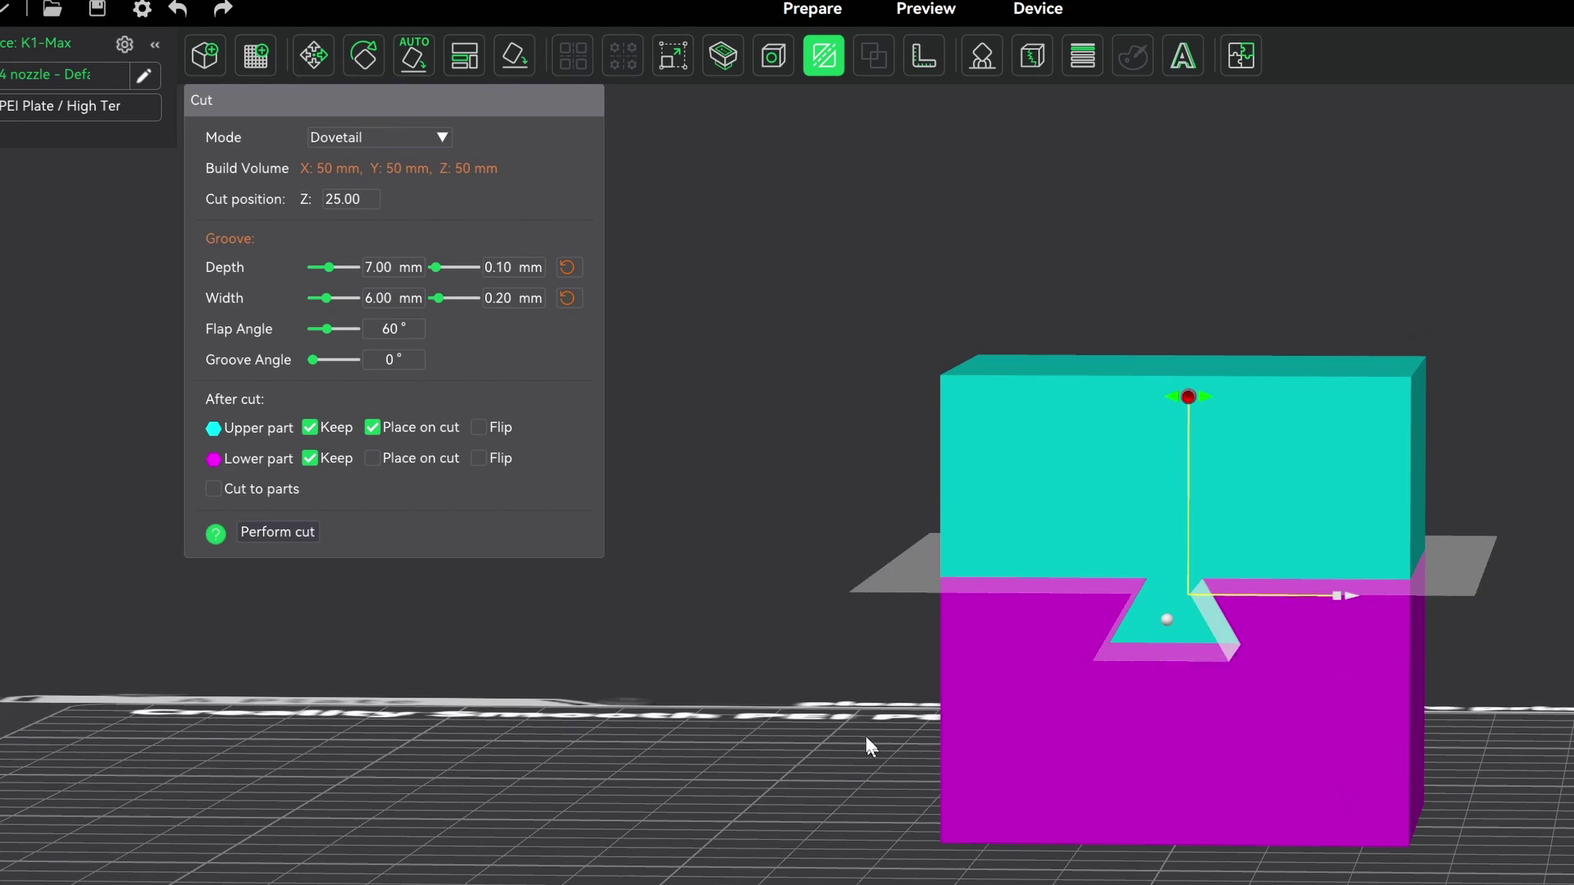
Perform the dovetail cut on the cube, keeping both the upper and lower parts.
{"action": "left_click_drag", "start_coordinate": [757, 696], "coordinate": [751, 702]}
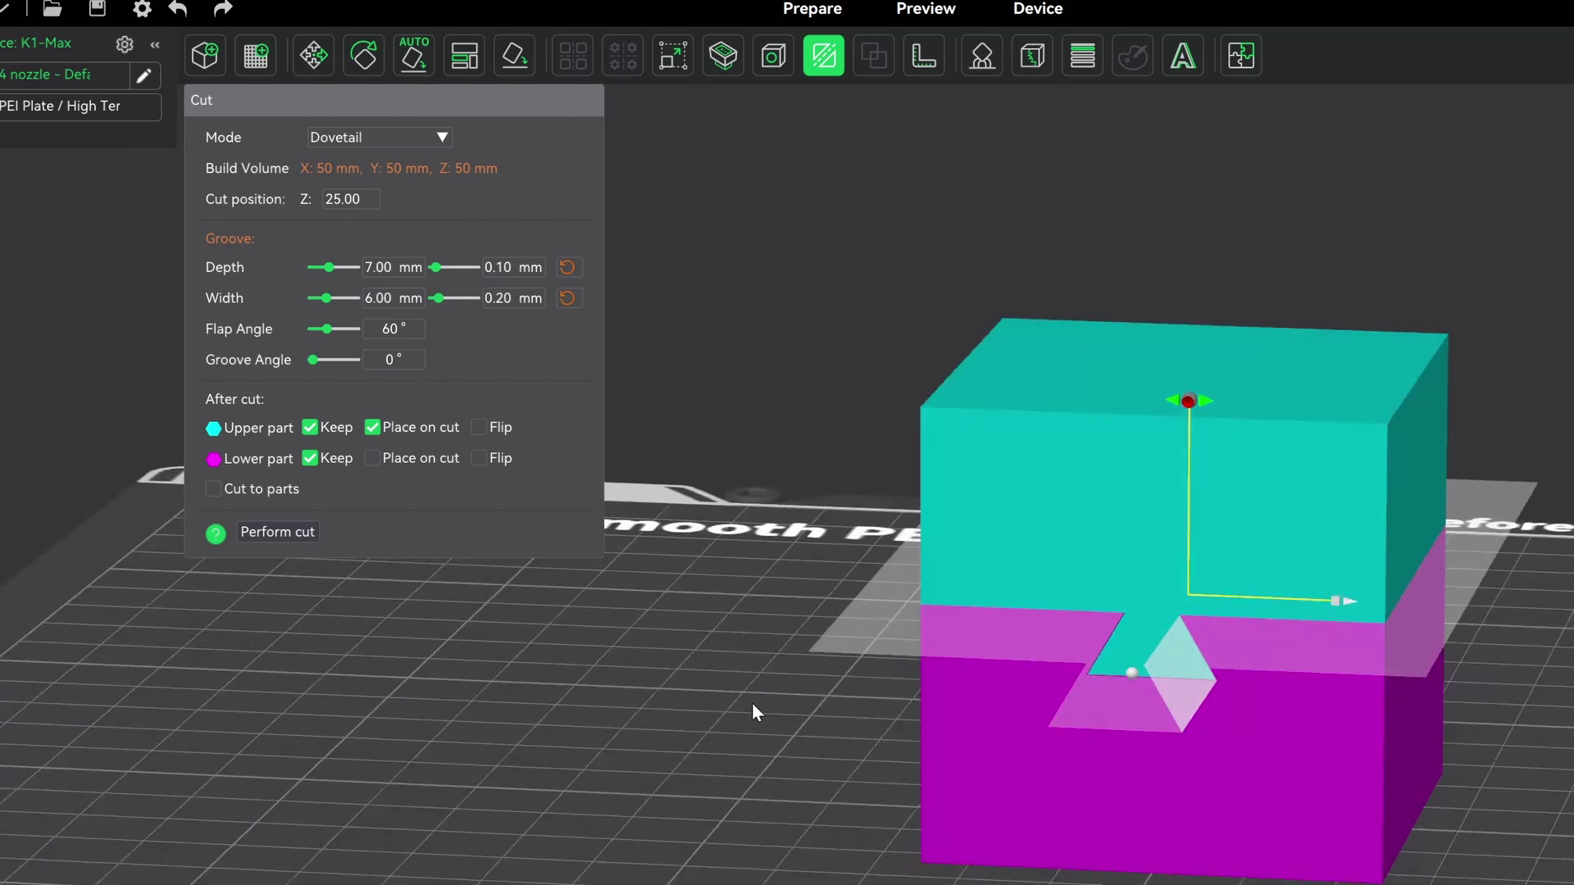
{"action": "left_click", "coordinate": [283, 538]}
{"action": "scroll", "coordinate": [1173, 844], "scroll_direction": "up", "scroll_amount": 3}
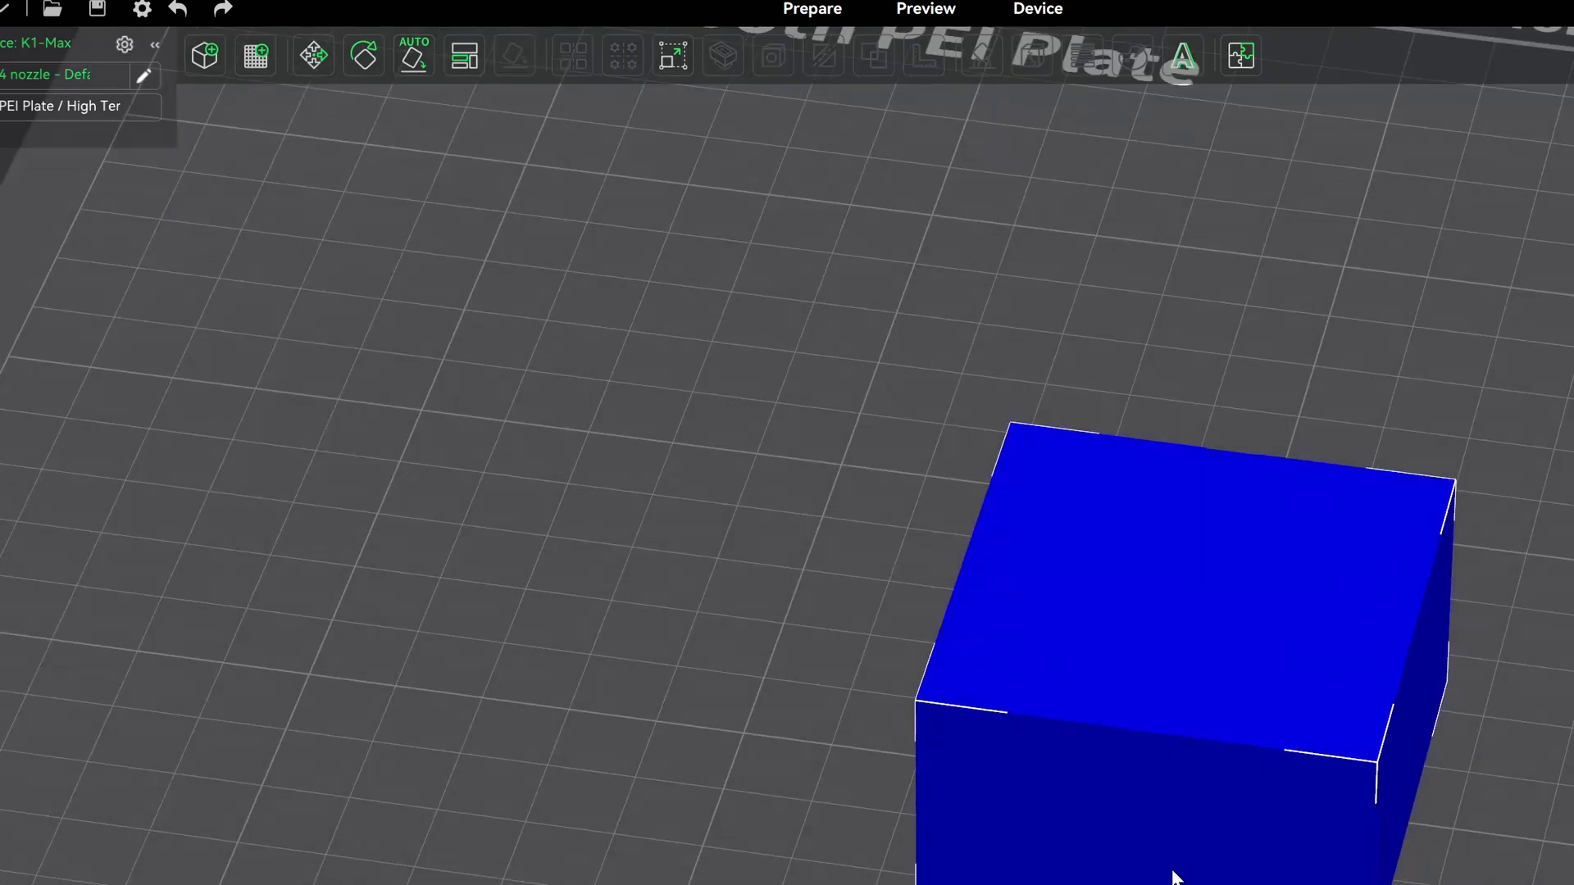
{"action": "scroll", "coordinate": [1173, 877], "scroll_direction": "down", "scroll_amount": 5}
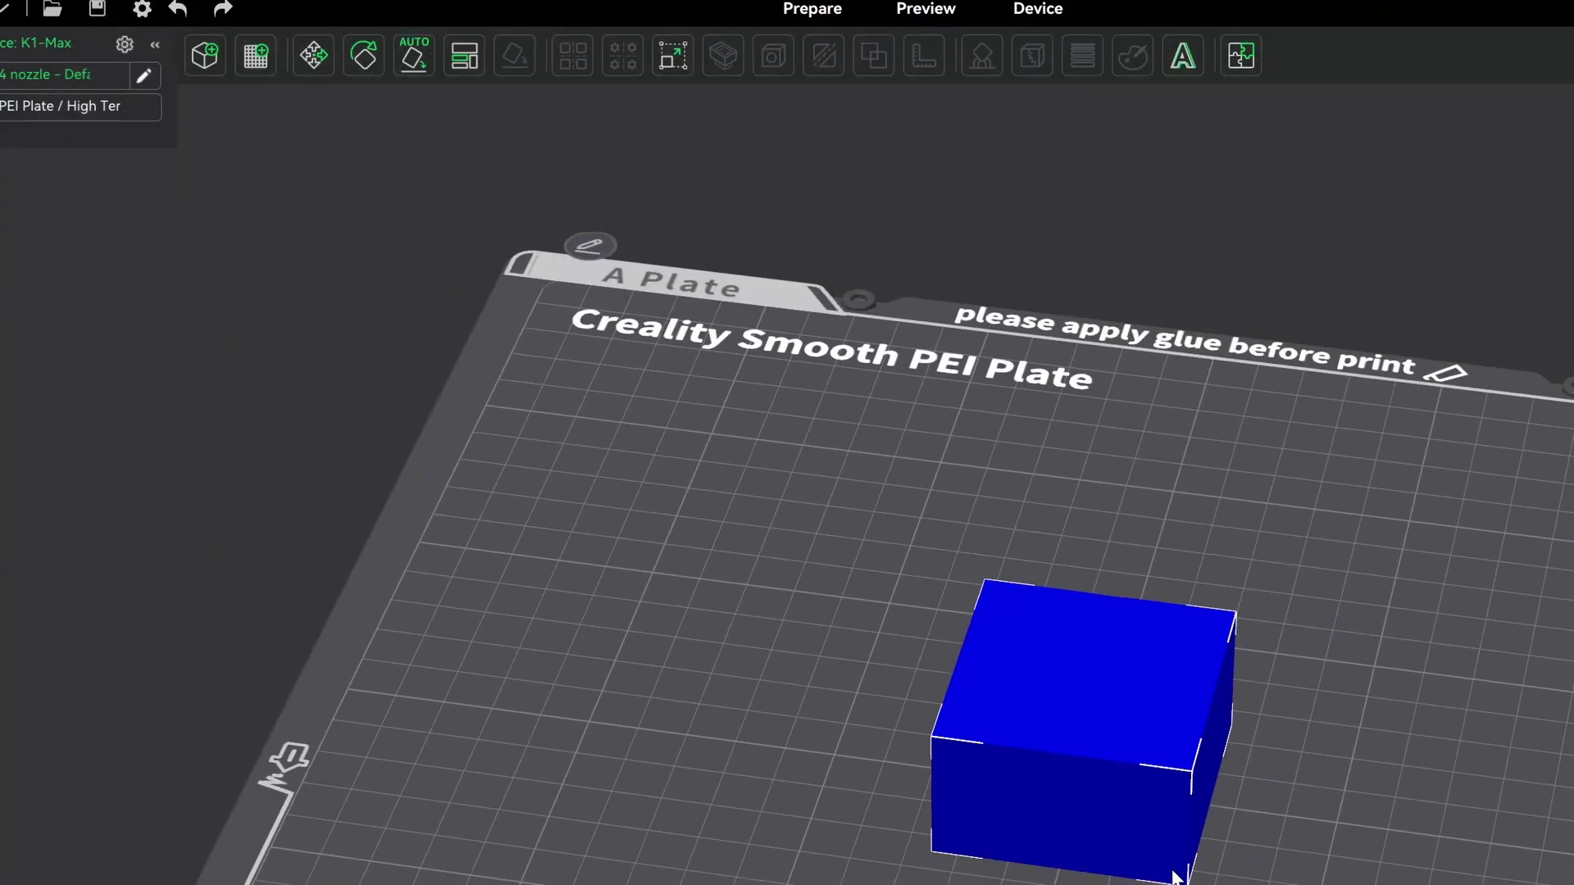
Arrange the two cut halves side by side on the plate with a spacing of 10 mm.
{"action": "left_click", "coordinate": [694, 538]}
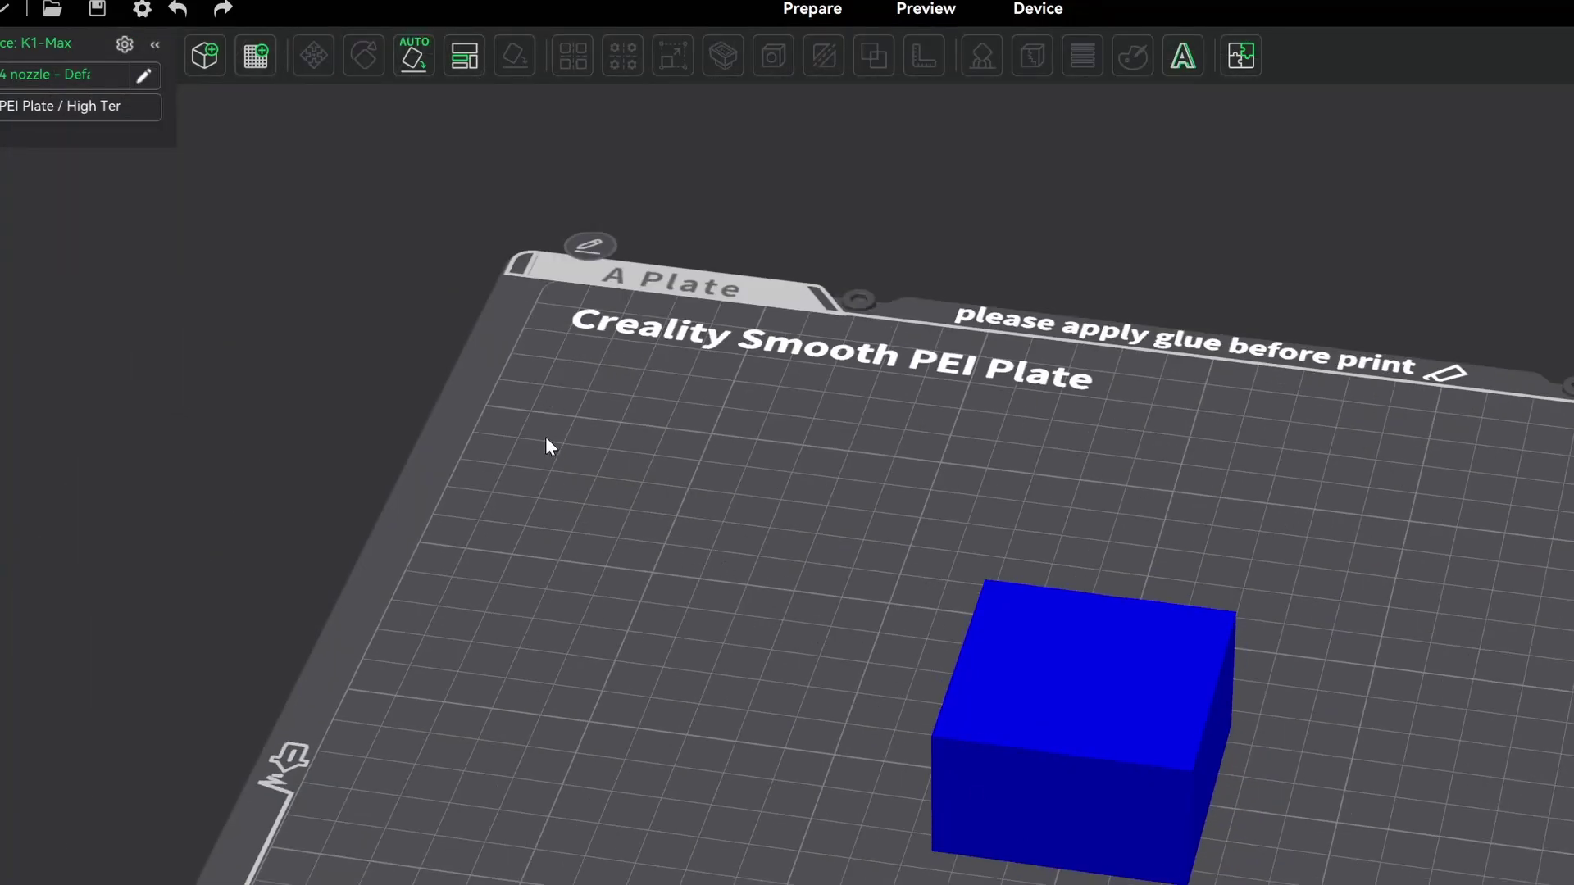
{"action": "right_click", "coordinate": [456, 66]}
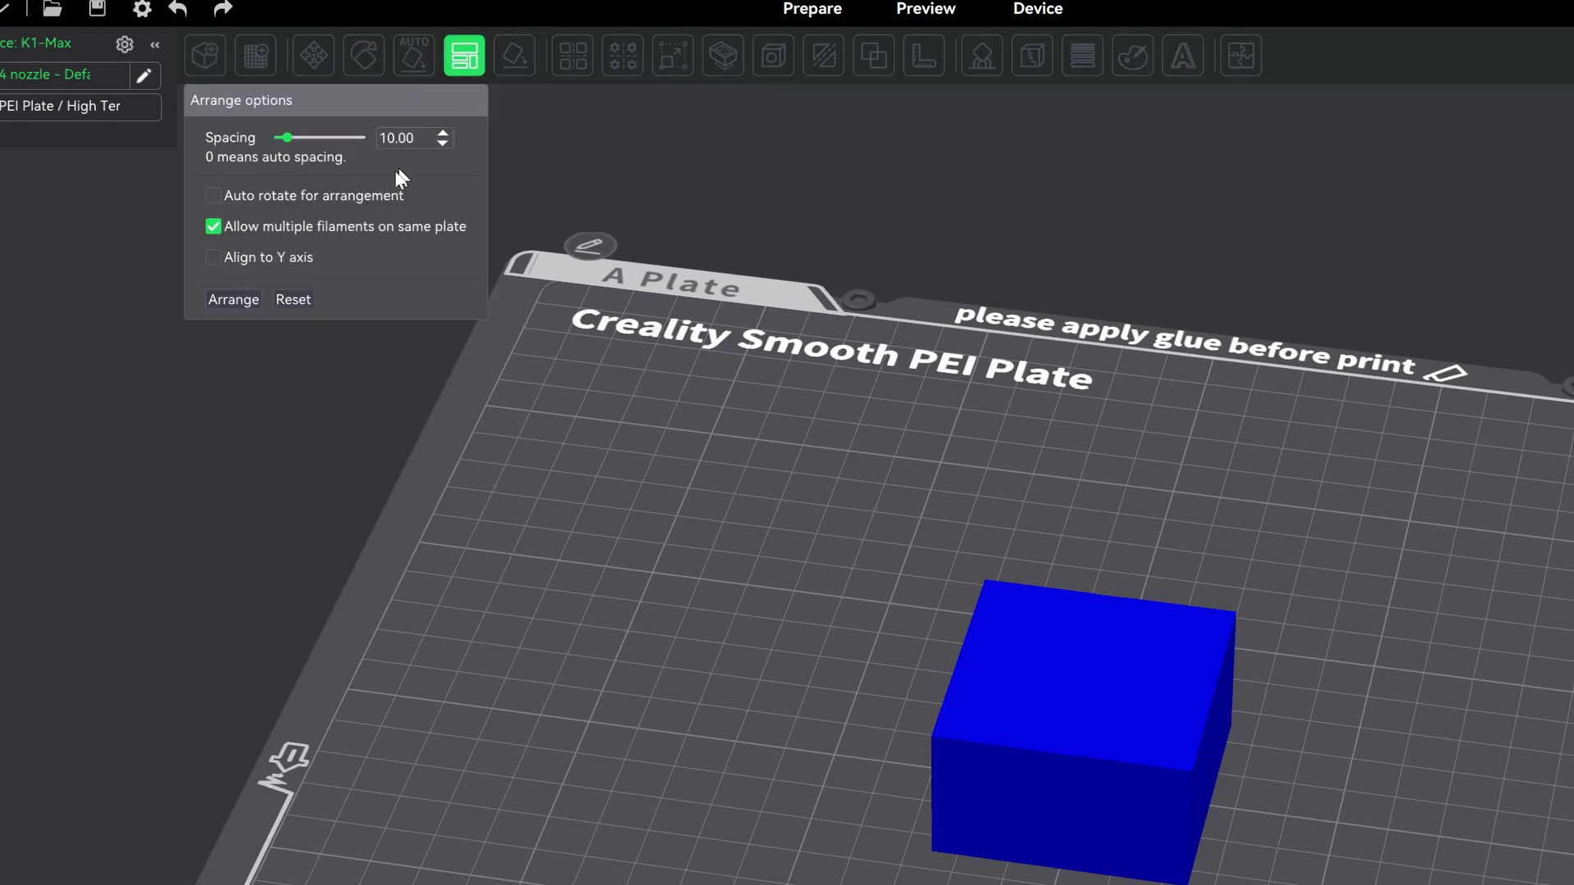
{"action": "left_click", "coordinate": [235, 299]}
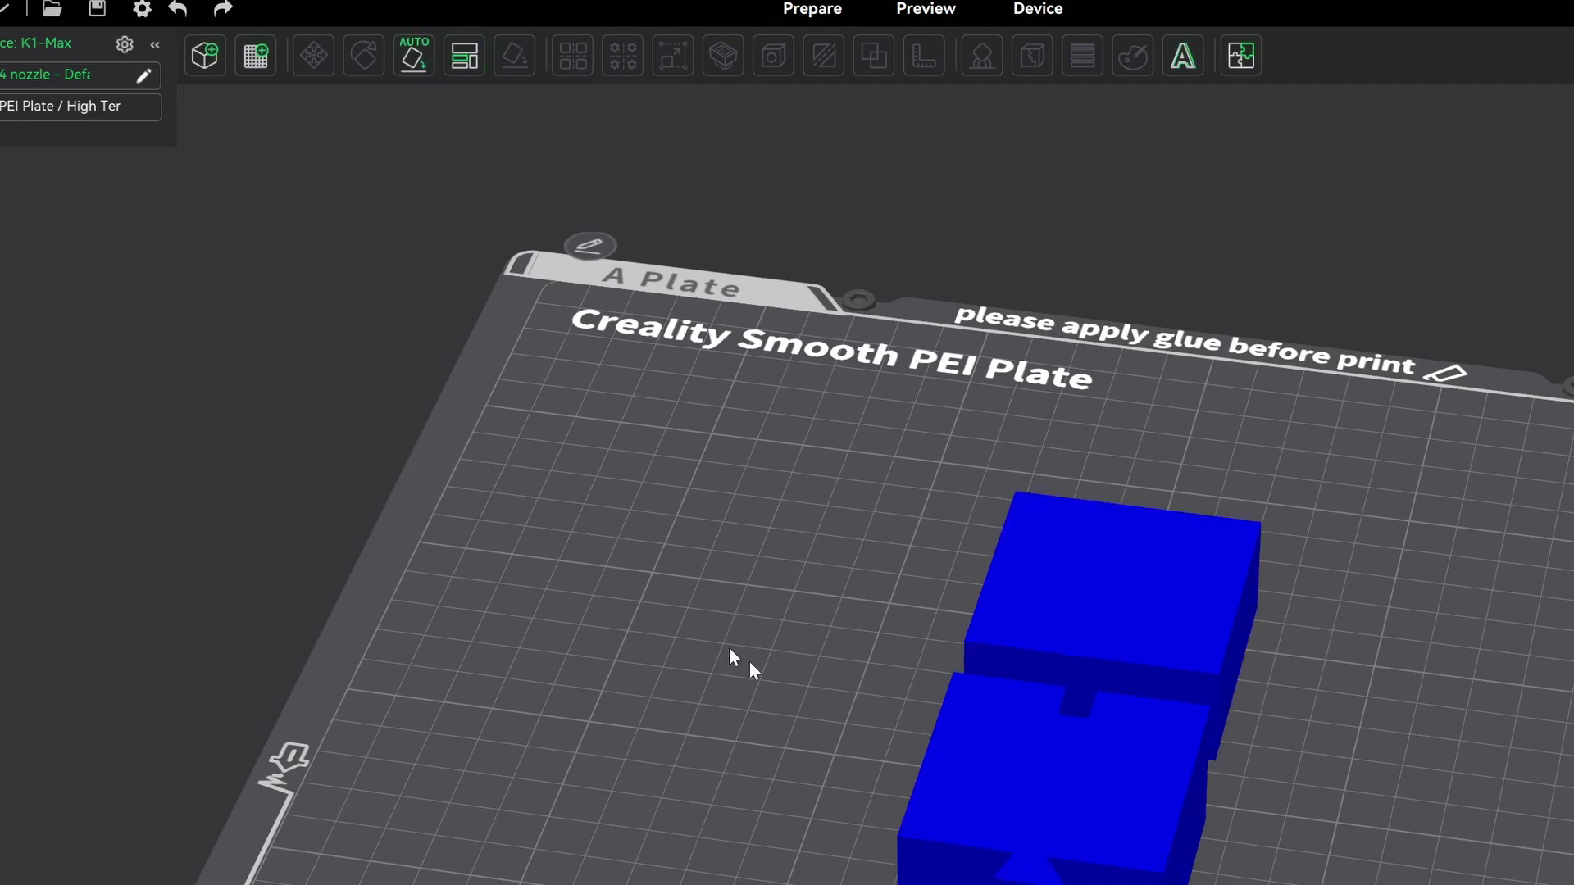
Auto-orient the half with the dovetail tongue using the Default orientation option.
{"action": "left_click_drag", "start_coordinate": [820, 873], "coordinate": [802, 844]}
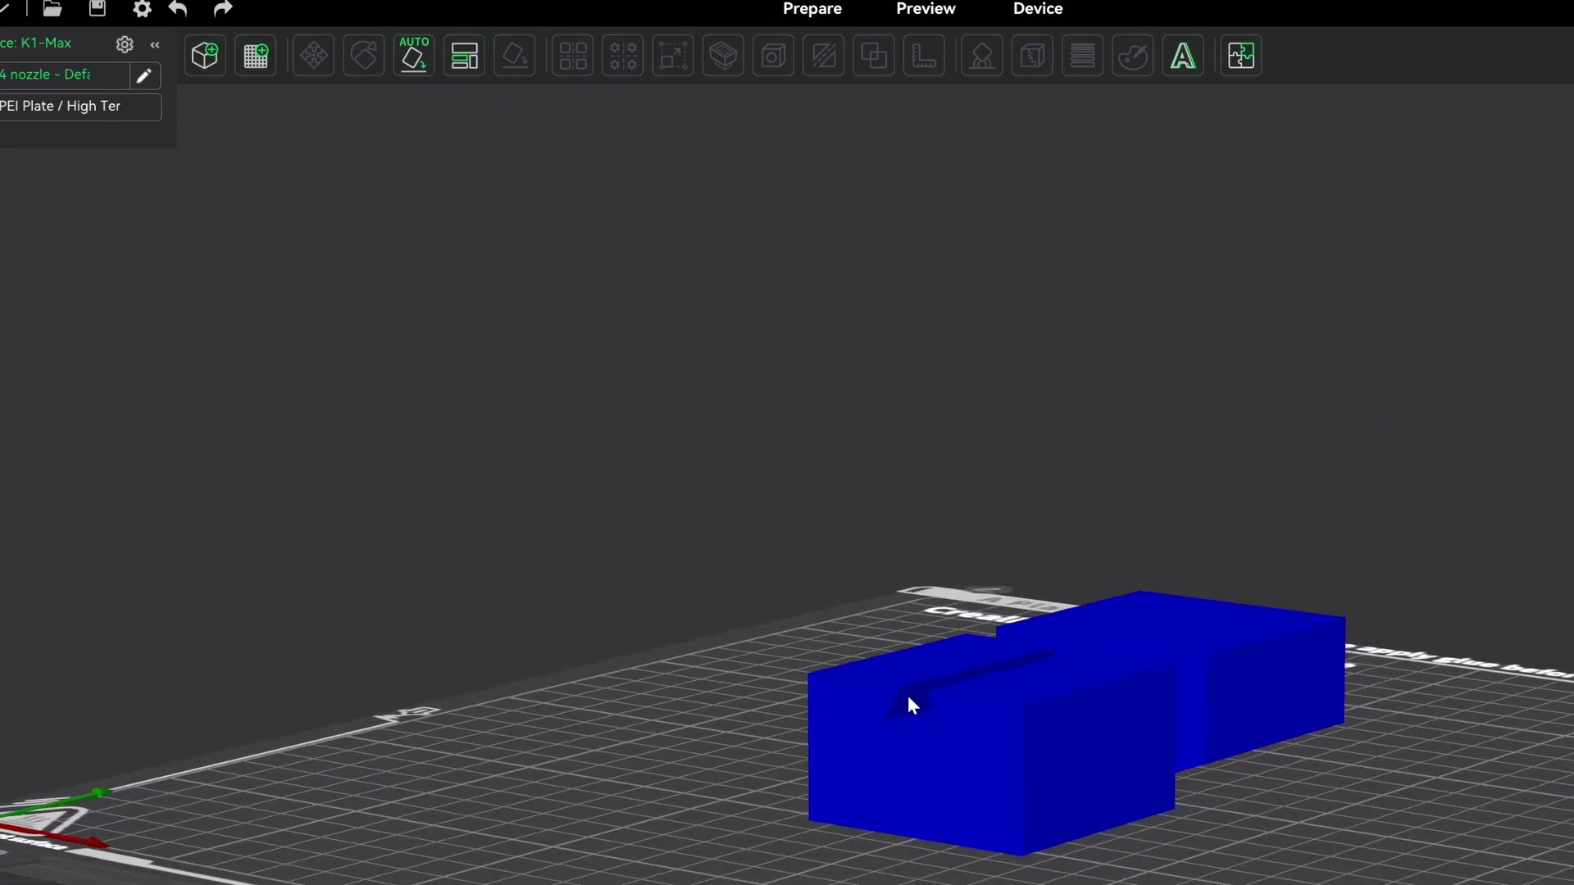
{"action": "mouse_move", "coordinate": [1145, 783]}
{"action": "left_mouse_down"}
{"action": "mouse_move", "coordinate": [1237, 833]}
{"action": "mouse_move", "coordinate": [1166, 828]}
{"action": "mouse_move", "coordinate": [1149, 809]}
{"action": "left_mouse_up"}
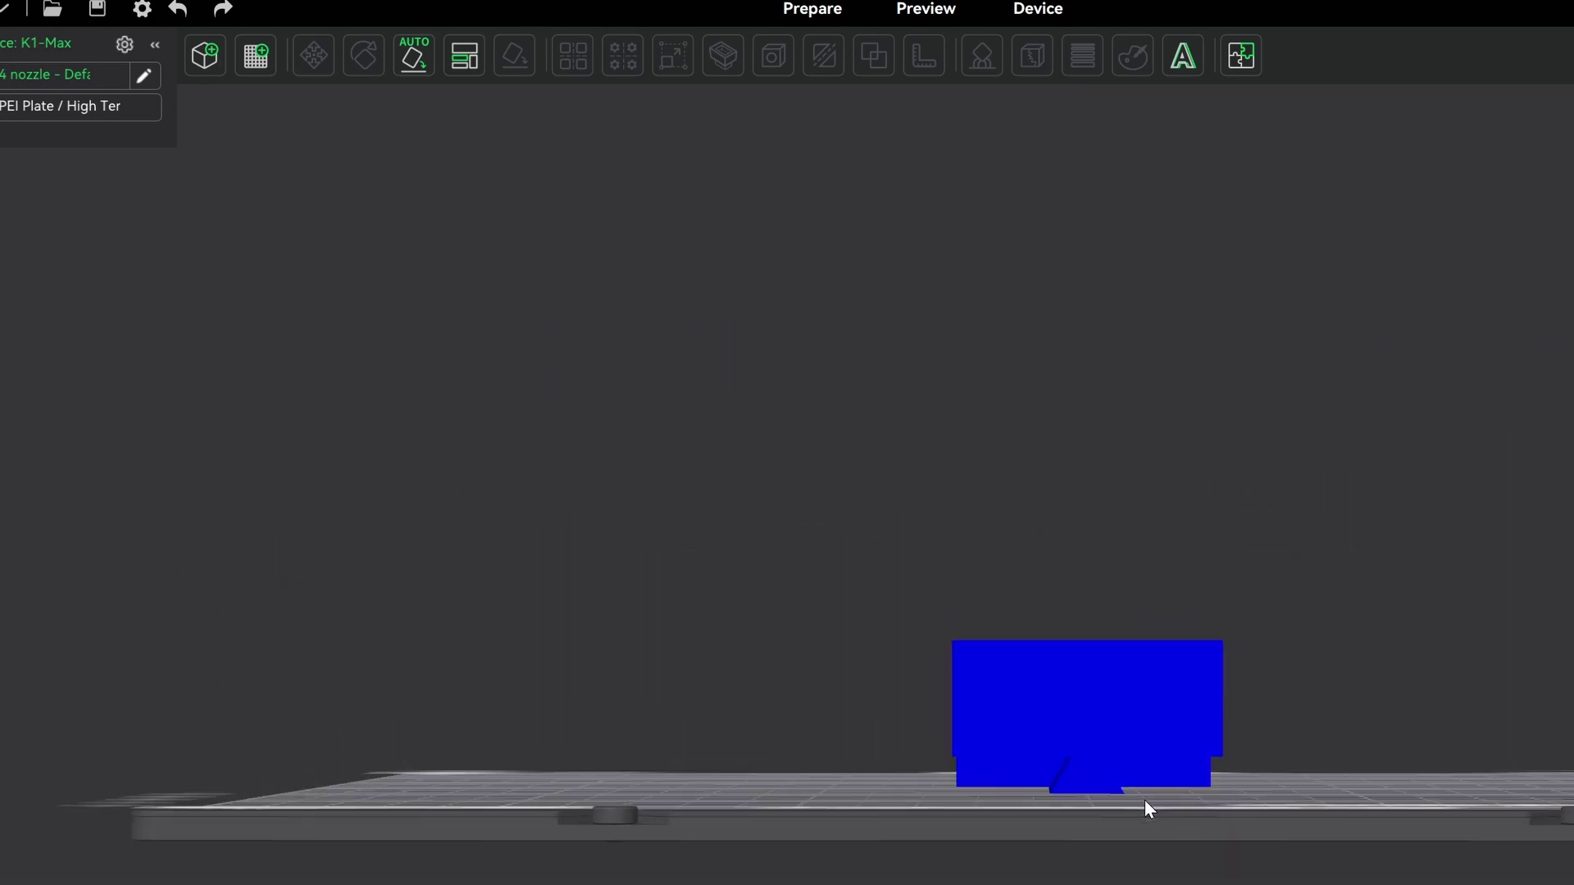
{"action": "left_click", "coordinate": [1099, 778]}
{"action": "left_click_drag", "start_coordinate": [1253, 785], "coordinate": [1349, 808]}
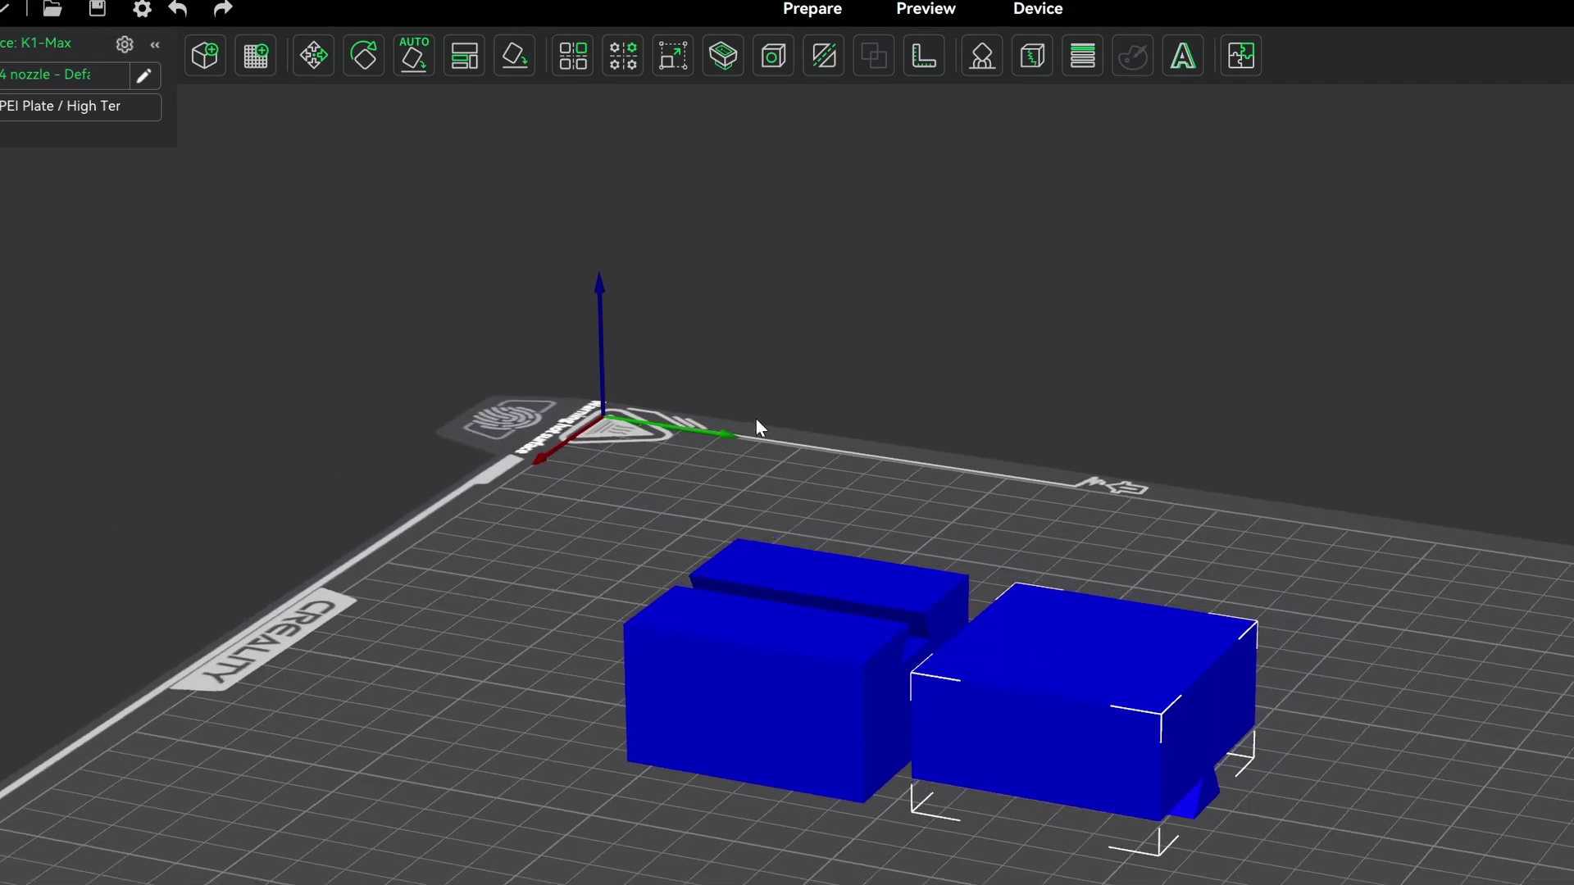
{"action": "left_click", "coordinate": [421, 72]}
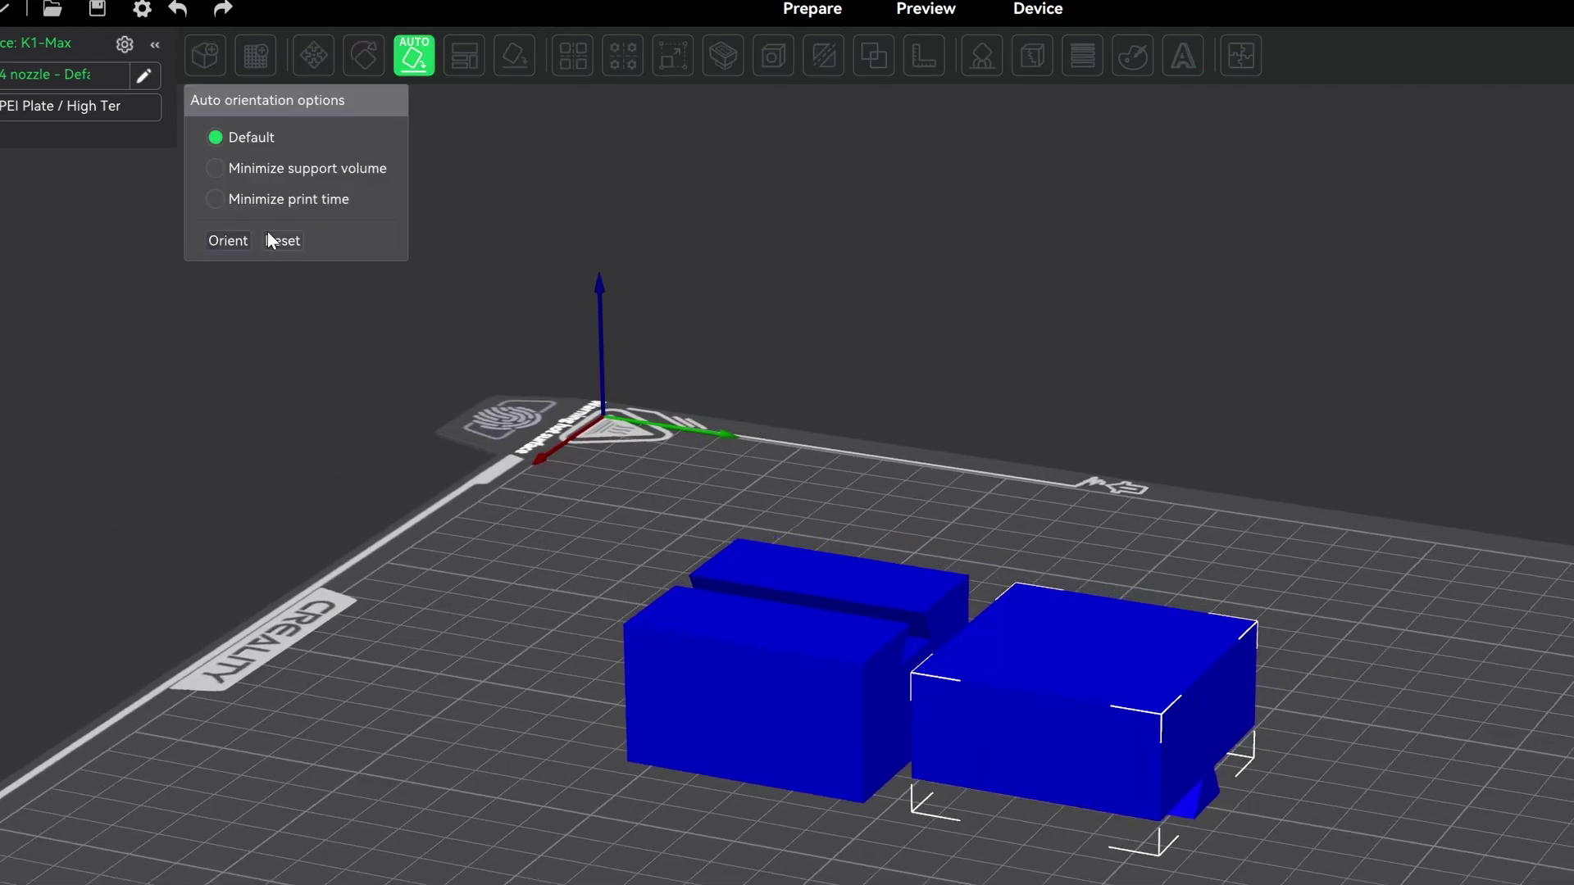
{"action": "left_click", "coordinate": [229, 241]}
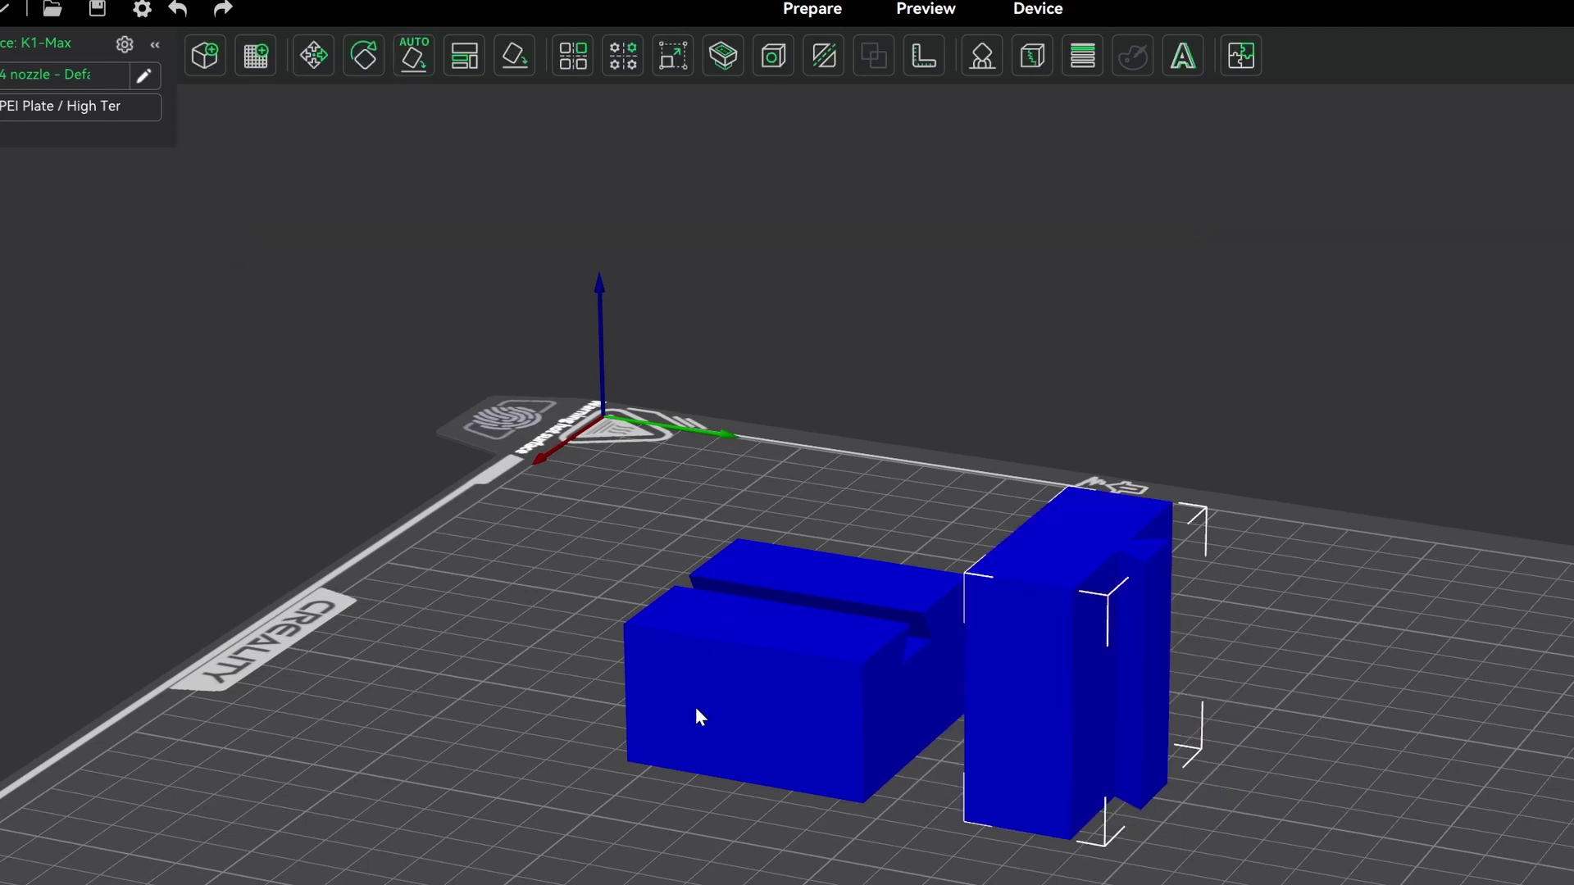
Auto-orient the half with the dovetail groove using the Default orientation option.
{"action": "left_click_drag", "start_coordinate": [679, 820], "coordinate": [730, 824]}
{"action": "left_click", "coordinate": [730, 824]}
{"action": "left_click", "coordinate": [411, 69]}
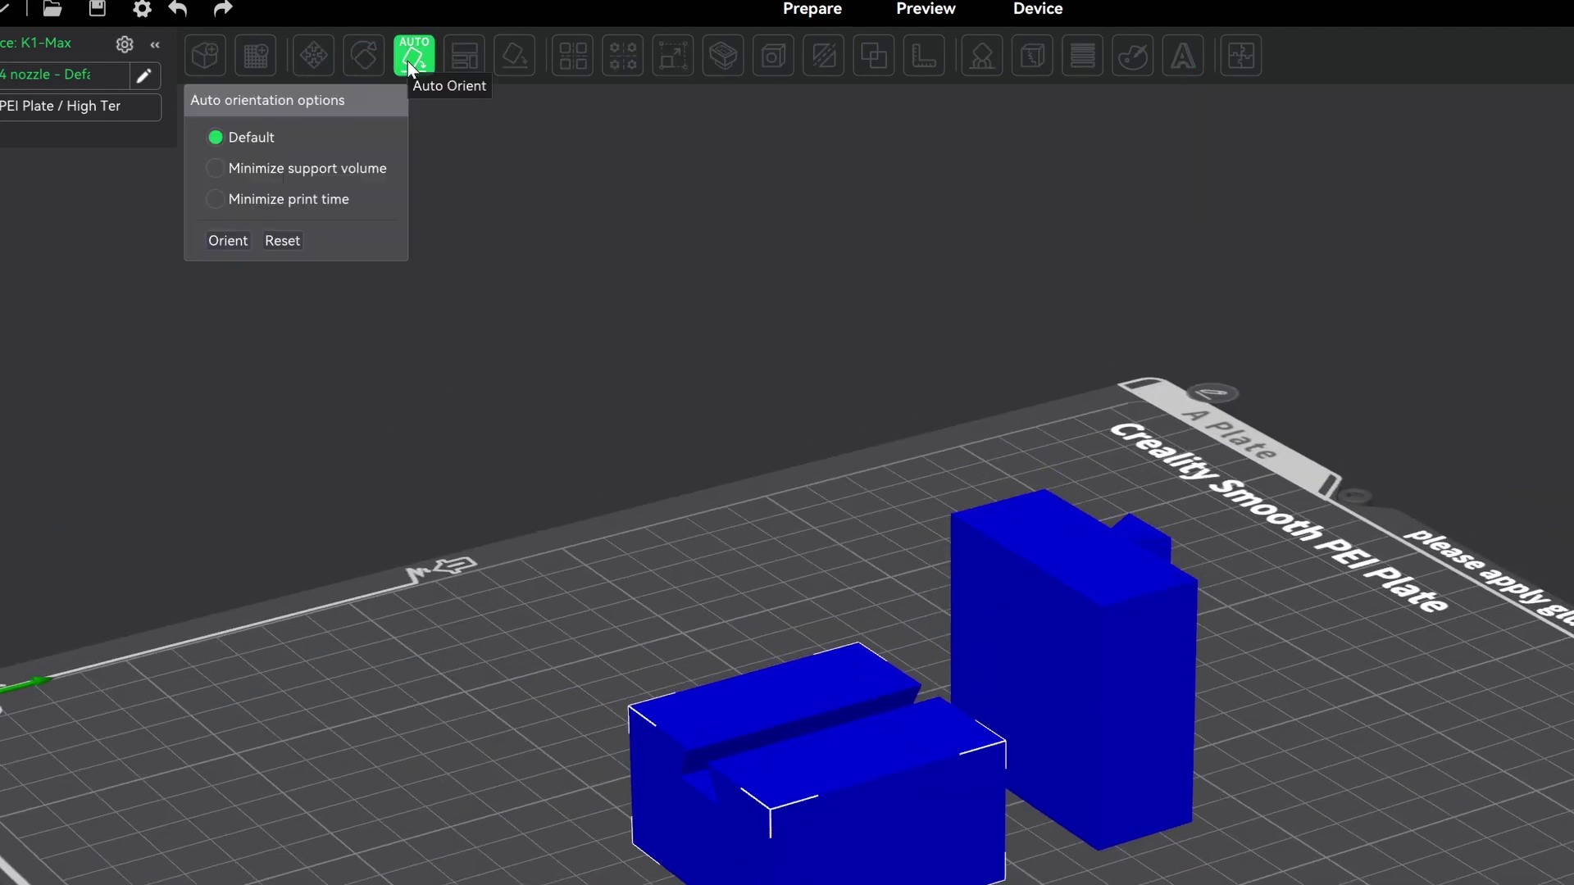
{"action": "left_click", "coordinate": [229, 241]}
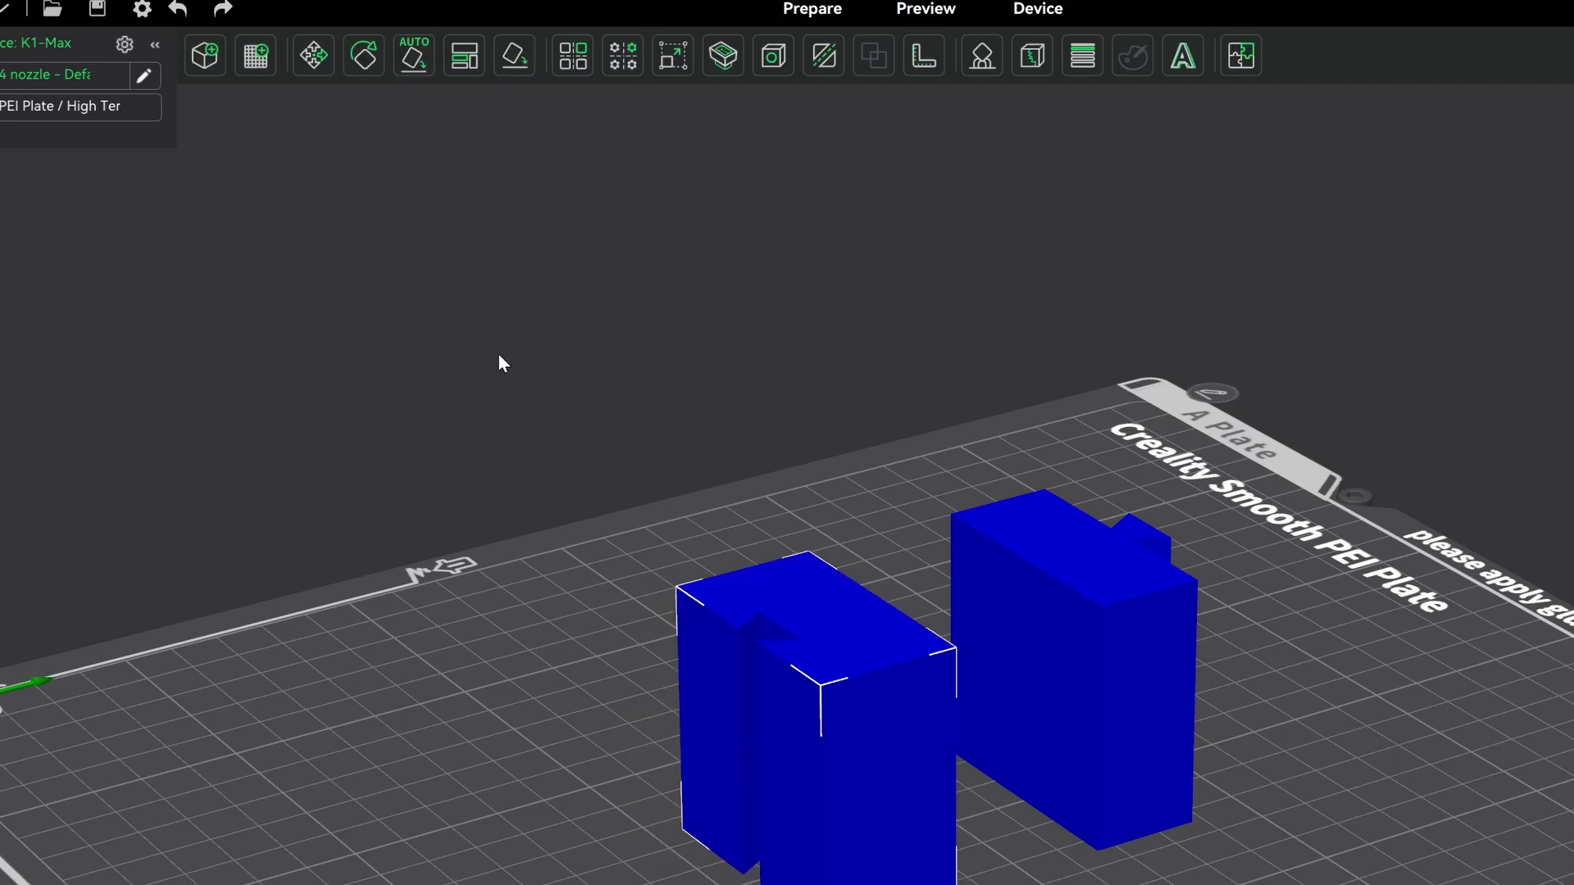
Move the grooved half to the other side of the tongue half so the groove faces the tongue.
{"action": "left_click_drag", "start_coordinate": [1203, 758], "coordinate": [1133, 798]}
{"action": "left_click_drag", "start_coordinate": [1056, 849], "coordinate": [988, 853]}
{"action": "left_click_drag", "start_coordinate": [842, 800], "coordinate": [1368, 760]}
{"action": "left_click_drag", "start_coordinate": [901, 737], "coordinate": [738, 672]}
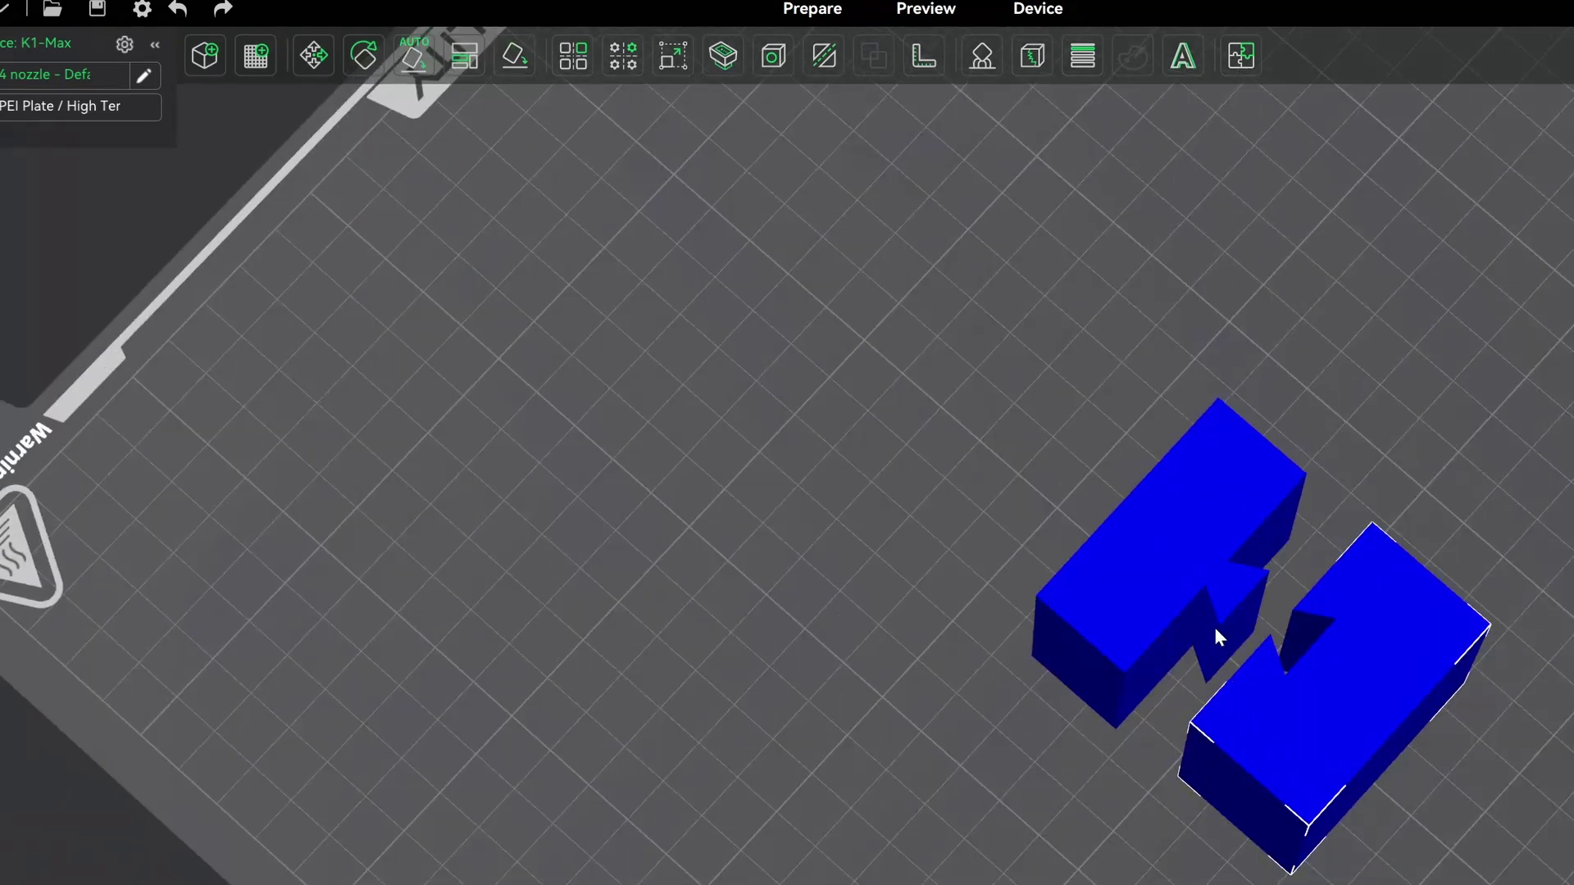
{"action": "left_click_drag", "start_coordinate": [1305, 667], "coordinate": [1242, 883]}
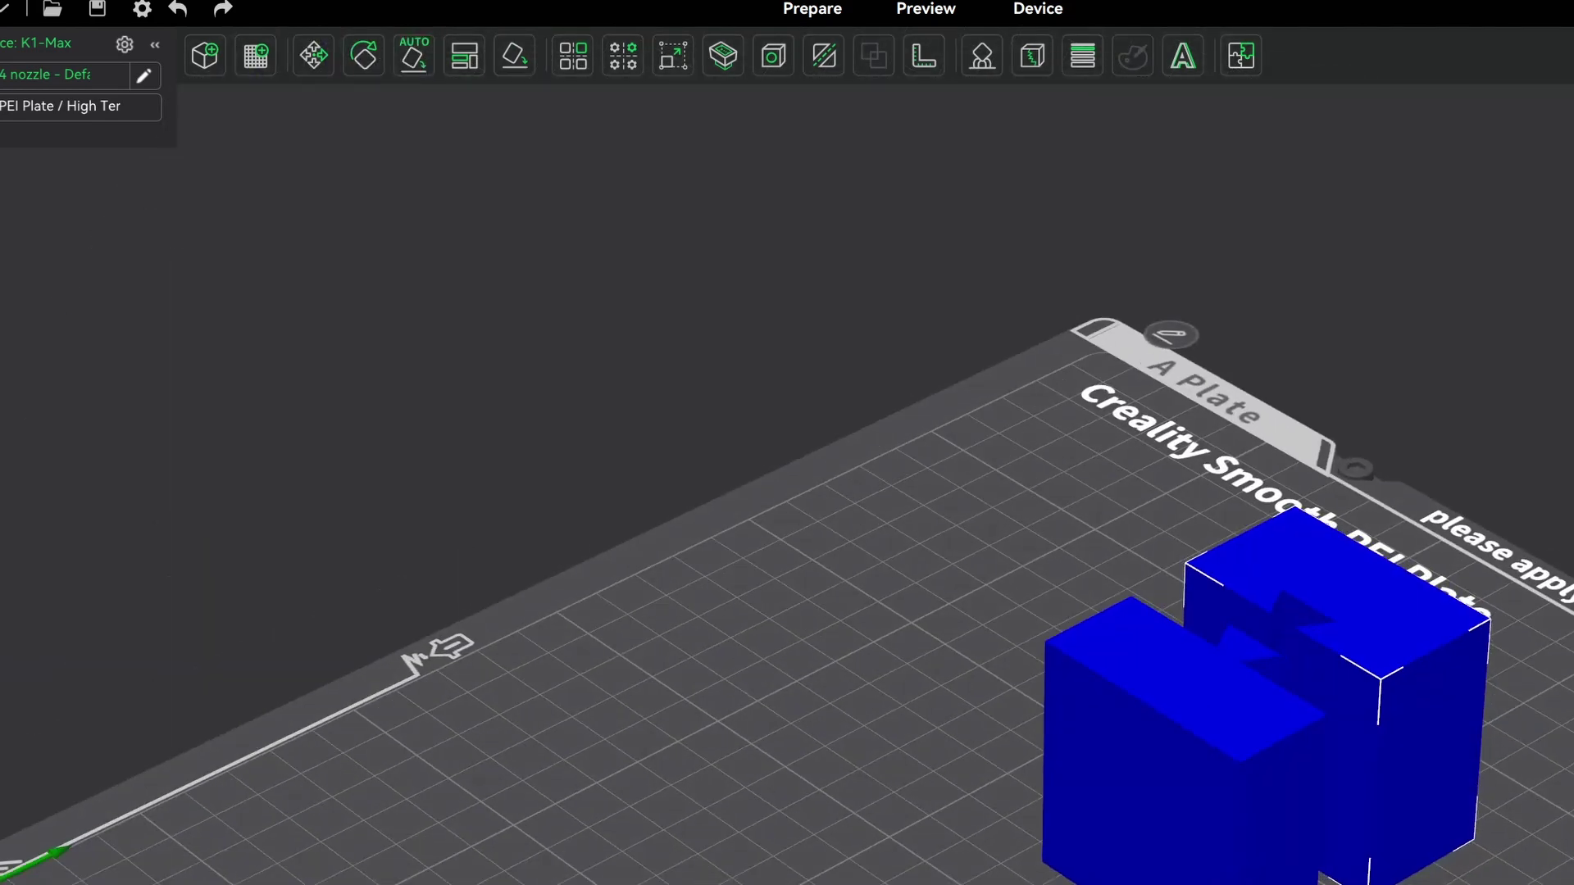
{"action": "right_click_drag", "start_coordinate": [1405, 884], "coordinate": [1263, 824]}
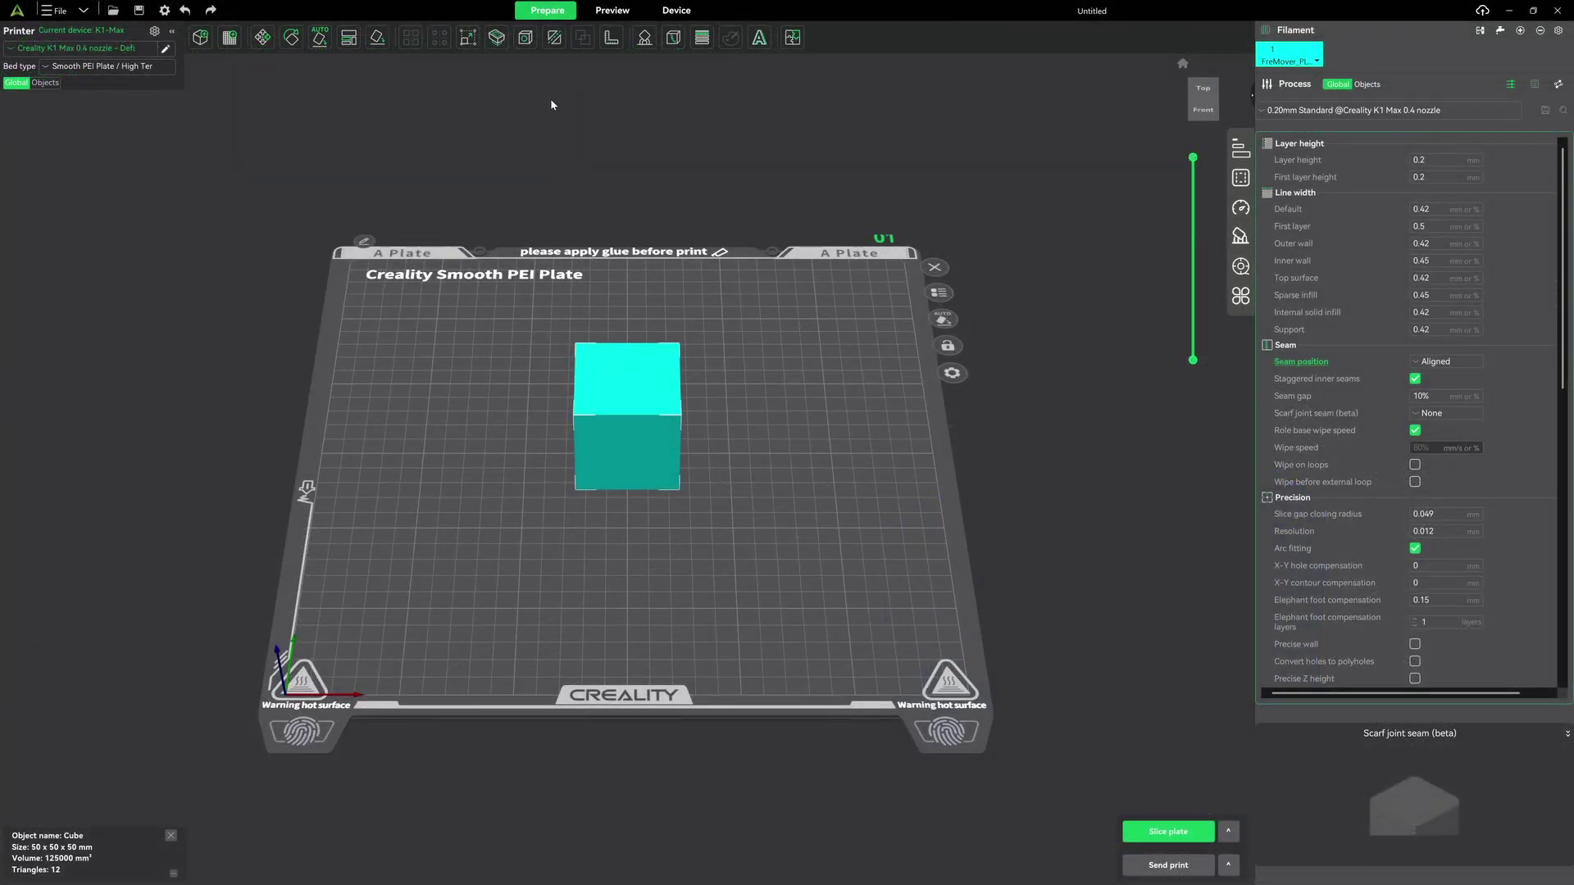
Start a planar cut through the middle of the new 50 mm cube and begin adding connectors.
{"action": "left_click", "coordinate": [554, 39]}
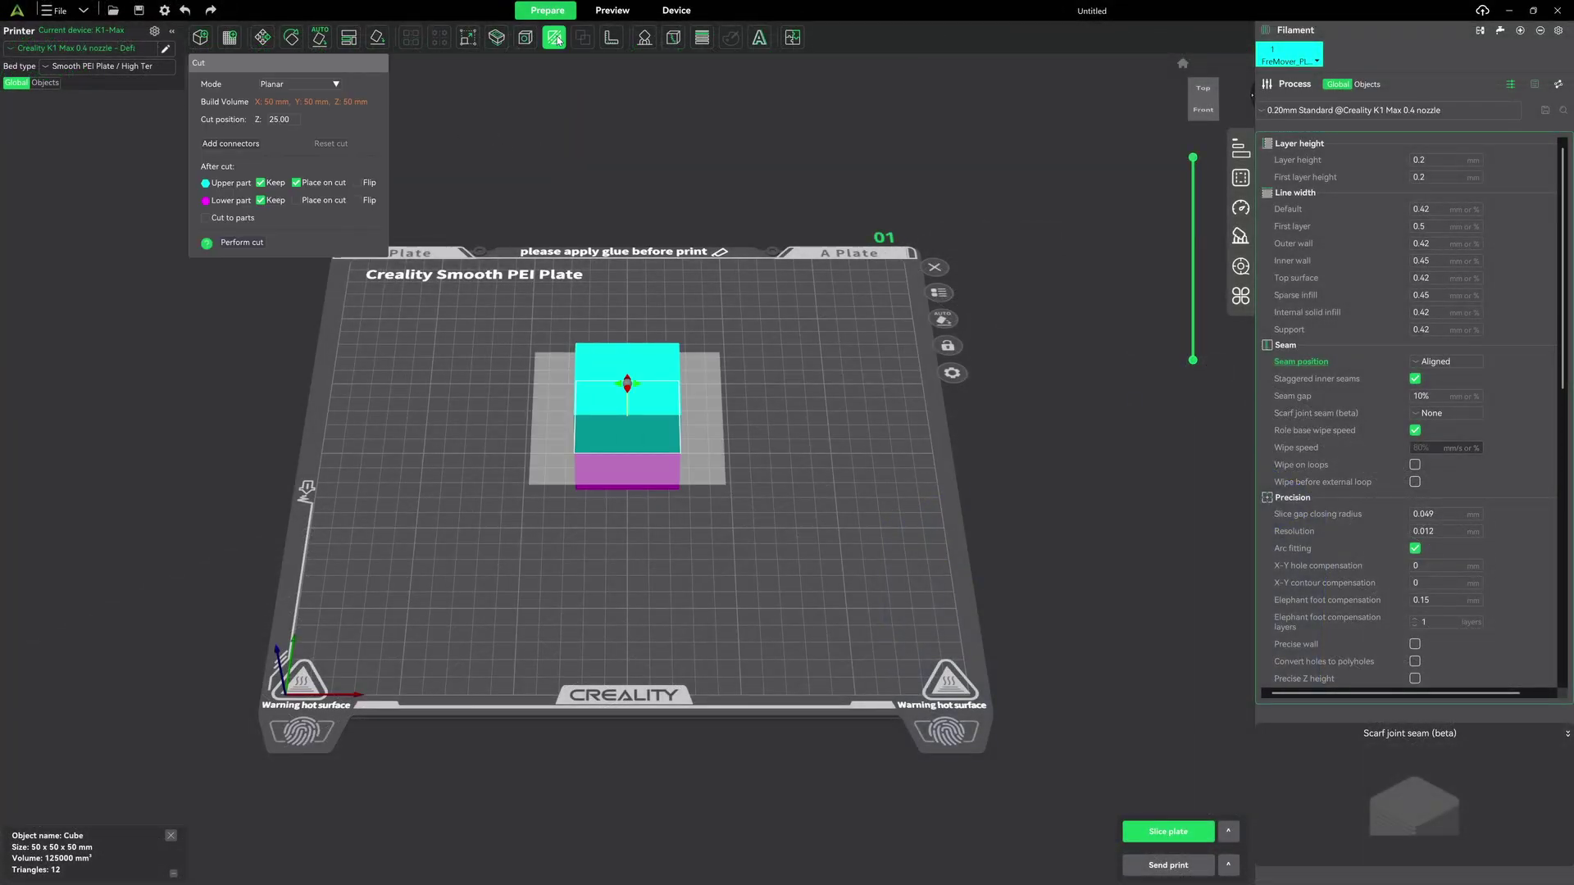
{"action": "key", "text": "3"}
{"action": "key", "text": "0"}
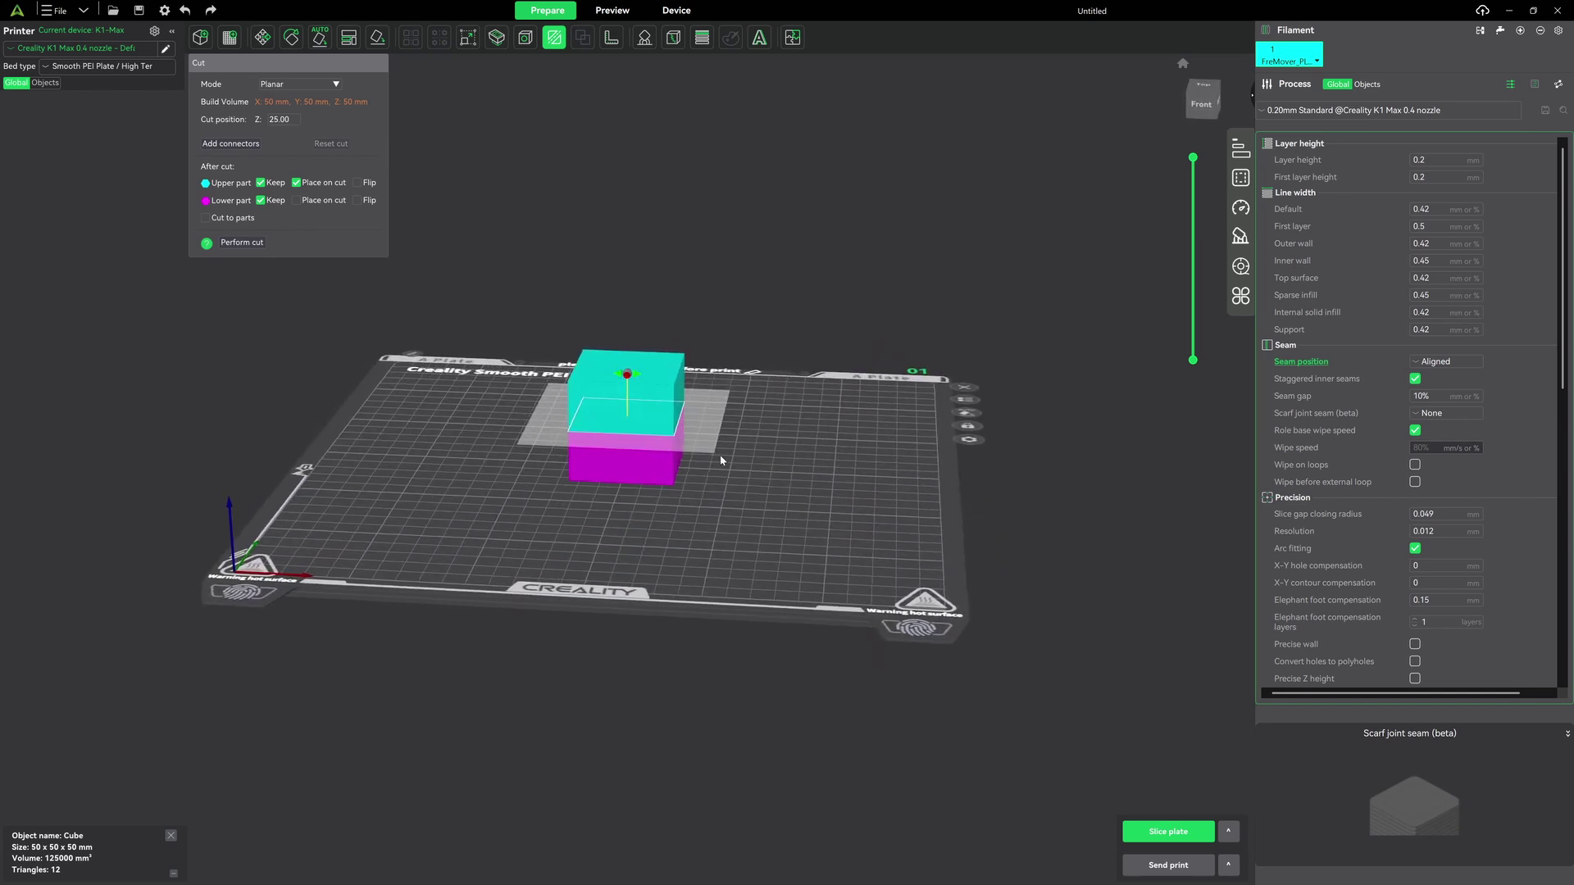
{"action": "scroll", "coordinate": [459, 352], "scroll_direction": "up", "scroll_amount": 5}
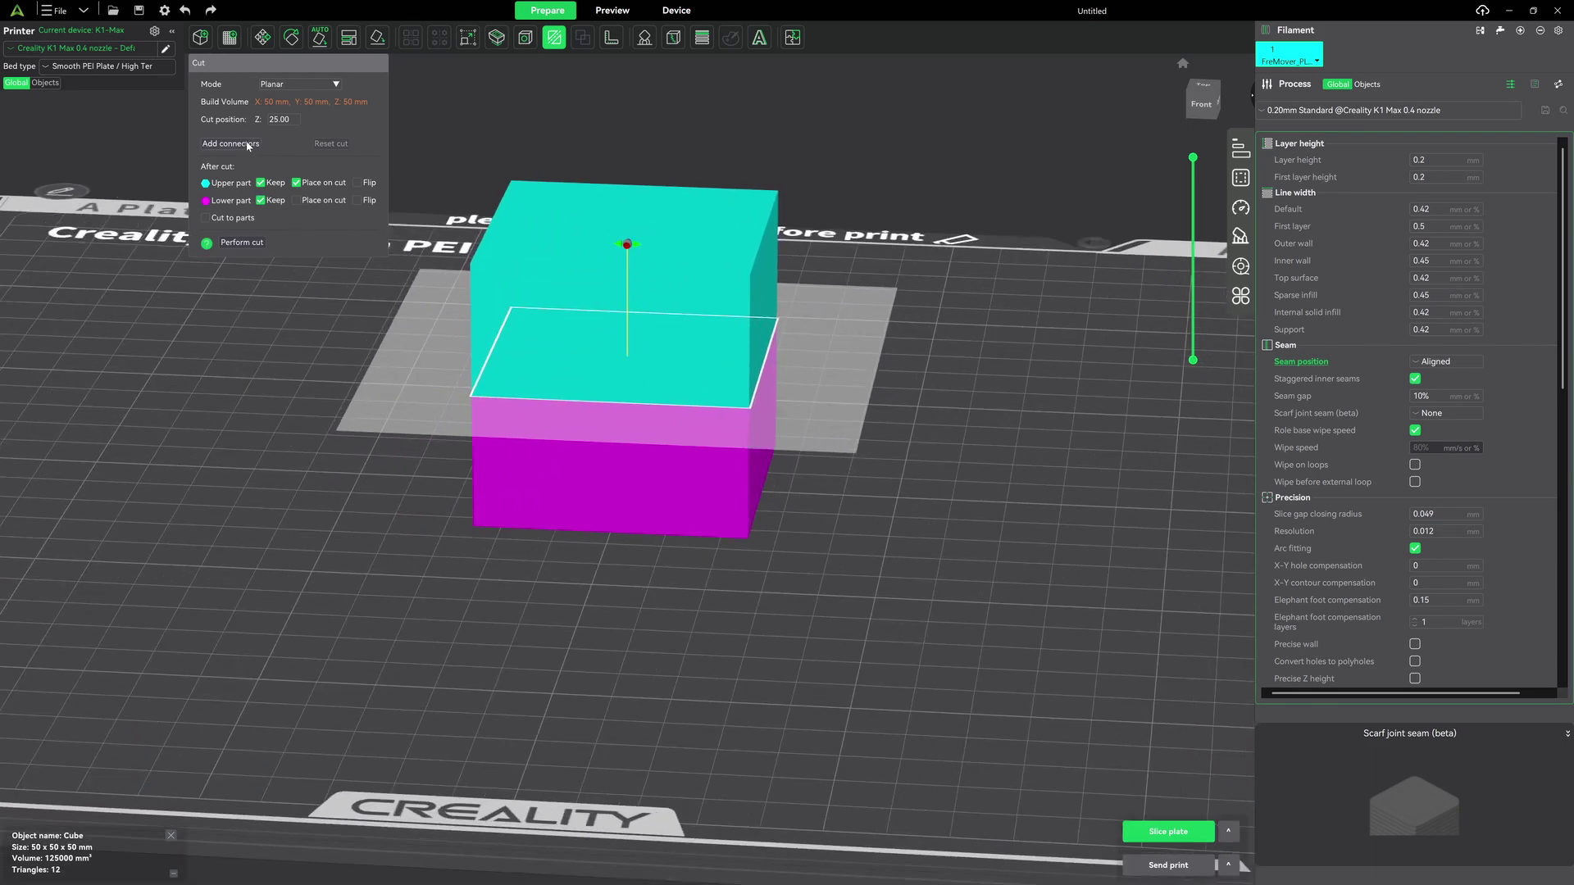
{"action": "left_click", "coordinate": [230, 143]}
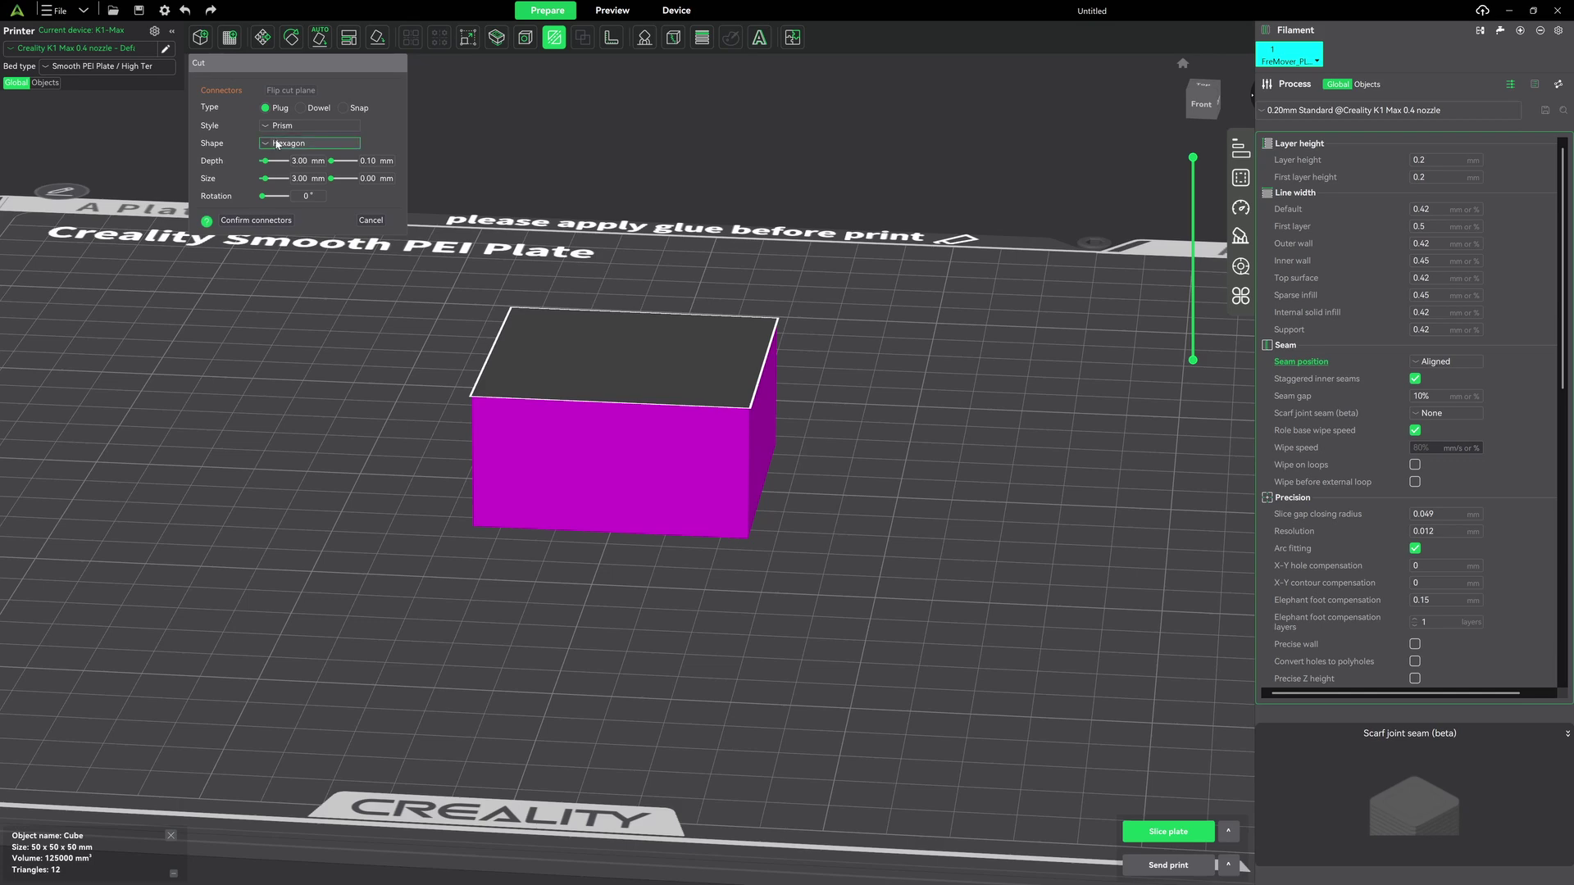
{"action": "left_click_drag", "start_coordinate": [424, 487], "coordinate": [456, 434]}
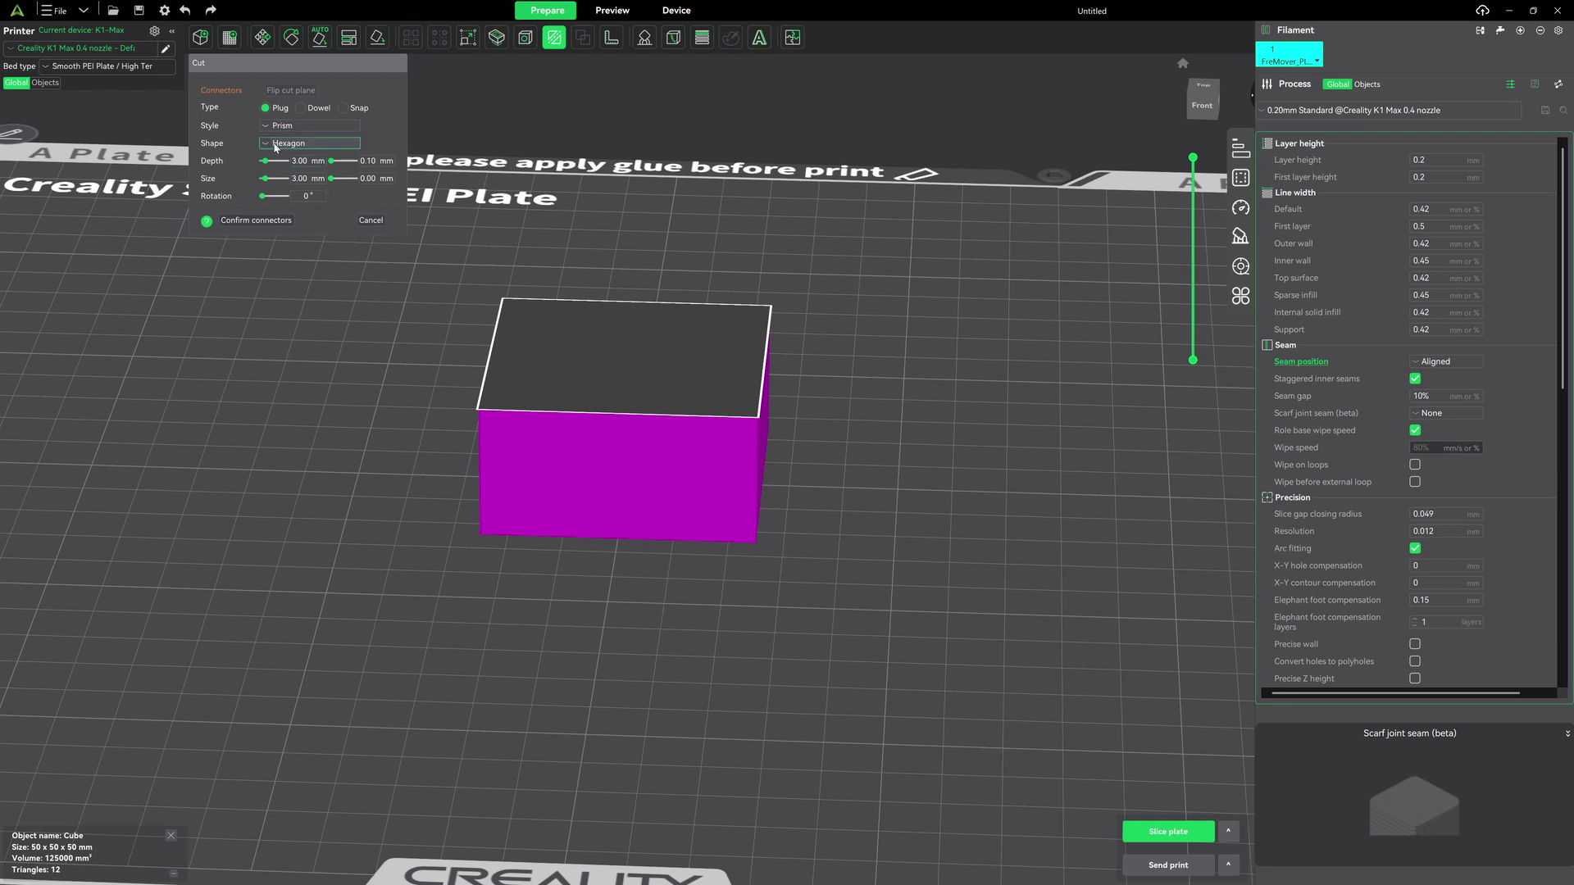
Check the connector style and shape options, keep Prism and Hexagon, and place one plug near the back-left corner of the cut face.
{"action": "left_click", "coordinate": [267, 127]}
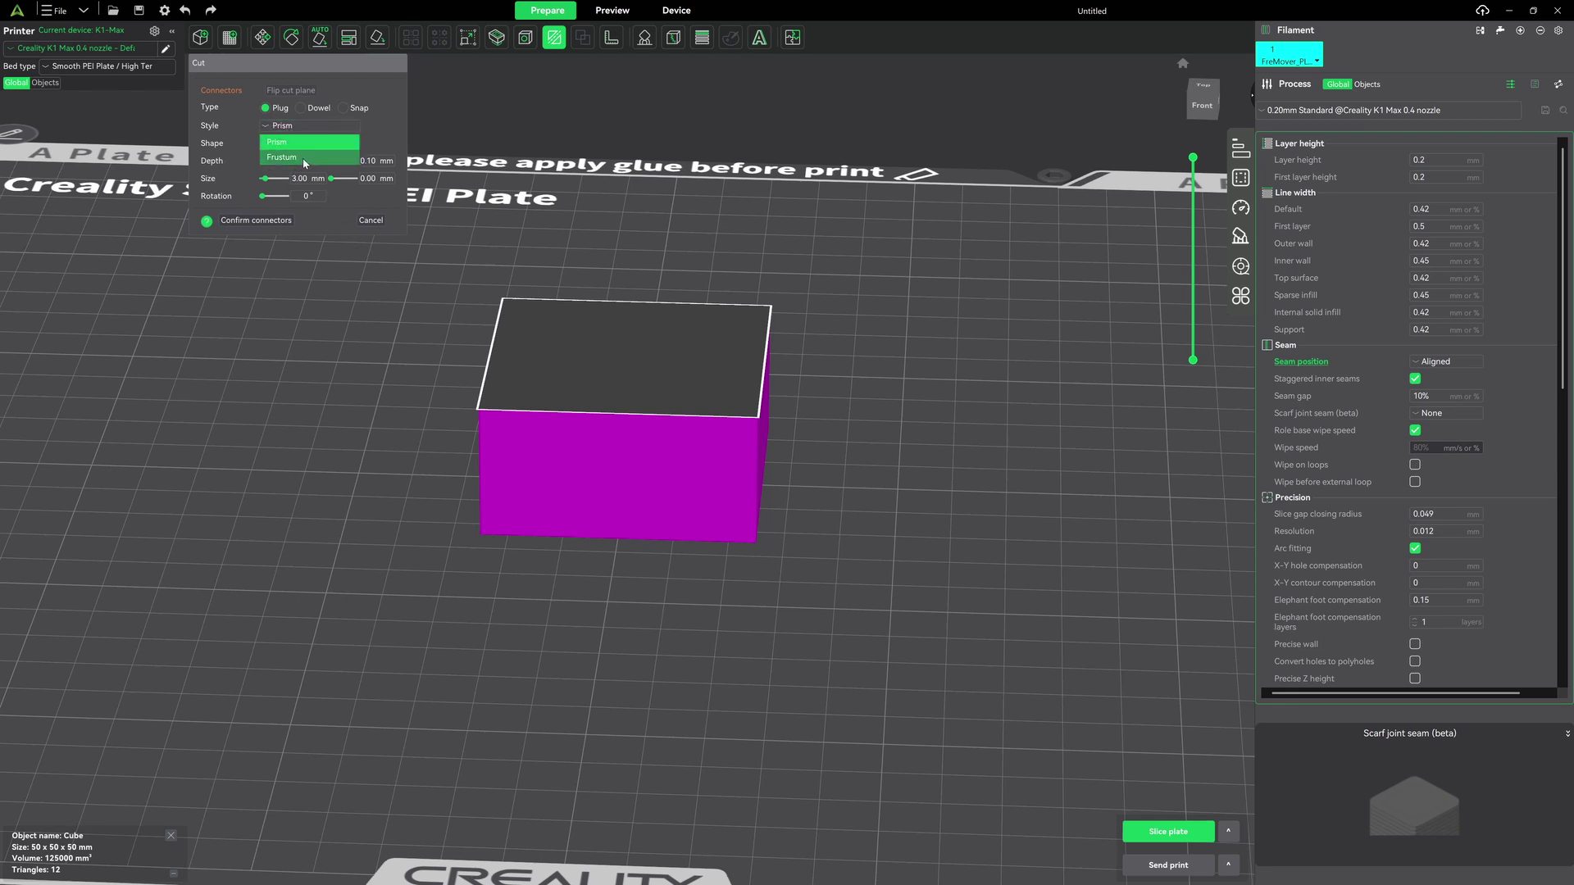
{"action": "left_click", "coordinate": [382, 133]}
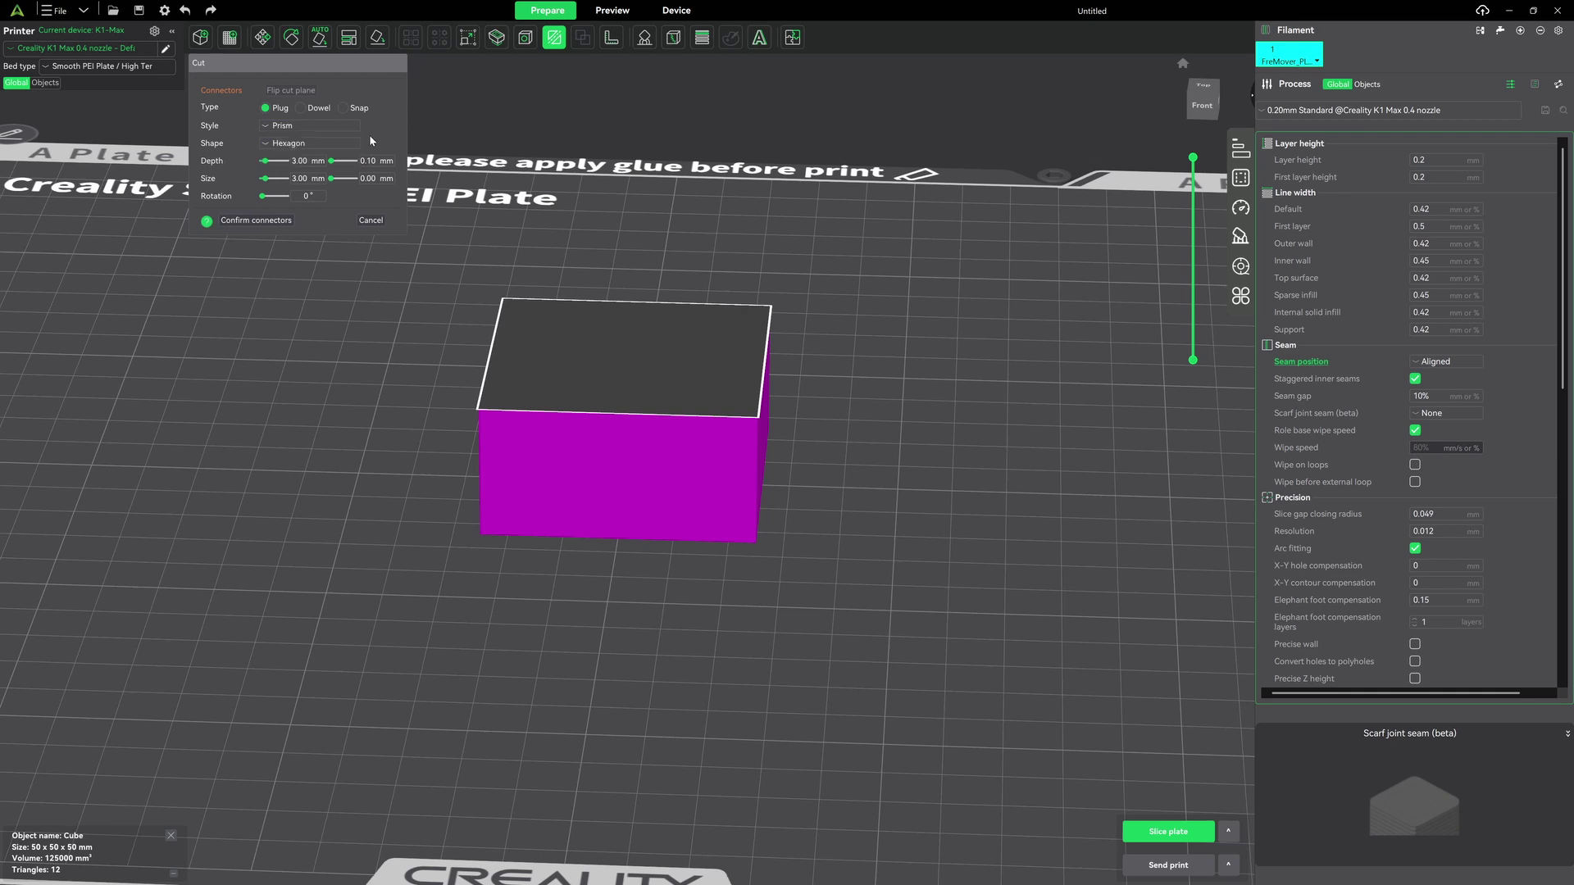
{"action": "left_click", "coordinate": [279, 146]}
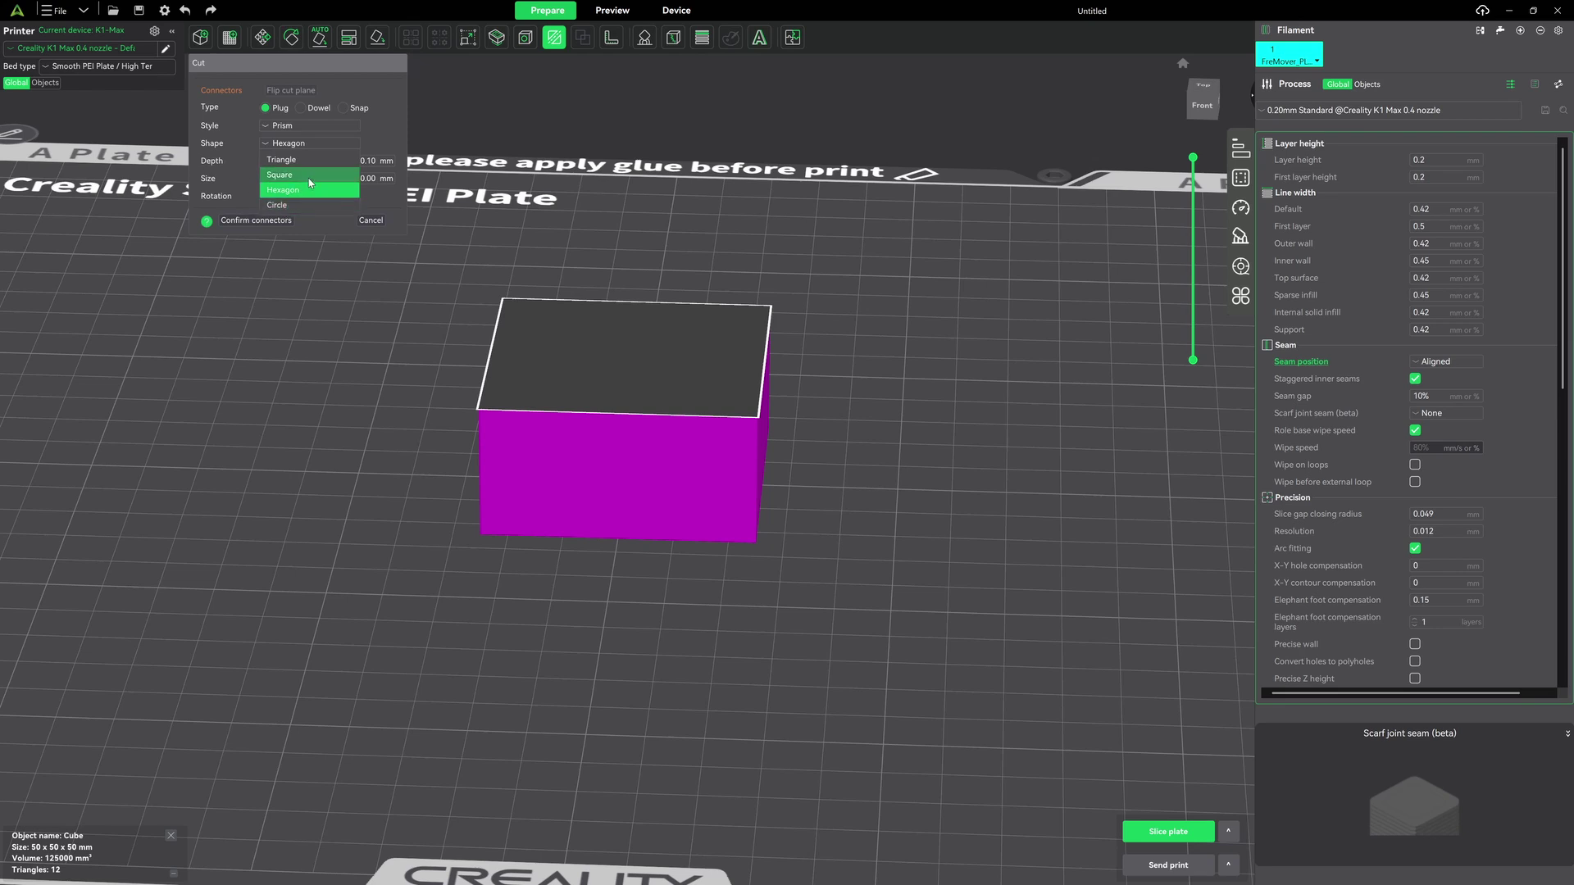
{"action": "left_click", "coordinate": [376, 131]}
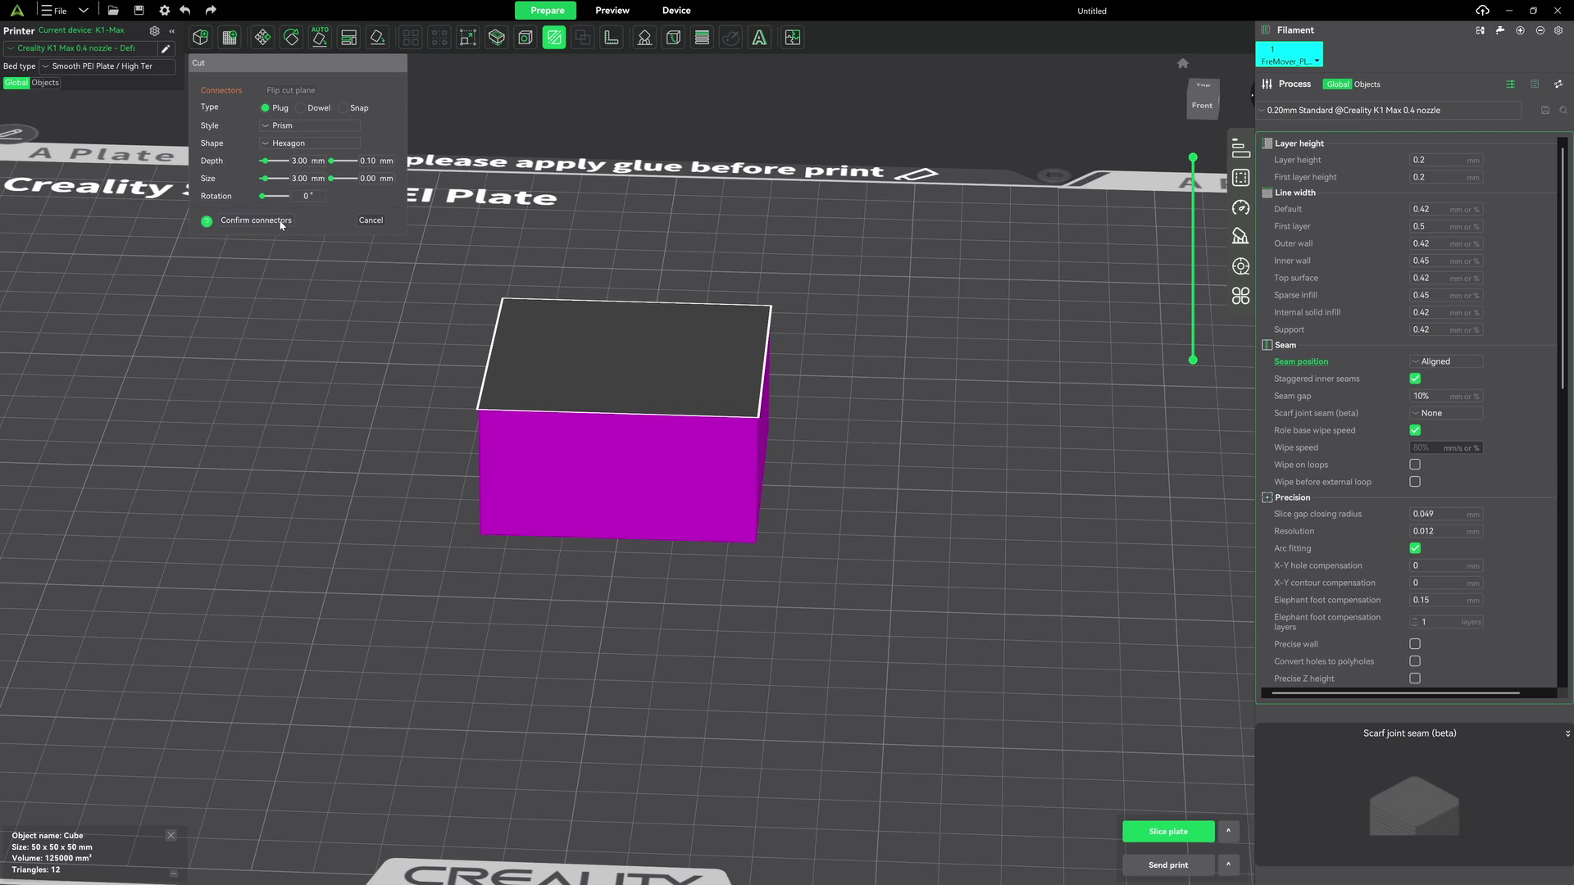
{"action": "left_click", "coordinate": [545, 332]}
{"action": "left_click_drag", "start_coordinate": [836, 404], "coordinate": [835, 420]}
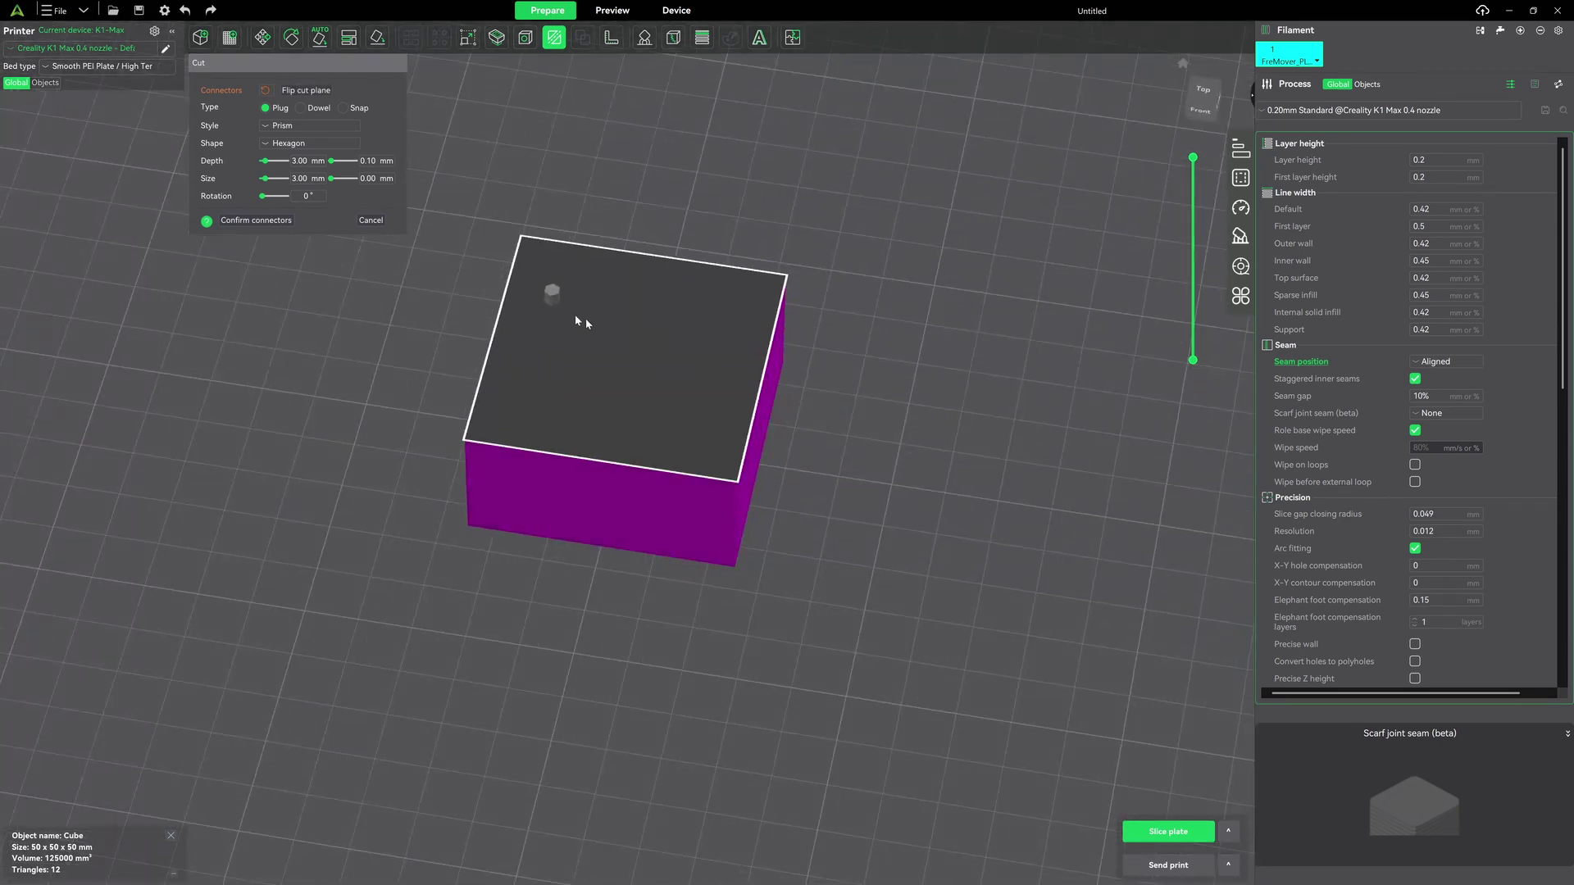
{"action": "scroll", "coordinate": [533, 284], "scroll_direction": "up", "scroll_amount": 4}
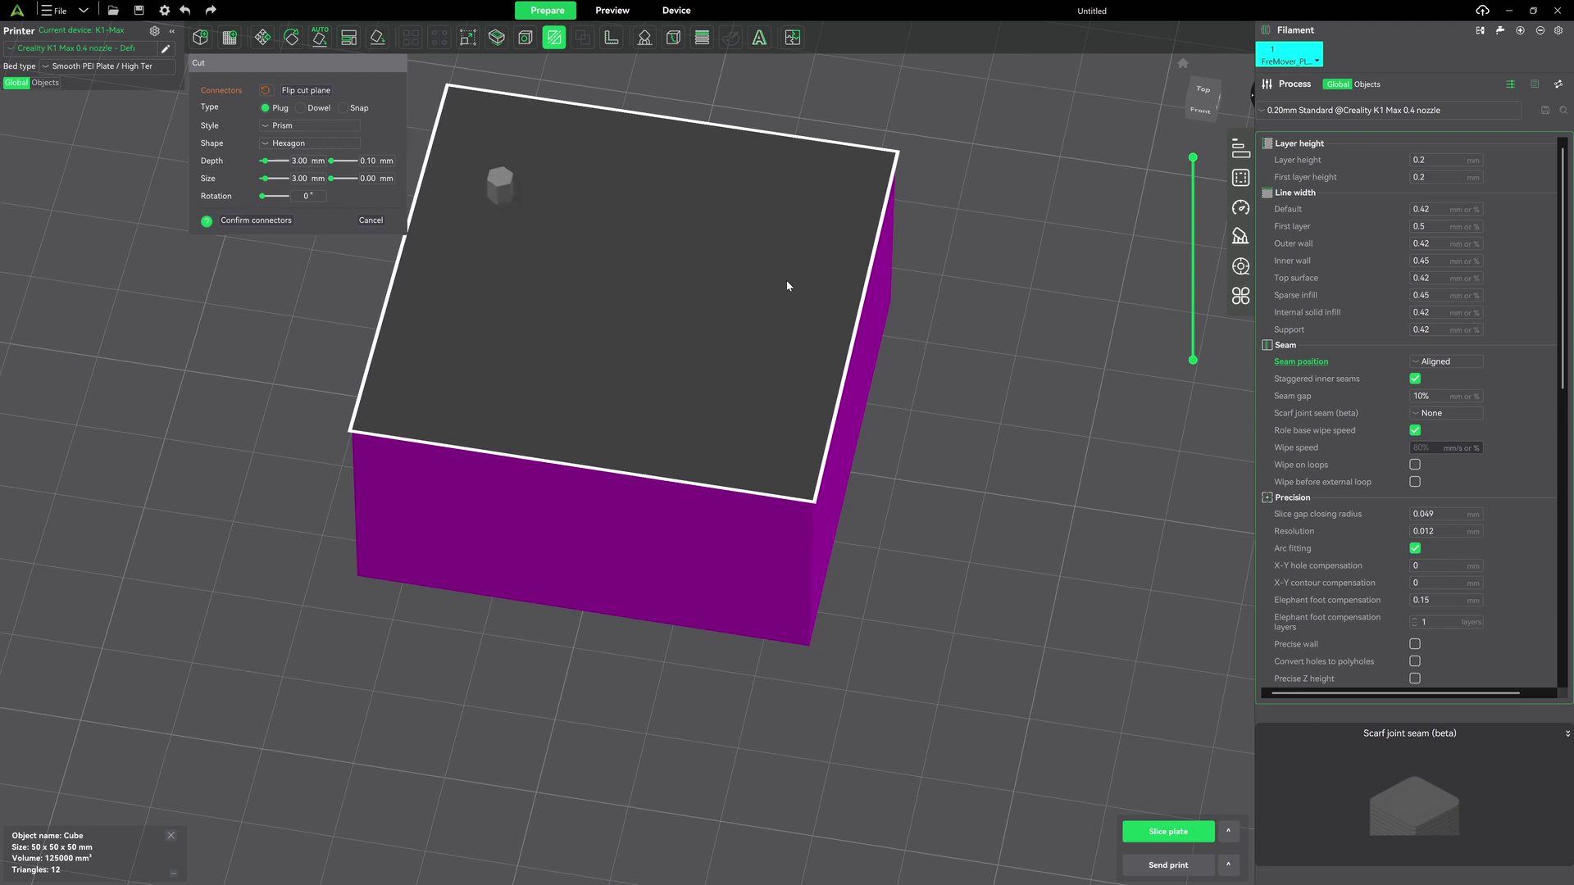
Place a second hexagonal plug near the front-right corner of the cut face and set its depth and size to 10 mm.
{"action": "left_click", "coordinate": [739, 402]}
{"action": "left_click_drag", "start_coordinate": [266, 168], "coordinate": [269, 167]}
{"action": "left_click", "coordinate": [297, 166]}
{"action": "key", "text": "BackSpace"}
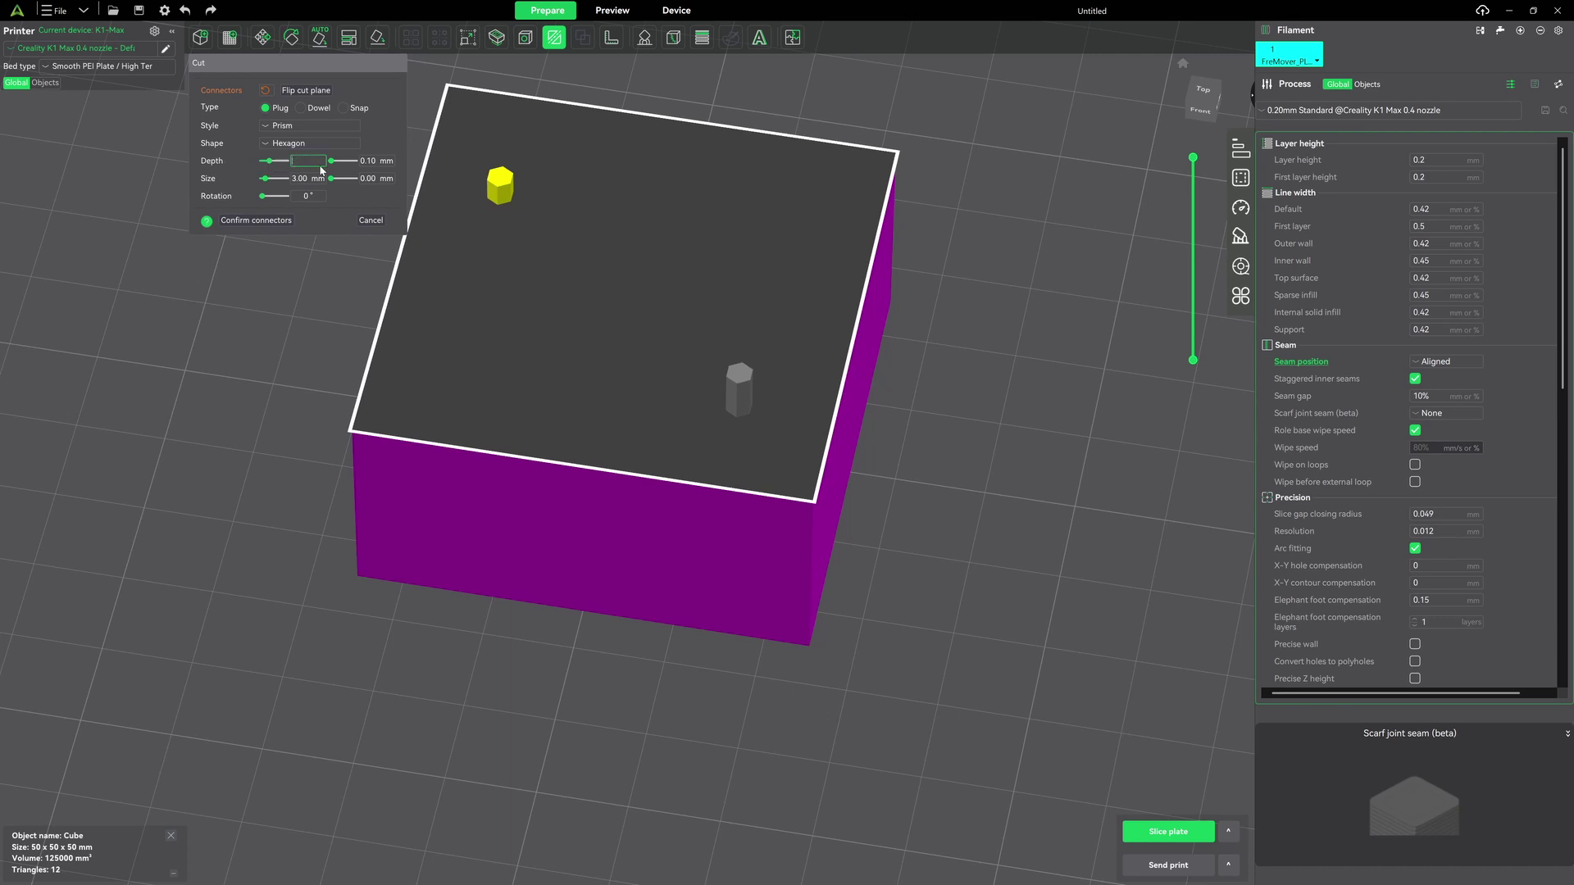
{"action": "type", "text": "10"}
{"action": "left_click", "coordinate": [305, 181]}
{"action": "type", "text": "10"}
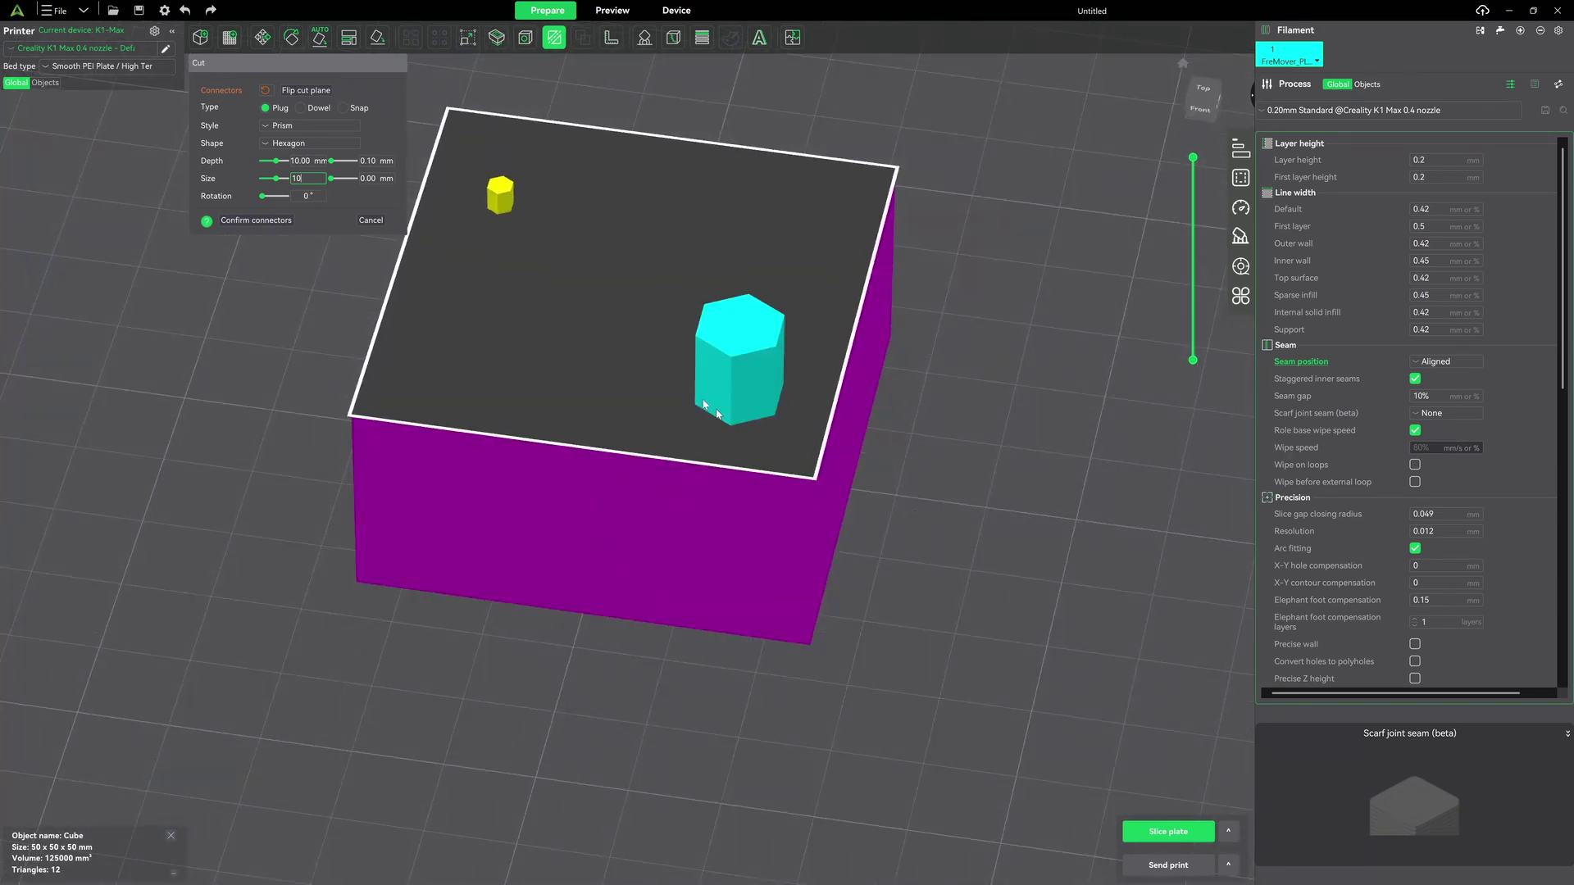
Set the depth and size of the back-left plug to 10 mm.
{"action": "left_click", "coordinate": [501, 199]}
{"action": "left_click", "coordinate": [309, 160]}
{"action": "key", "text": "BackSpace"}
{"action": "type", "text": "10"}
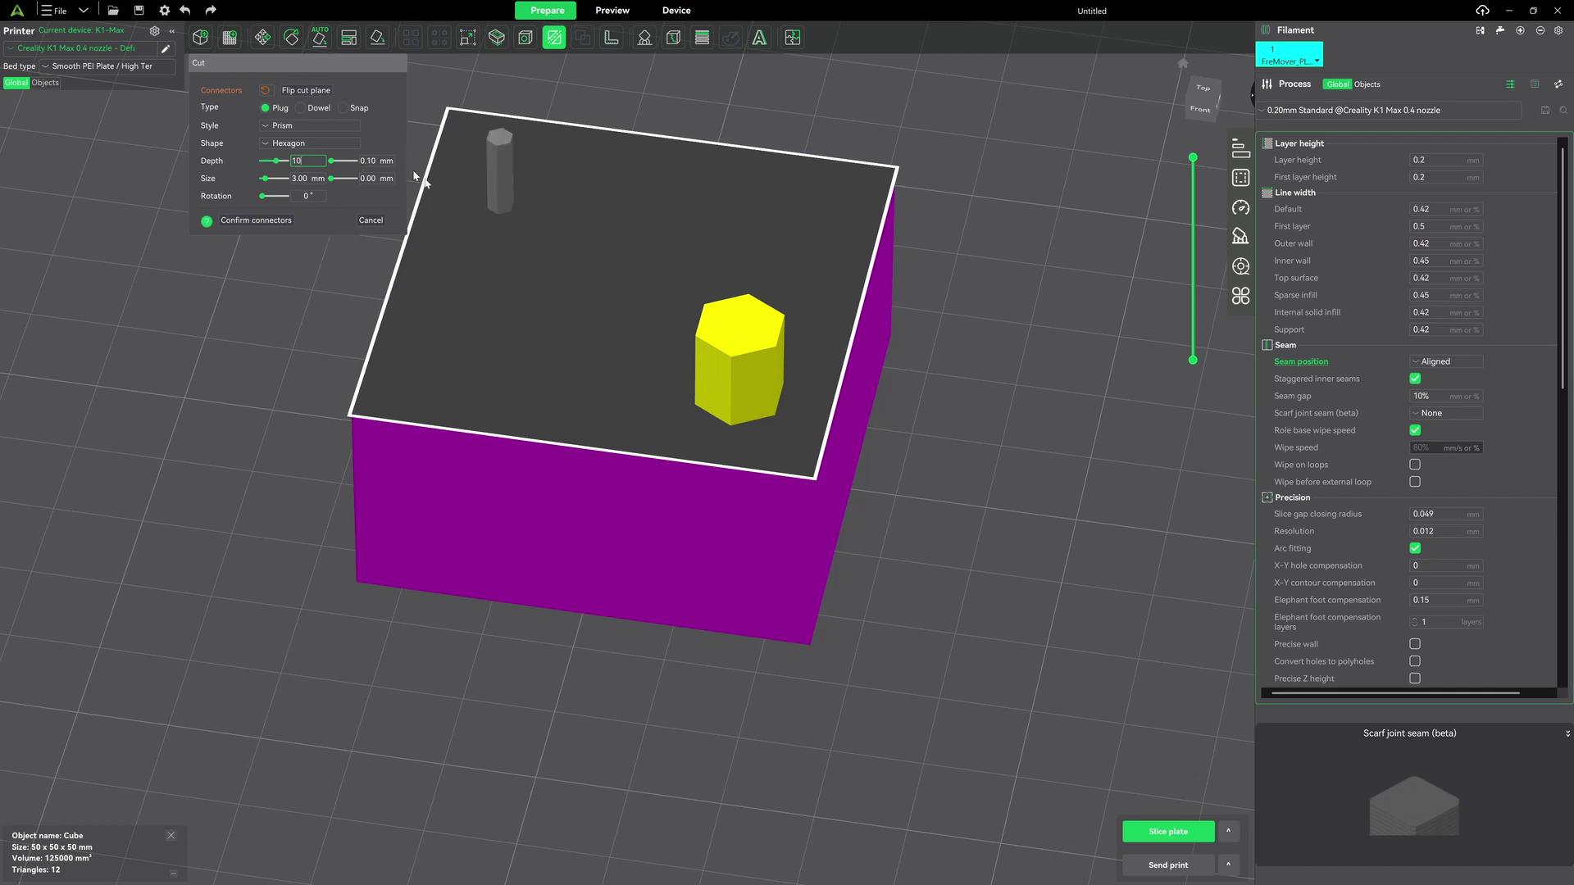
{"action": "left_click", "coordinate": [298, 178]}
{"action": "key", "text": "BackSpace"}
{"action": "type", "text": "10"}
Place a third hexagonal plug near the back-right corner of the cut face.
{"action": "left_click_drag", "start_coordinate": [174, 526], "coordinate": [177, 487]}
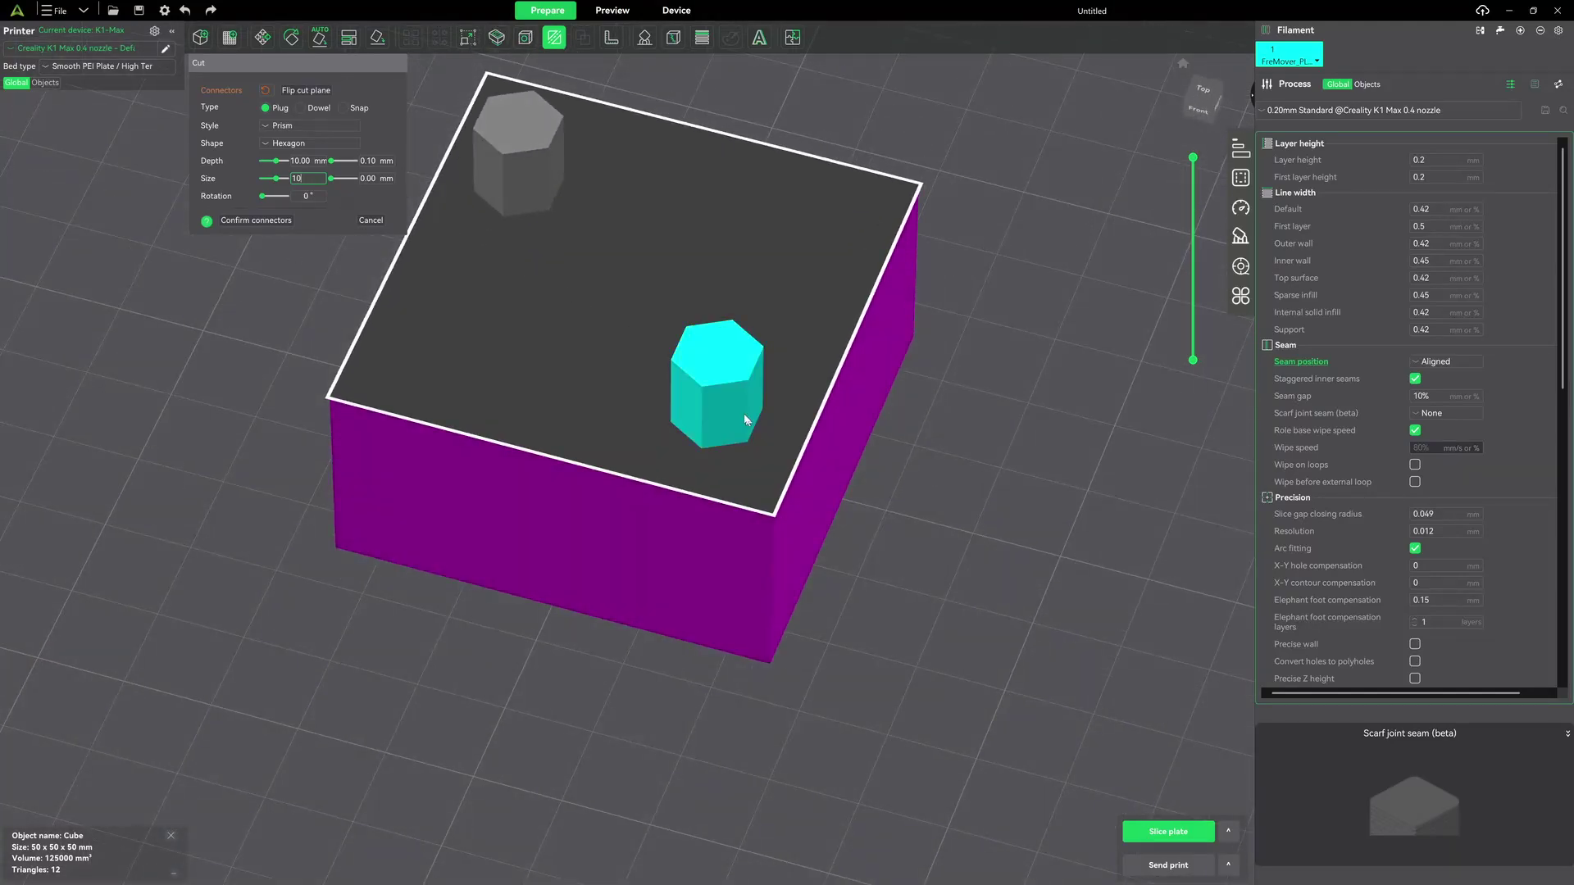
{"action": "left_click_drag", "start_coordinate": [869, 407], "coordinate": [1019, 465]}
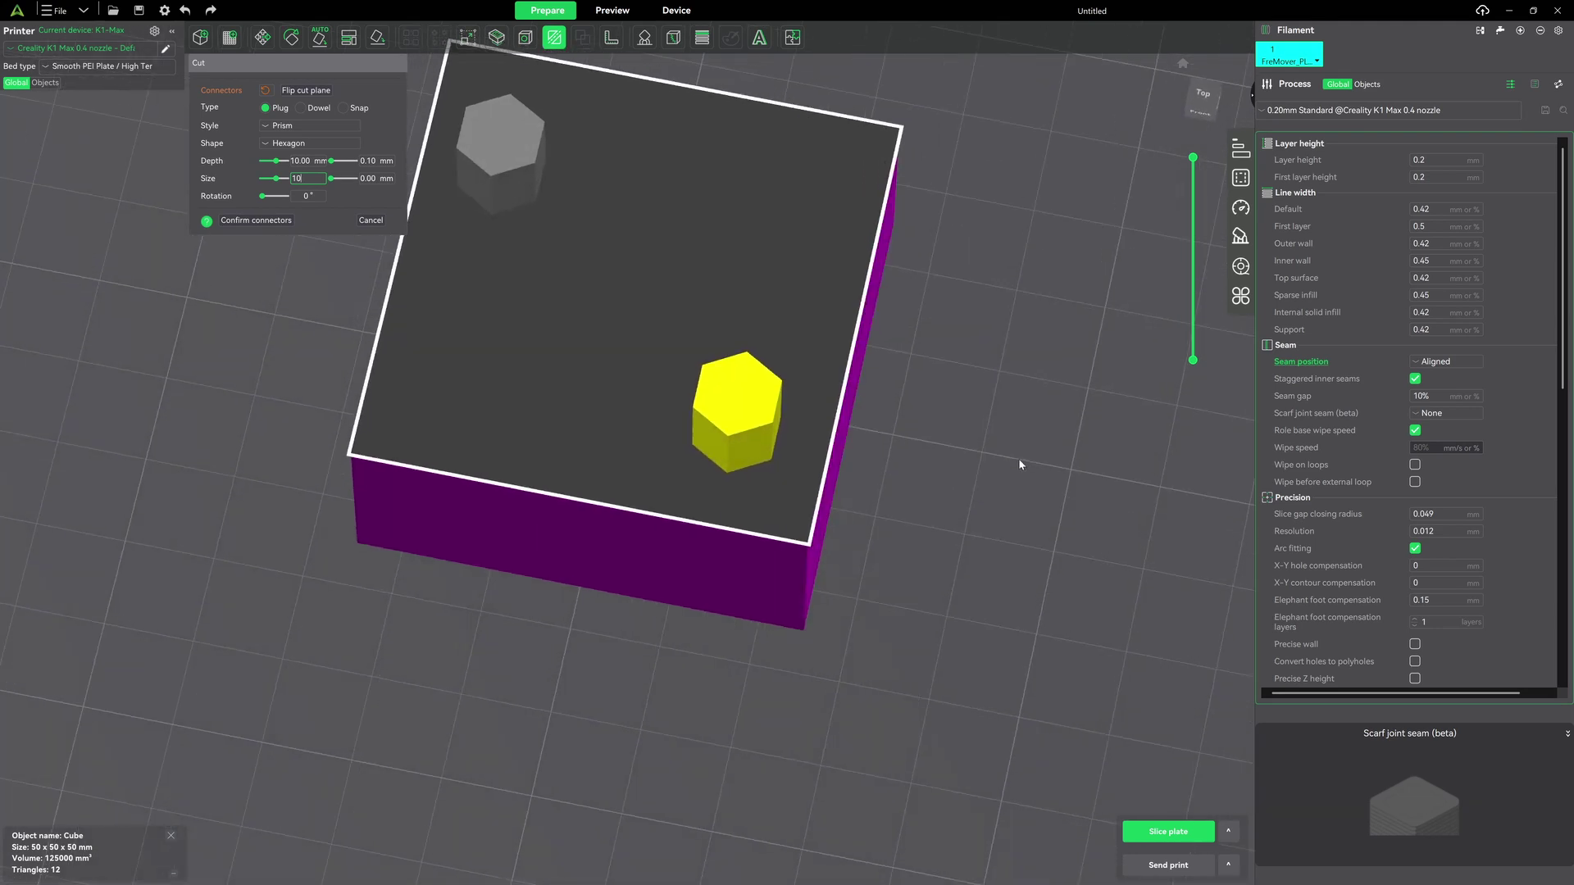
{"action": "left_click", "coordinate": [755, 194]}
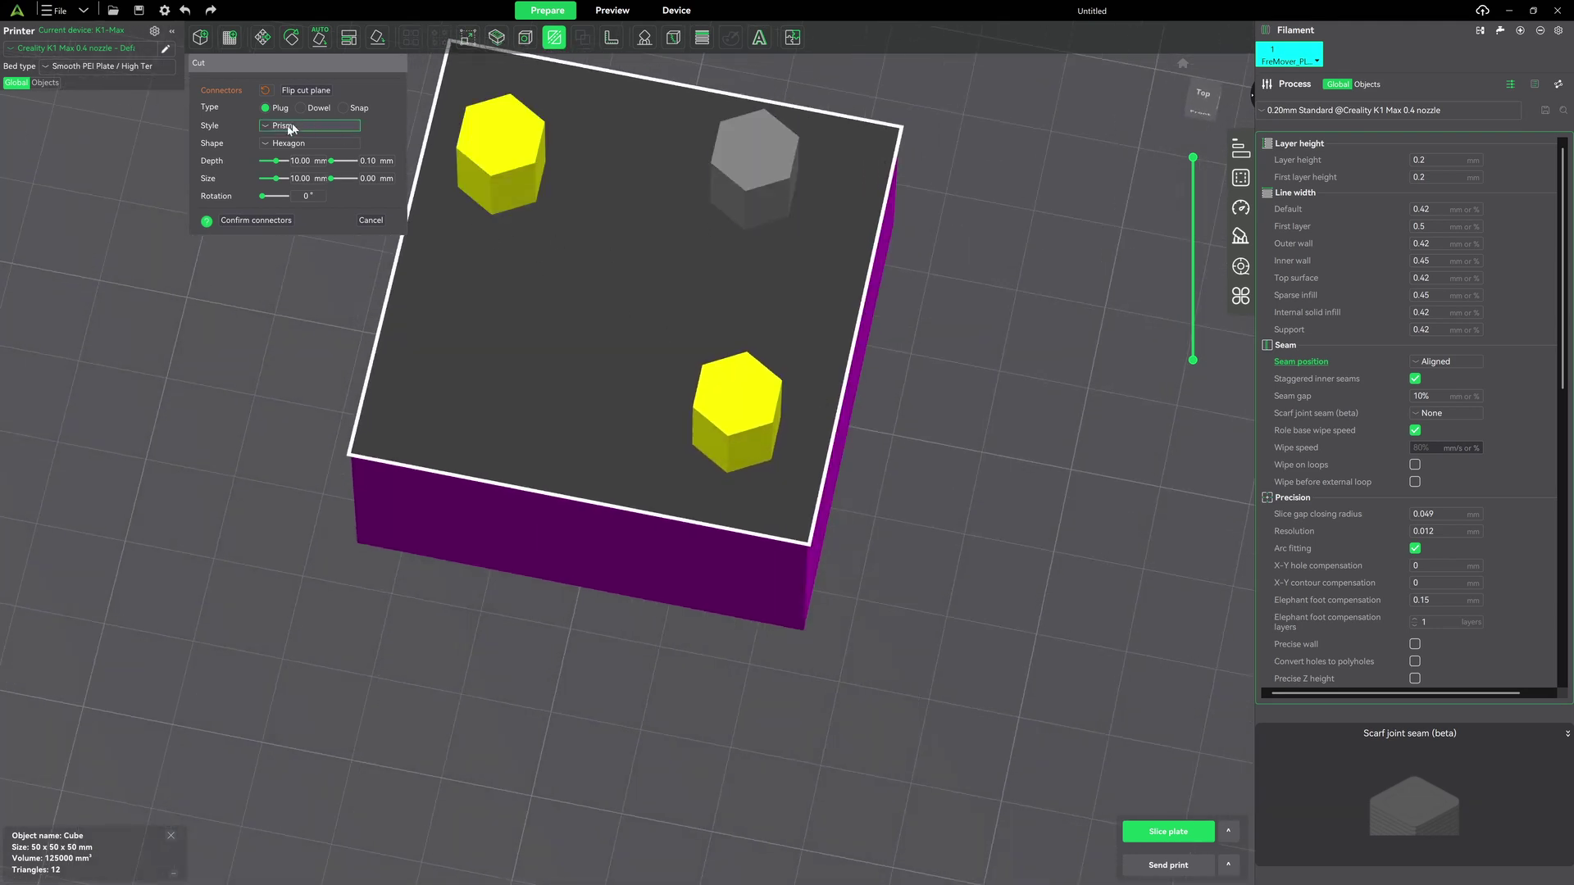
Try the Triangle shape on the back-right plug and return it to Hexagon.
{"action": "left_click", "coordinate": [267, 145]}
{"action": "left_click", "coordinate": [276, 162]}
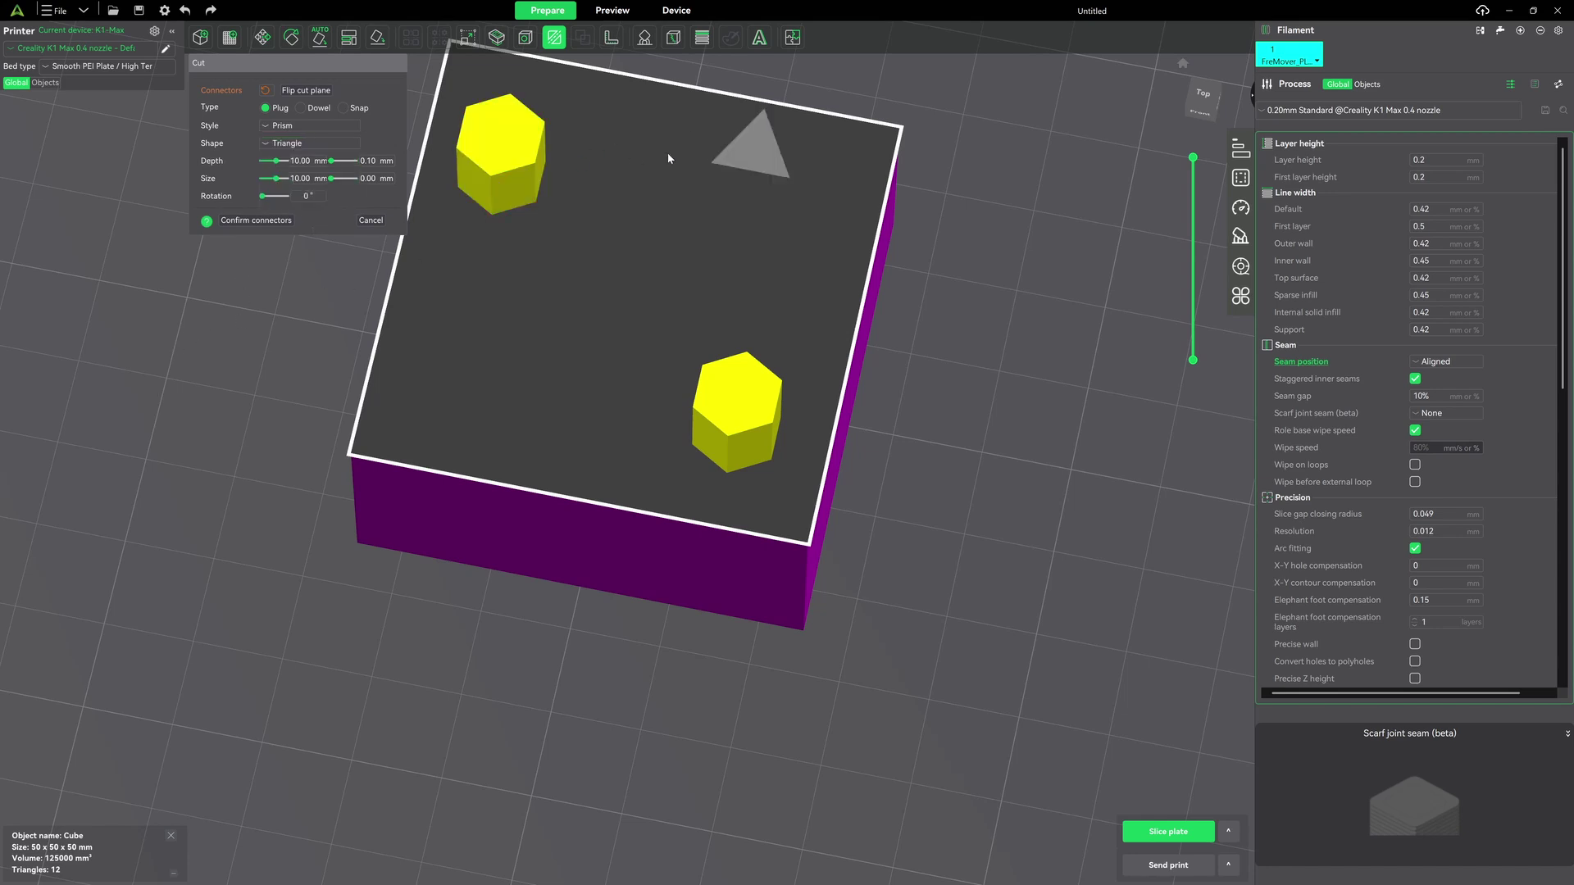
{"action": "key", "text": "0"}
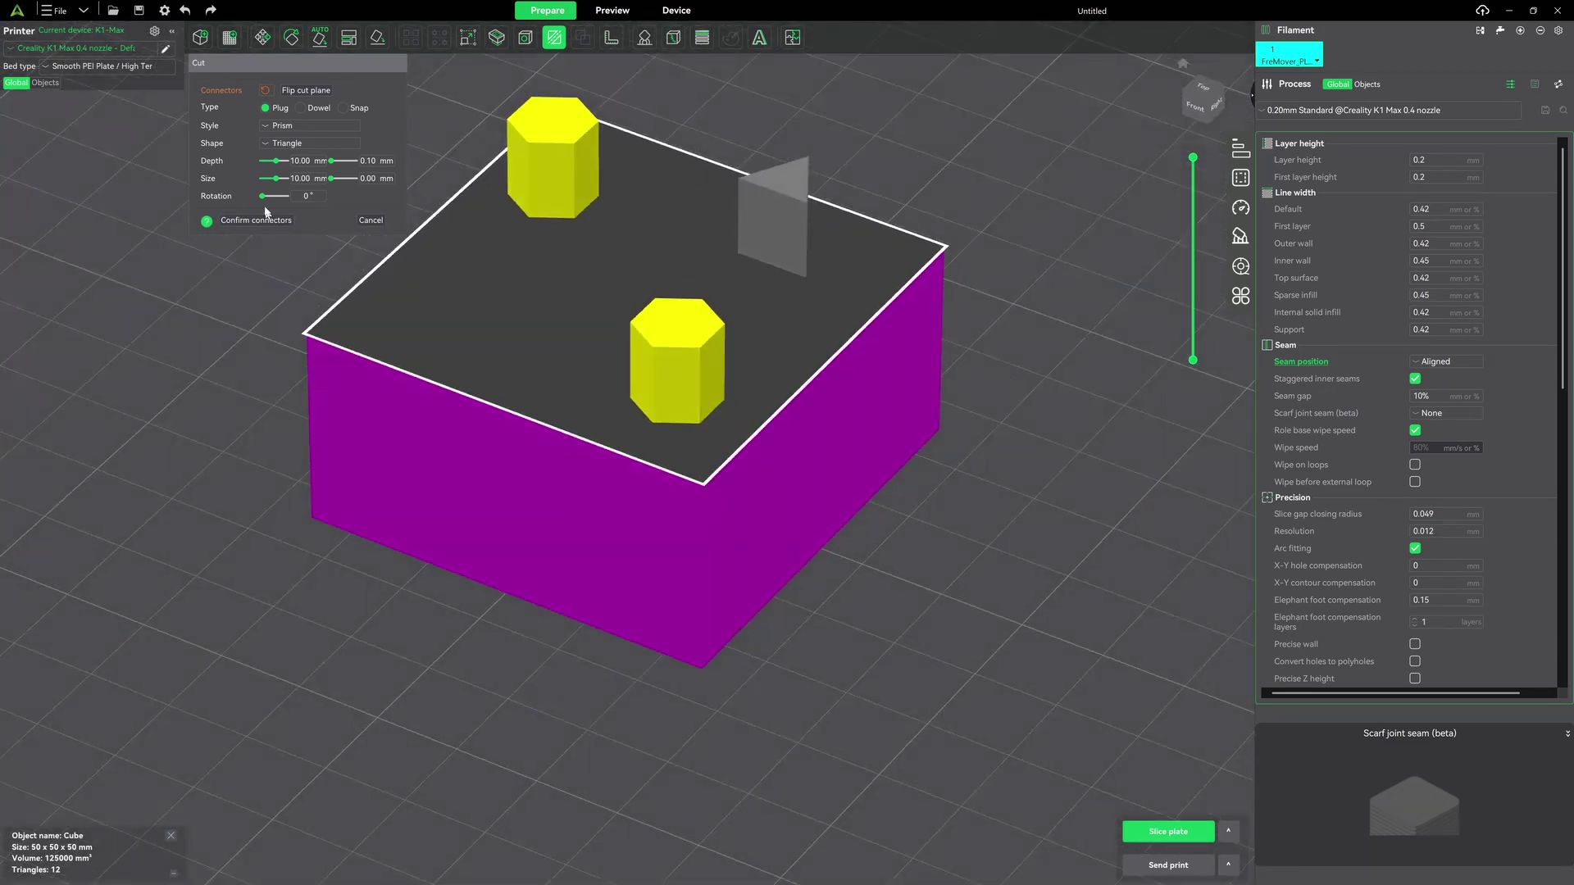
{"action": "left_click", "coordinate": [308, 142]}
{"action": "left_click", "coordinate": [292, 193]}
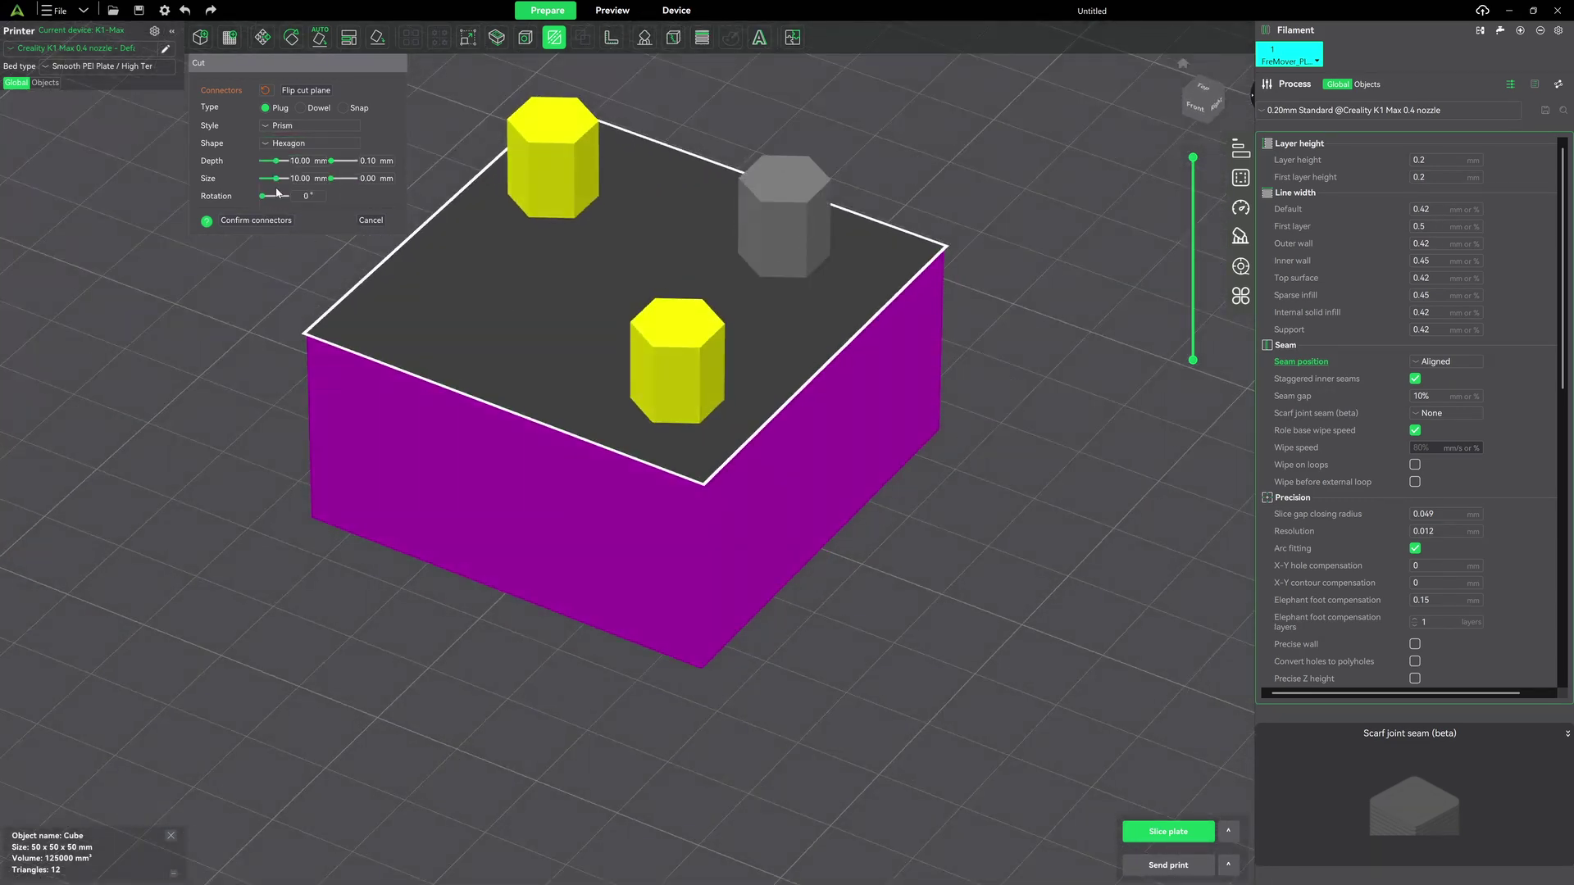
{"action": "left_click_drag", "start_coordinate": [931, 528], "coordinate": [935, 542]}
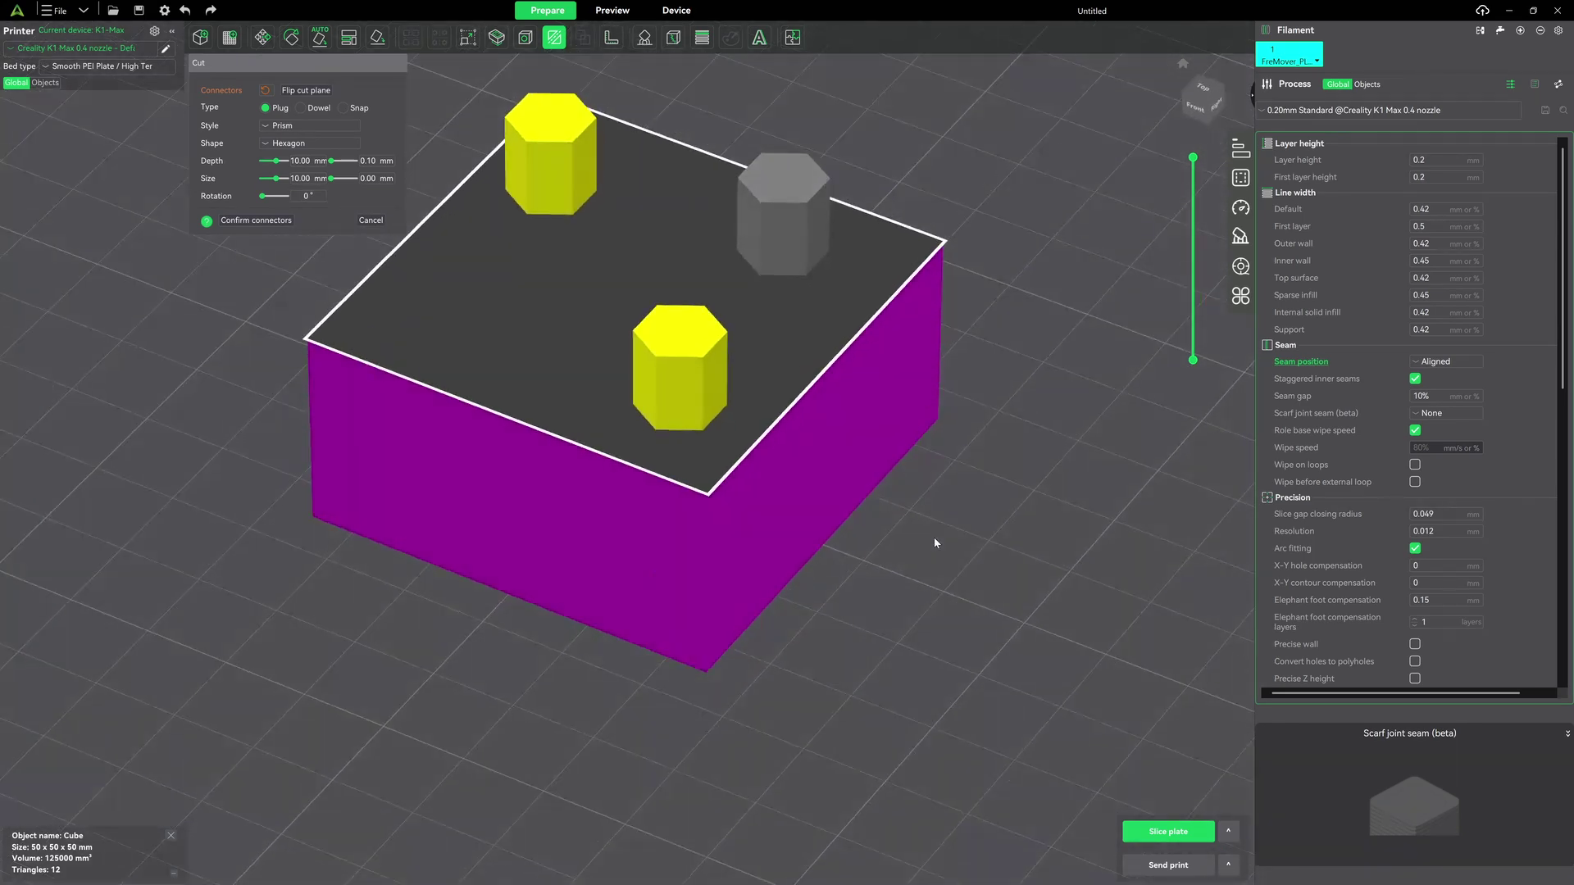
Confirm the three plug connectors and perform the planar cut on the cube.
{"action": "left_click", "coordinate": [256, 219]}
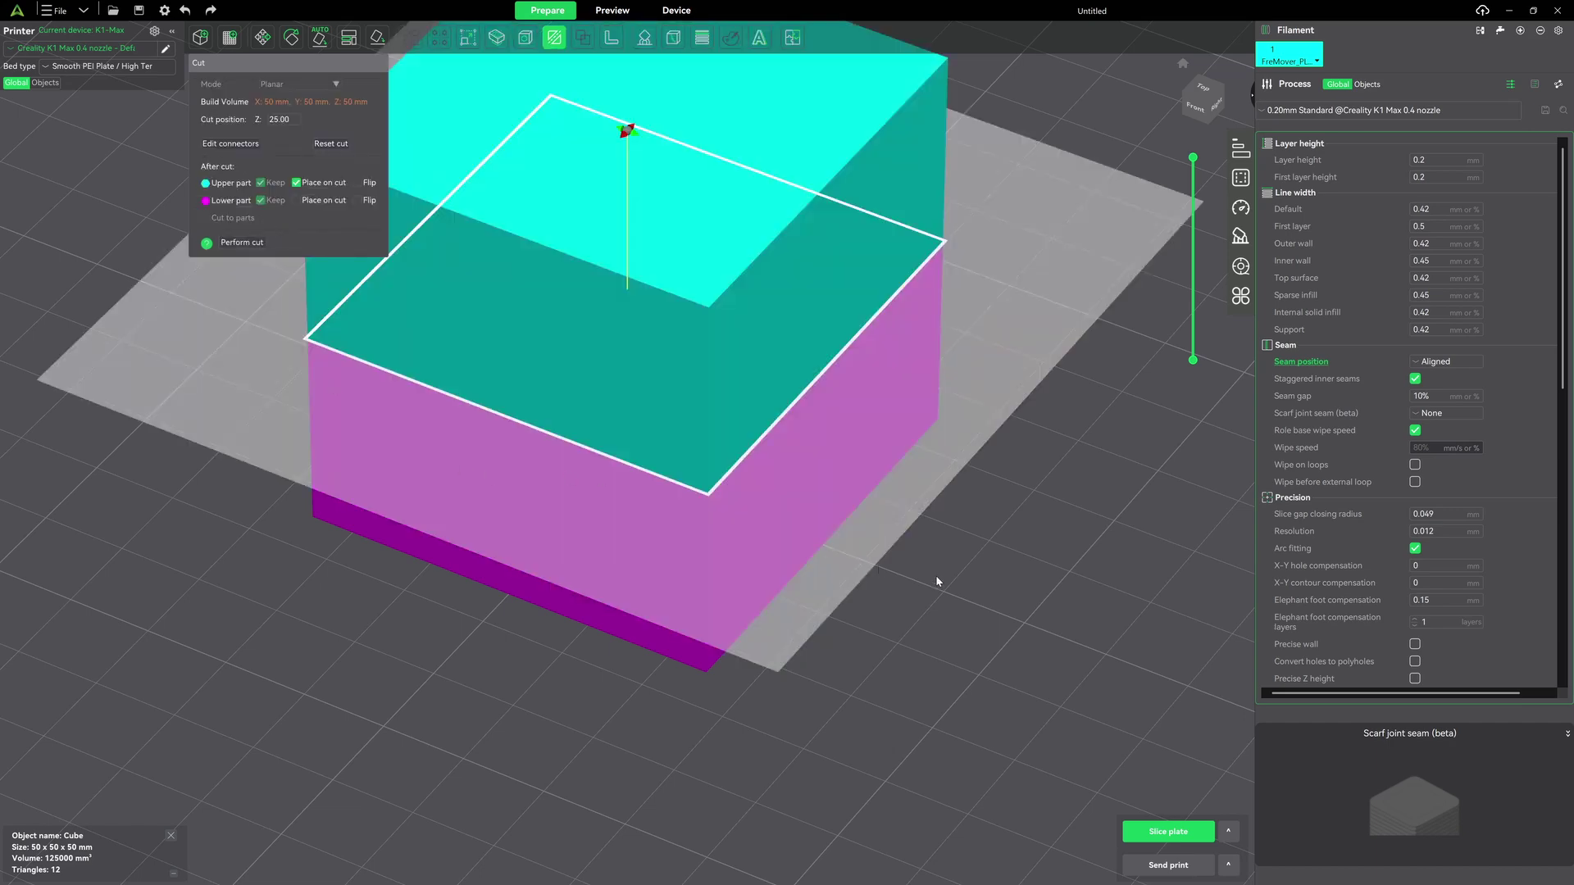
{"action": "key", "text": "3"}
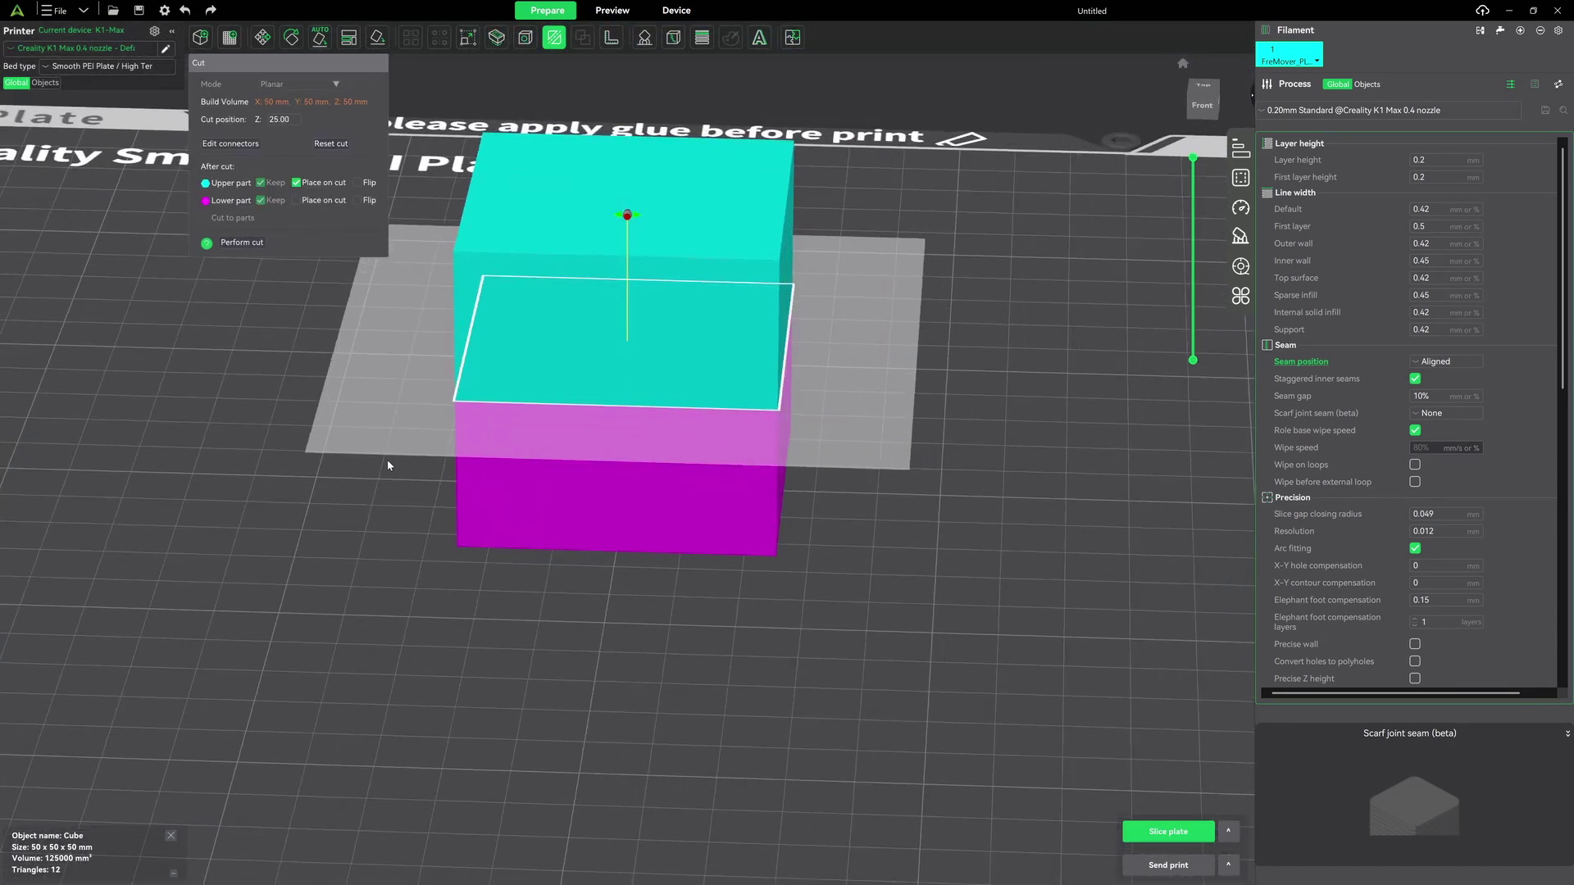
{"action": "left_click", "coordinate": [241, 242]}
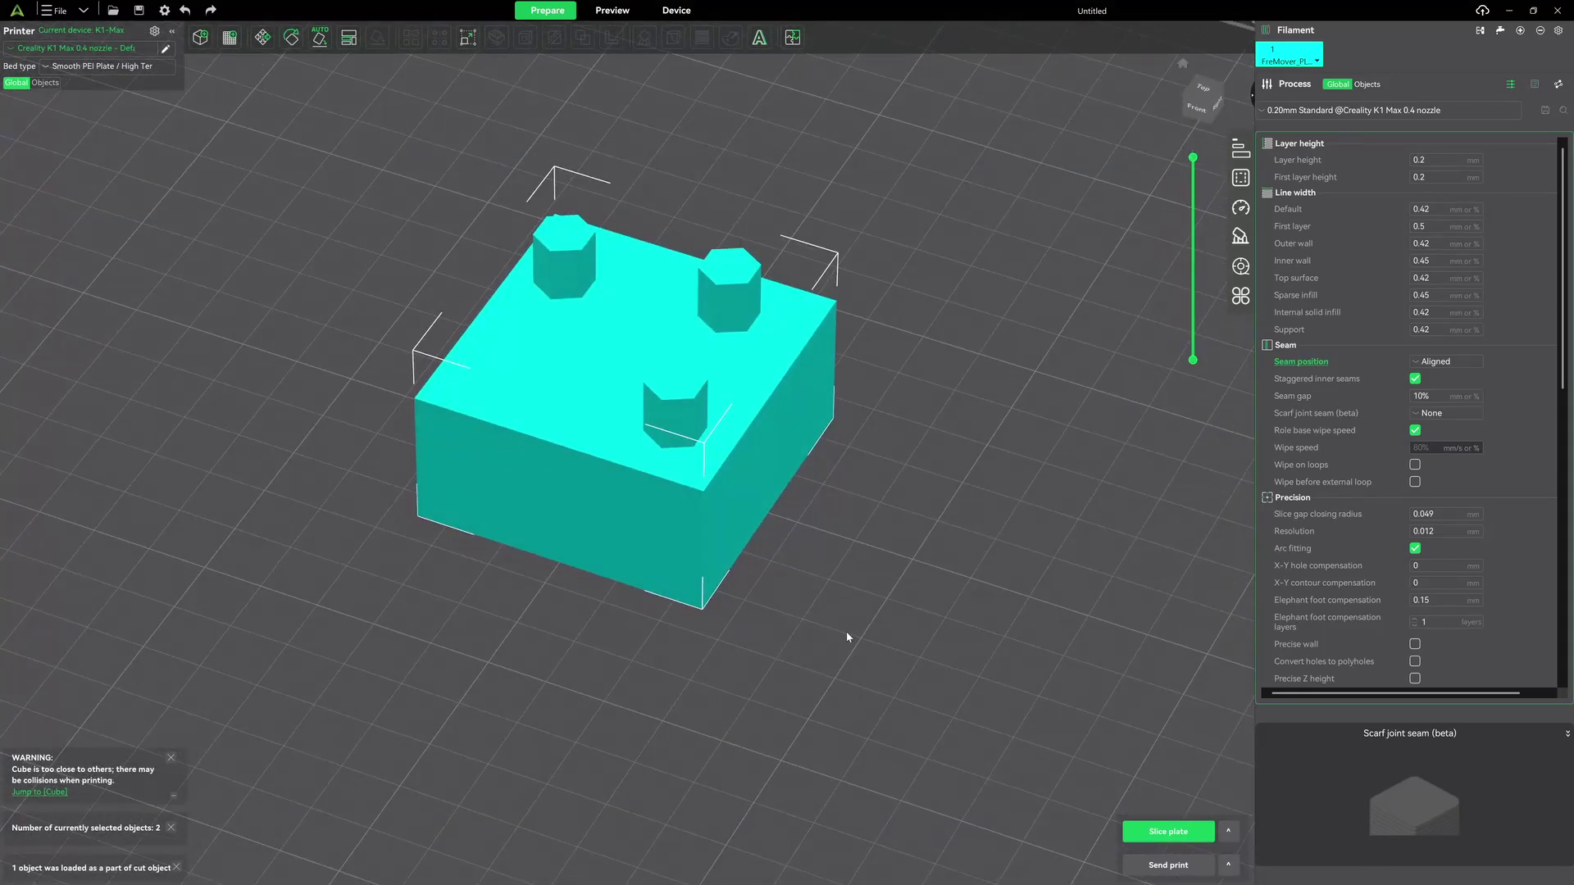
Select only the upper half of the cut cube and move it off the half with the plugs, beside it on the plate.
{"action": "right_click", "coordinate": [848, 637]}
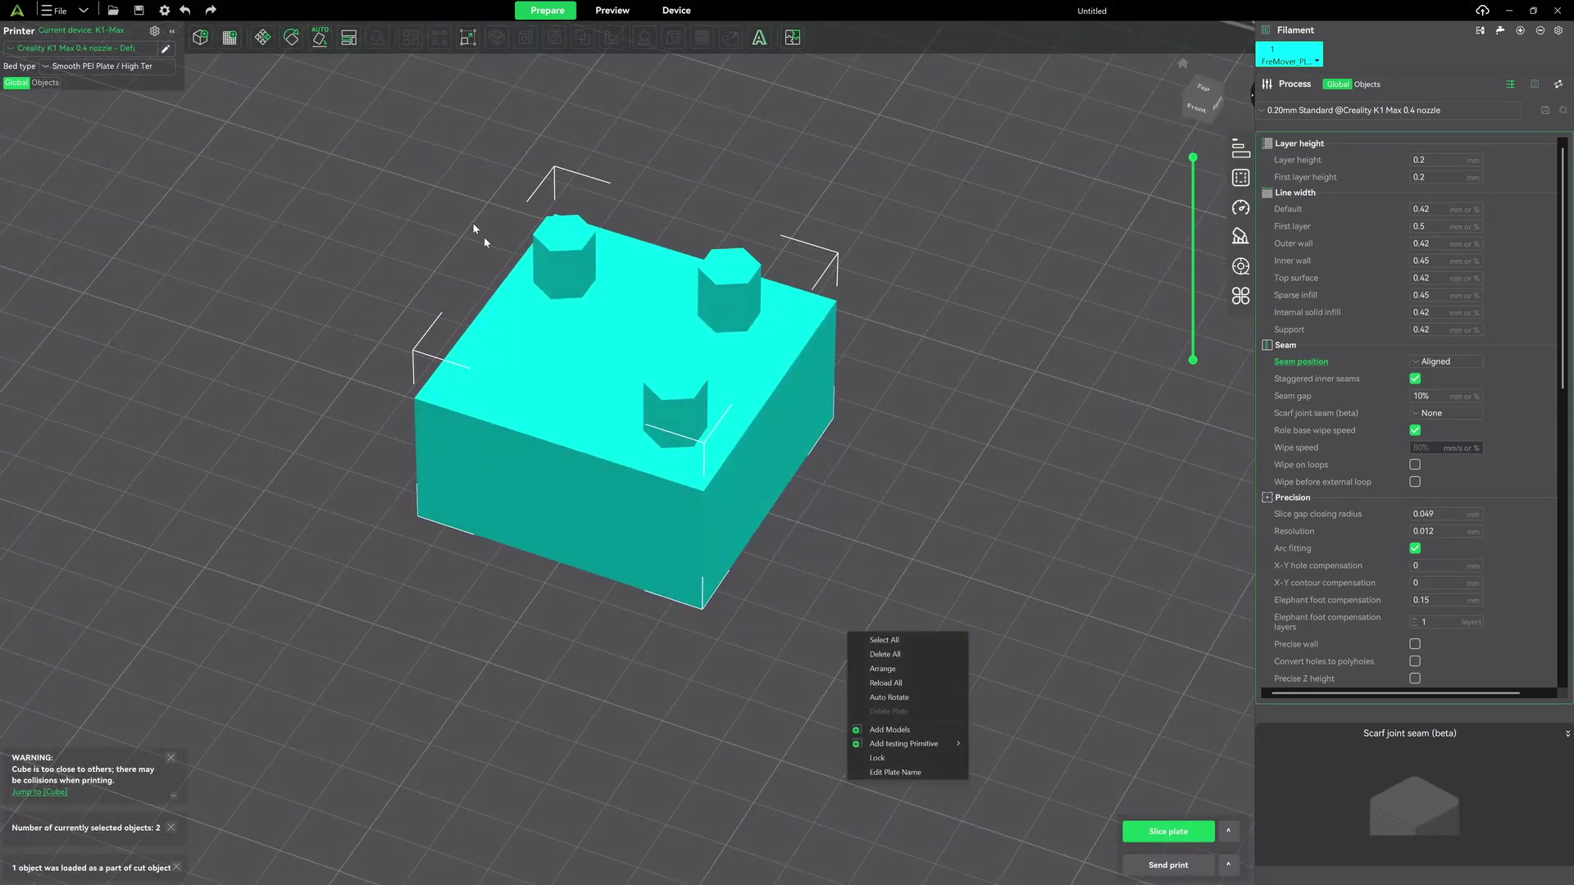
{"action": "left_click", "coordinate": [395, 340]}
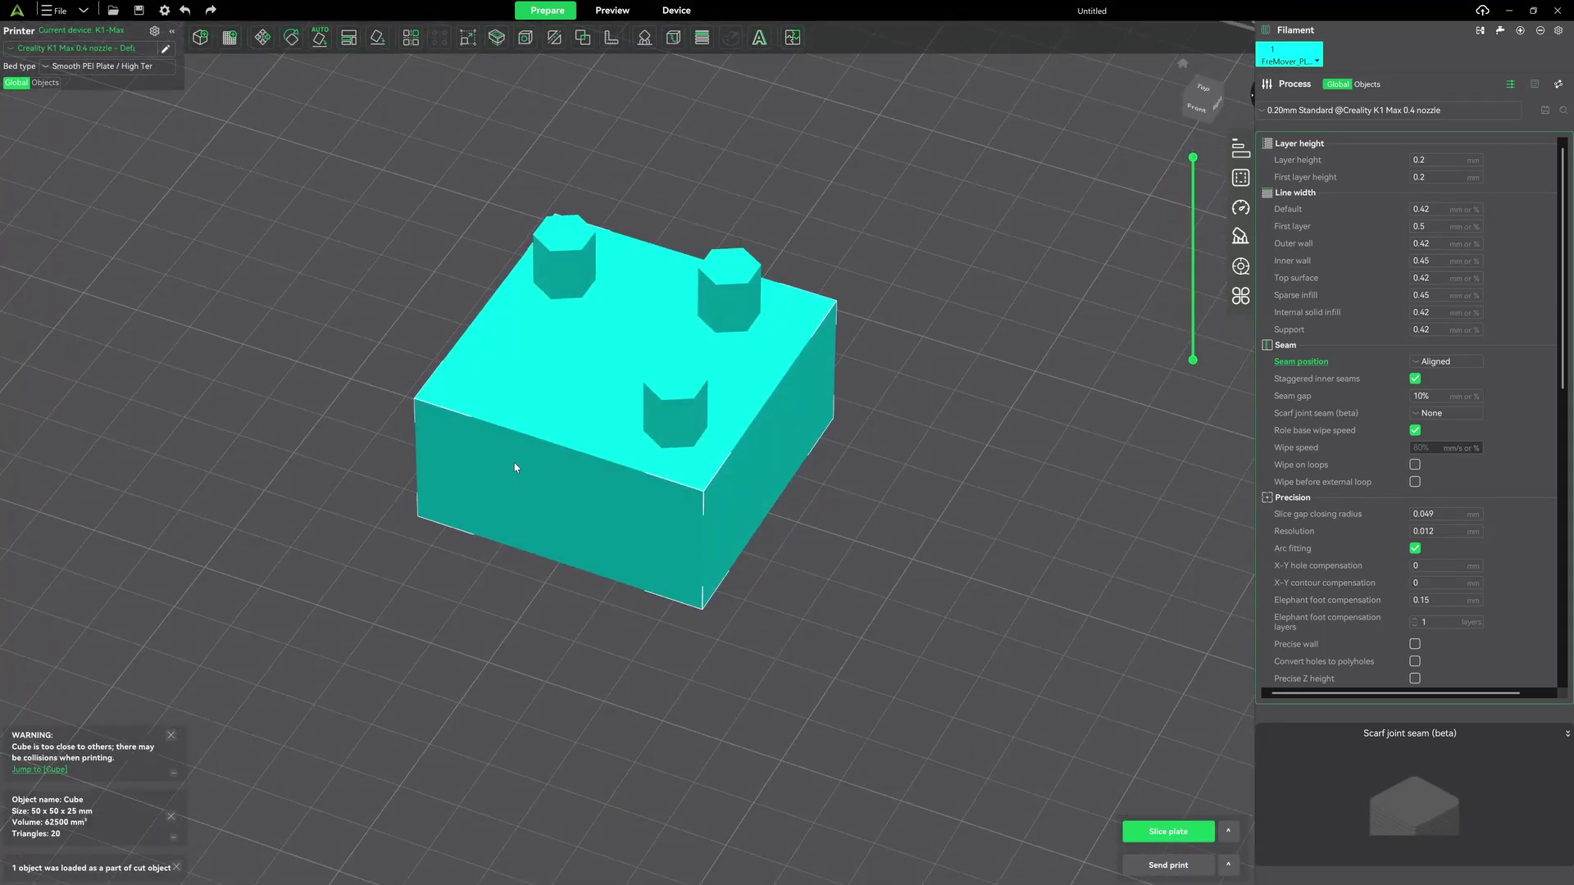
{"action": "left_click_drag", "start_coordinate": [836, 490], "coordinate": [877, 580]}
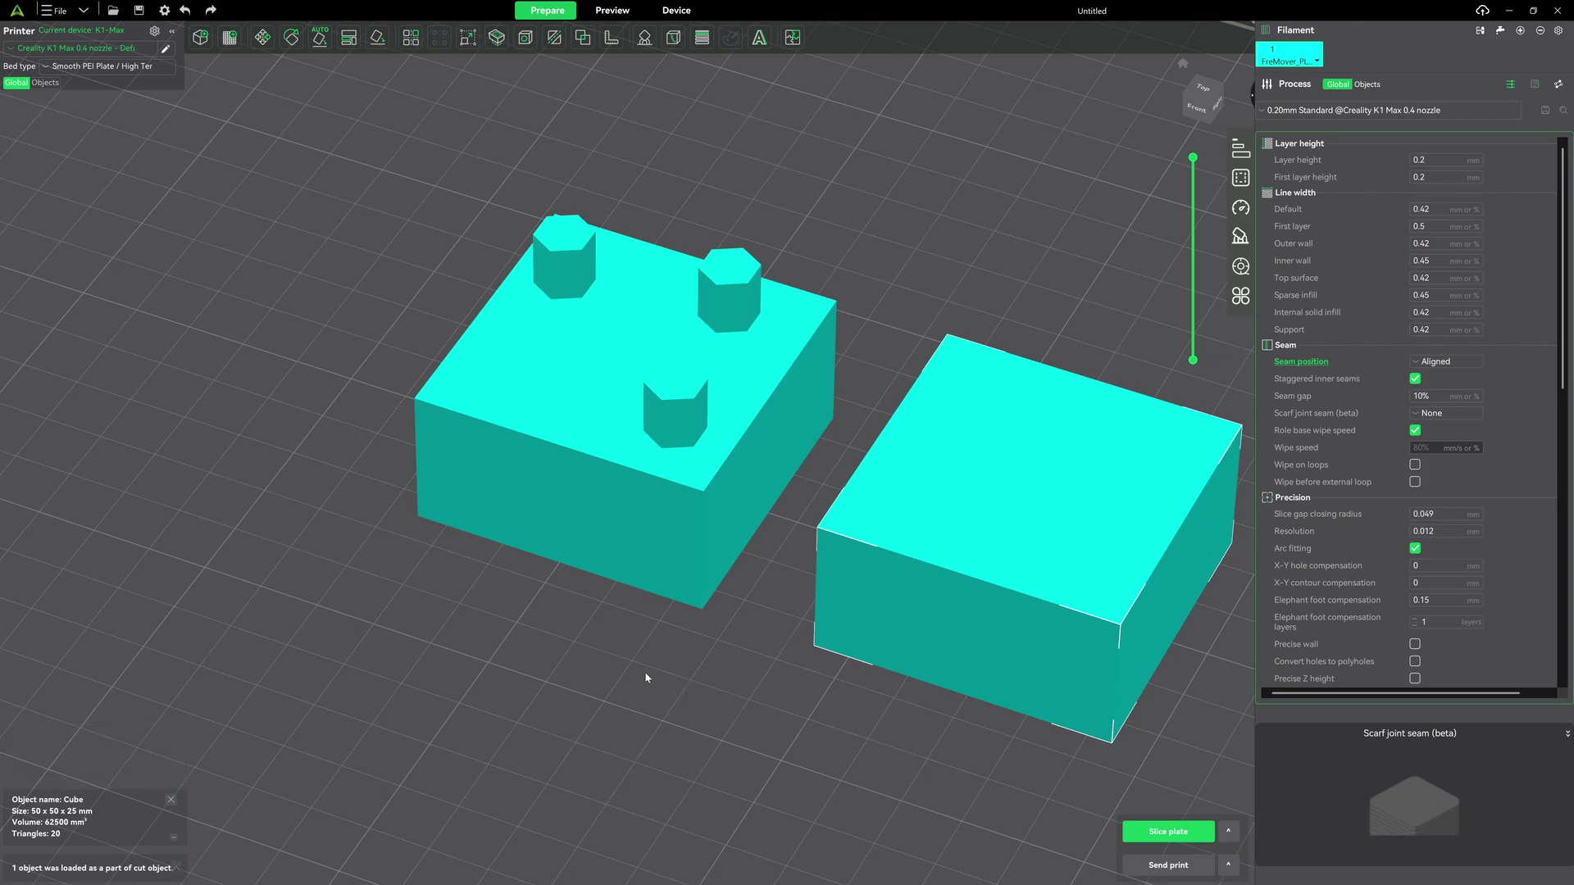
Lay the separated half on its solid top face so the connector holes point upward.
{"action": "mouse_move", "coordinate": [686, 685]}
{"action": "left_mouse_down"}
{"action": "mouse_move", "coordinate": [685, 623]}
{"action": "mouse_move", "coordinate": [686, 675]}
{"action": "left_mouse_up"}
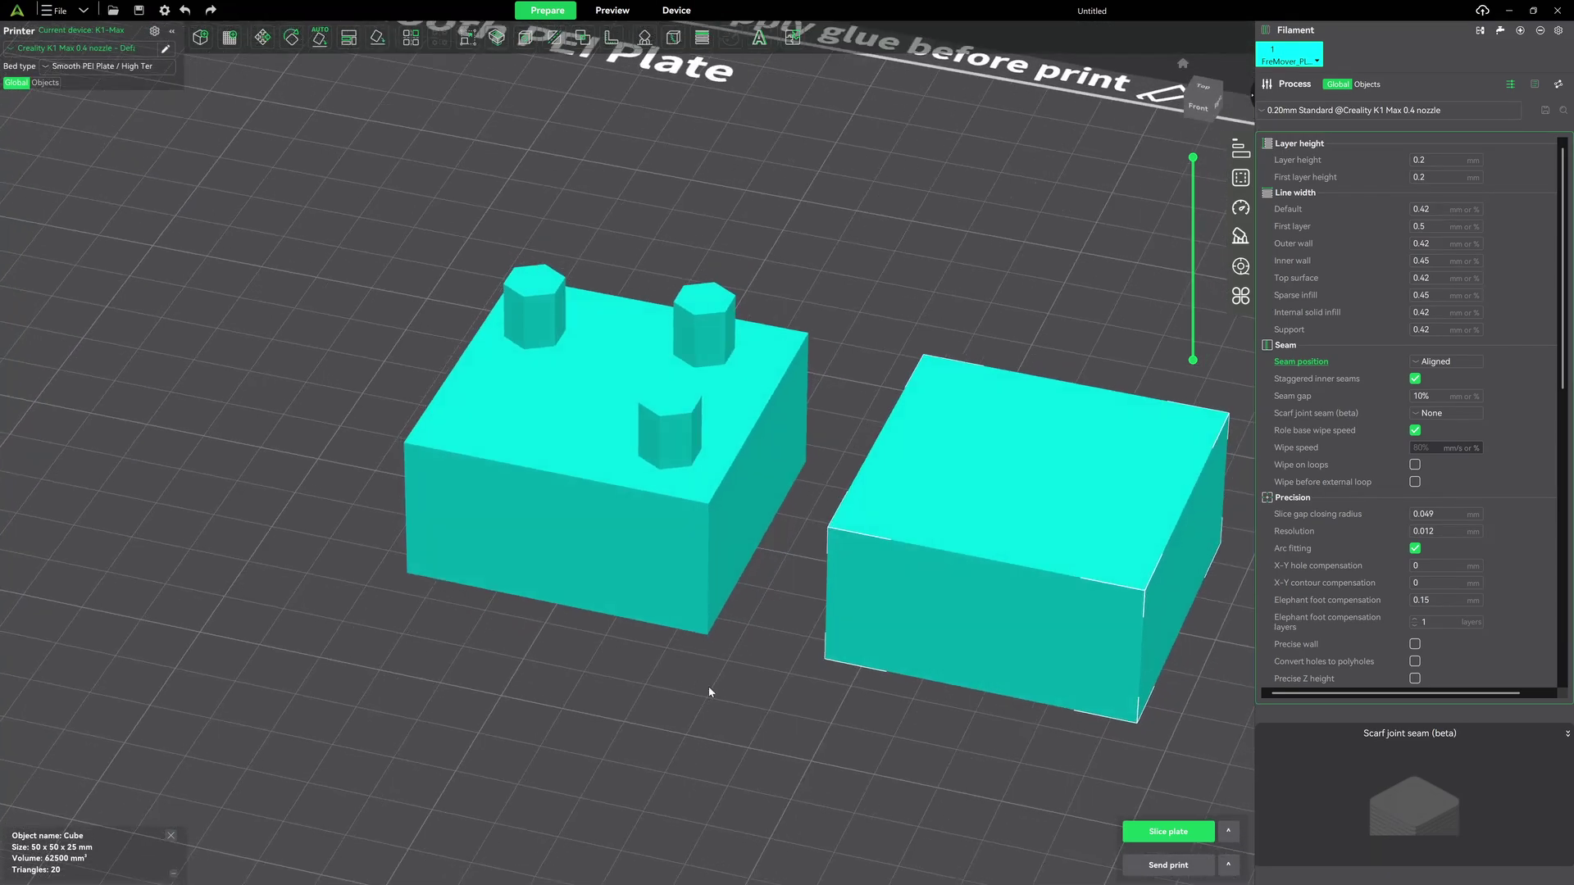
{"action": "scroll", "coordinate": [708, 686], "scroll_direction": "up", "scroll_amount": 4}
{"action": "scroll", "coordinate": [708, 686], "scroll_direction": "down", "scroll_amount": 3}
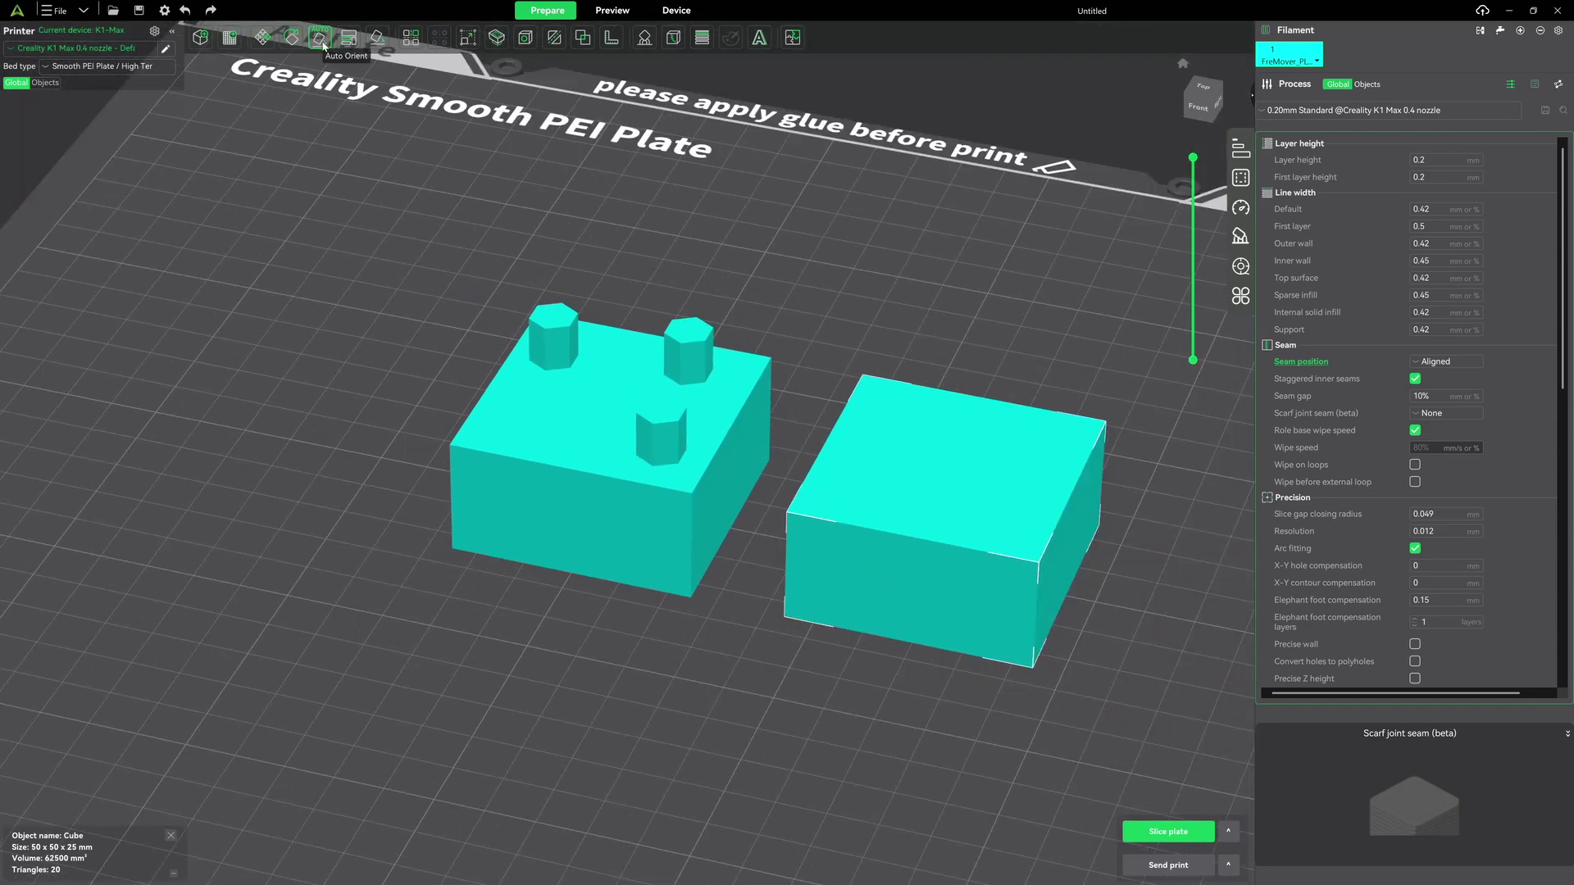
{"action": "left_click", "coordinate": [377, 37]}
{"action": "left_click", "coordinate": [889, 455]}
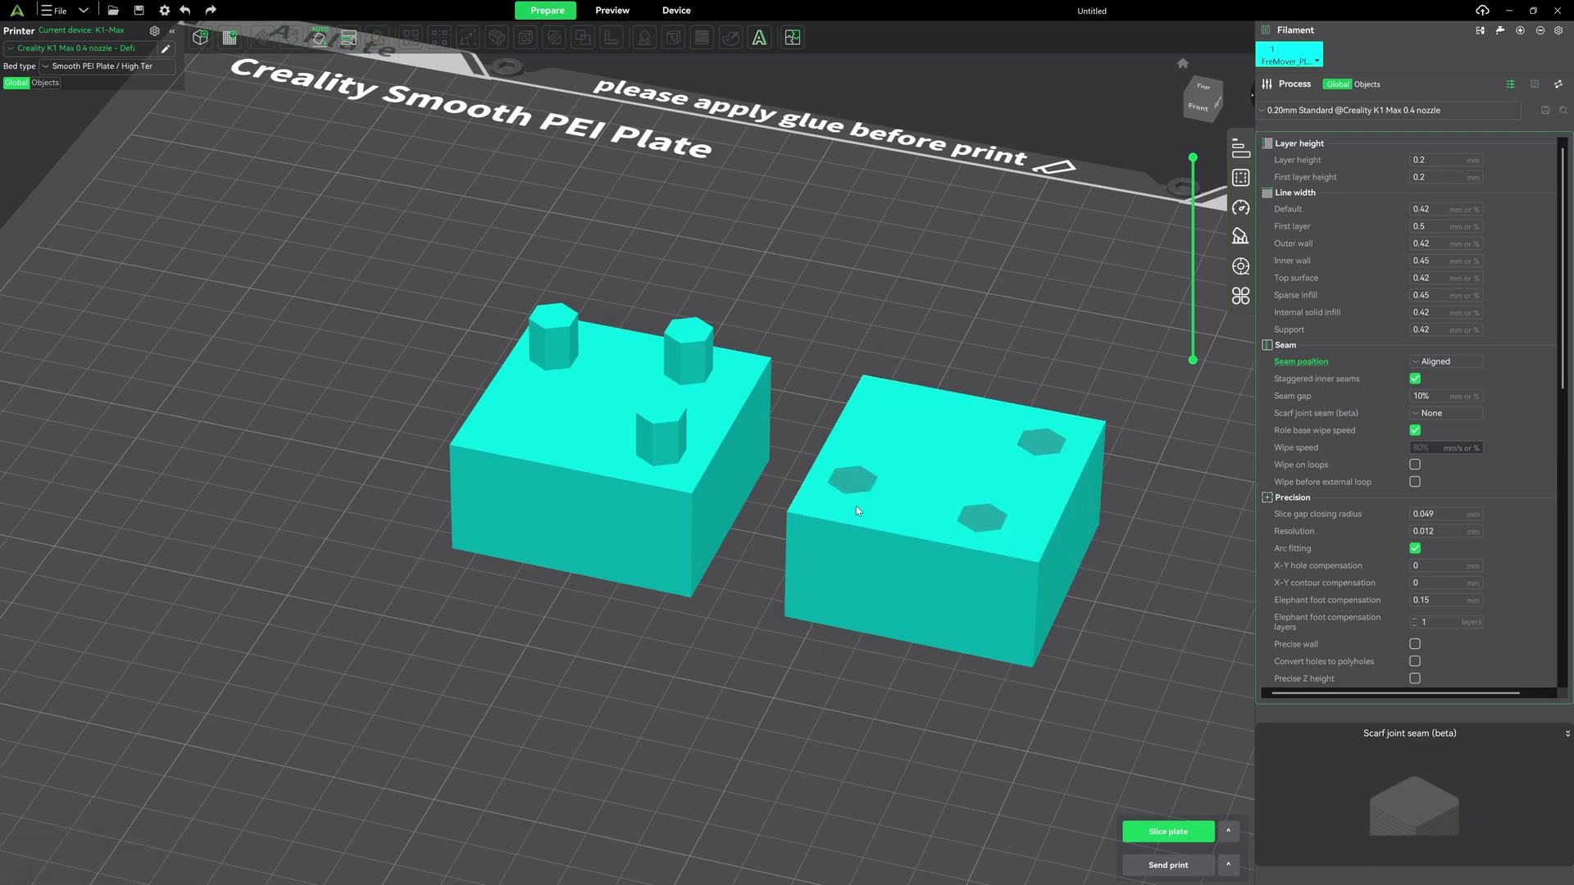
Slice the plate with both cube halves and inspect the plugs and holes in the preview.
{"action": "scroll", "coordinate": [855, 506], "scroll_direction": "up", "scroll_amount": 3}
{"action": "scroll", "coordinate": [876, 492], "scroll_direction": "down", "scroll_amount": 4}
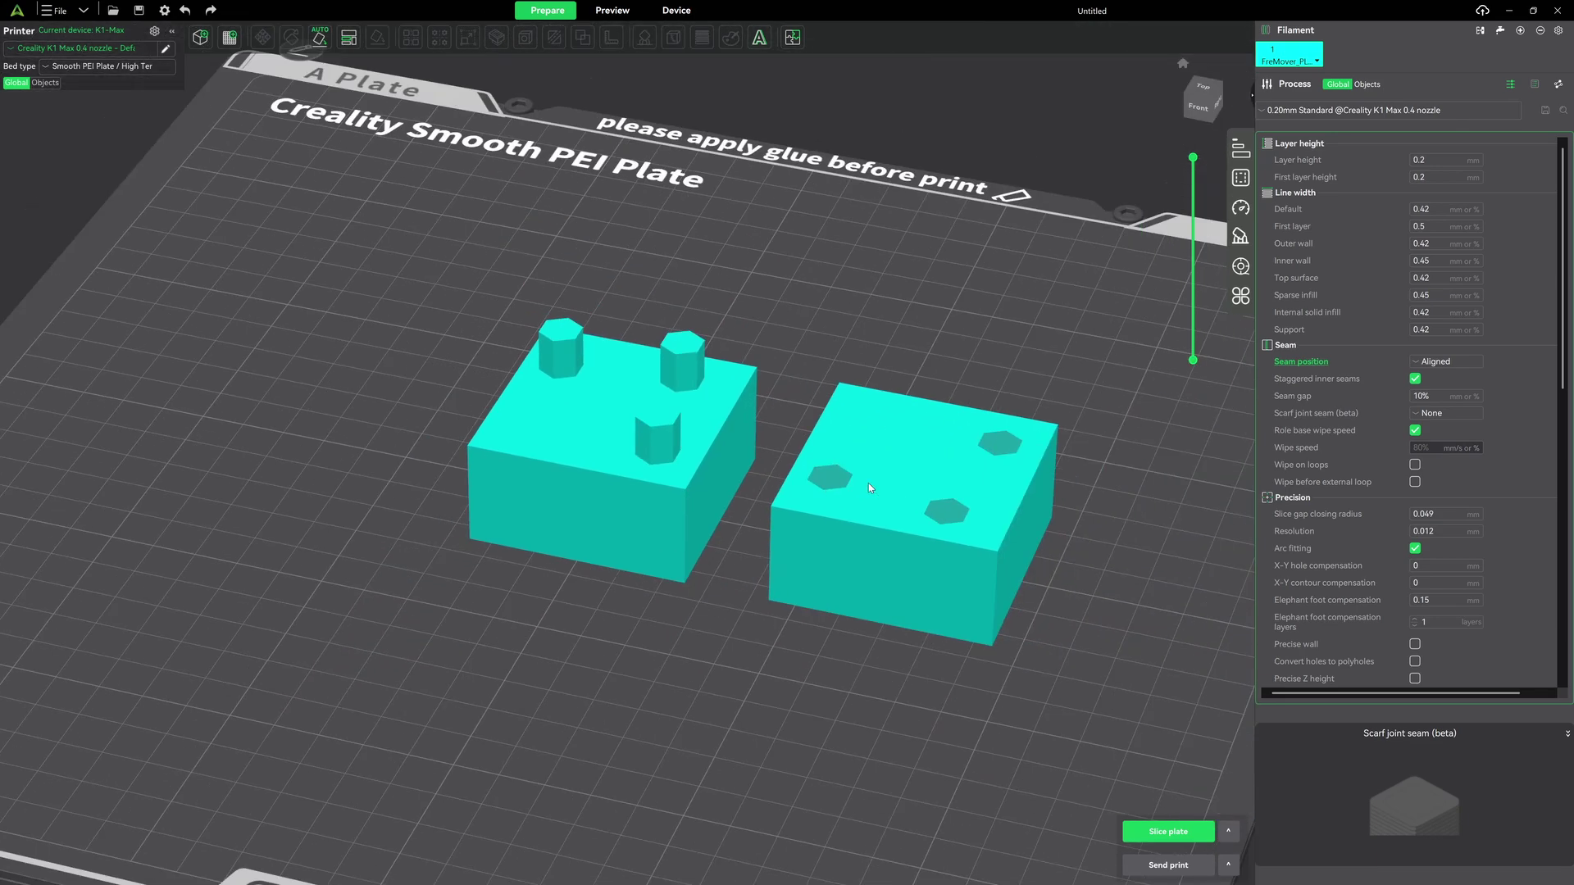
{"action": "scroll", "coordinate": [911, 666], "scroll_direction": "up", "scroll_amount": 3}
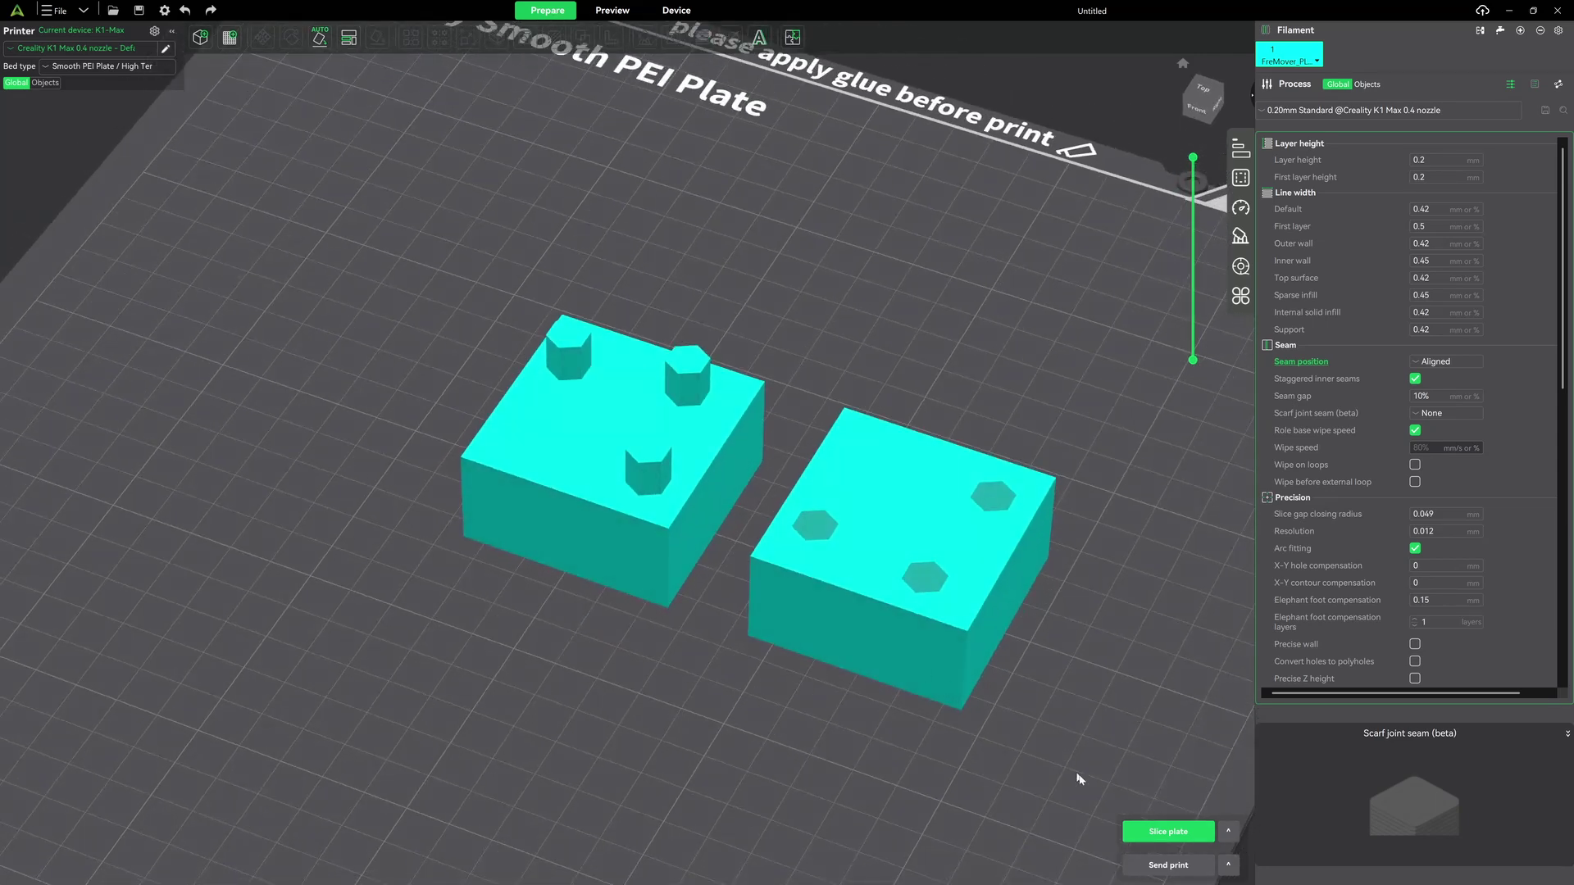
{"action": "left_click", "coordinate": [1133, 833]}
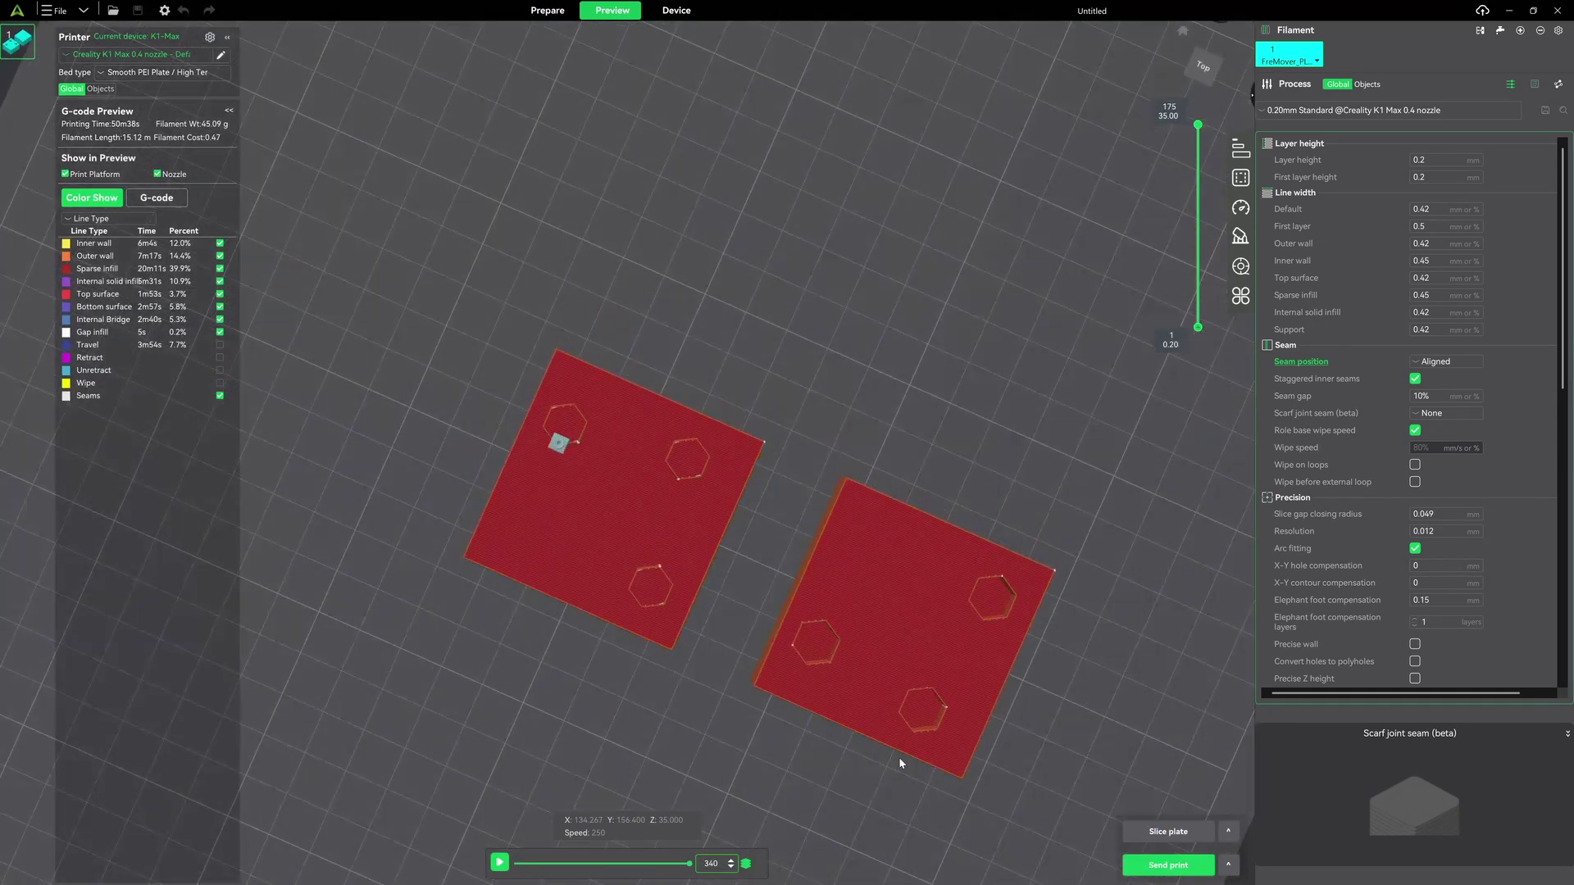
{"action": "mouse_move", "coordinate": [901, 741]}
{"action": "left_mouse_down"}
{"action": "mouse_move", "coordinate": [900, 727]}
{"action": "mouse_move", "coordinate": [891, 743]}
{"action": "left_mouse_up"}
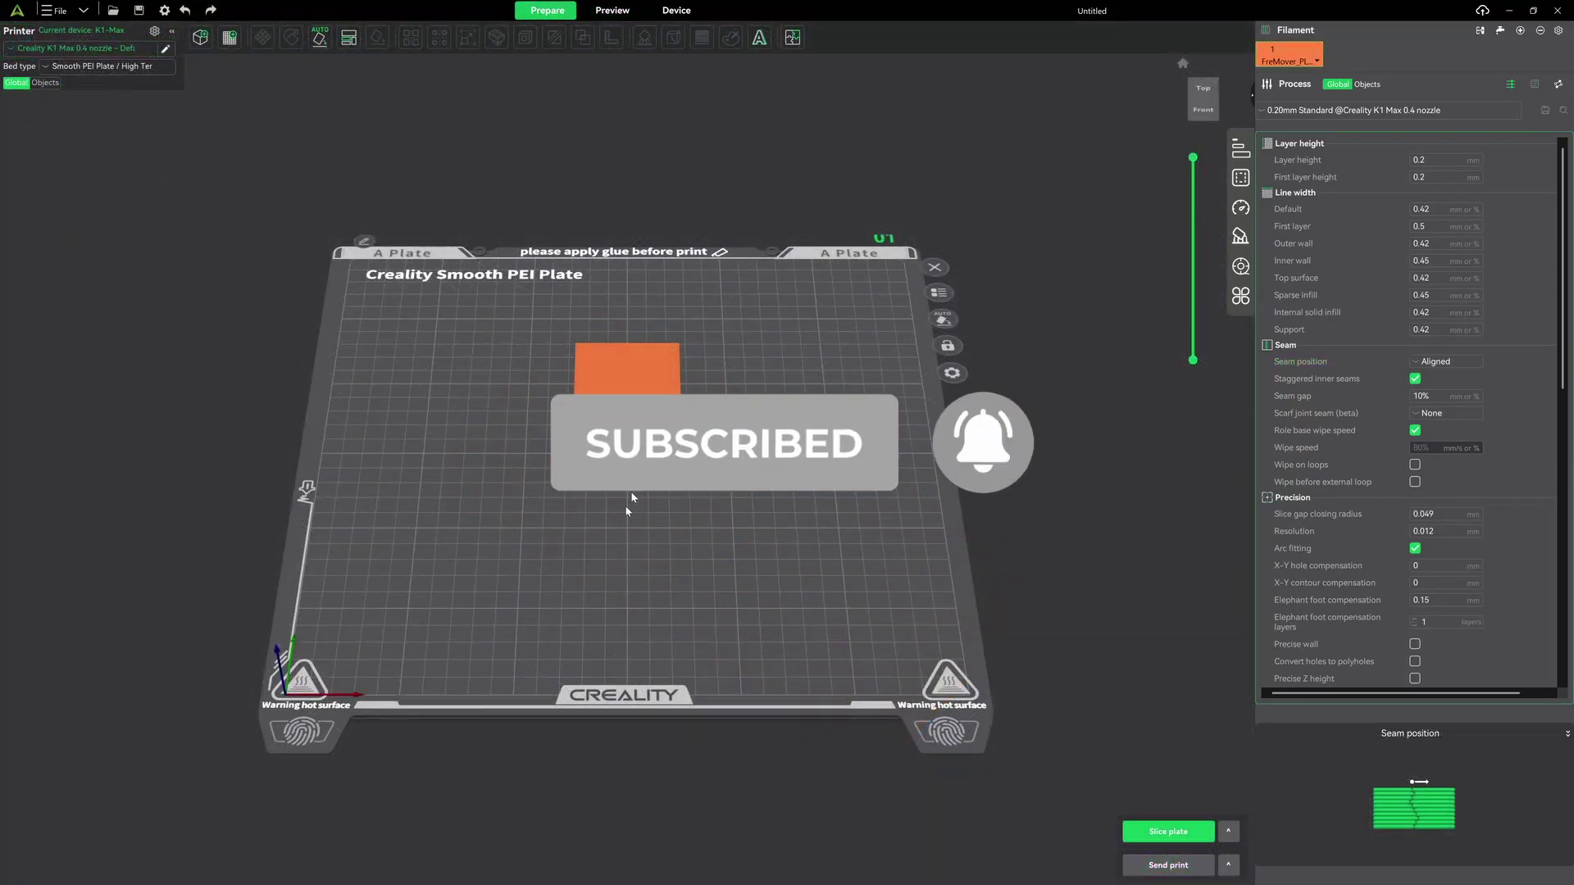
Start a planar cut at Z 25 mm through the new 50 mm cube and begin adding connectors.
{"action": "key", "text": "ctrl+a"}
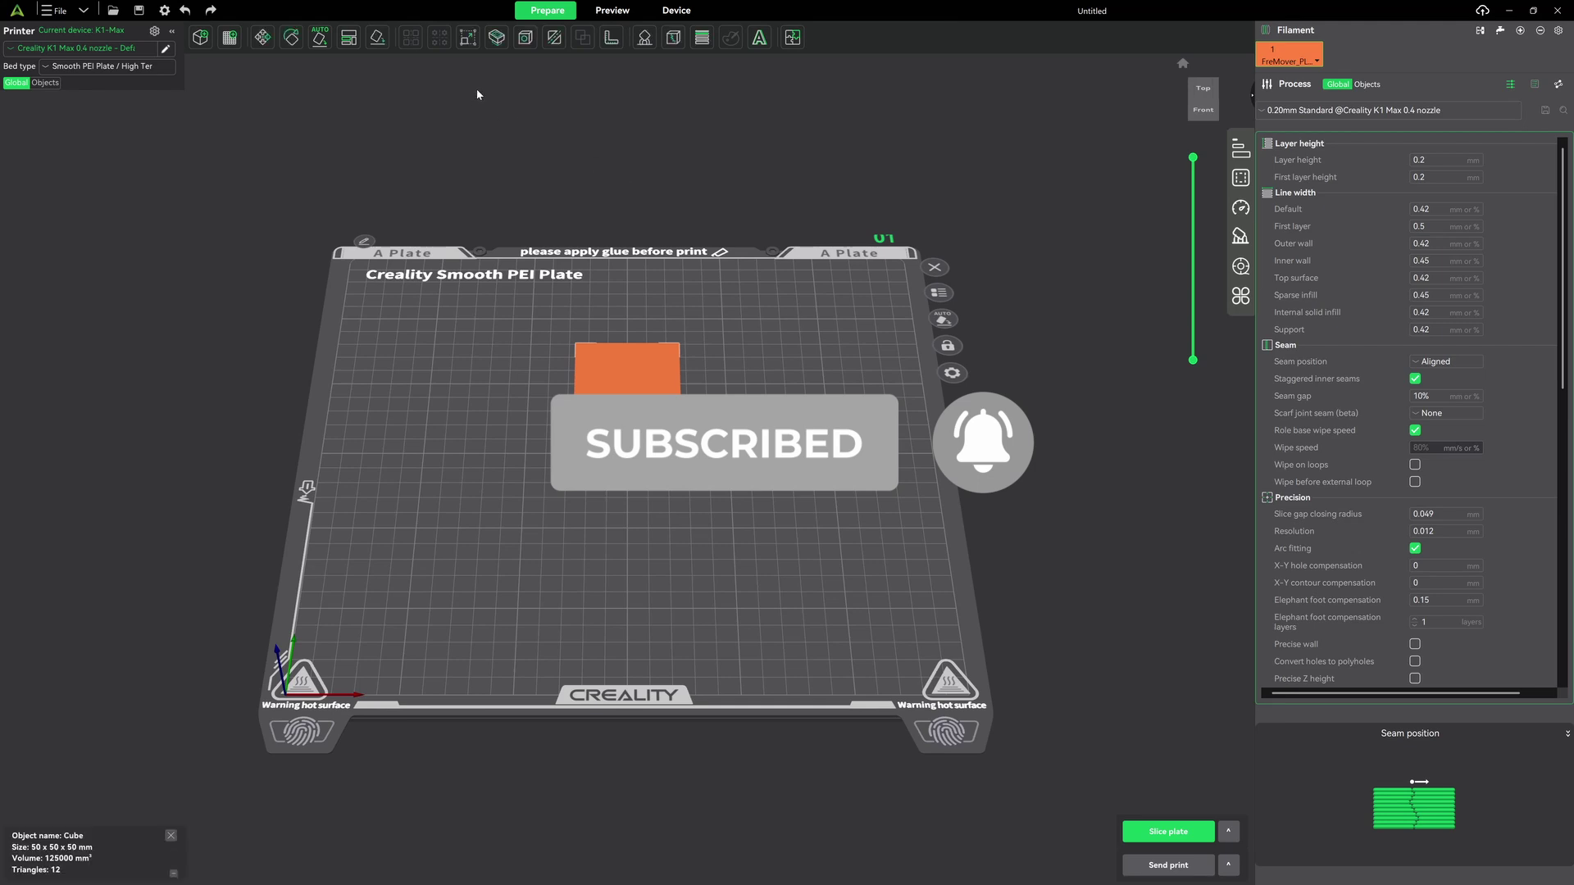
{"action": "left_click", "coordinate": [554, 36]}
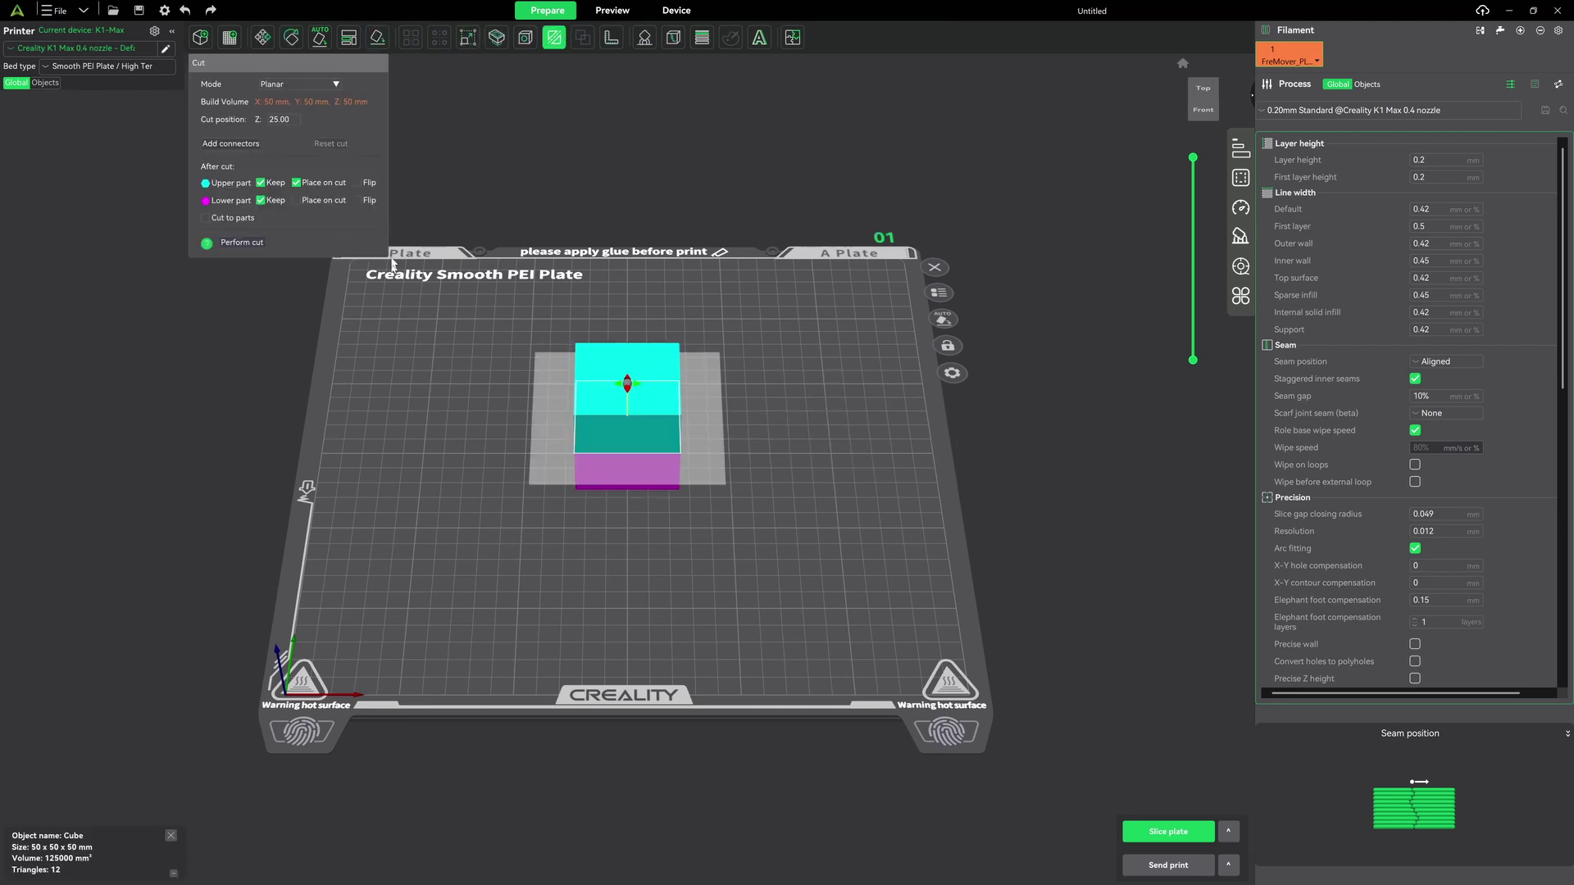
{"action": "left_click", "coordinate": [231, 143]}
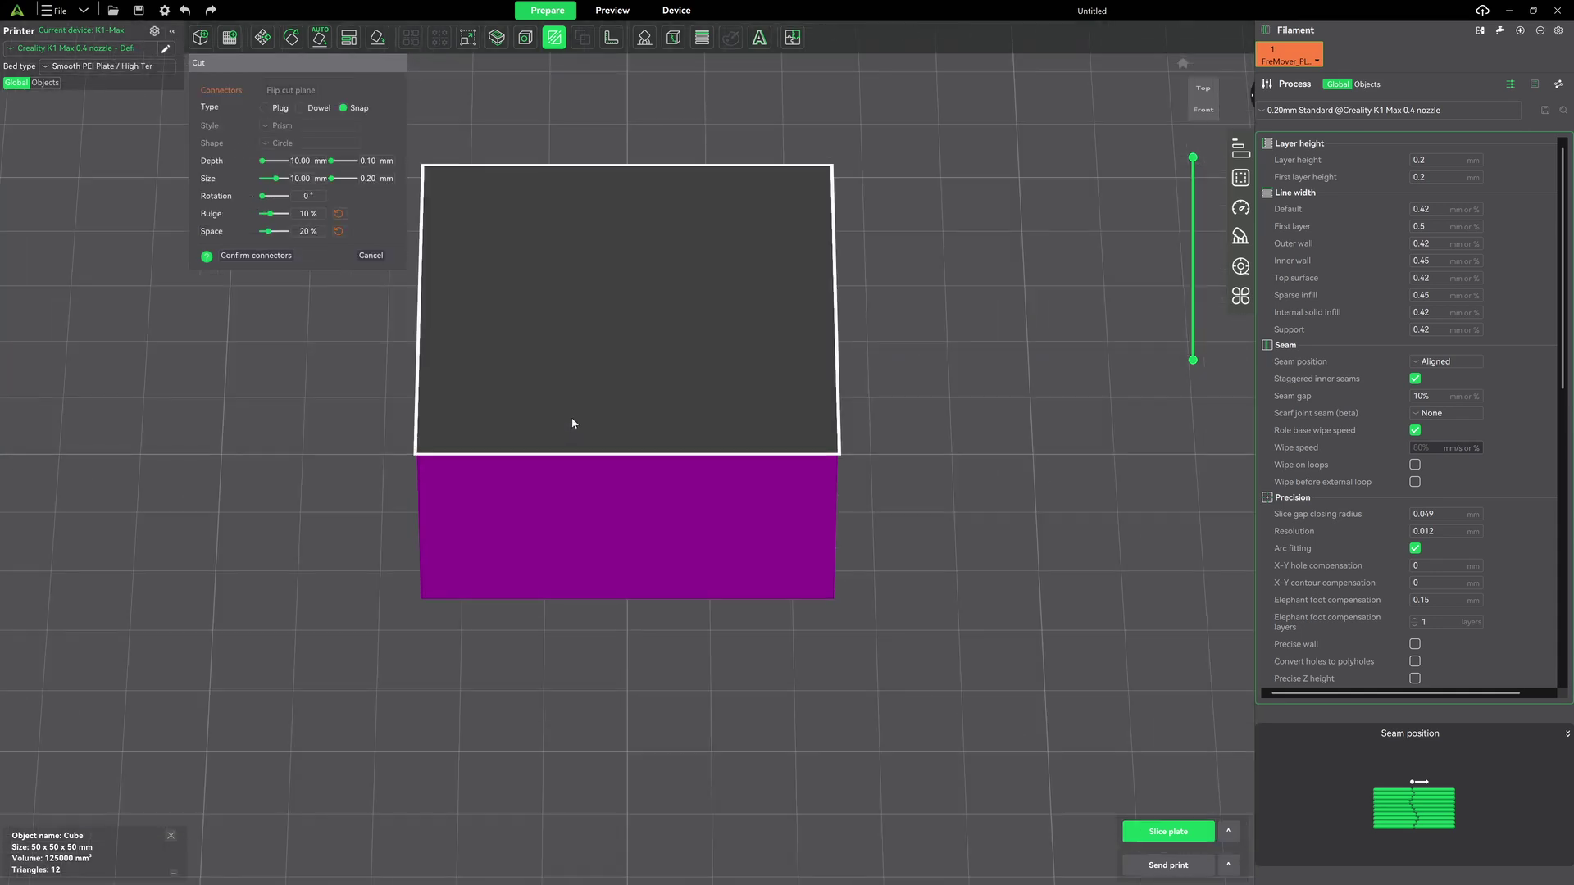
Set the connector type to Snap and place one snap connector near the back-left corner of the cut face.
{"action": "left_click", "coordinate": [343, 108]}
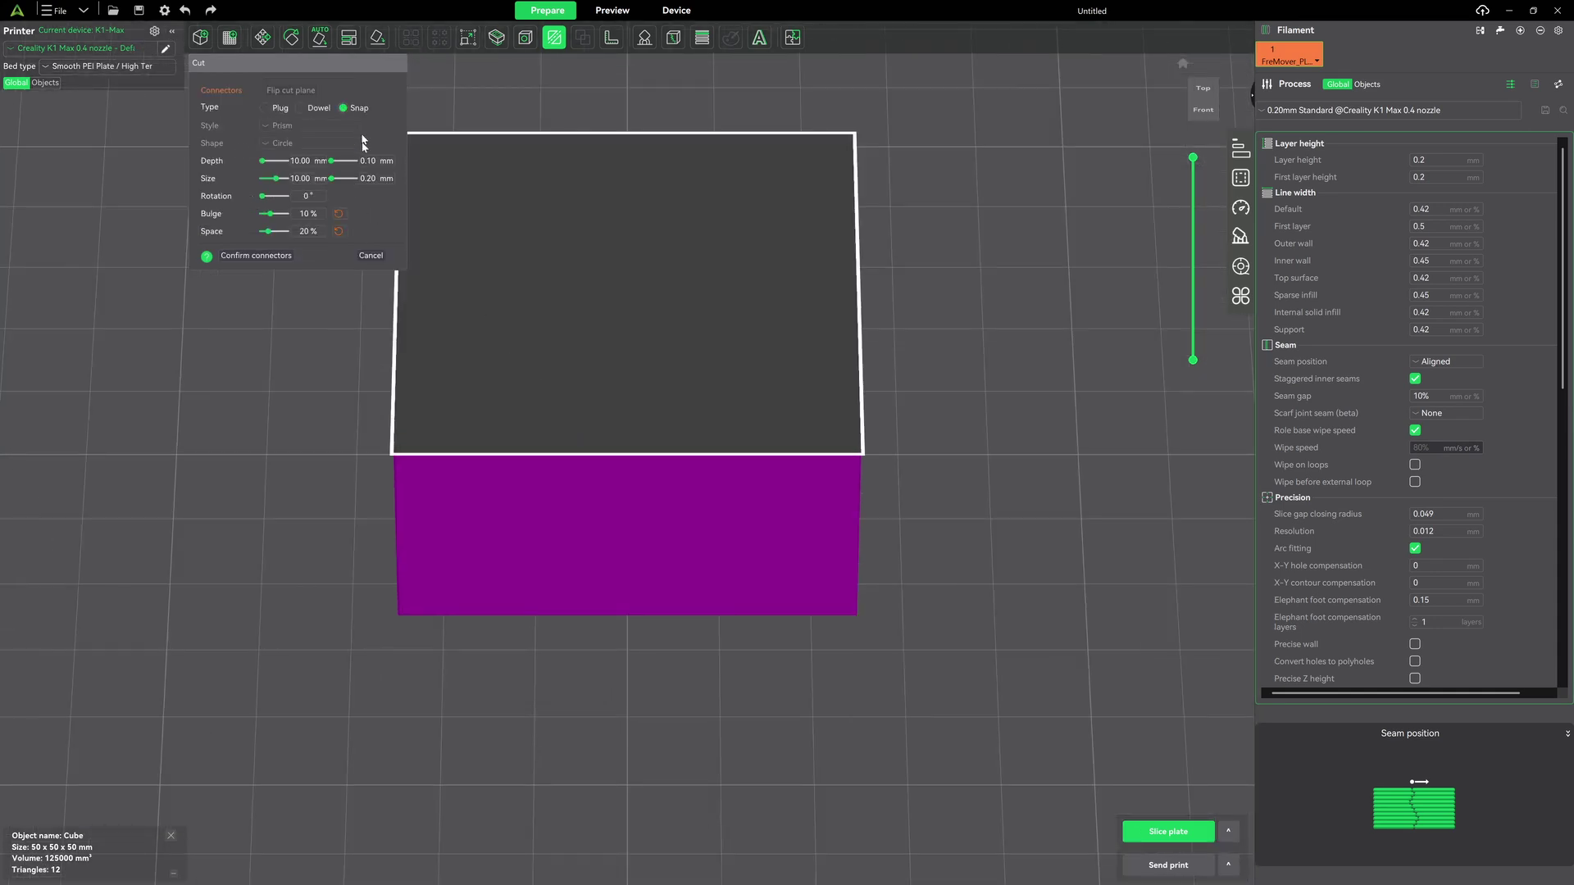
{"action": "scroll", "coordinate": [591, 322], "scroll_direction": "down", "scroll_amount": 3}
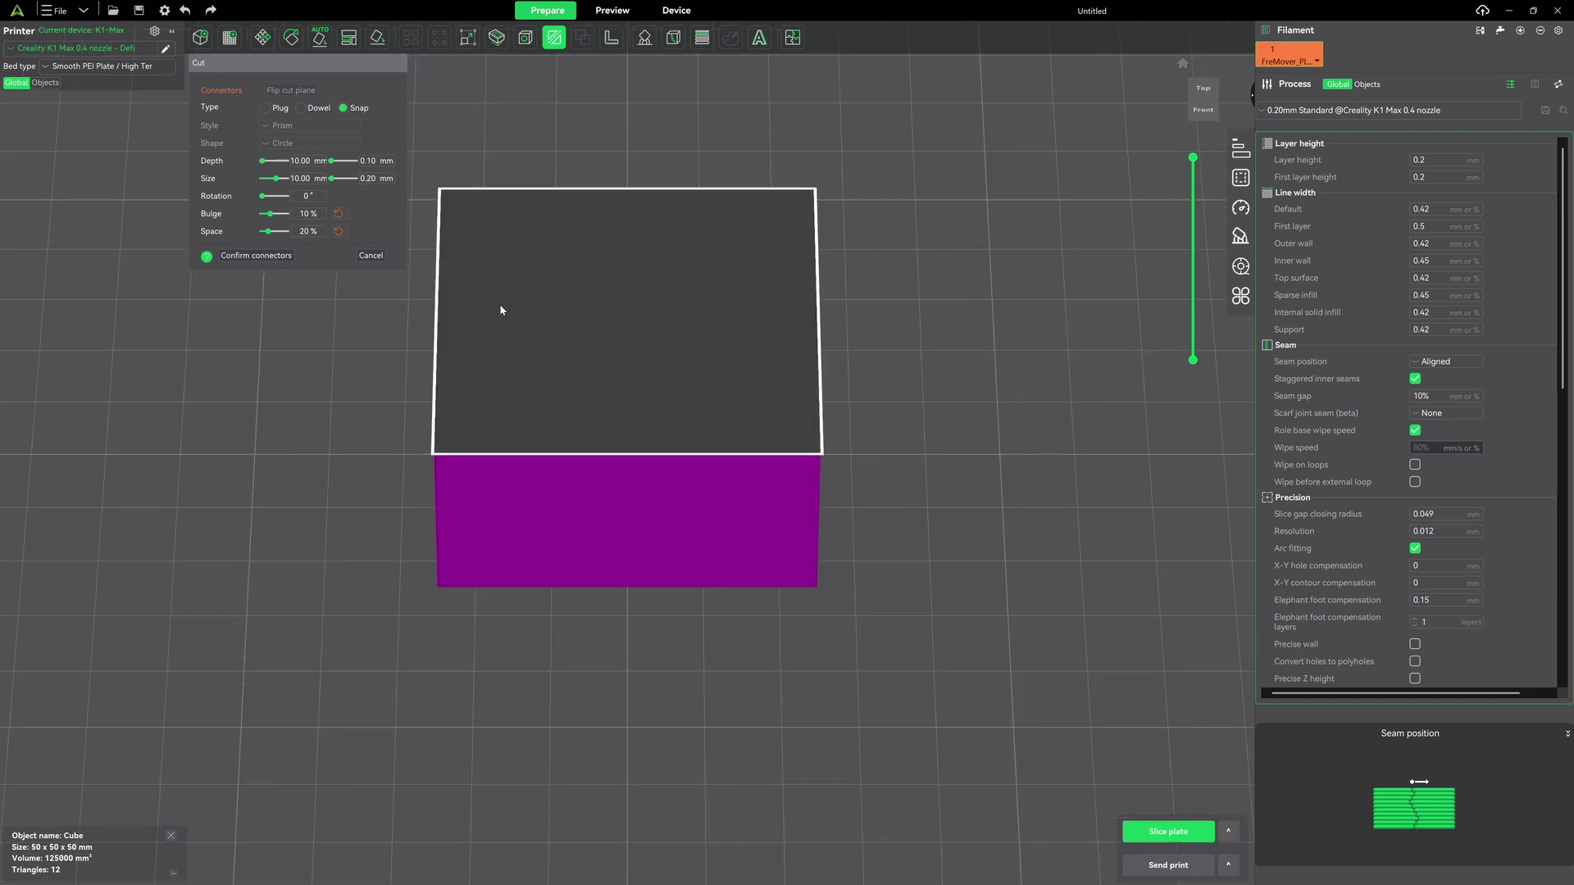
{"action": "left_click", "coordinate": [518, 292]}
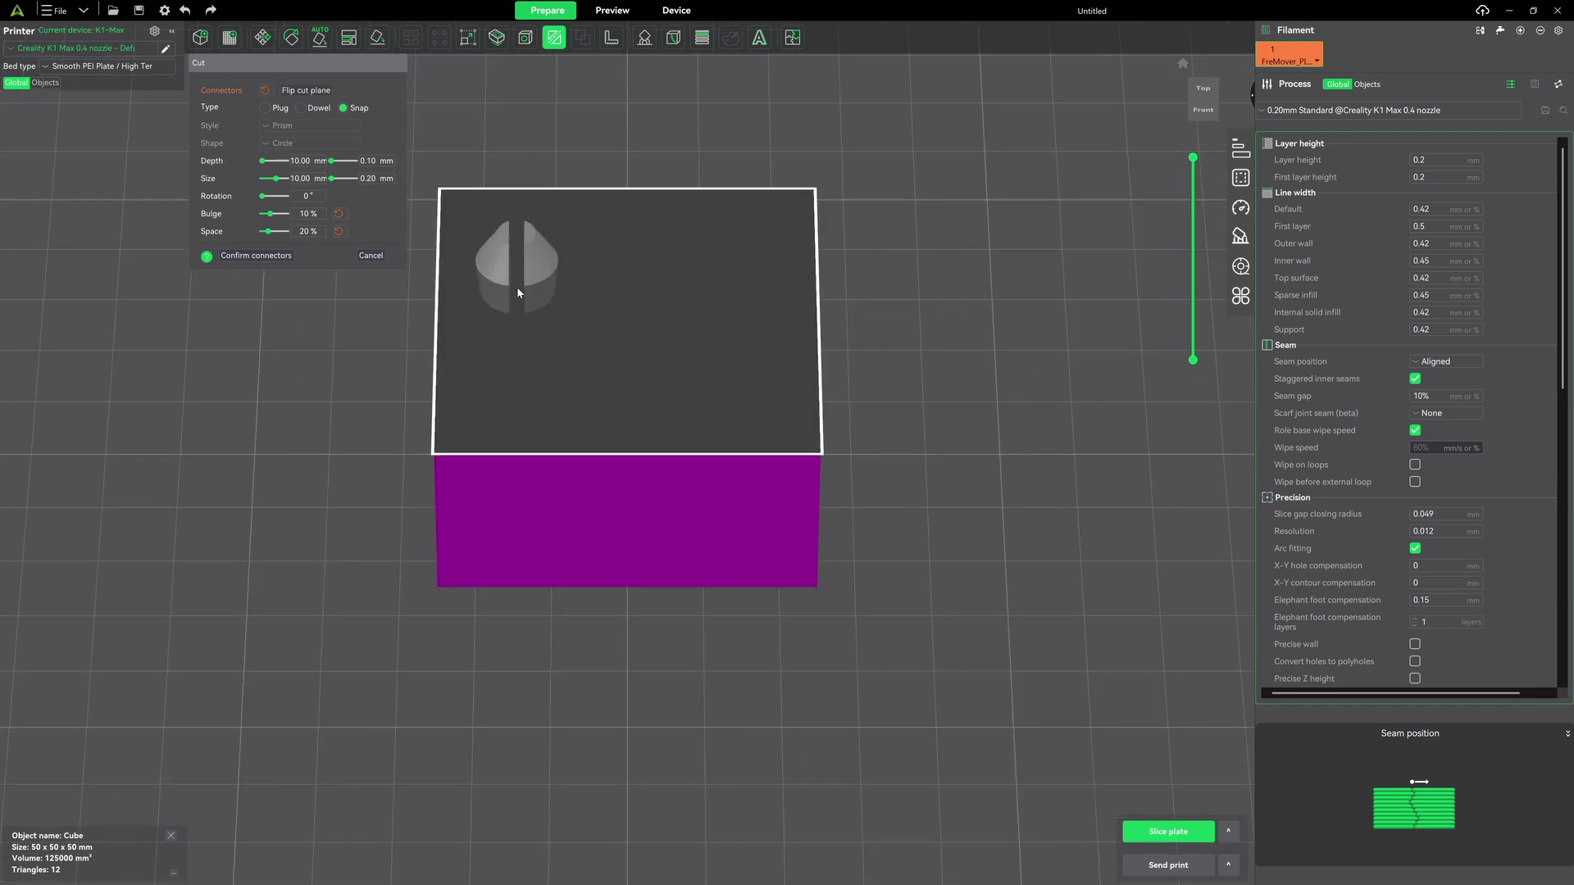
{"action": "mouse_move", "coordinate": [864, 604]}
{"action": "left_mouse_down"}
{"action": "mouse_move", "coordinate": [864, 582]}
{"action": "mouse_move", "coordinate": [864, 597]}
{"action": "left_mouse_up"}
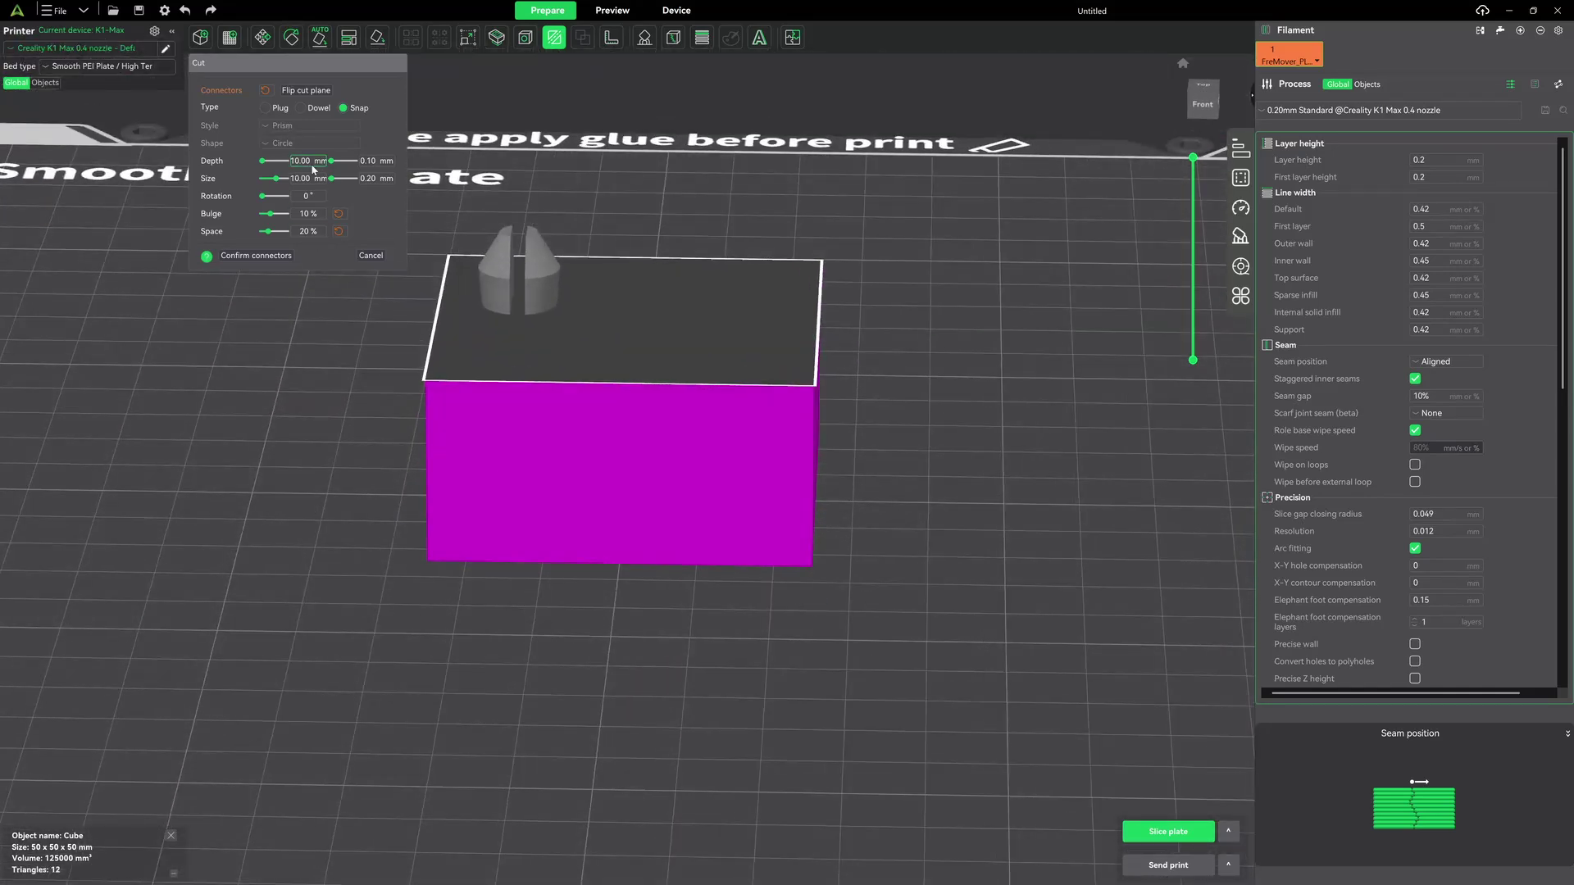
{"action": "left_click_drag", "start_coordinate": [373, 310], "coordinate": [385, 297]}
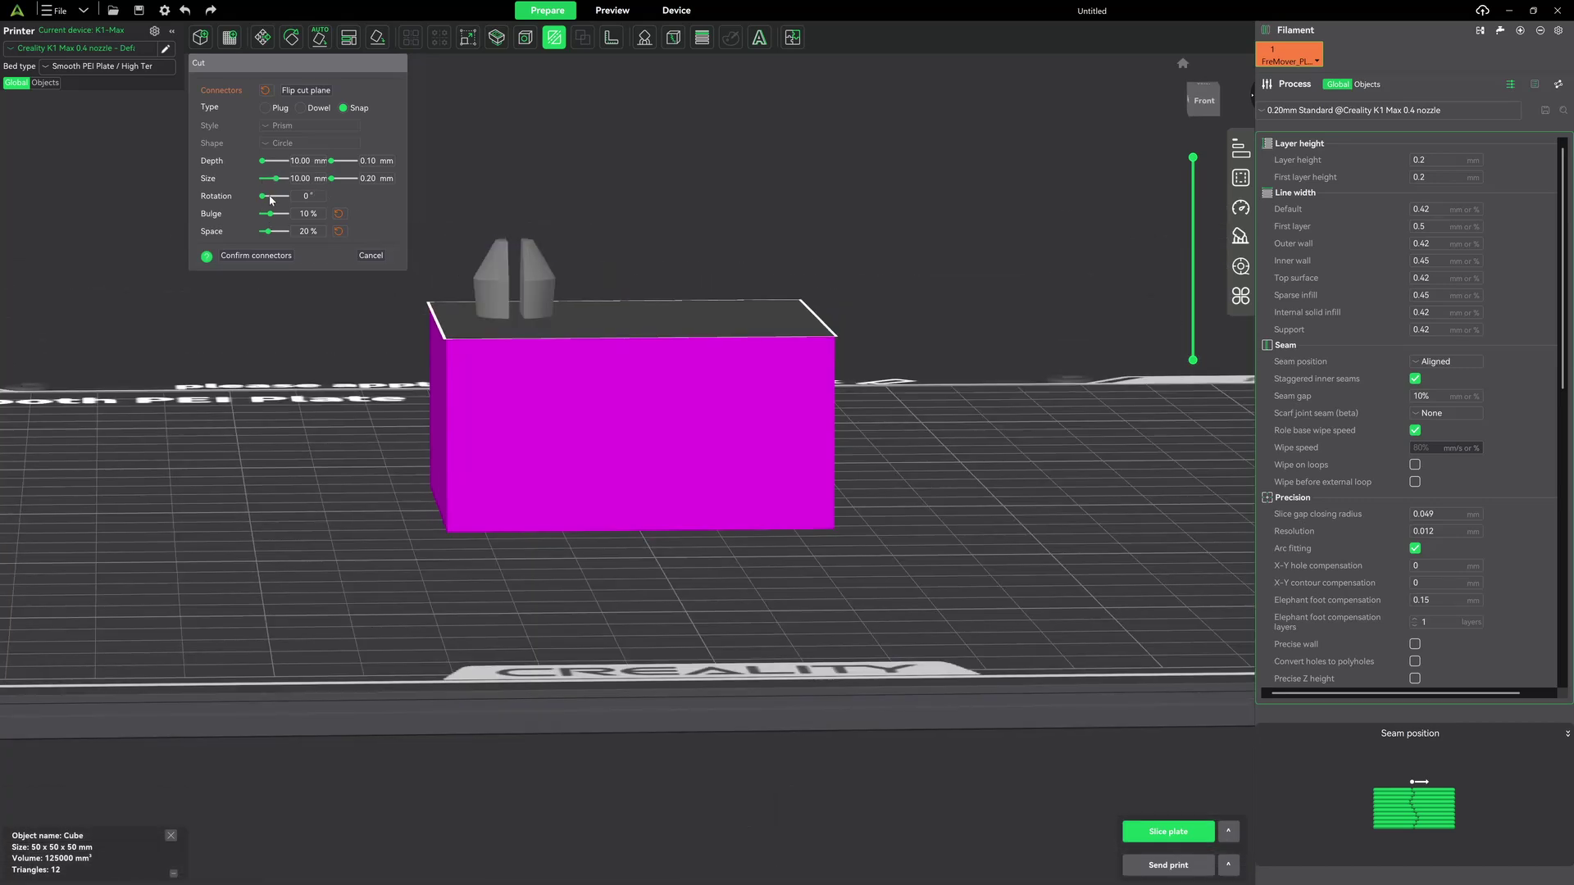
Try a depth of 16.67 mm on the snap connector, with sizes of 16.67 mm and about 9.6 mm.
{"action": "left_click_drag", "start_coordinate": [263, 164], "coordinate": [266, 166]}
{"action": "left_click", "coordinate": [304, 162]}
{"action": "type", "text": "10"}
{"action": "mouse_move", "coordinate": [278, 178]}
{"action": "left_mouse_down"}
{"action": "mouse_move", "coordinate": [263, 180]}
{"action": "mouse_move", "coordinate": [289, 180]}
{"action": "left_mouse_up"}
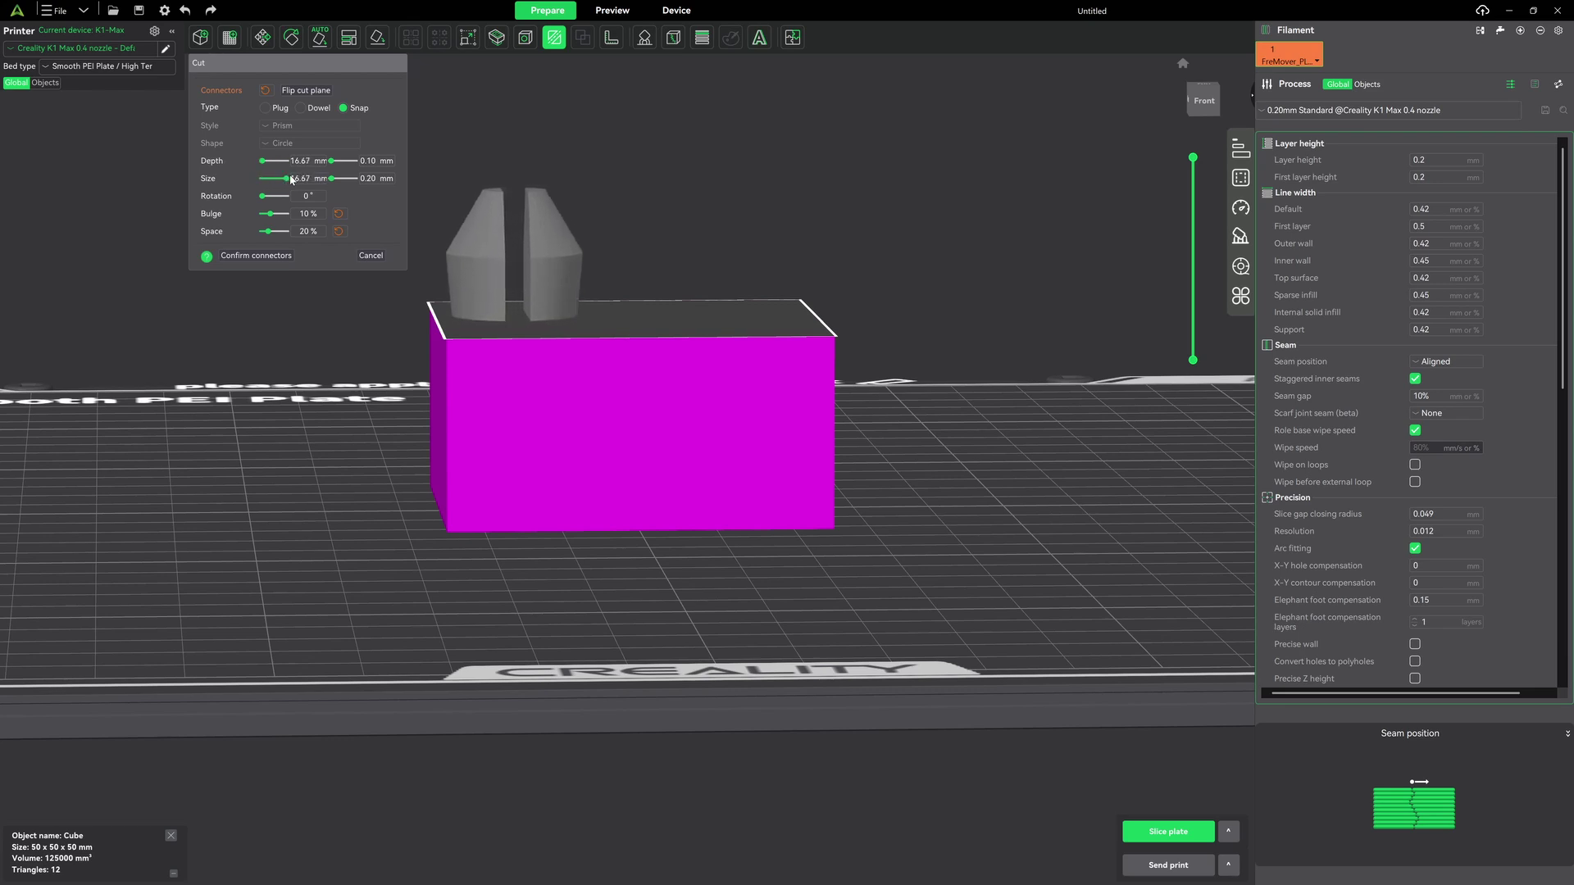
{"action": "left_click_drag", "start_coordinate": [291, 179], "coordinate": [275, 179]}
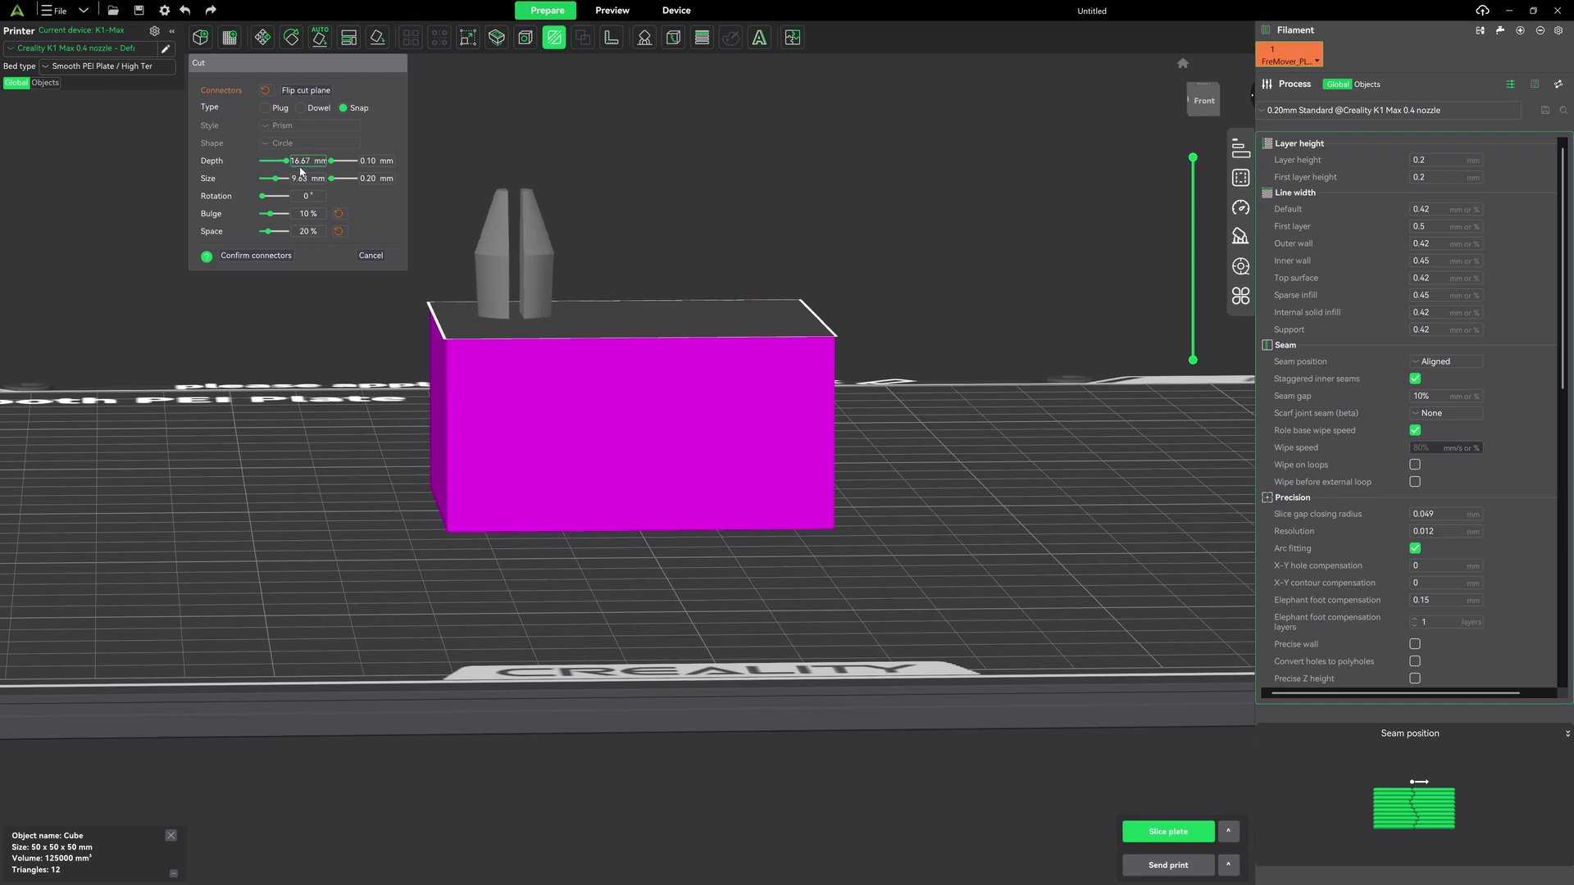
Set the snap connector's size and depth to 10 mm.
{"action": "left_click", "coordinate": [301, 178]}
{"action": "type", "text": "10"}
{"action": "left_click", "coordinate": [306, 161]}
{"action": "type", "text": "10"}
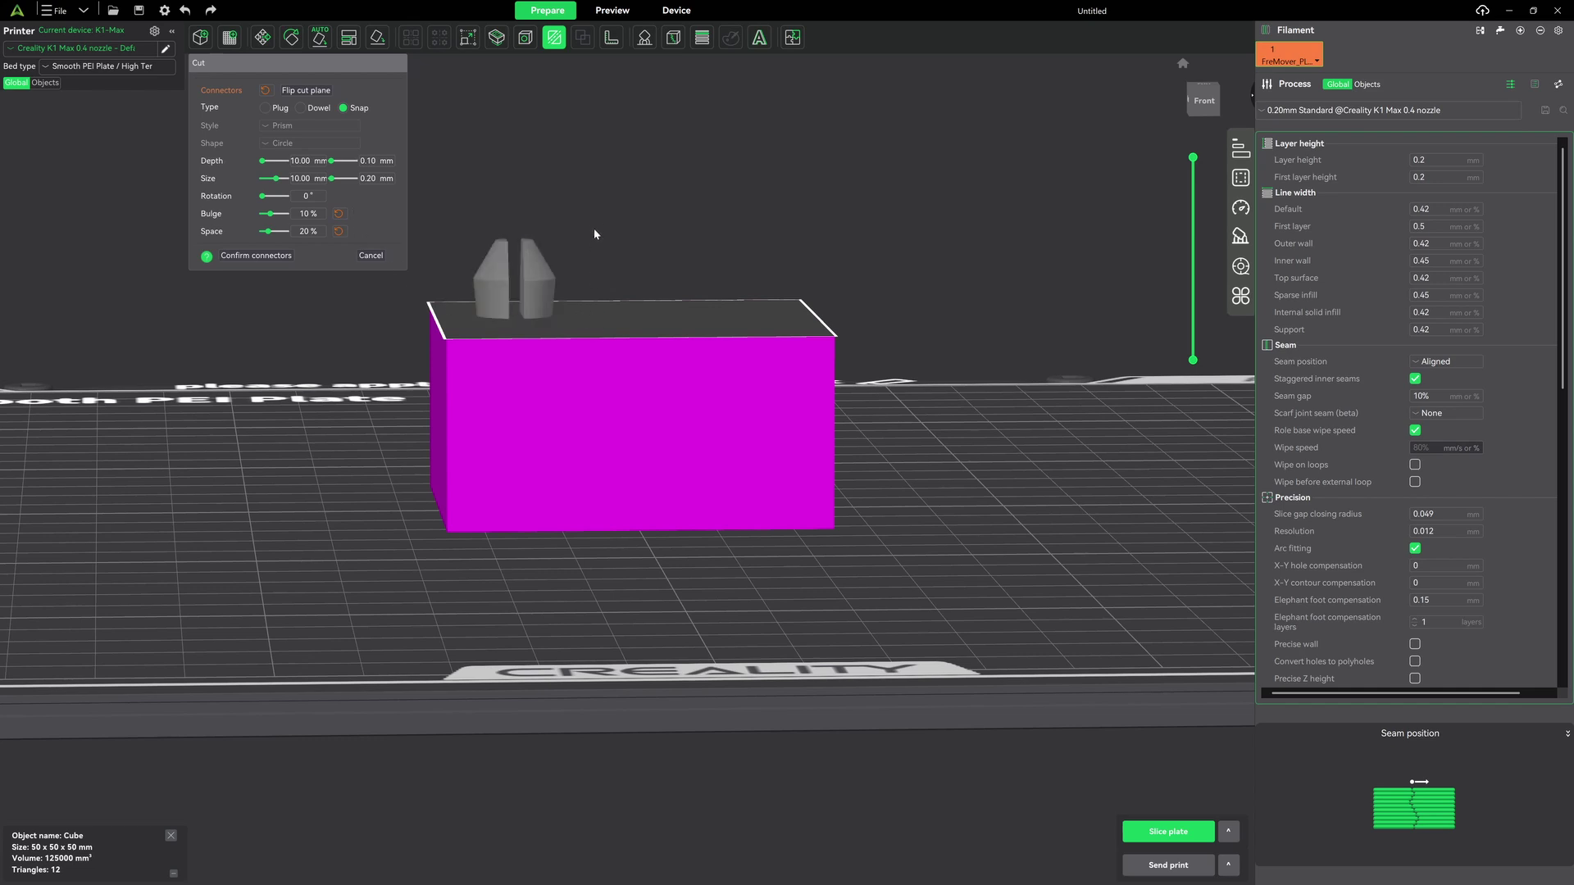
{"action": "key", "text": "1"}
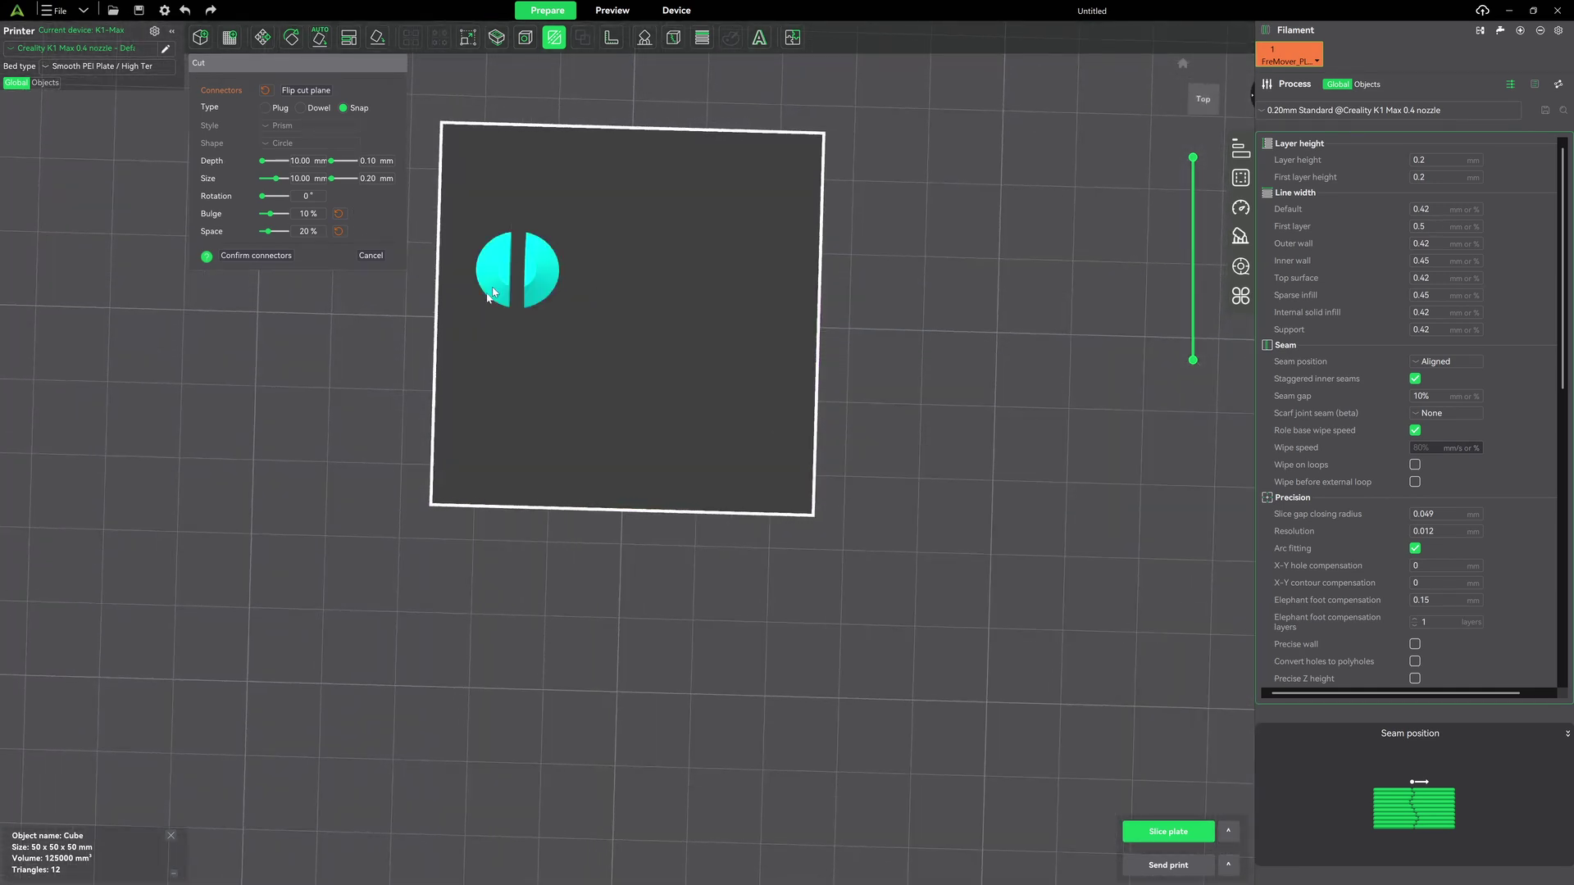
Try rotations of 45° and 90° on the snap connector, and return its rotation to 0°.
{"action": "left_click", "coordinate": [321, 197]}
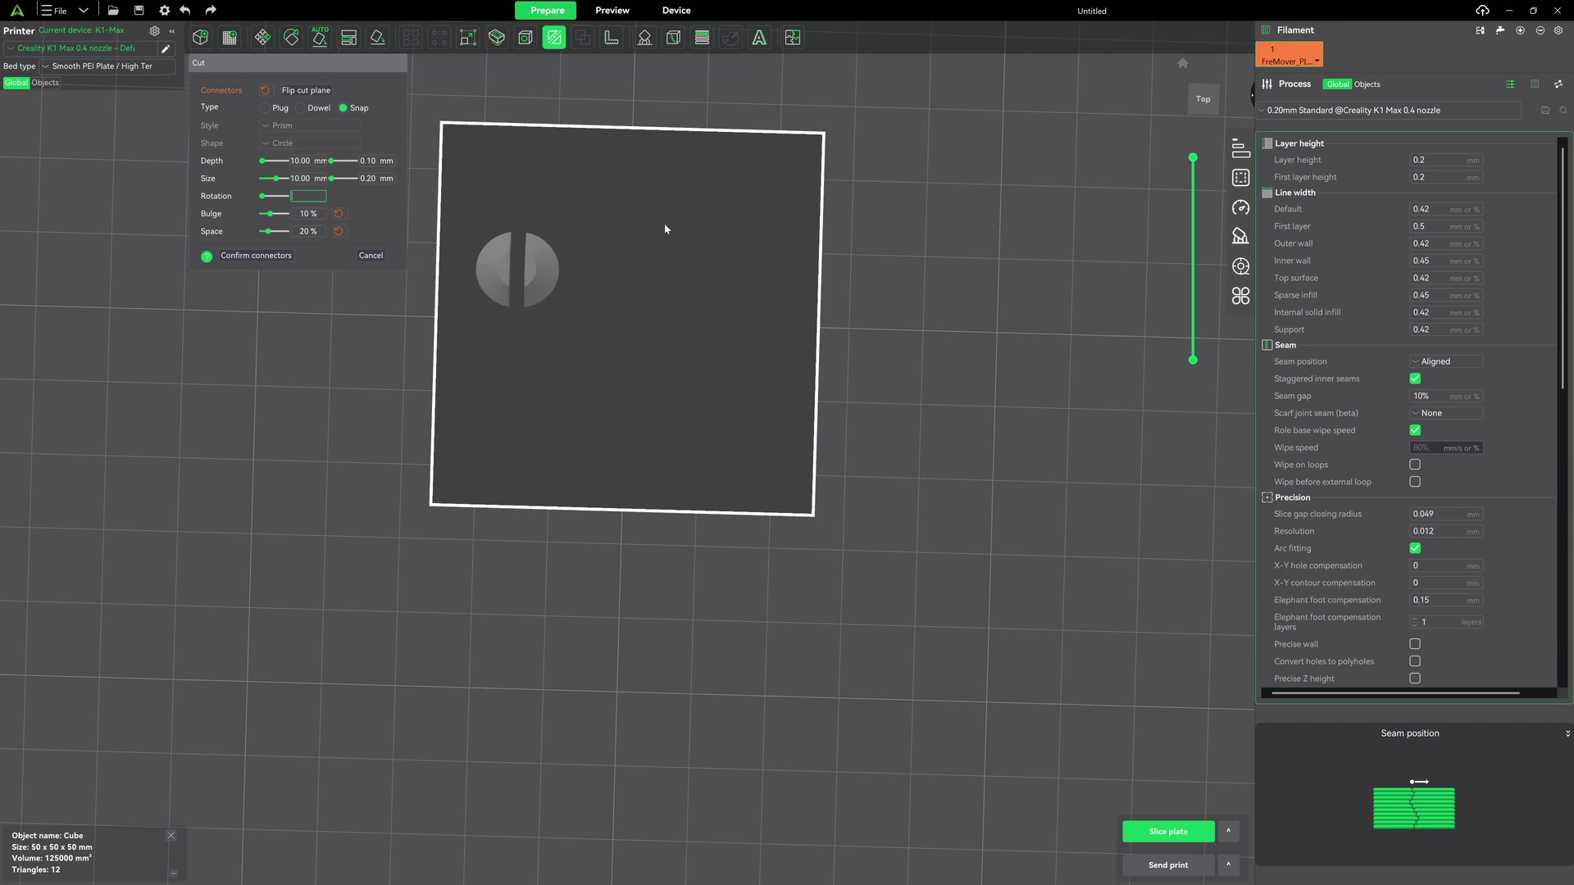
{"action": "type", "text": "45"}
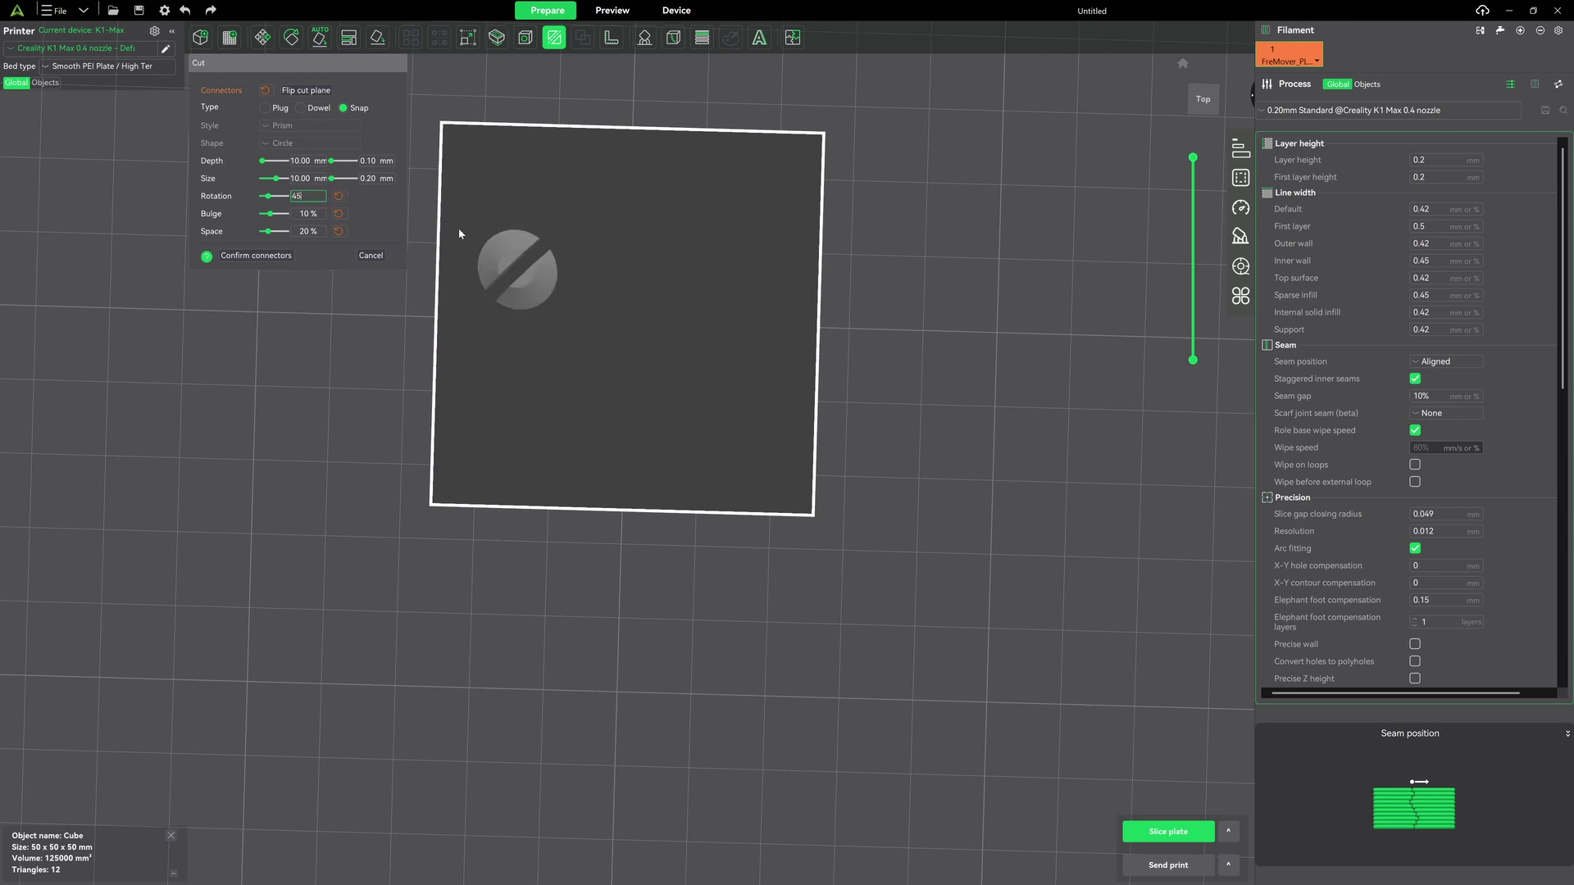
{"action": "key", "text": "Tab"}
{"action": "type", "text": "90"}
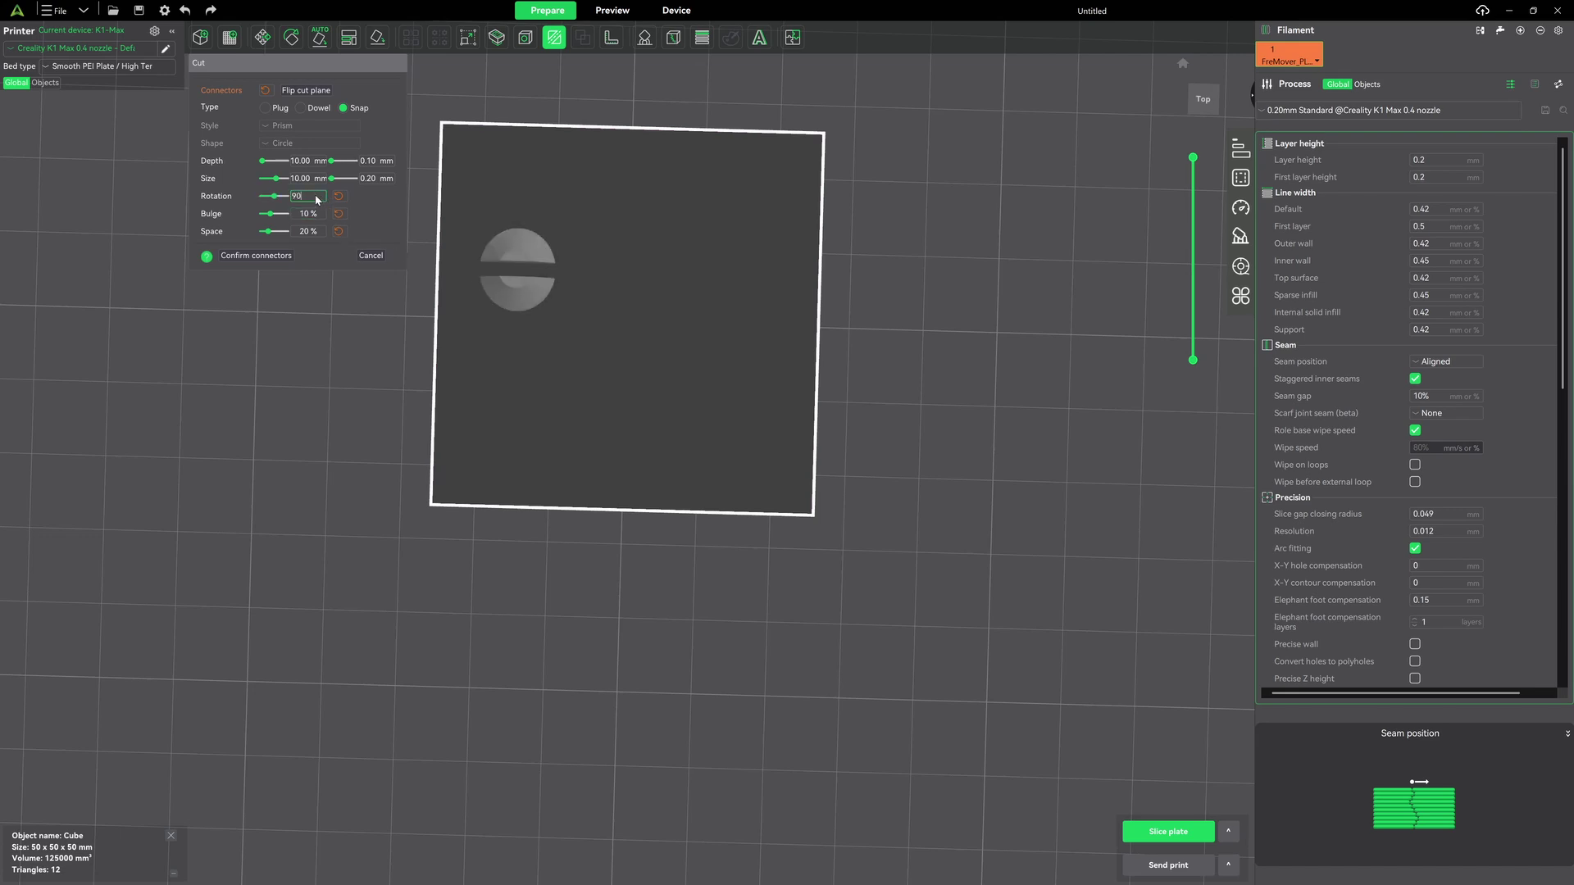
{"action": "key", "text": "BackSpace"}
{"action": "key", "text": "BackSpace"}
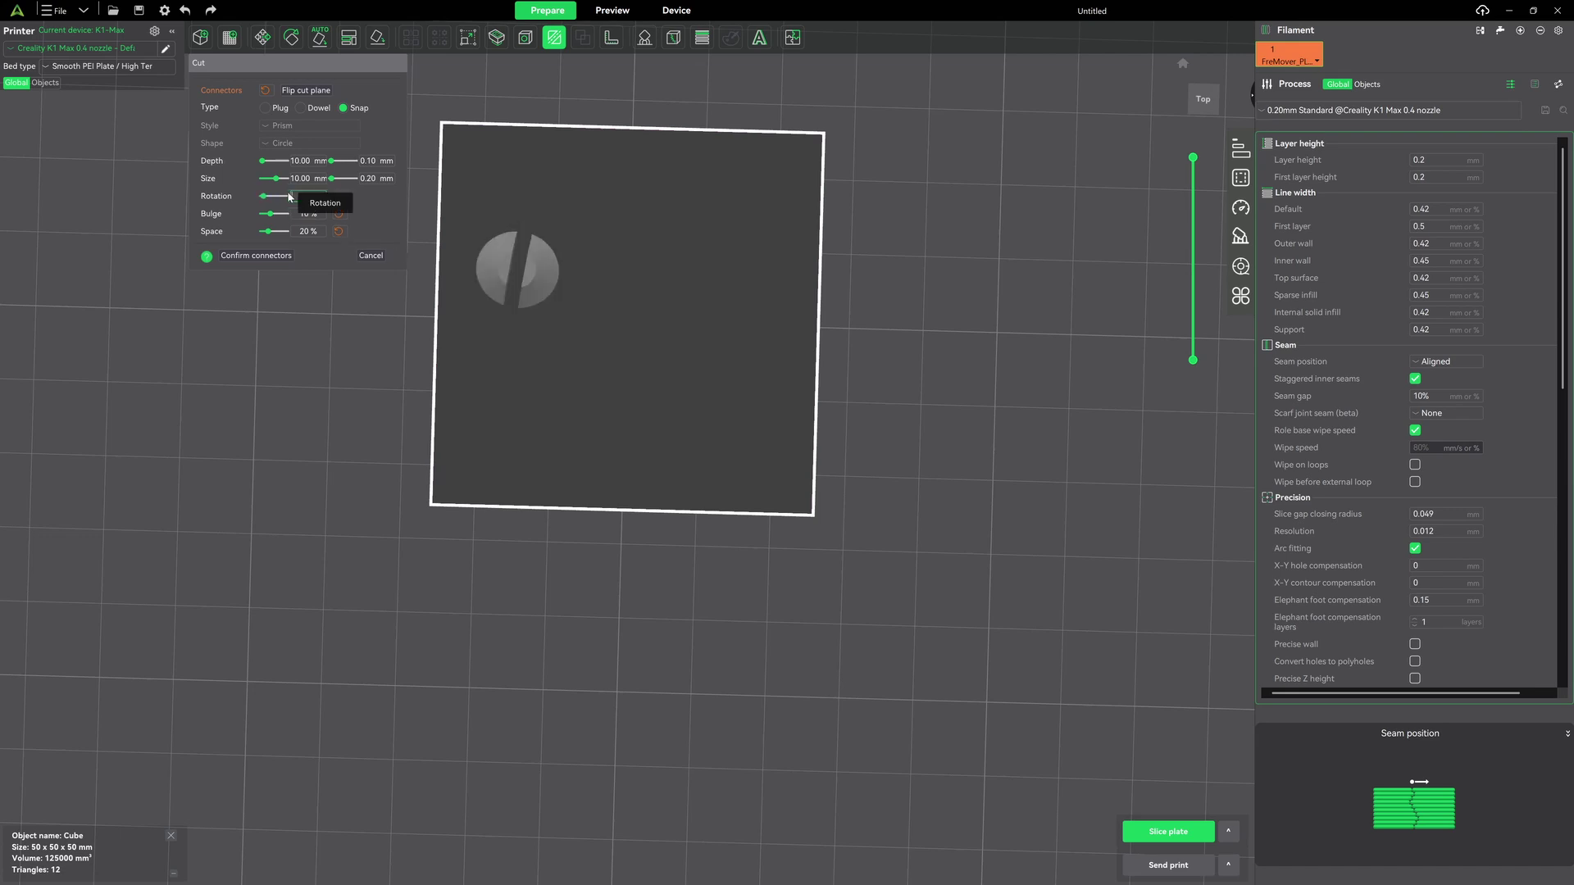
{"action": "type", "text": "0"}
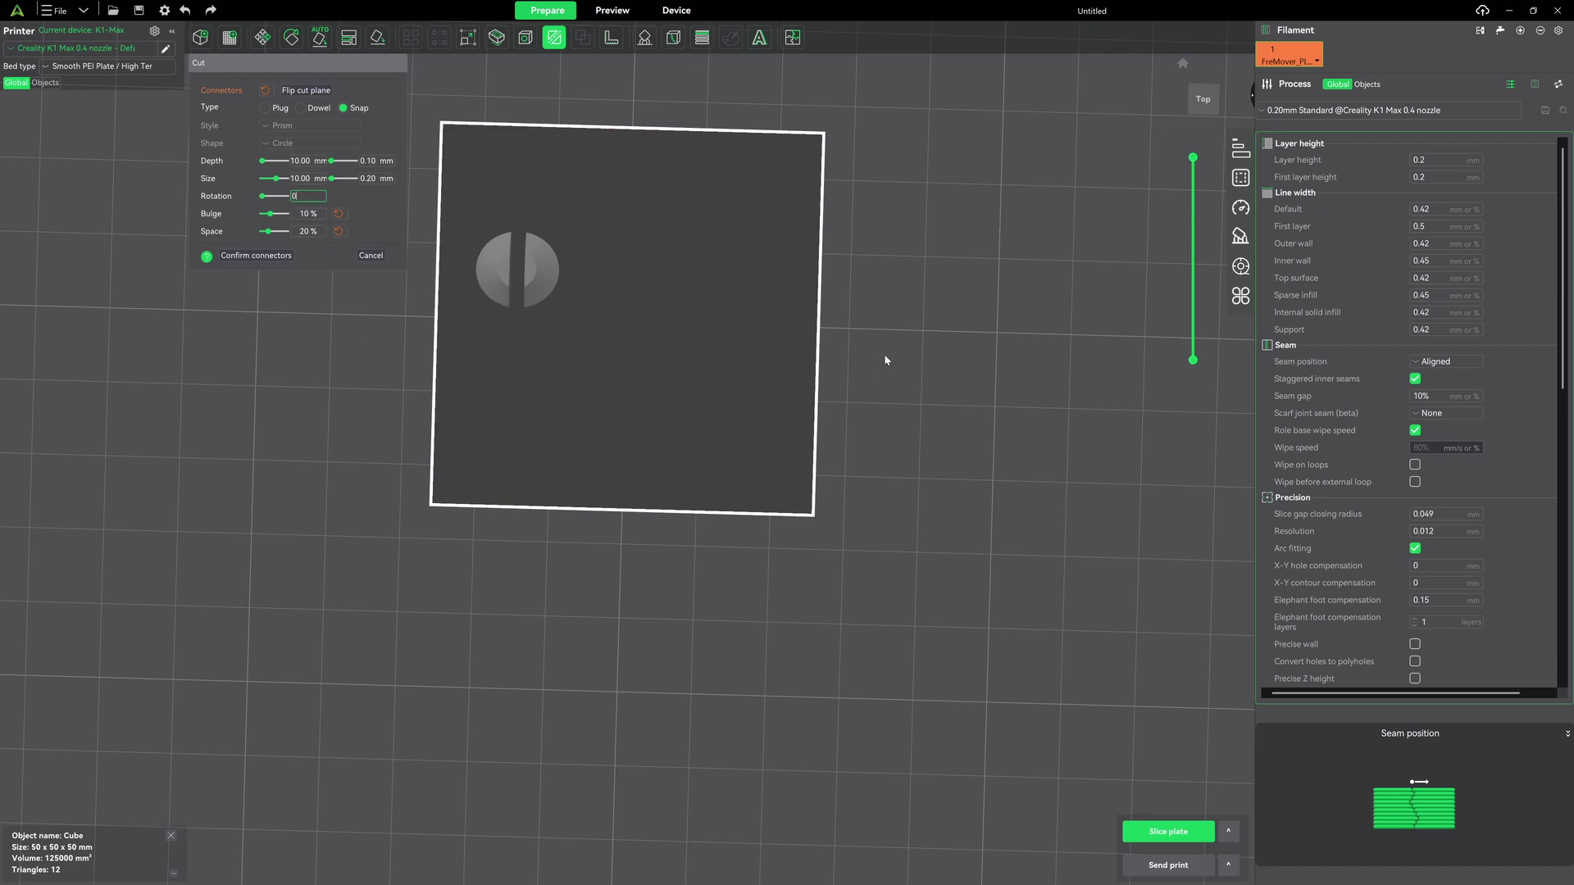
Try bulge values of 5% and 20% on the snap connector, and set the bulge back to 10%.
{"action": "left_click_drag", "start_coordinate": [885, 359], "coordinate": [878, 287]}
{"action": "scroll", "coordinate": [430, 256], "scroll_direction": "up", "scroll_amount": 5}
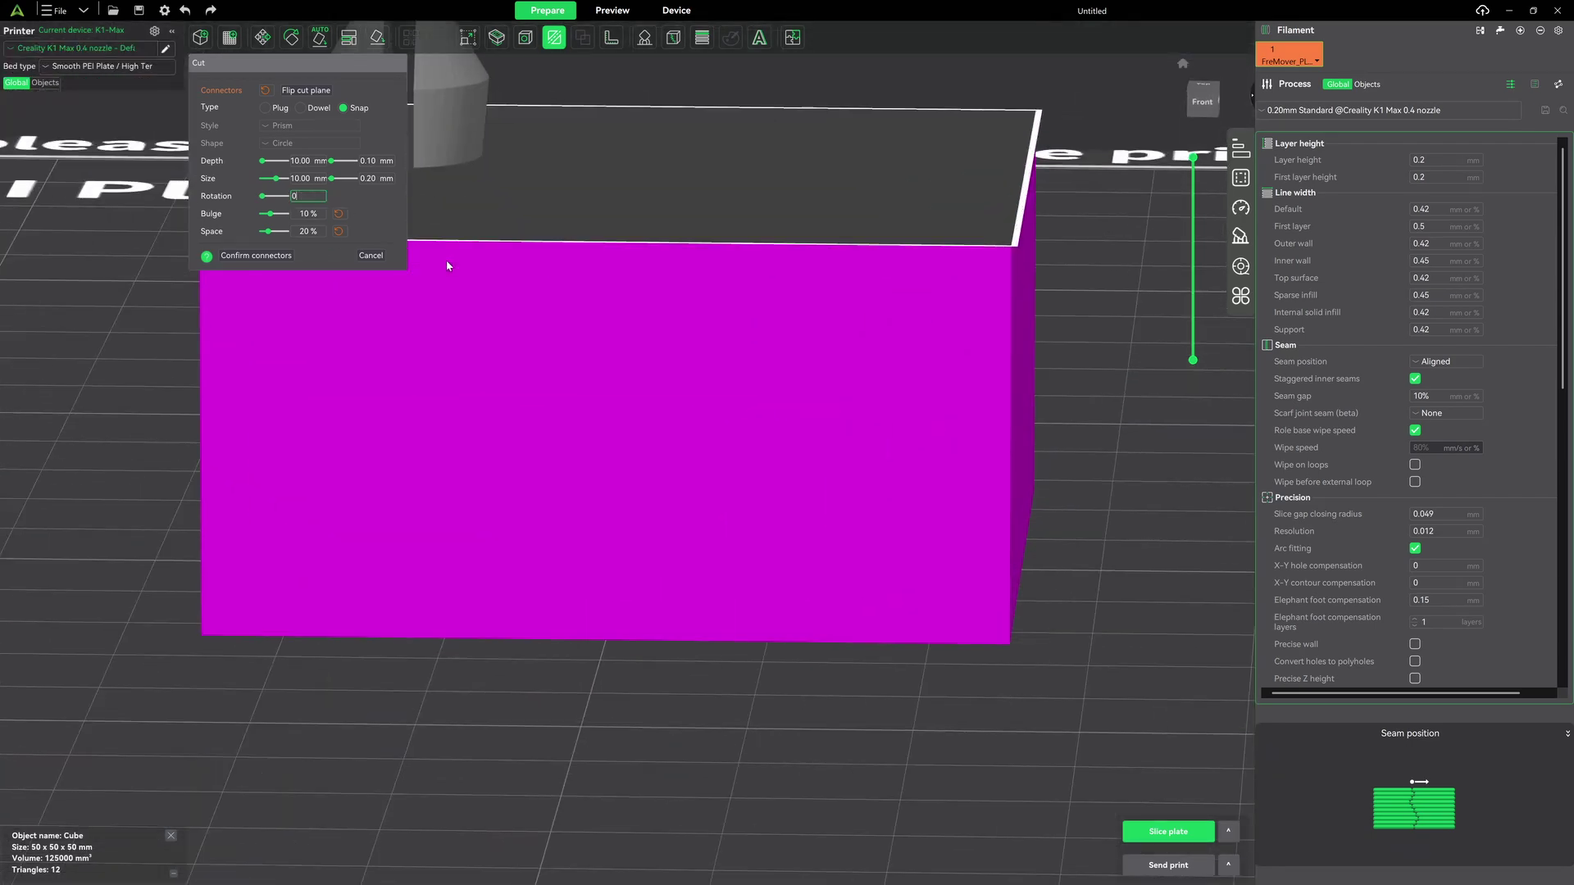
{"action": "left_click_drag", "start_coordinate": [448, 265], "coordinate": [753, 202]}
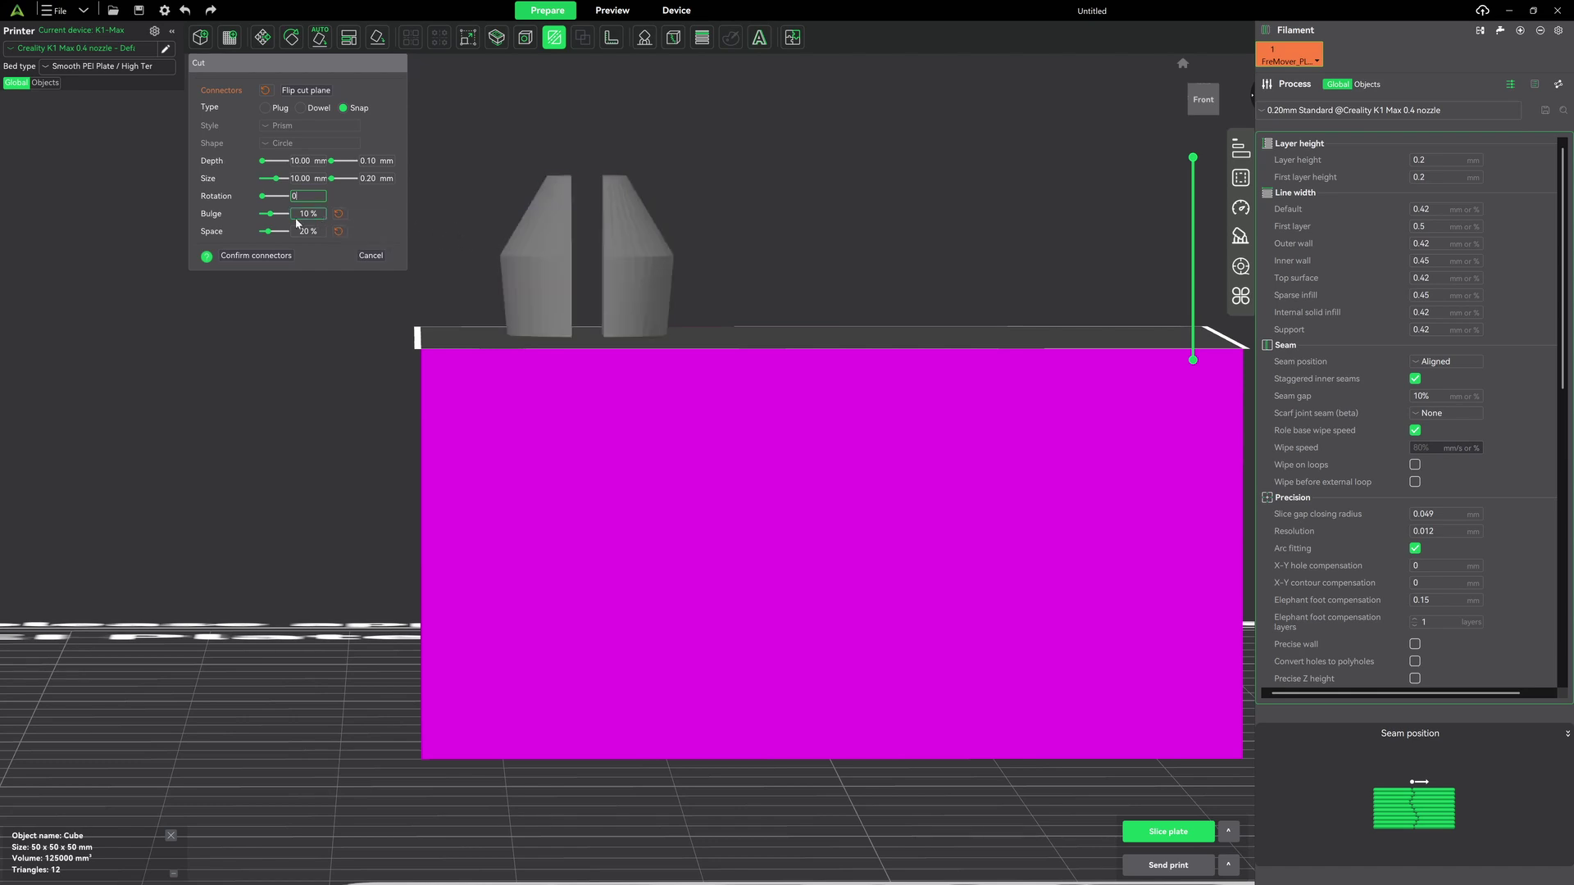
{"action": "left_click", "coordinate": [271, 214]}
{"action": "left_click_drag", "start_coordinate": [271, 215], "coordinate": [263, 215]}
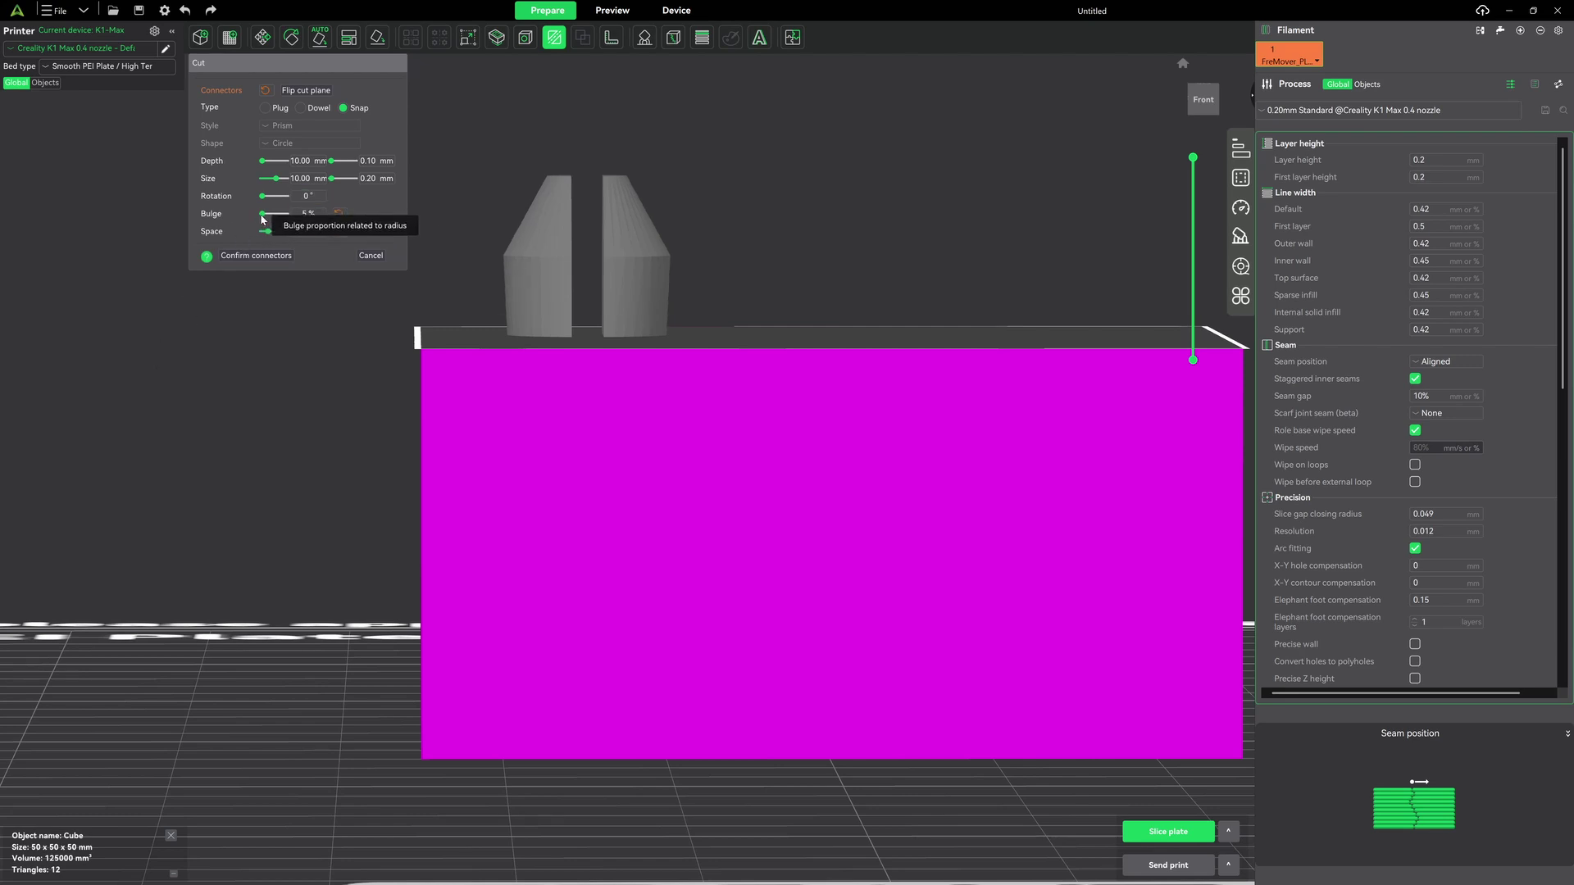
{"action": "left_click_drag", "start_coordinate": [262, 215], "coordinate": [286, 215]}
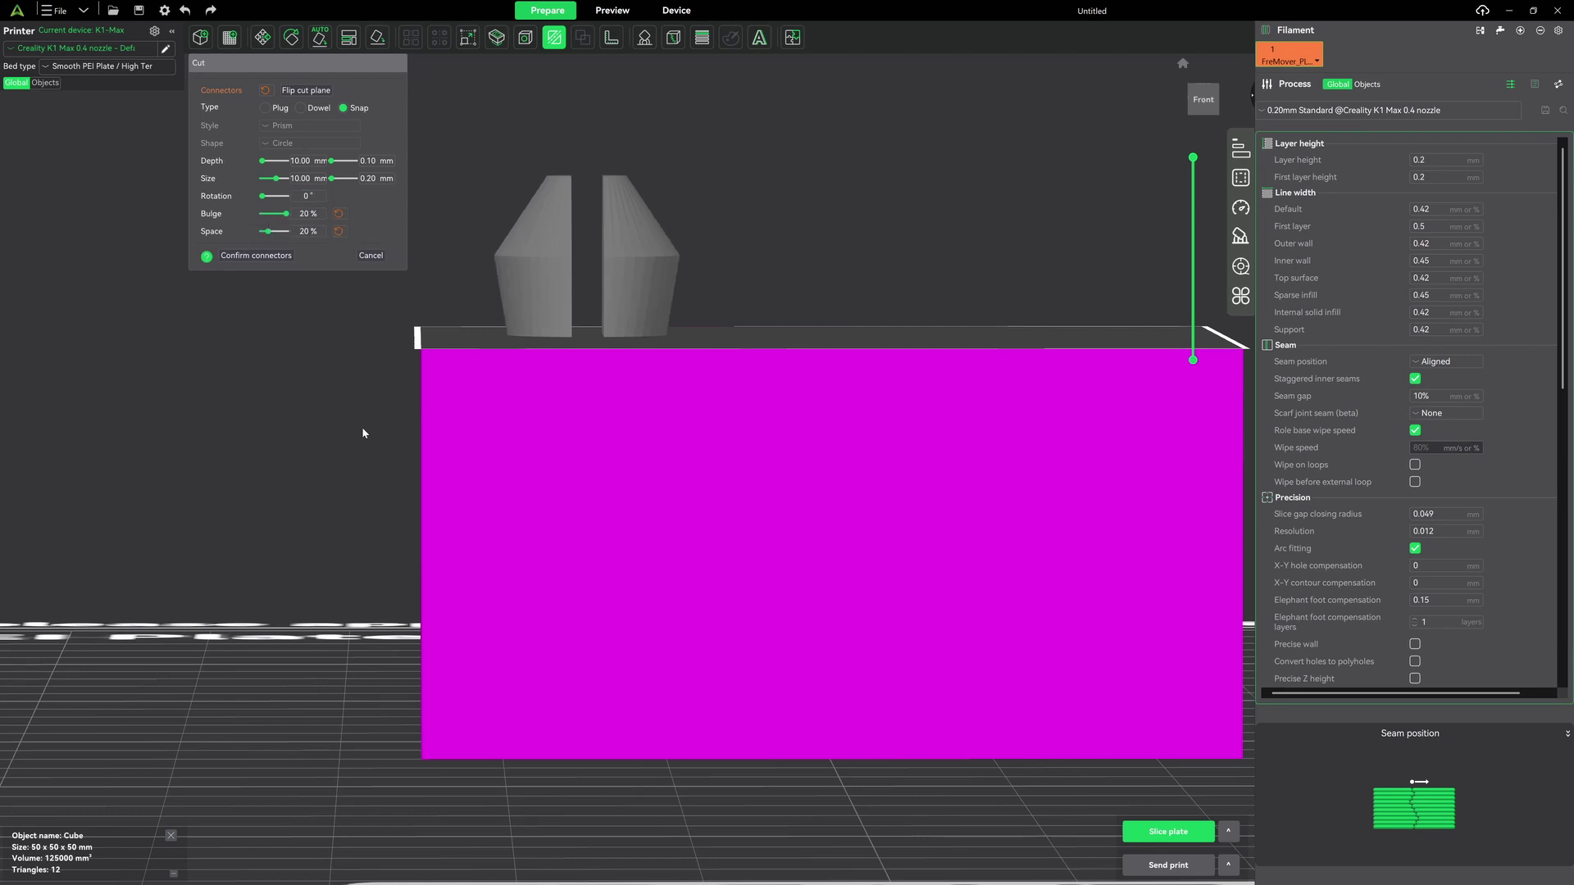
{"action": "left_click", "coordinate": [315, 215]}
{"action": "type", "text": "10"}
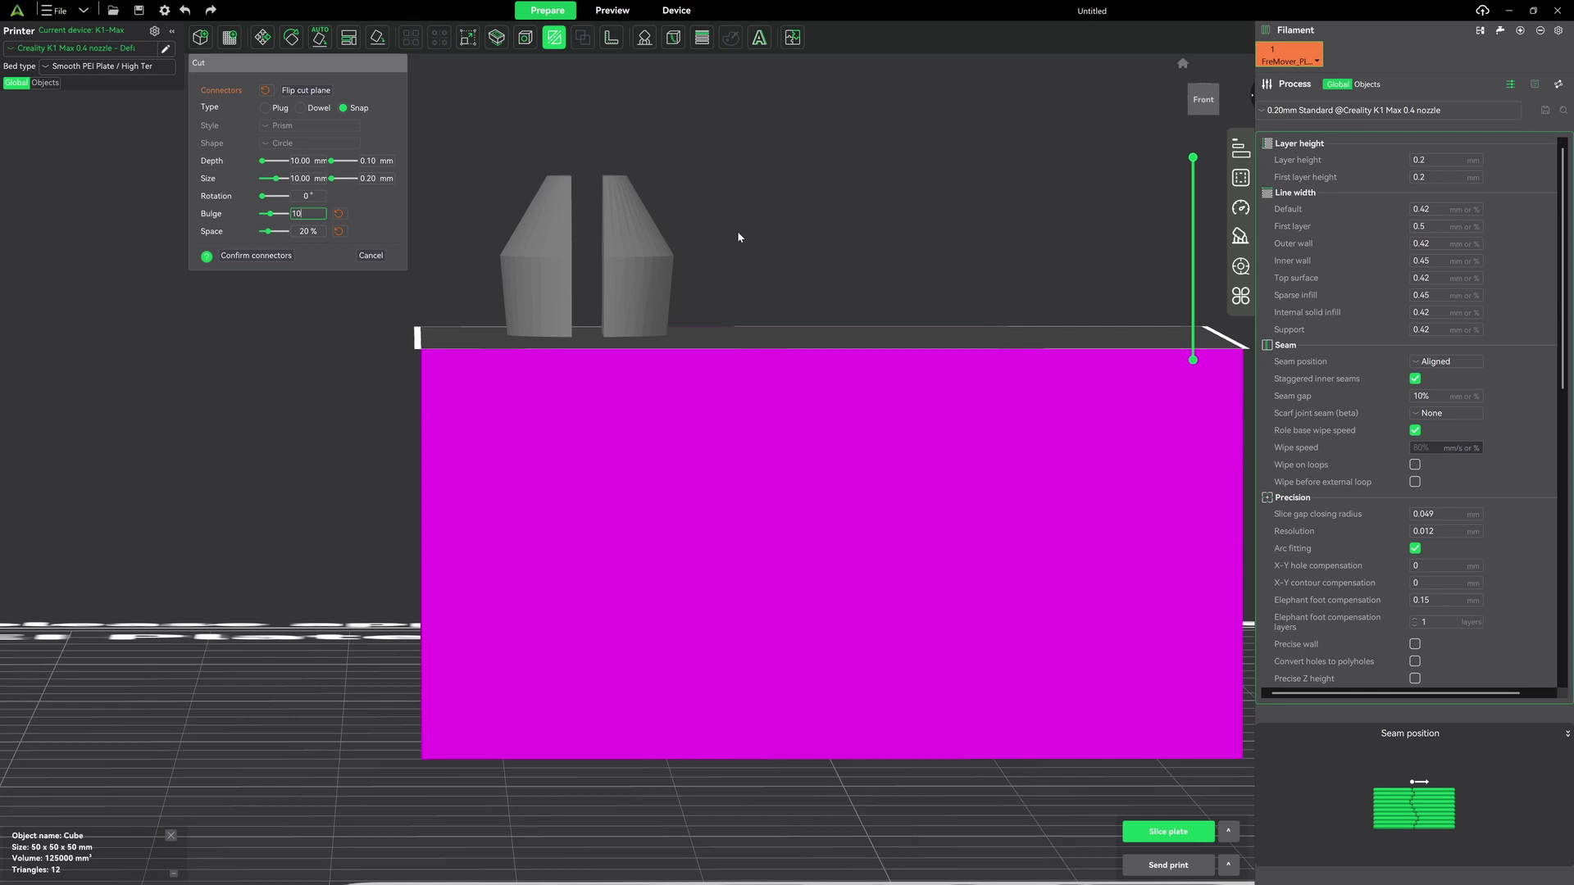
Try the snap connector's space at 50% and at 10%.
{"action": "left_click_drag", "start_coordinate": [736, 231], "coordinate": [647, 192]}
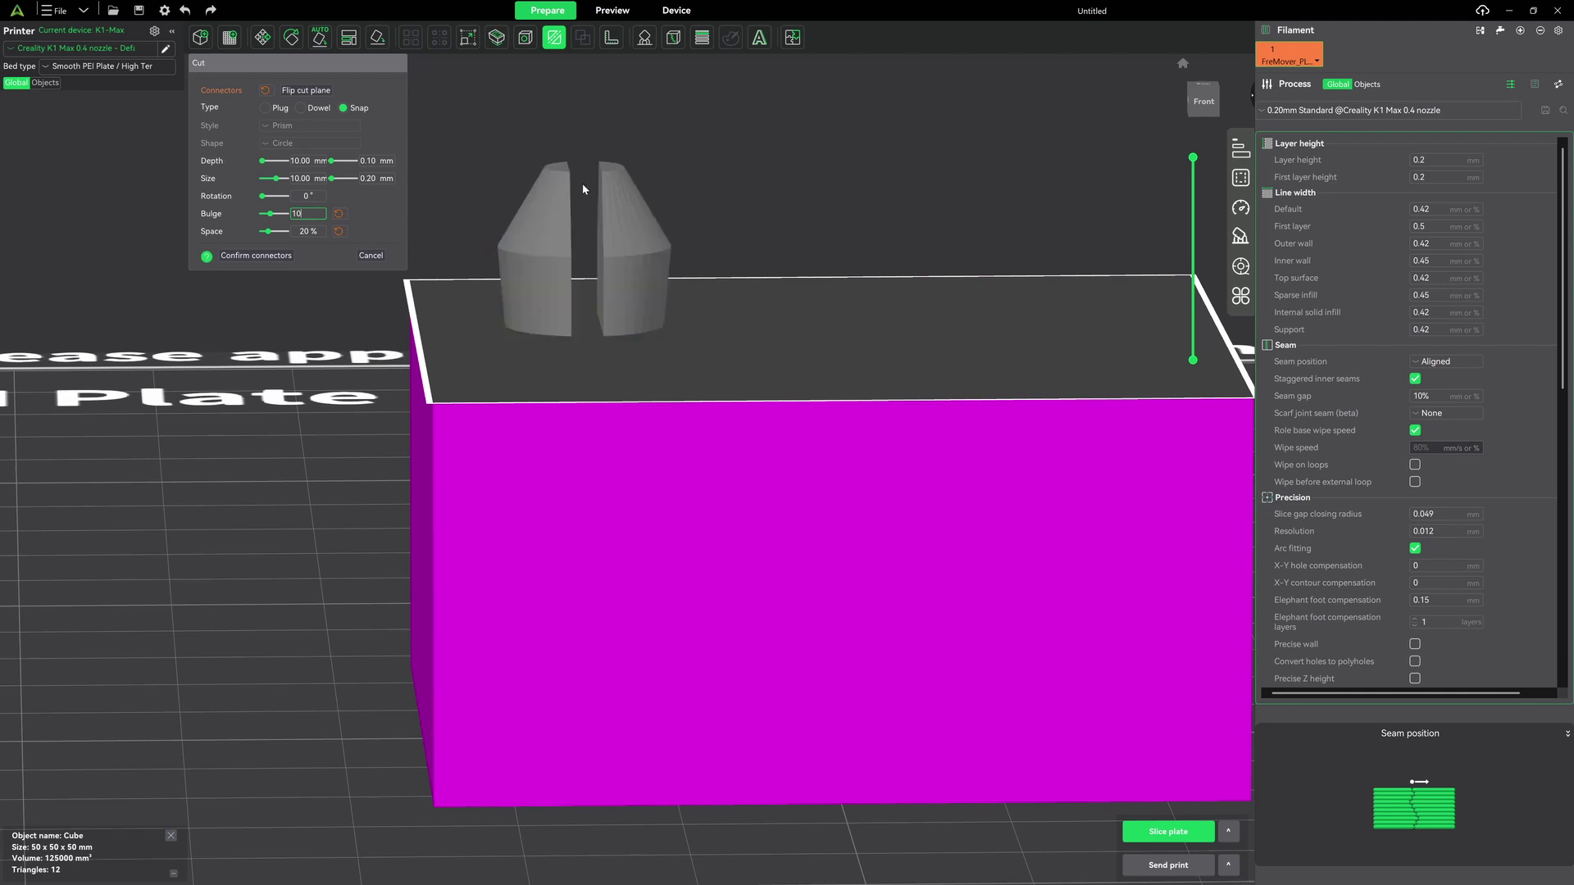
{"action": "left_click_drag", "start_coordinate": [270, 232], "coordinate": [309, 234]}
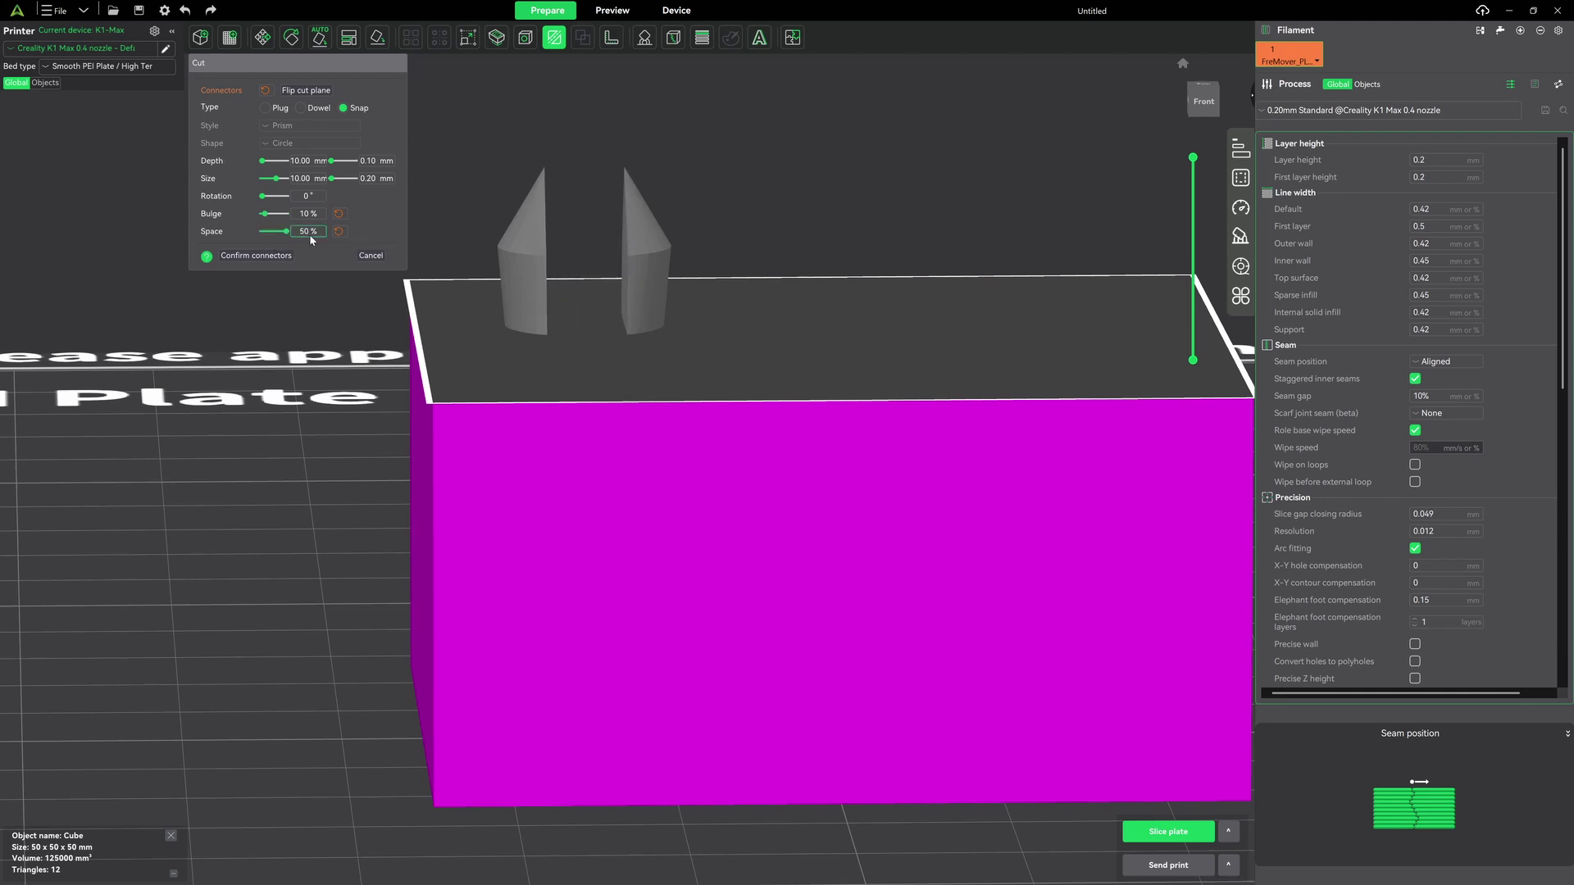
{"action": "mouse_move", "coordinate": [770, 170]}
{"action": "left_mouse_down"}
{"action": "mouse_move", "coordinate": [737, 197]}
{"action": "mouse_move", "coordinate": [769, 177]}
{"action": "left_mouse_up"}
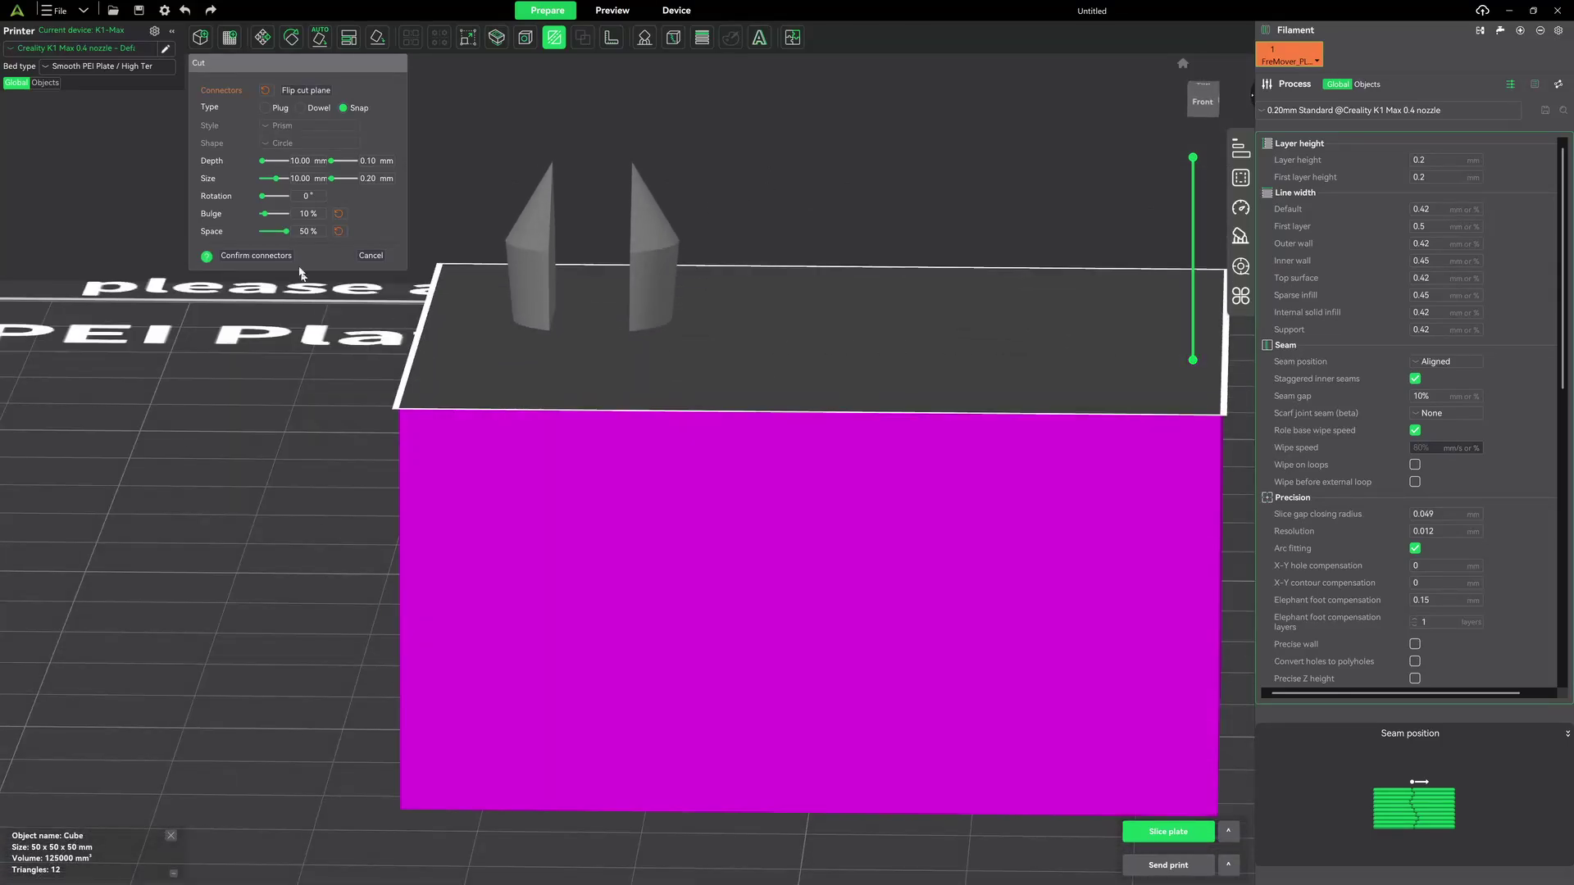
{"action": "left_click_drag", "start_coordinate": [286, 232], "coordinate": [240, 243]}
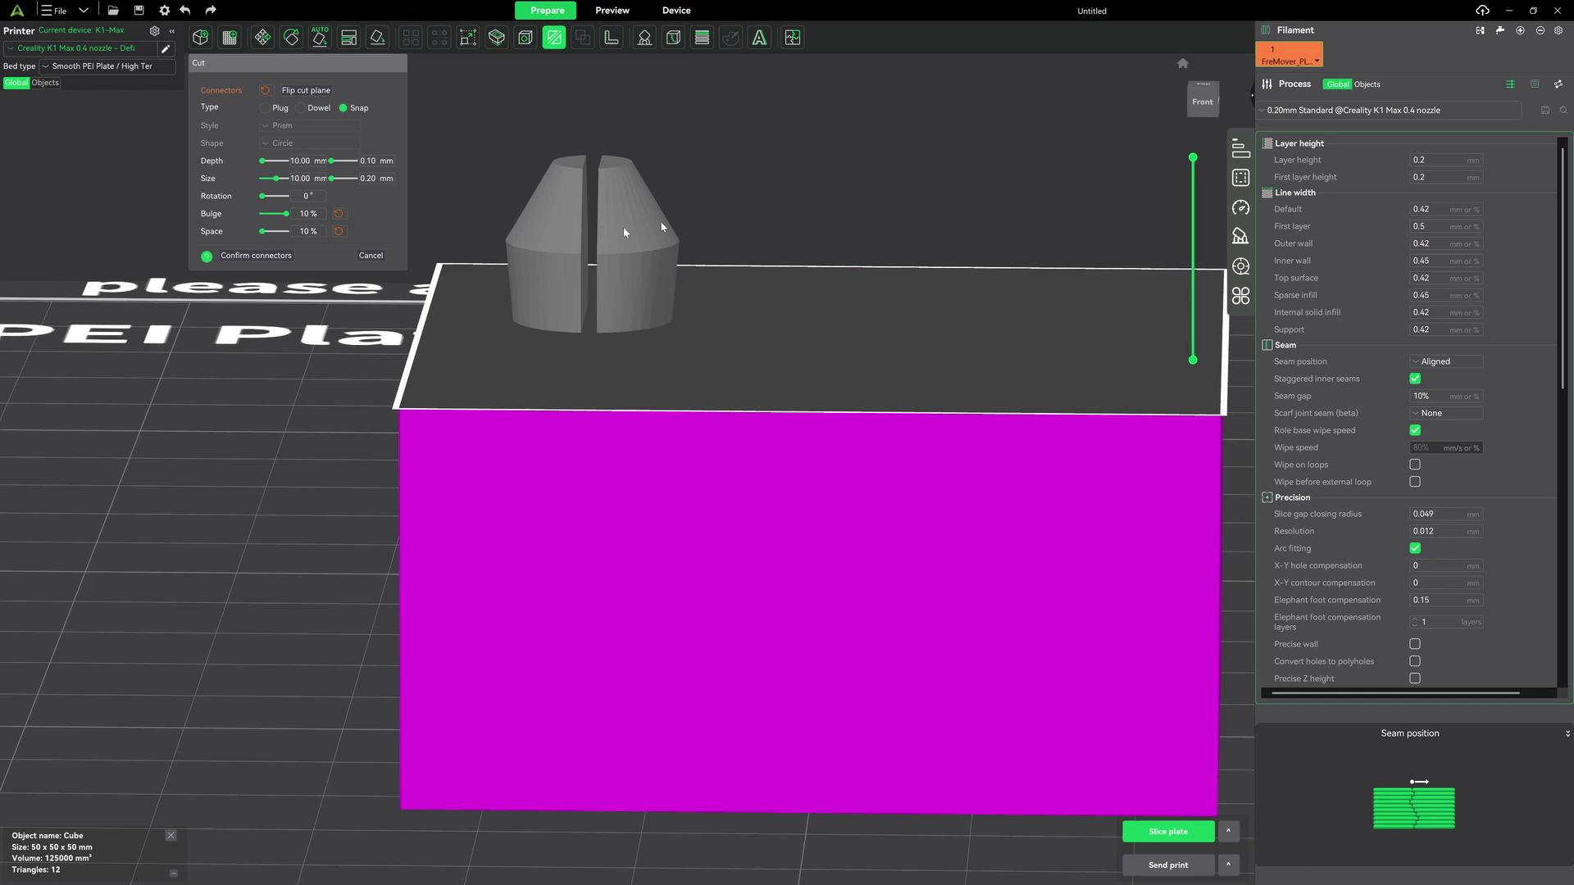
Set the snap connector's space to 25%, trying 20% first.
{"action": "left_click", "coordinate": [308, 231]}
{"action": "type", "text": "20"}
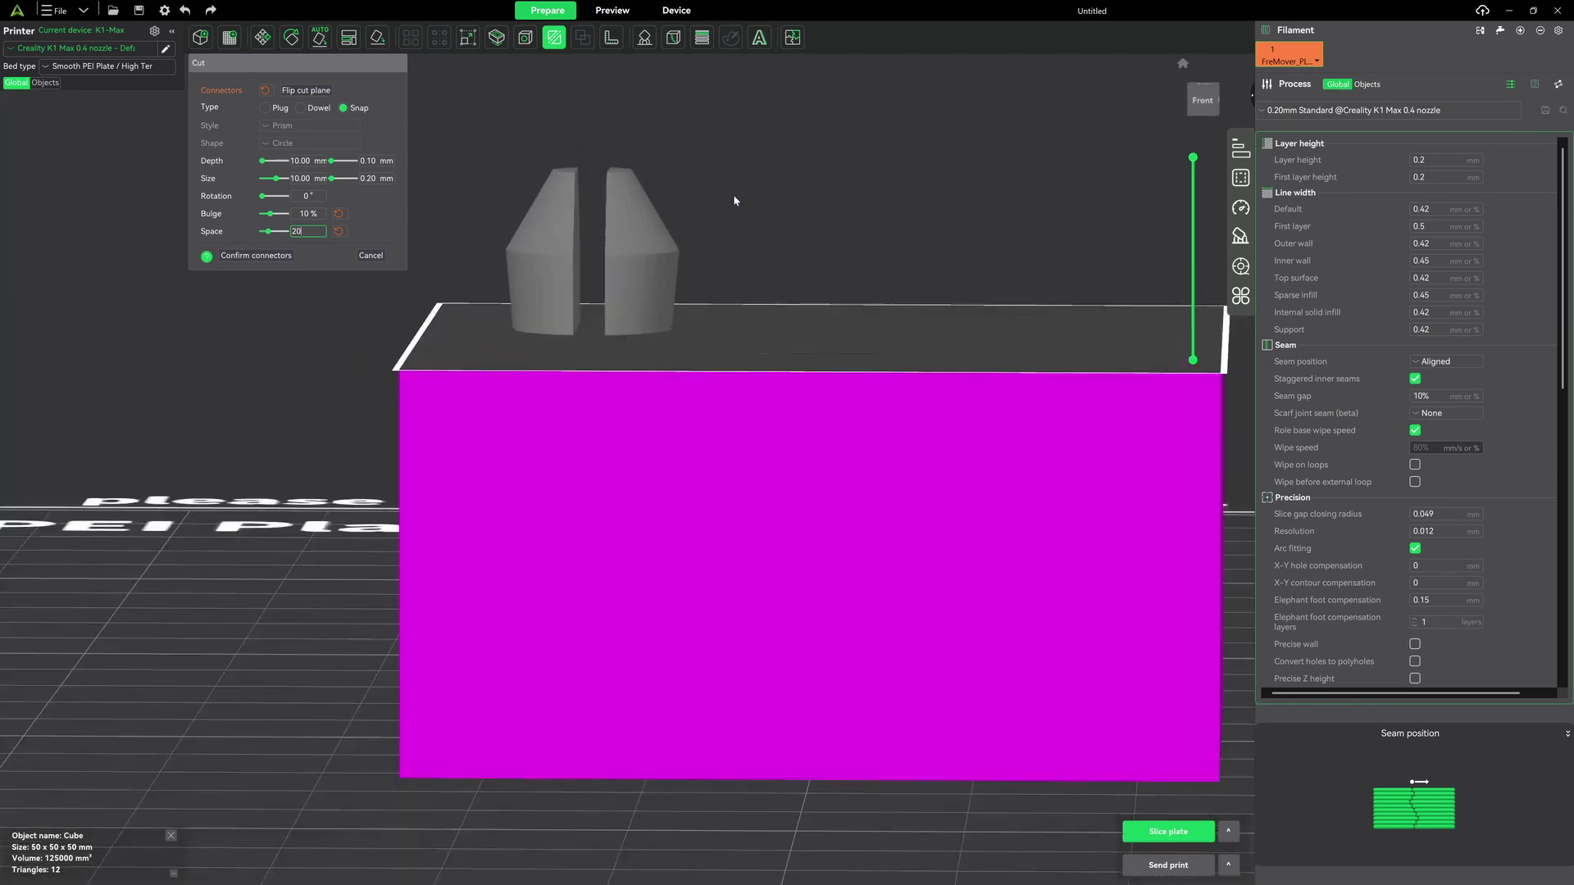
{"action": "key", "text": "BackSpace"}
{"action": "type", "text": "5"}
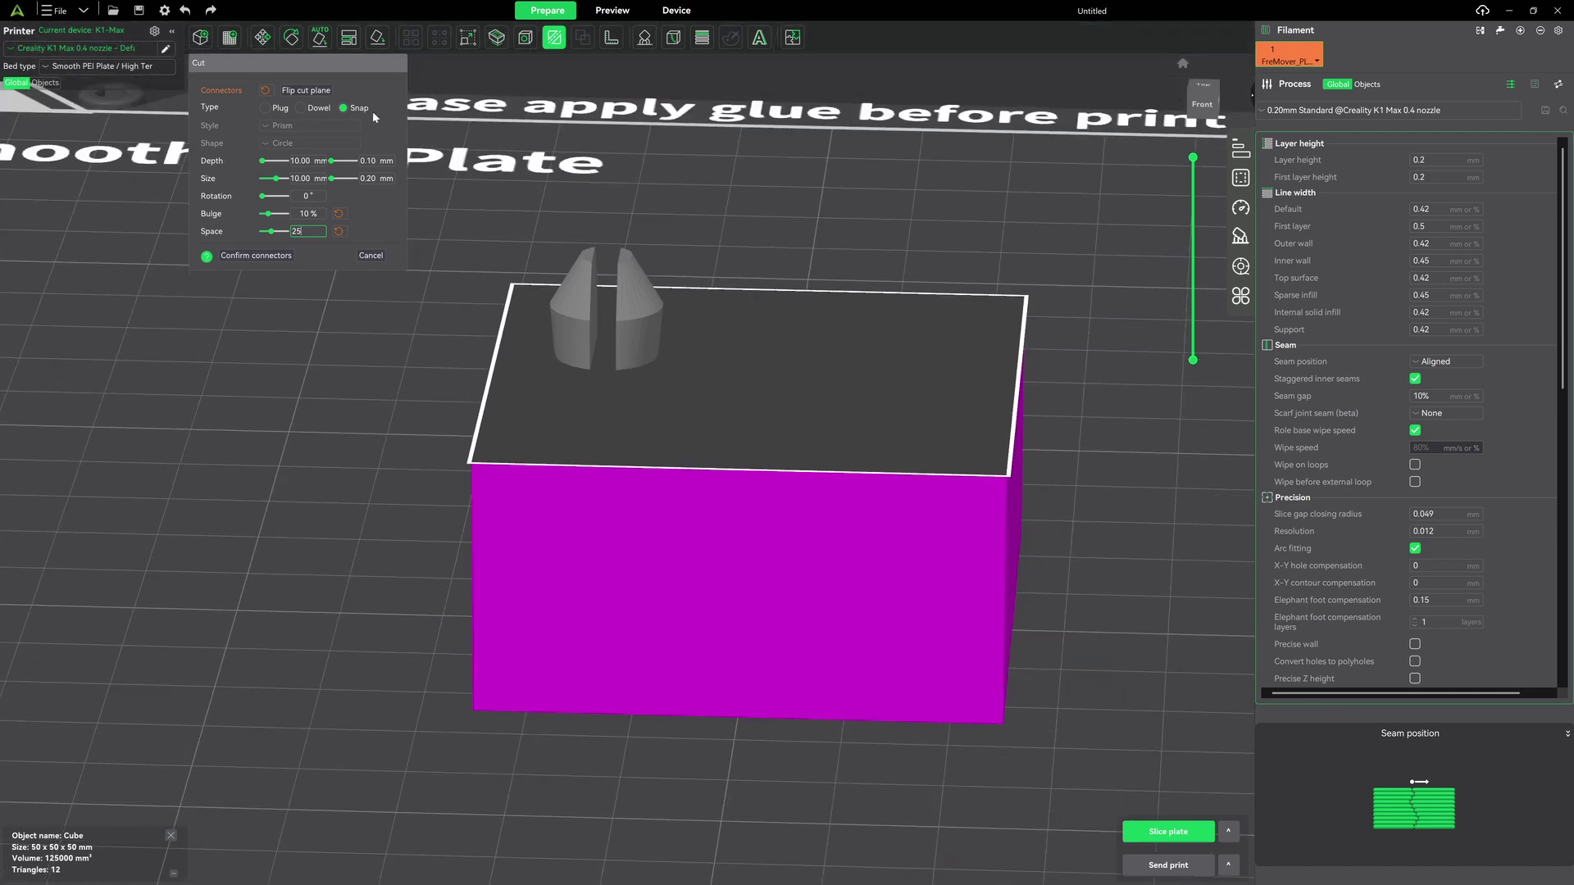
Place a second snap connector on the right side of the cut face and shift both connectors toward the front.
{"action": "left_click", "coordinate": [923, 340]}
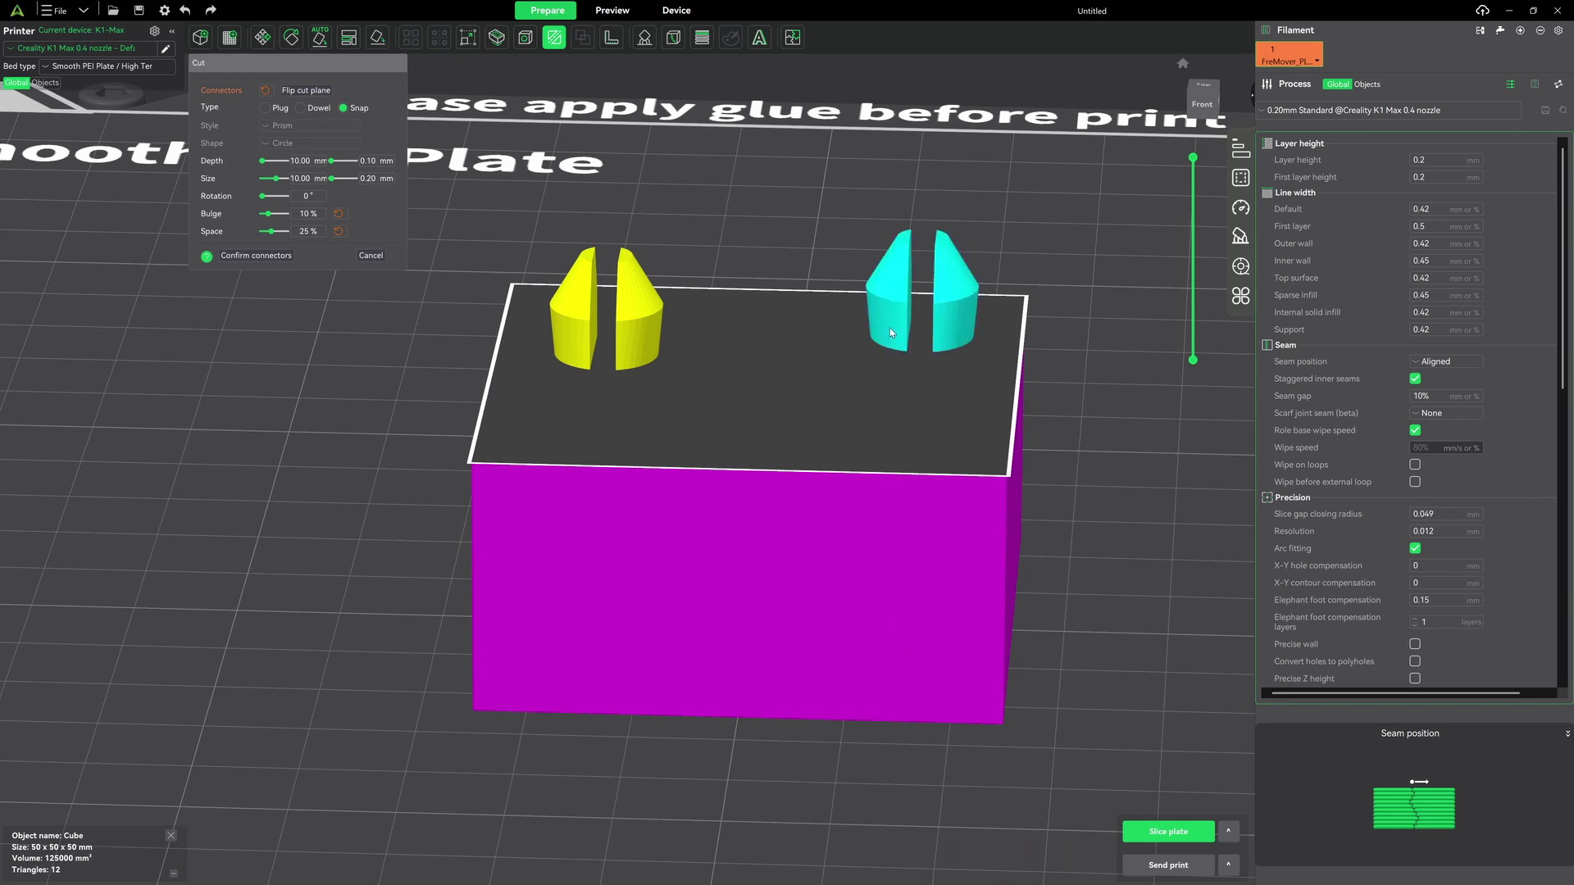
{"action": "left_click_drag", "start_coordinate": [893, 336], "coordinate": [893, 364]}
{"action": "left_click_drag", "start_coordinate": [631, 336], "coordinate": [582, 370]}
{"action": "left_click_drag", "start_coordinate": [951, 364], "coordinate": [928, 387]}
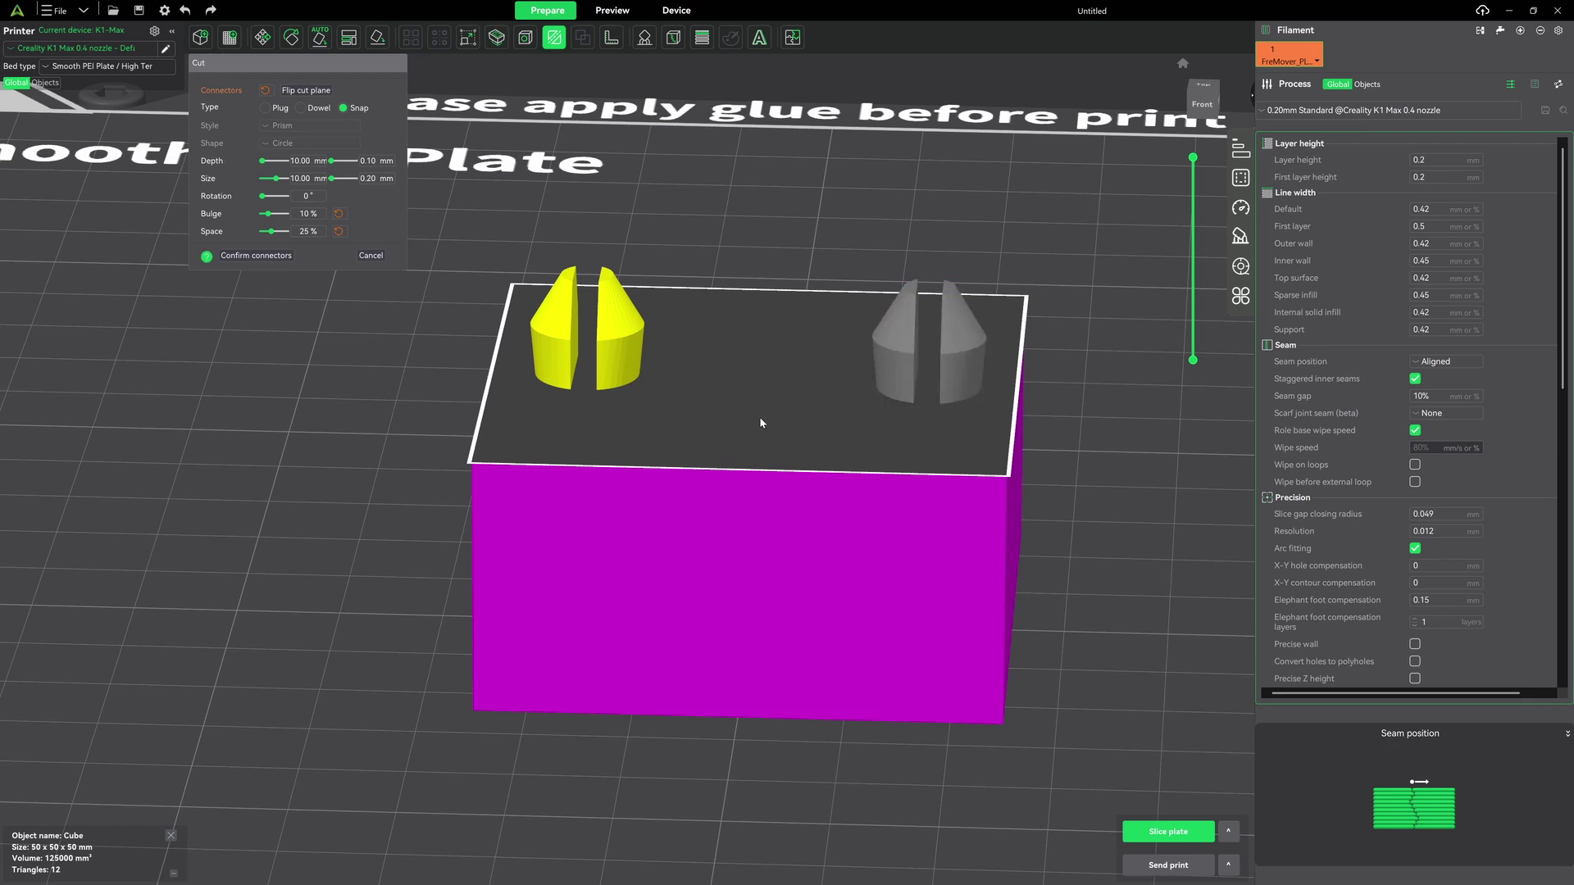
Place a third connector between the two snaps and make it a Plug with Prism style and Triangle shape.
{"action": "left_click", "coordinate": [743, 373]}
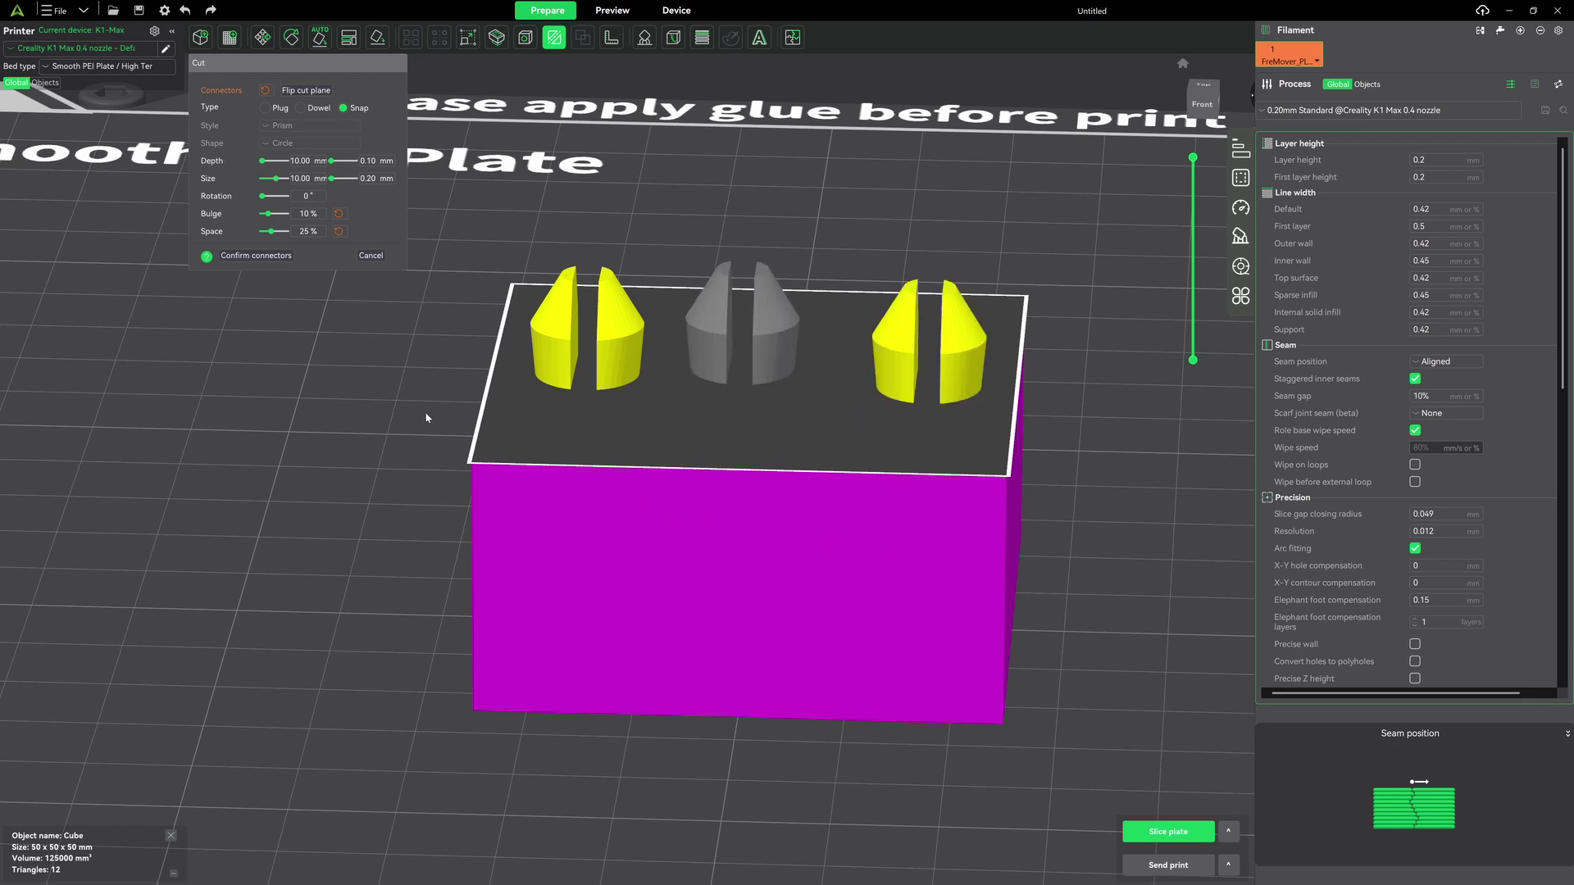
{"action": "left_click", "coordinate": [266, 108]}
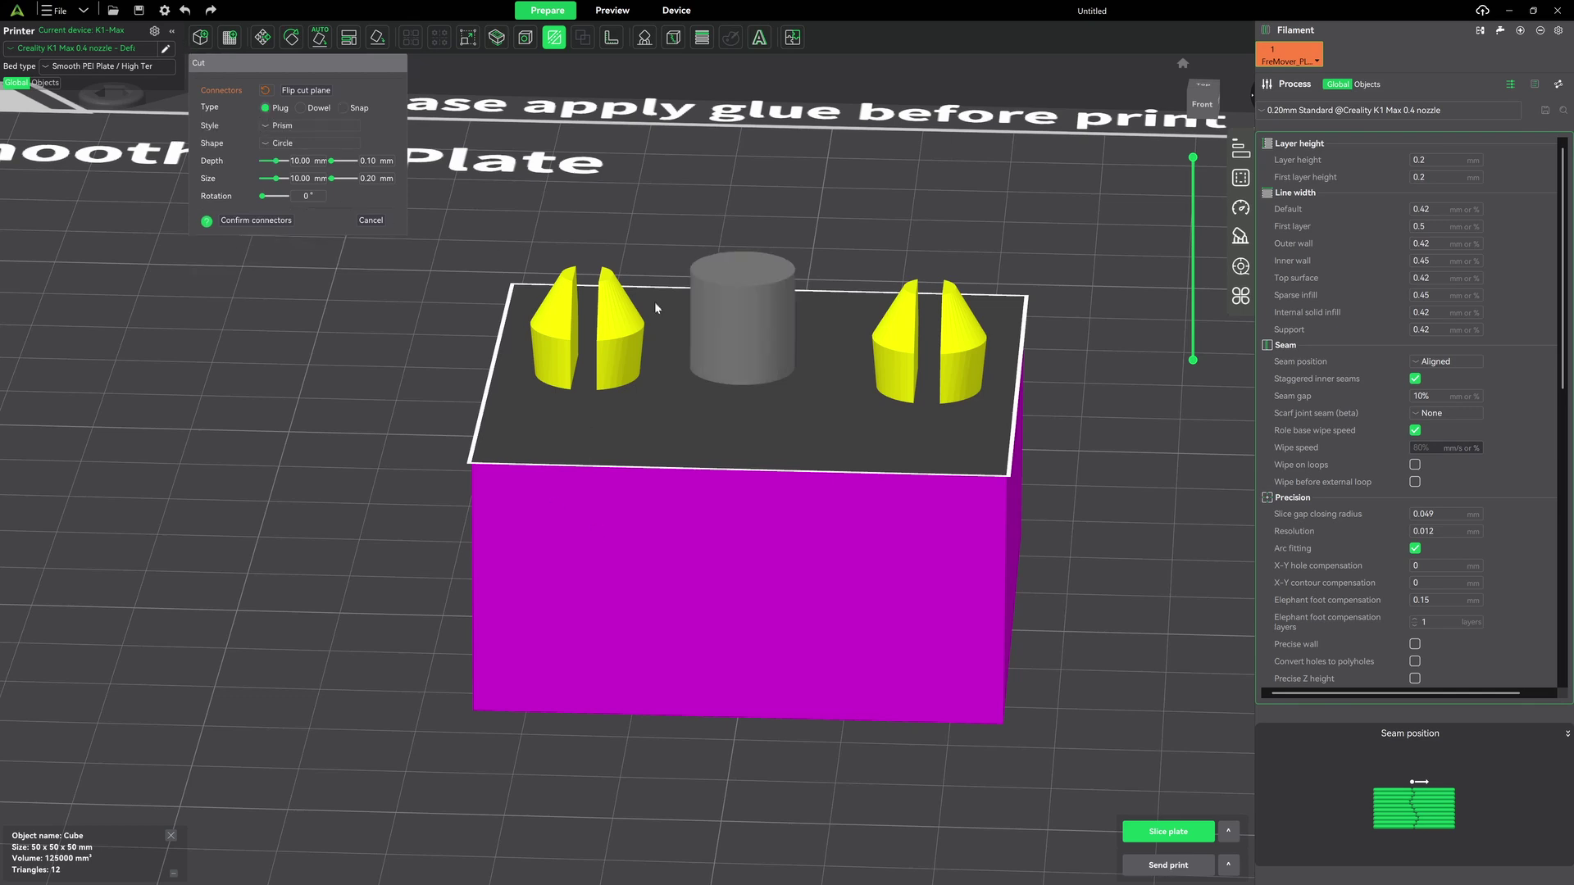
{"action": "left_click_drag", "start_coordinate": [739, 199], "coordinate": [776, 224]}
{"action": "scroll", "coordinate": [775, 225], "scroll_direction": "up", "scroll_amount": 2}
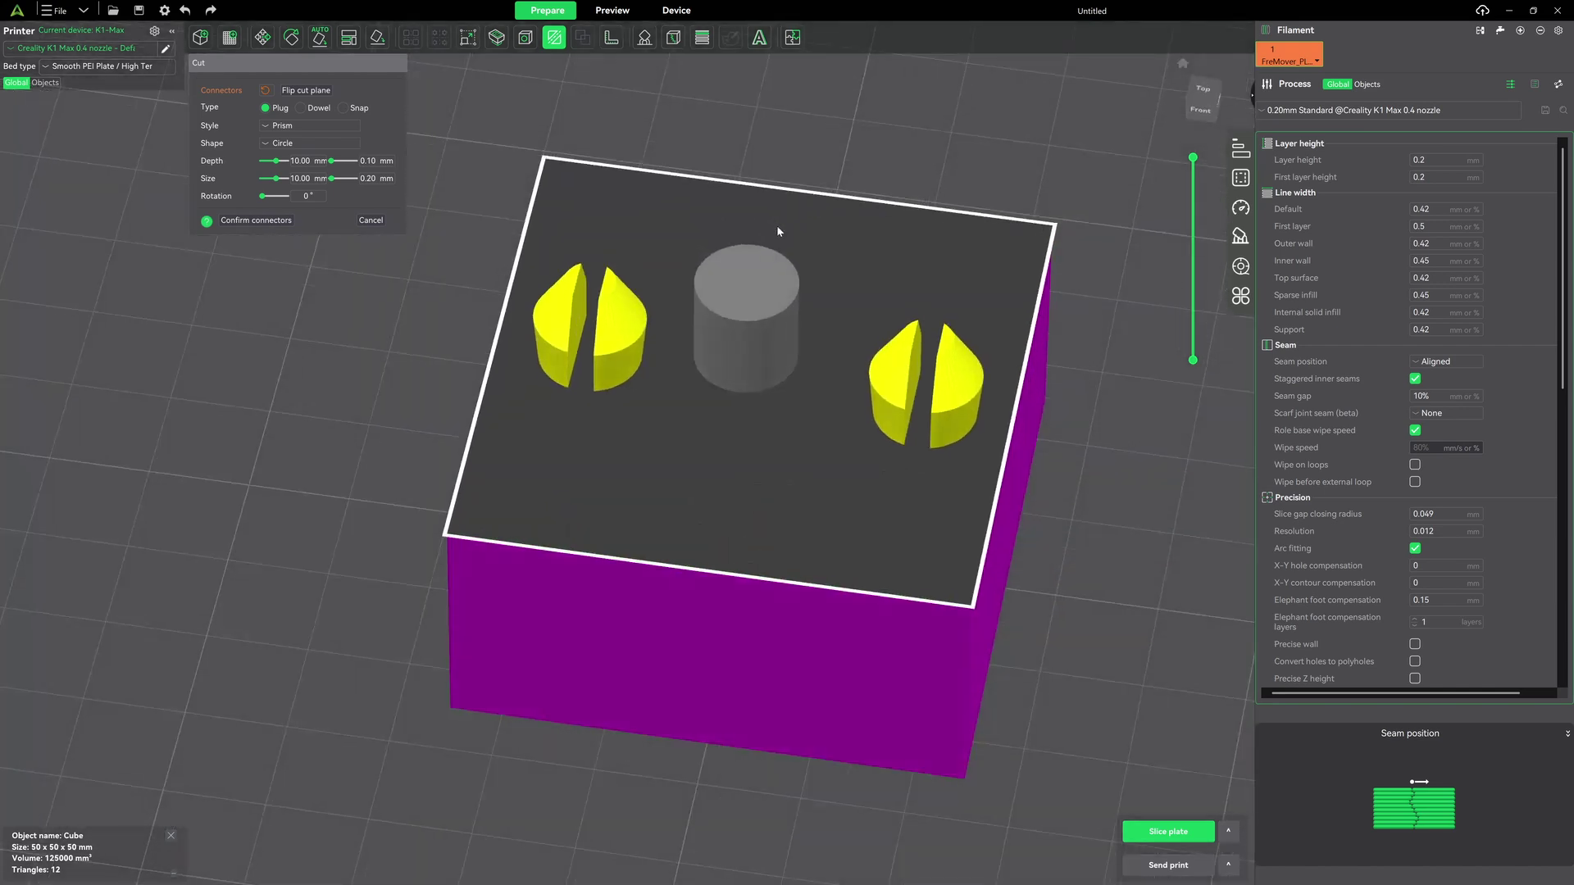
{"action": "left_click", "coordinate": [265, 127]}
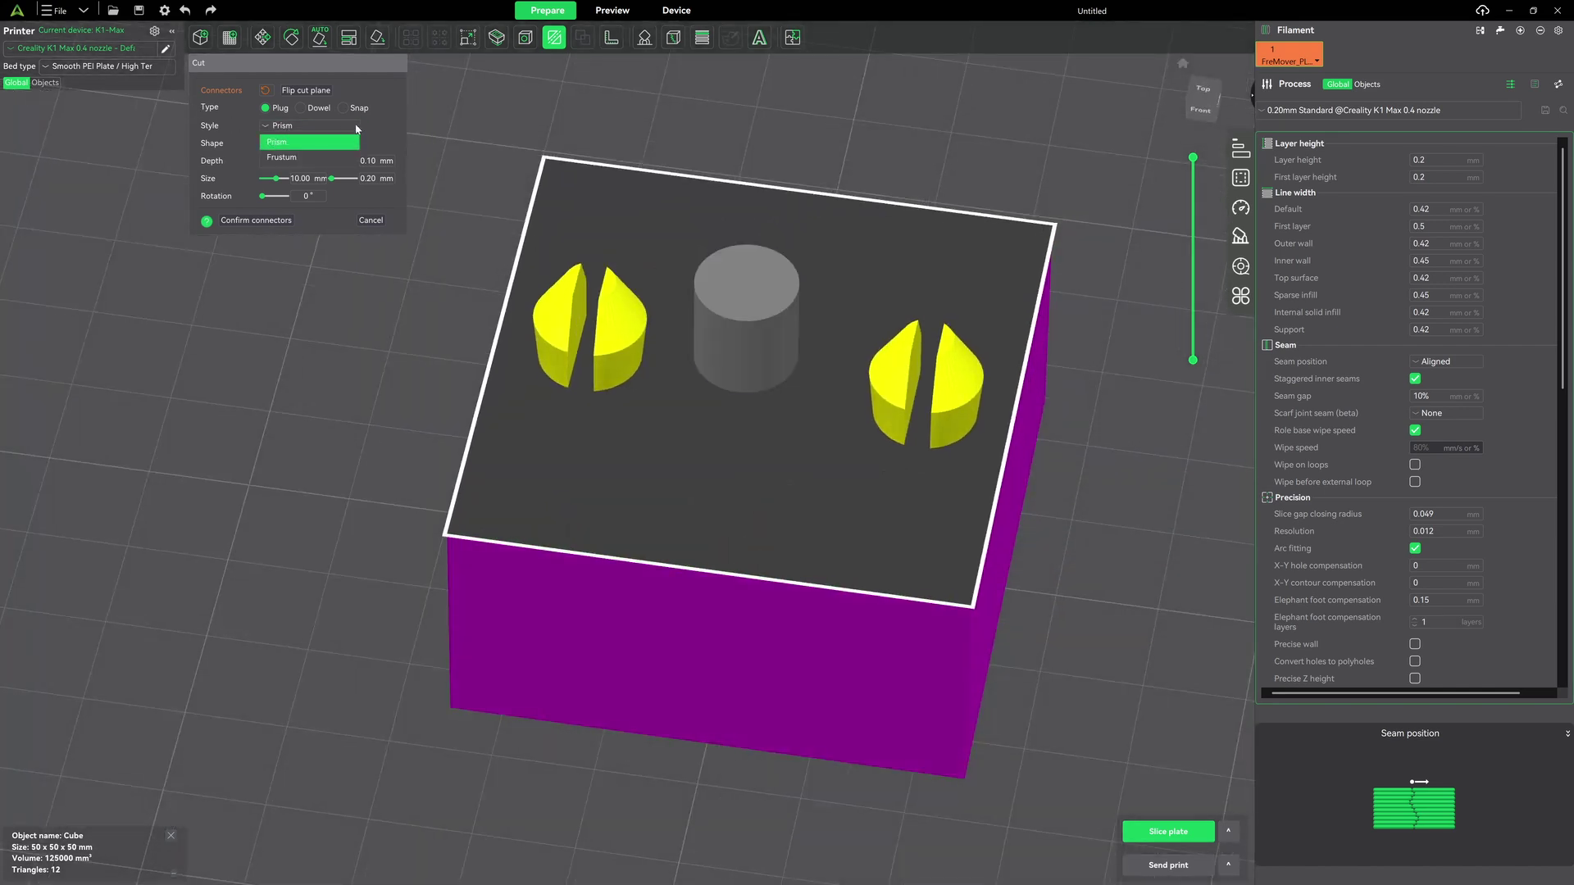
{"action": "left_click", "coordinate": [283, 142]}
{"action": "left_click", "coordinate": [282, 143]}
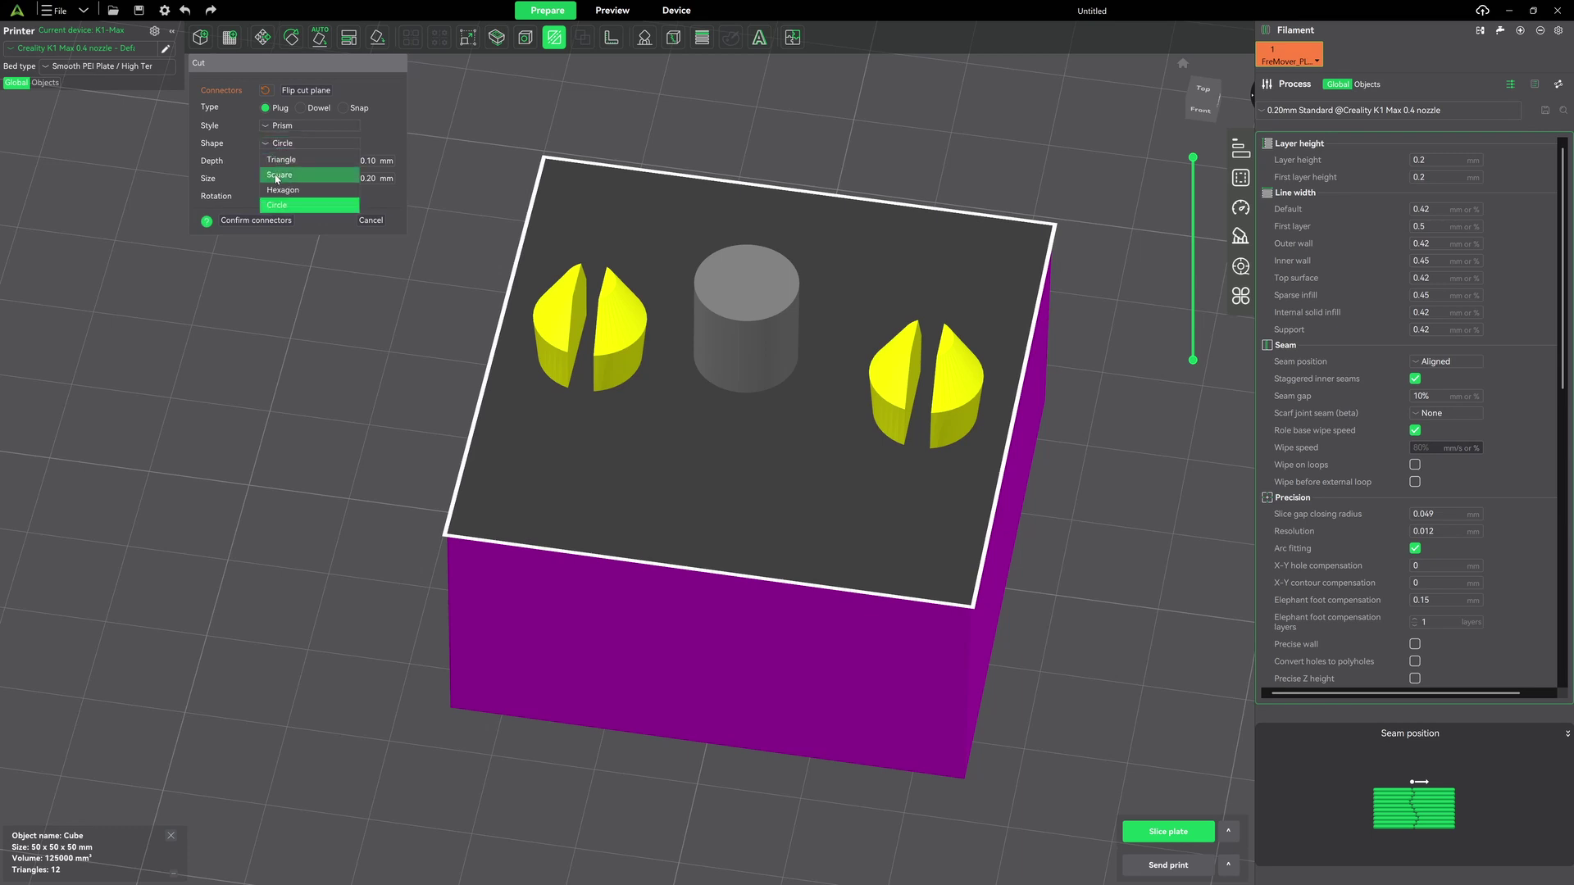
{"action": "left_click", "coordinate": [274, 160]}
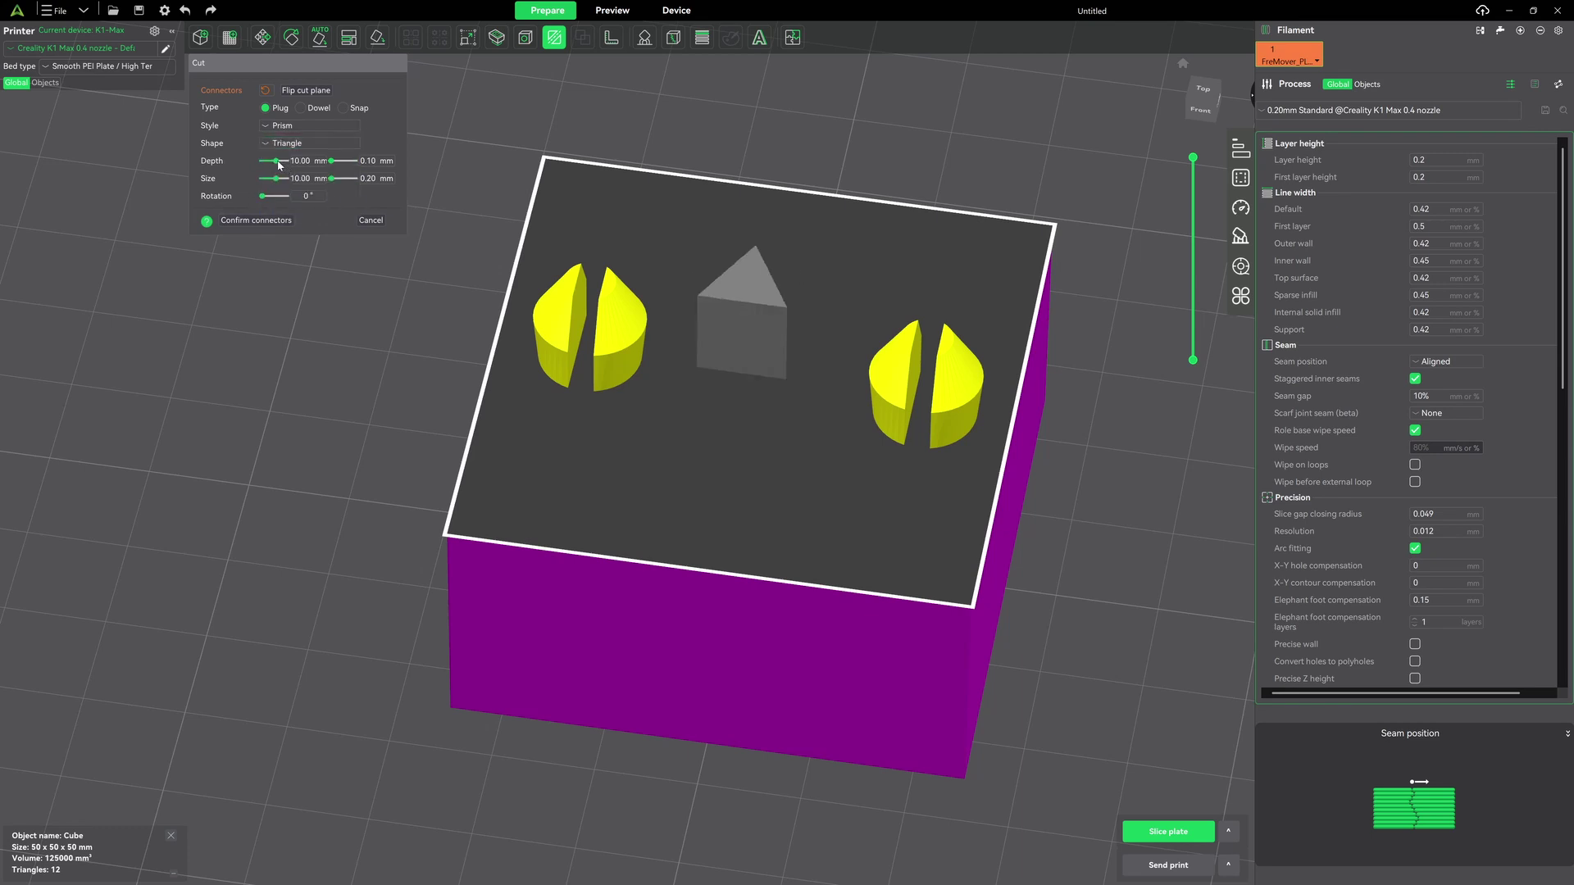
Change the middle triangular connector's type to Dowel and set its depth to 10 mm.
{"action": "left_click_drag", "start_coordinate": [278, 164], "coordinate": [273, 163]}
{"action": "left_click", "coordinate": [300, 108]}
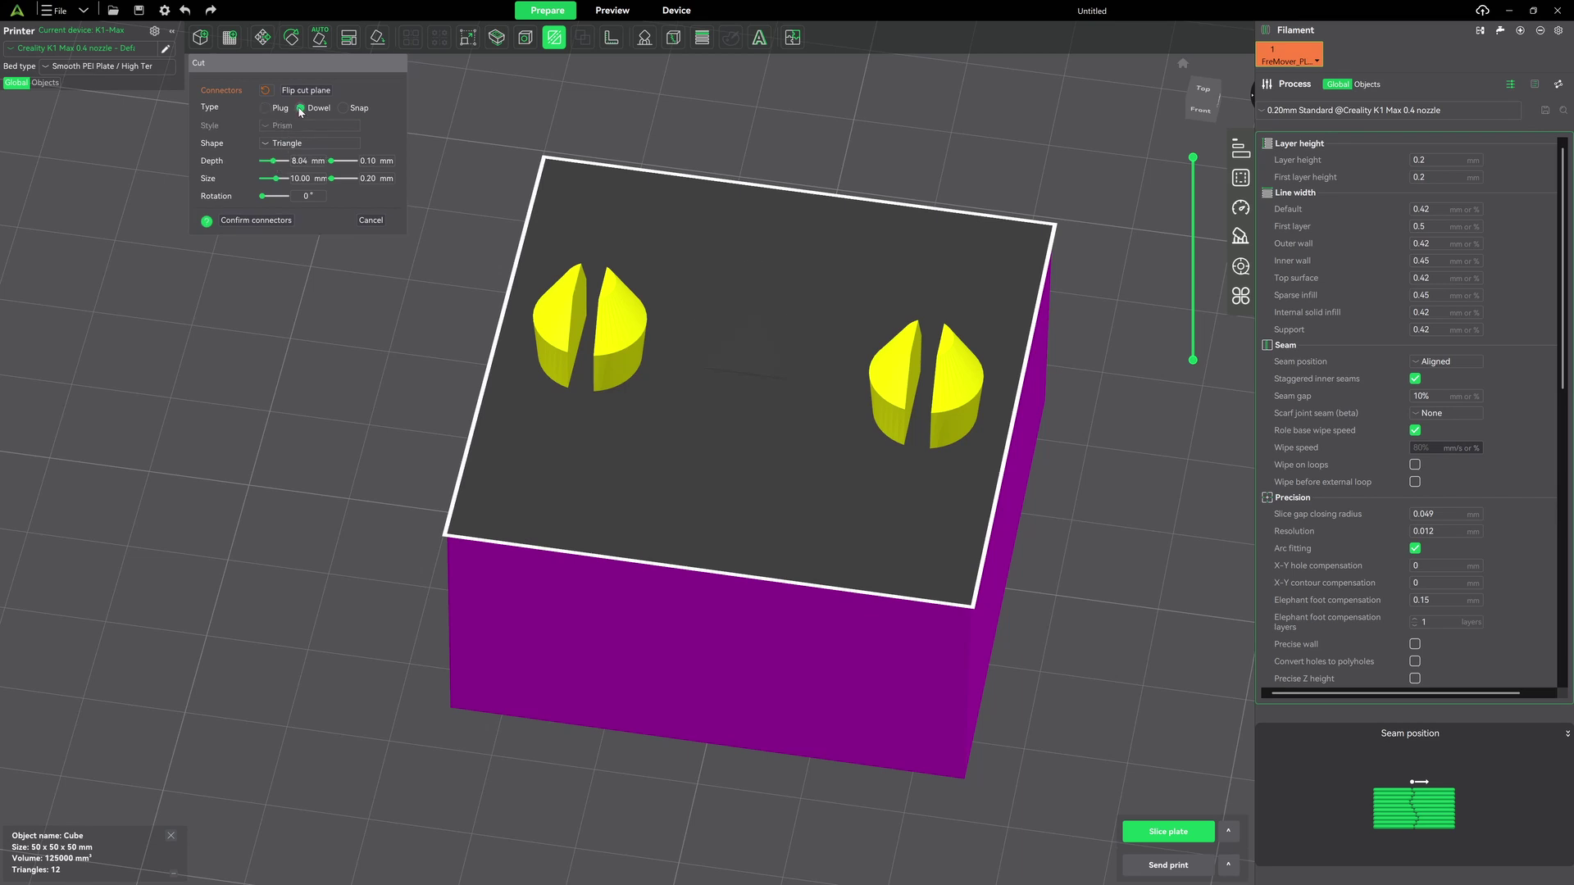
{"action": "key", "text": "3"}
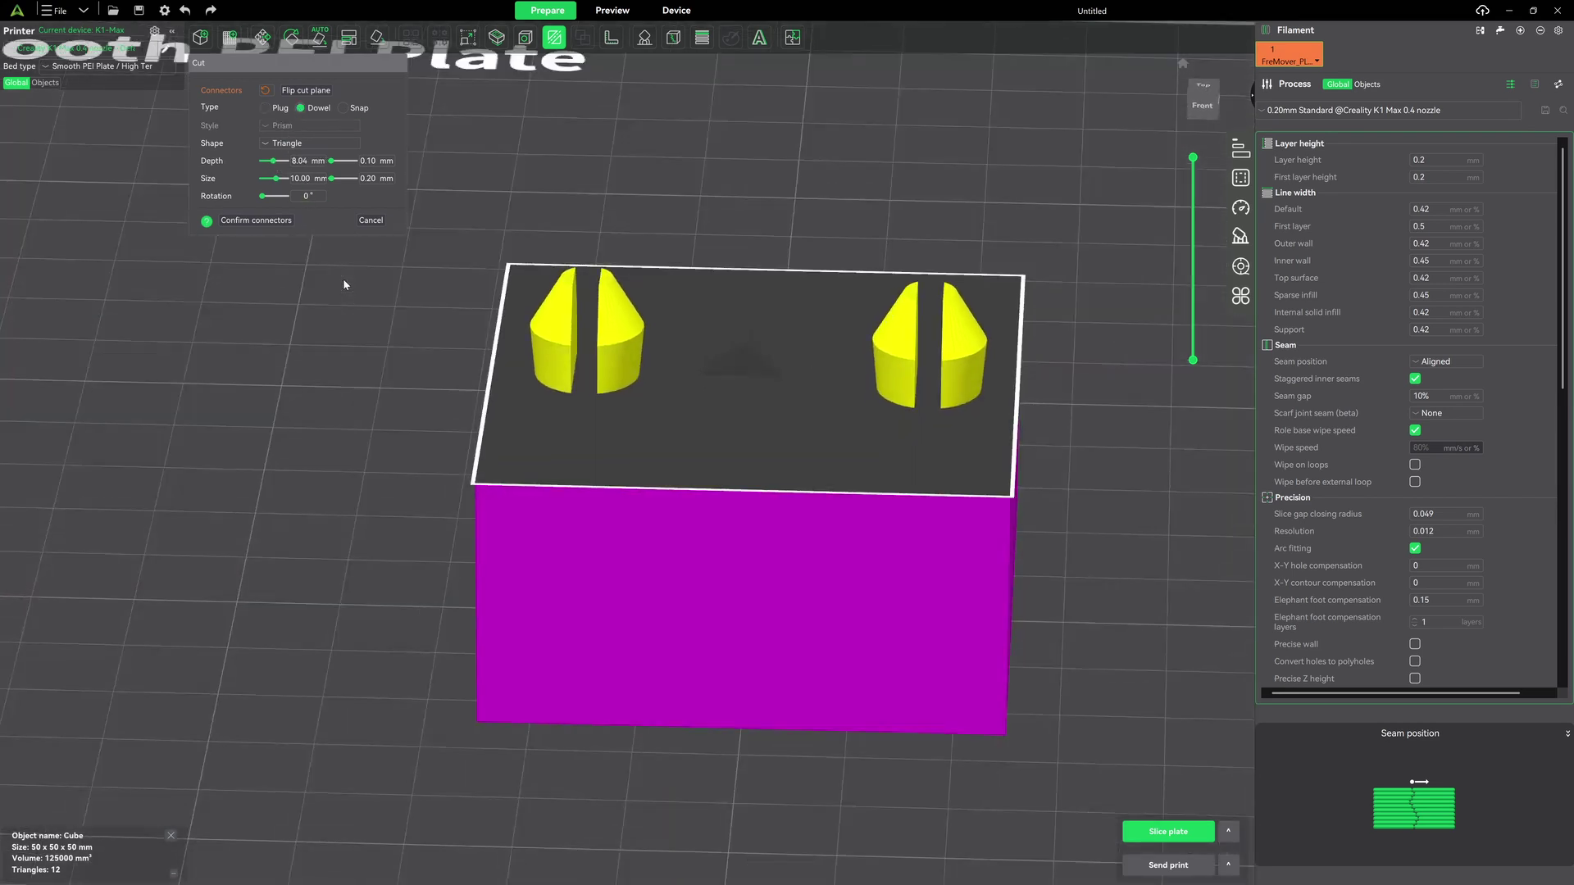
{"action": "left_click", "coordinate": [300, 162]}
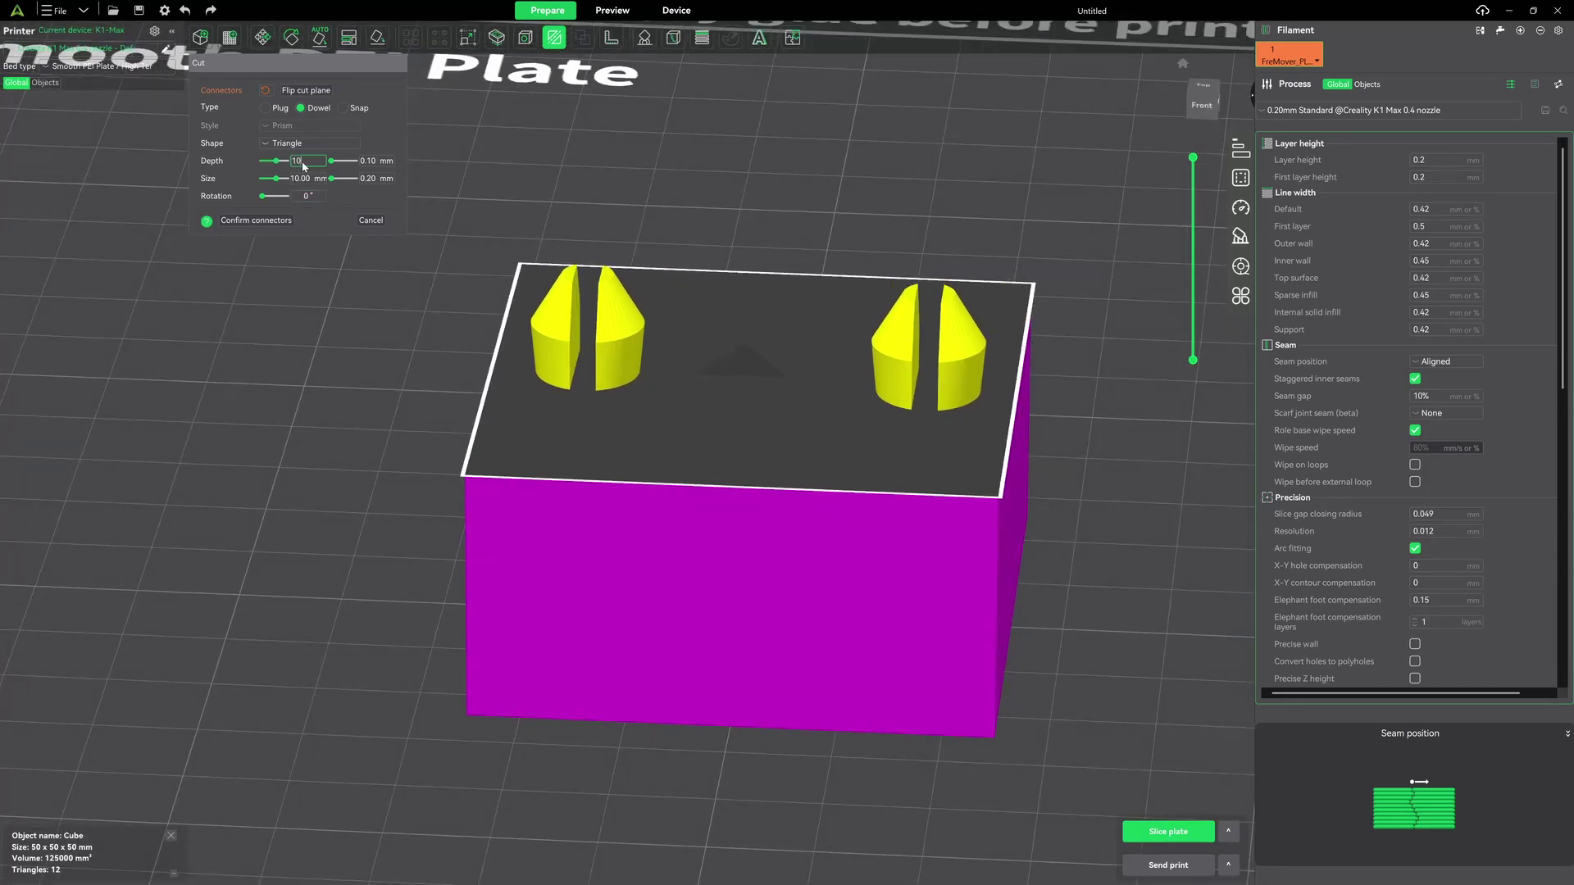
{"action": "left_click_drag", "start_coordinate": [691, 210], "coordinate": [698, 222]}
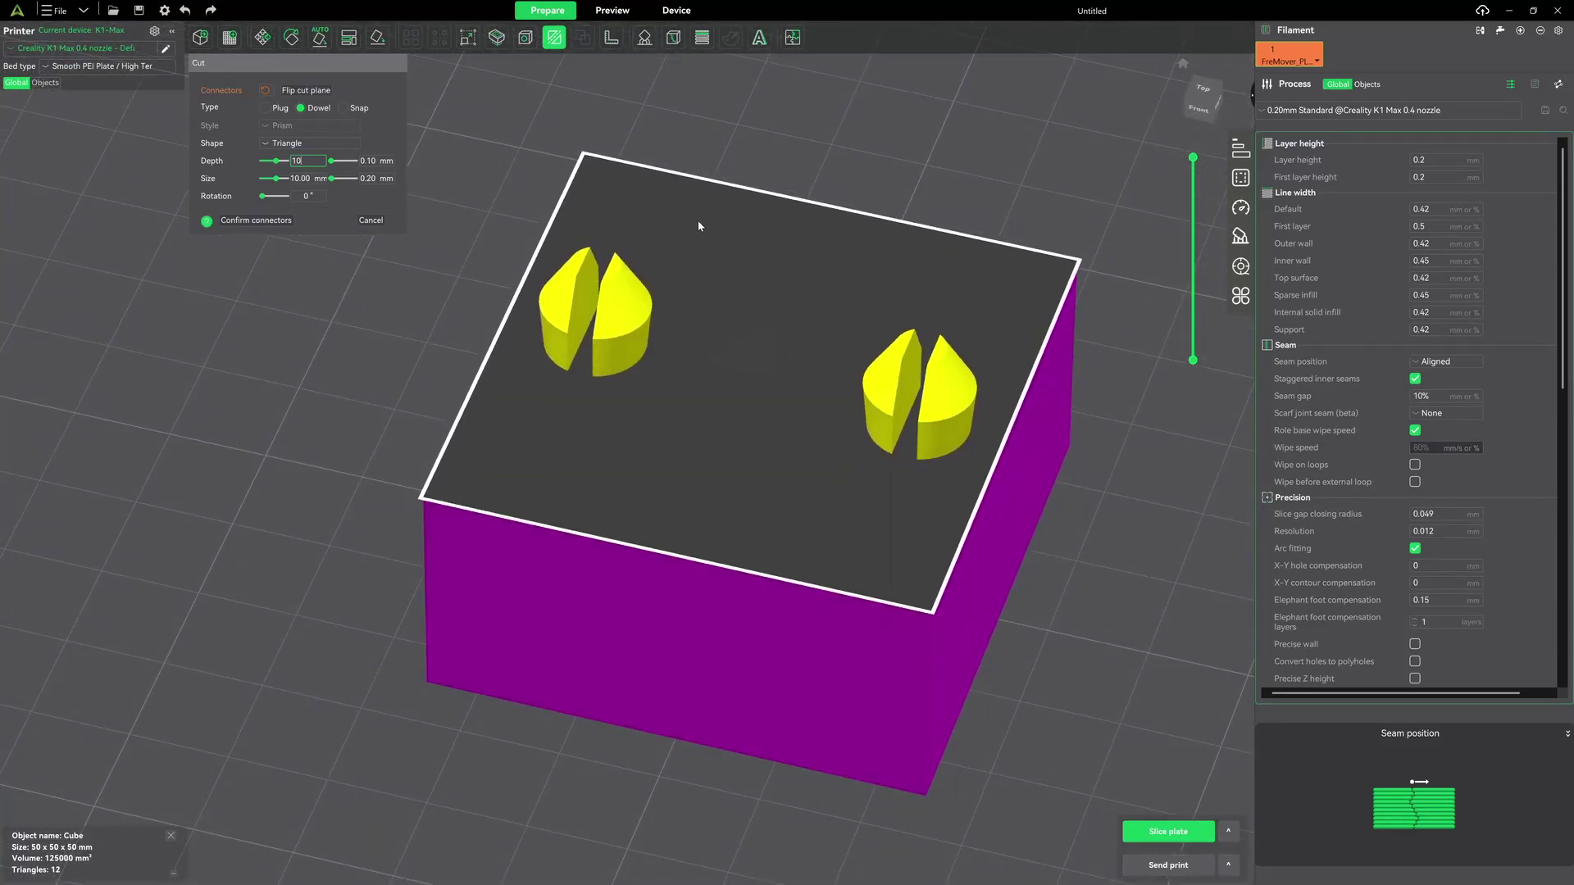
Confirm the connectors and perform the planar cut on the cube.
{"action": "left_click", "coordinate": [266, 221]}
{"action": "scroll", "coordinate": [254, 273], "scroll_direction": "down", "scroll_amount": 5}
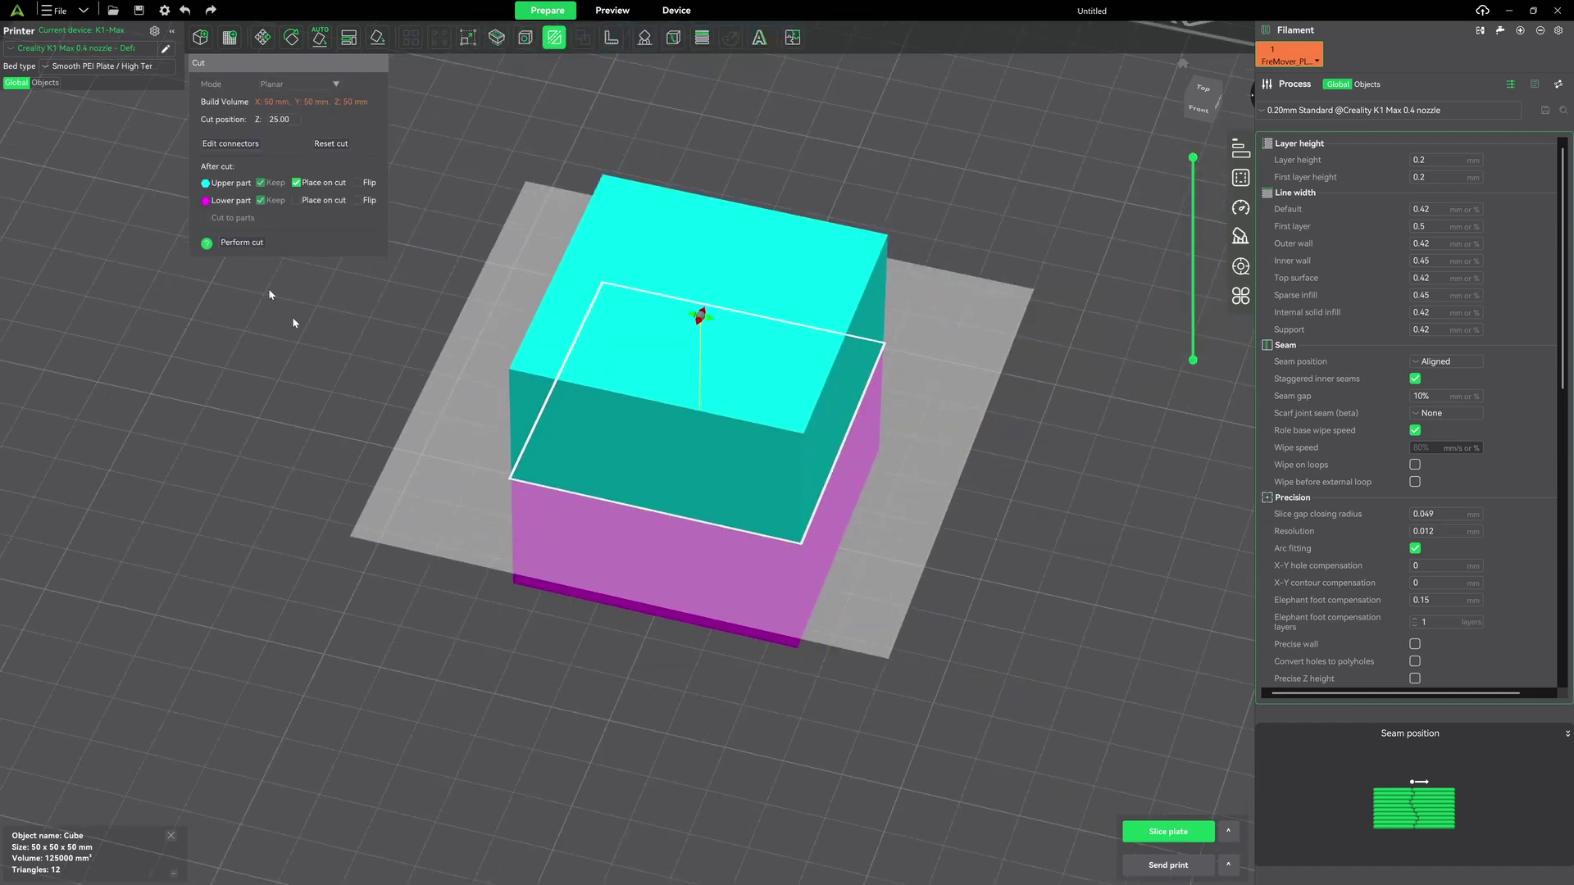
{"action": "left_click_drag", "start_coordinate": [457, 281], "coordinate": [462, 262]}
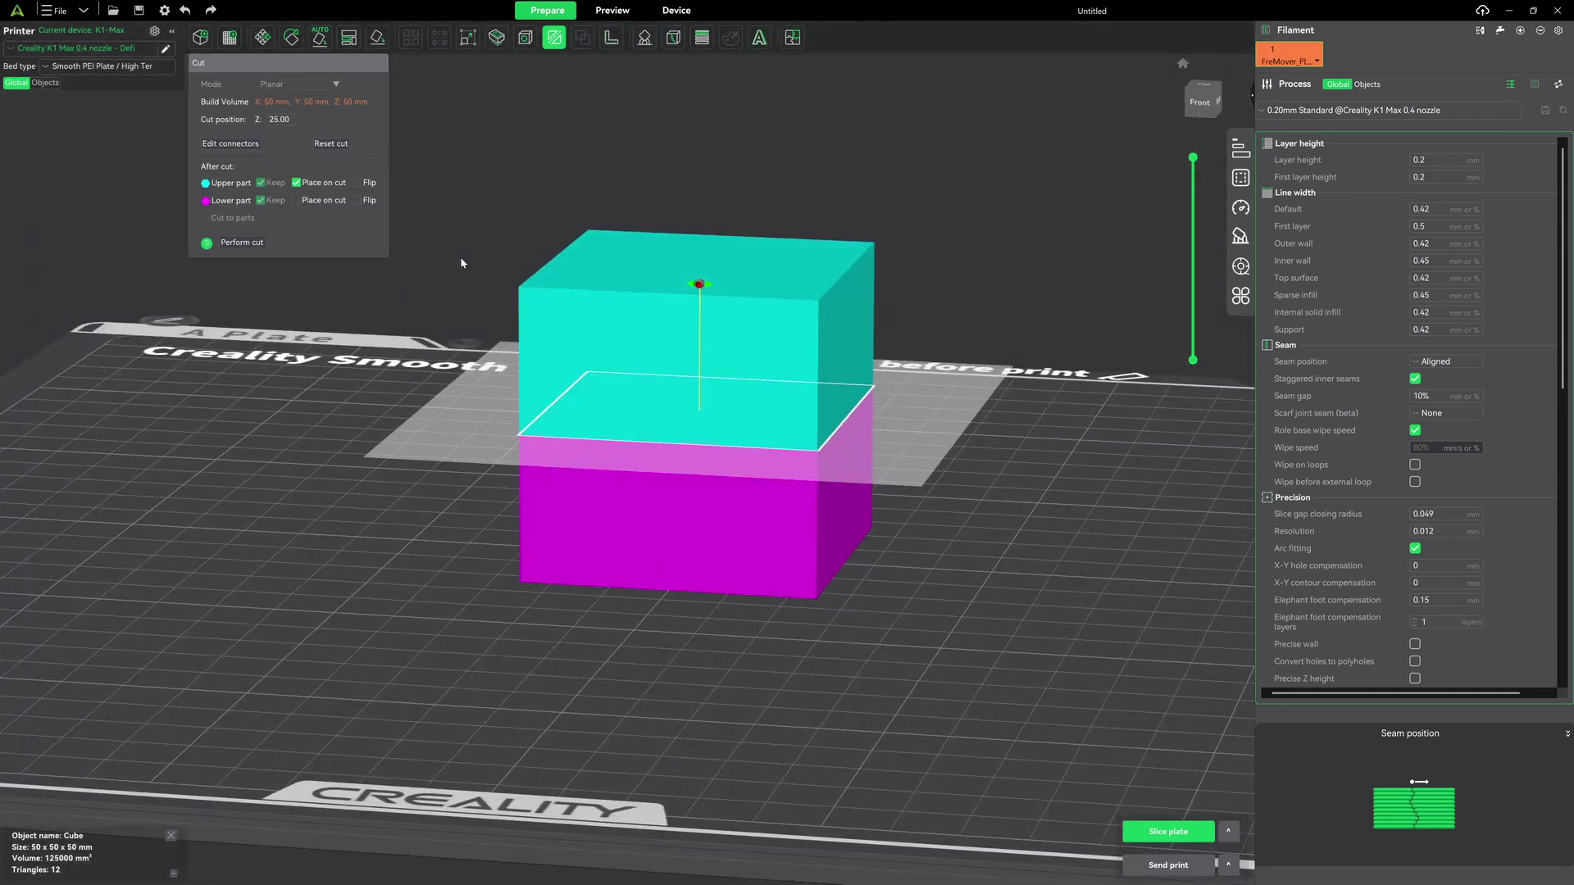
{"action": "left_click", "coordinate": [241, 242]}
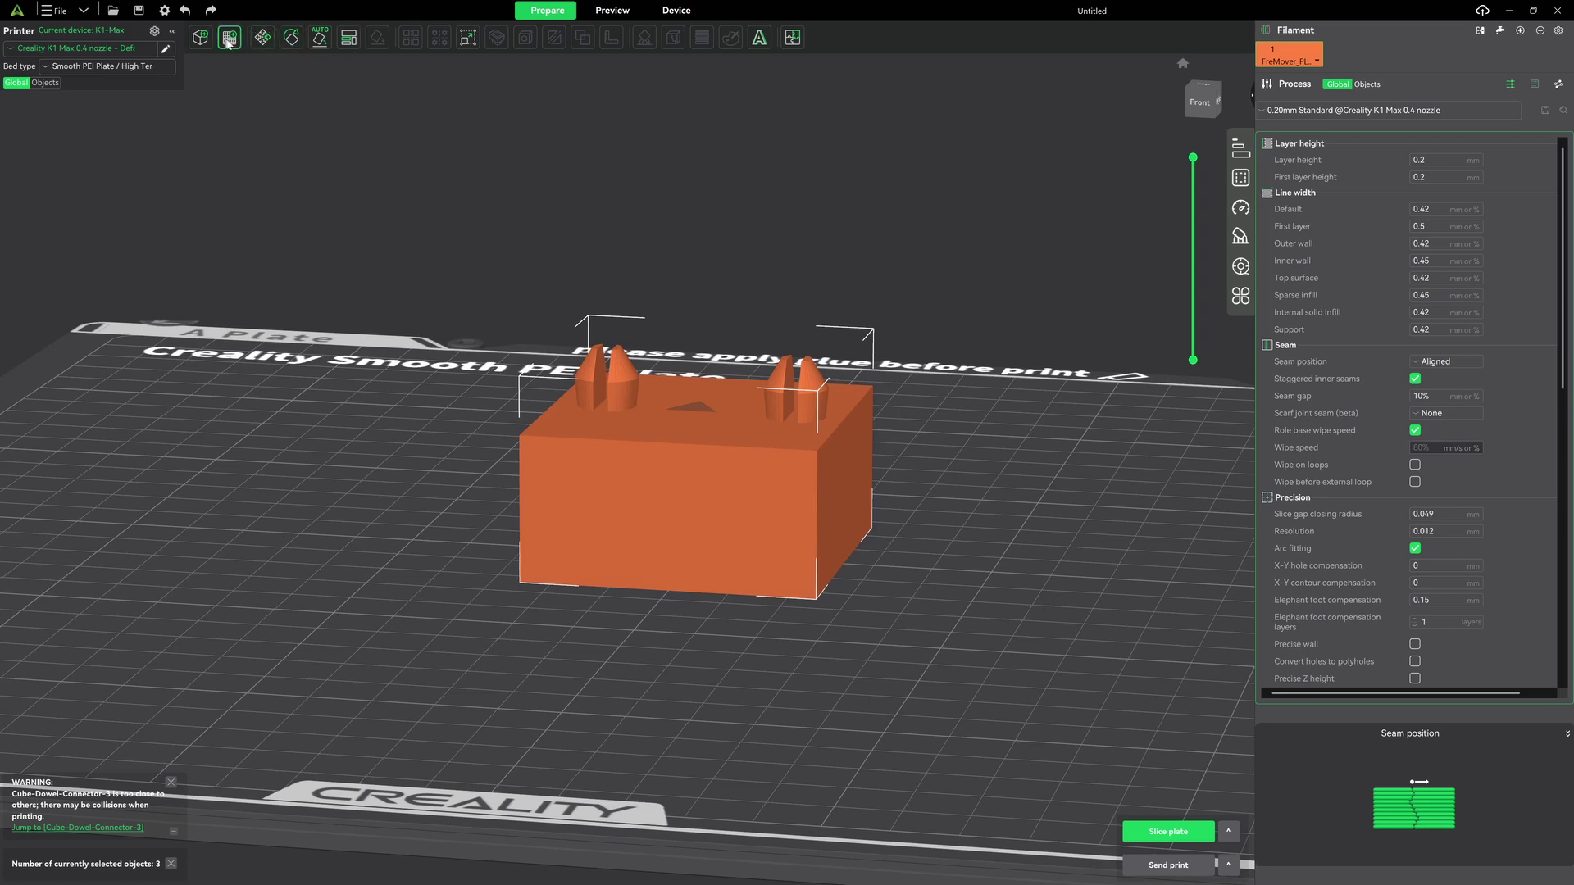
Arrange the two cube halves and the separate triangular dowel on the plate with a spacing of 10.
{"action": "right_click", "coordinate": [345, 47]}
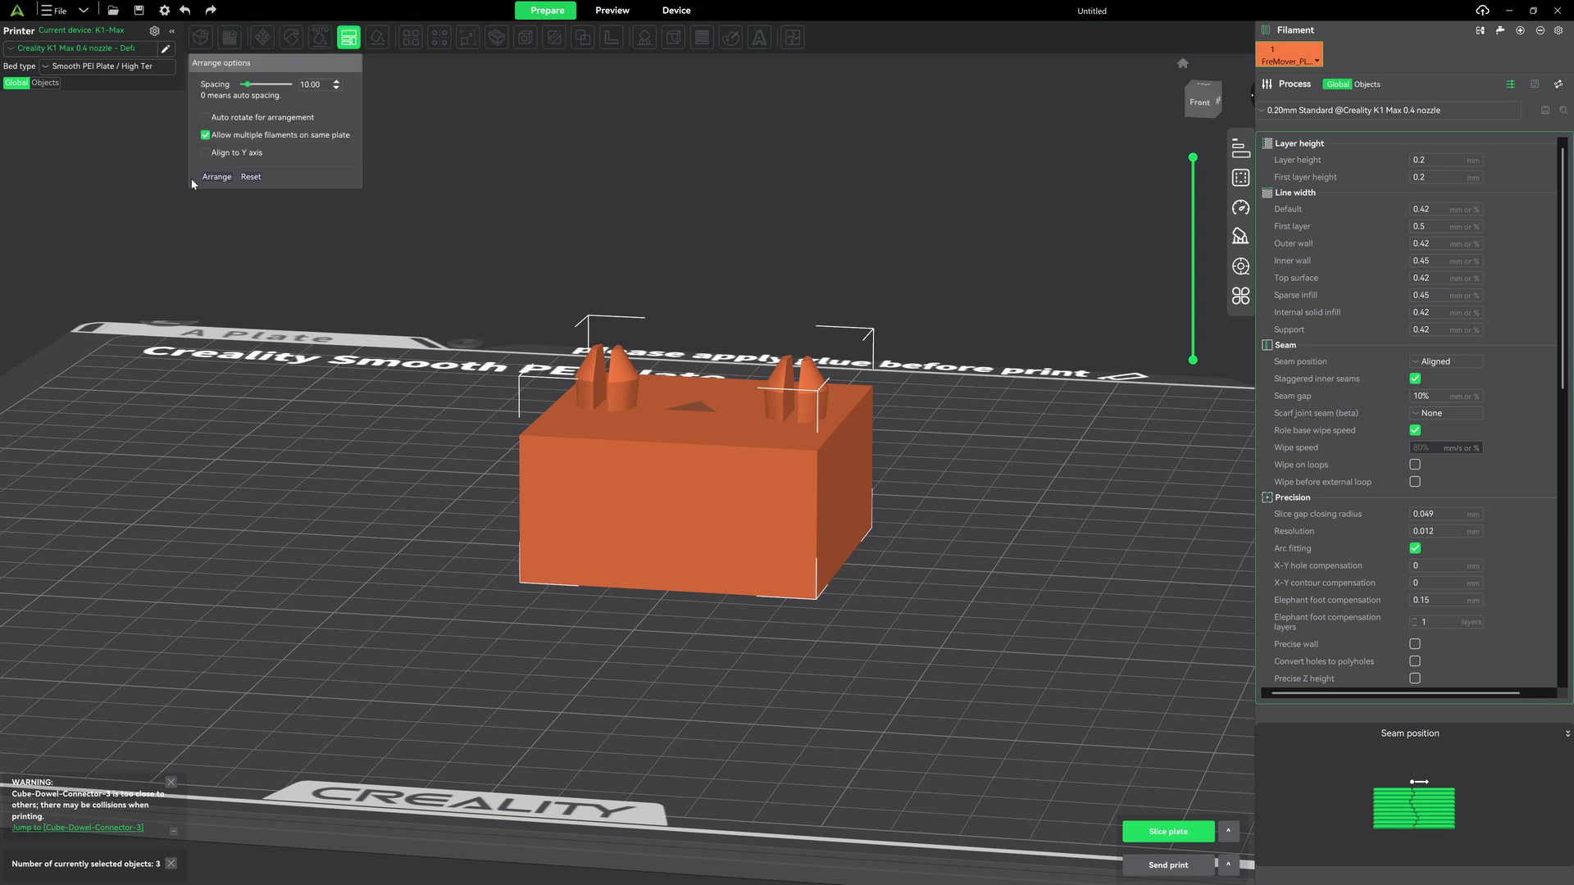
{"action": "left_click", "coordinate": [216, 177]}
{"action": "left_click_drag", "start_coordinate": [359, 518], "coordinate": [377, 527]}
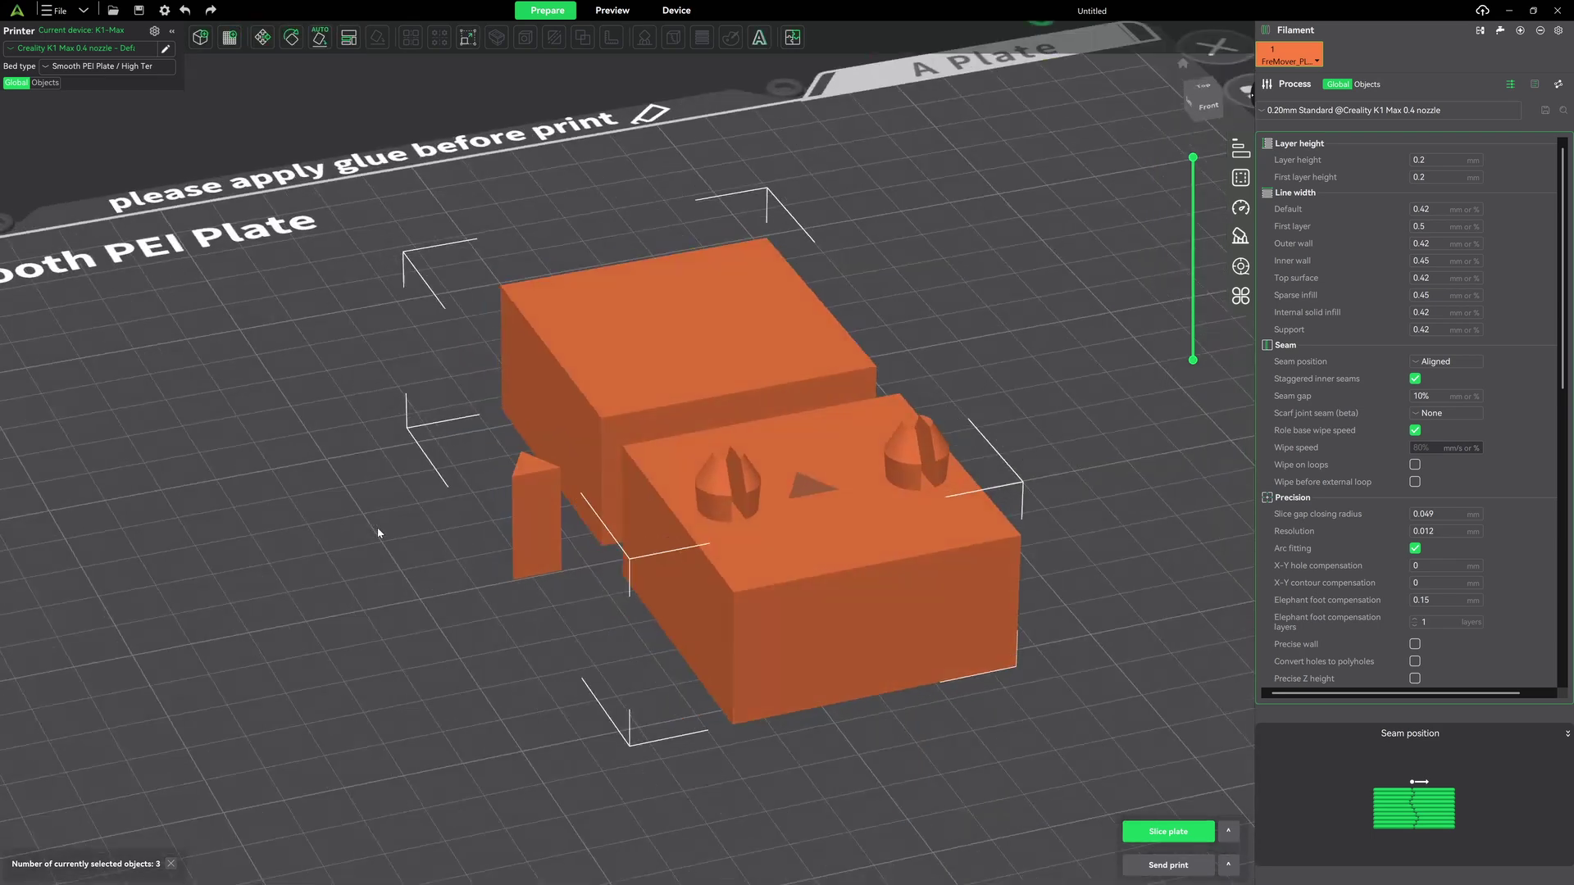
{"action": "scroll", "coordinate": [377, 528], "scroll_direction": "up", "scroll_amount": 3}
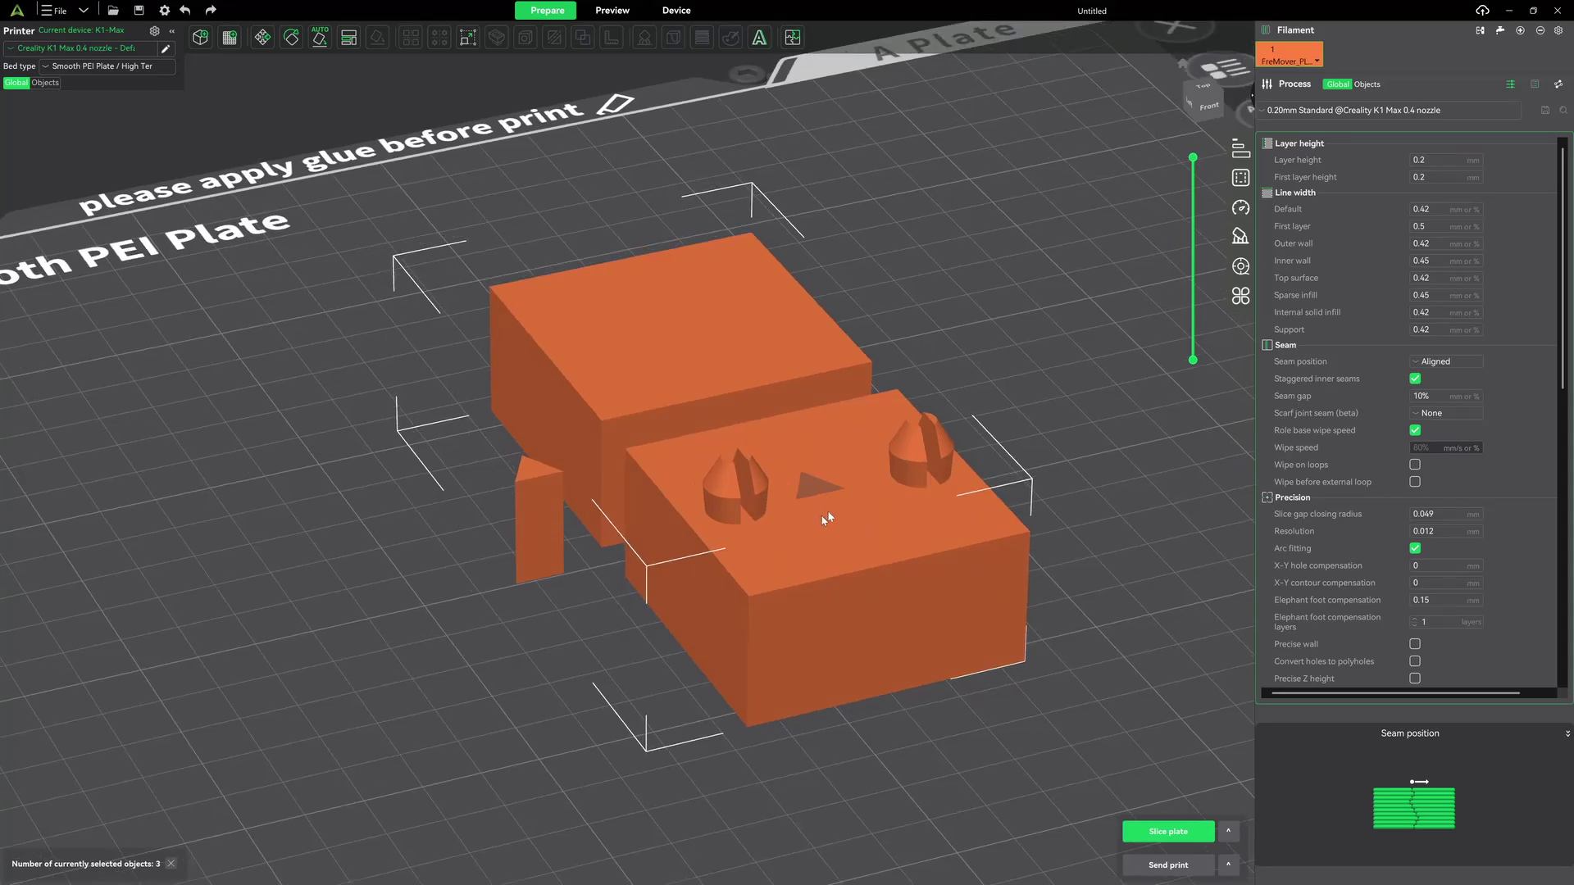
{"action": "left_click_drag", "start_coordinate": [1016, 419], "coordinate": [1016, 429]}
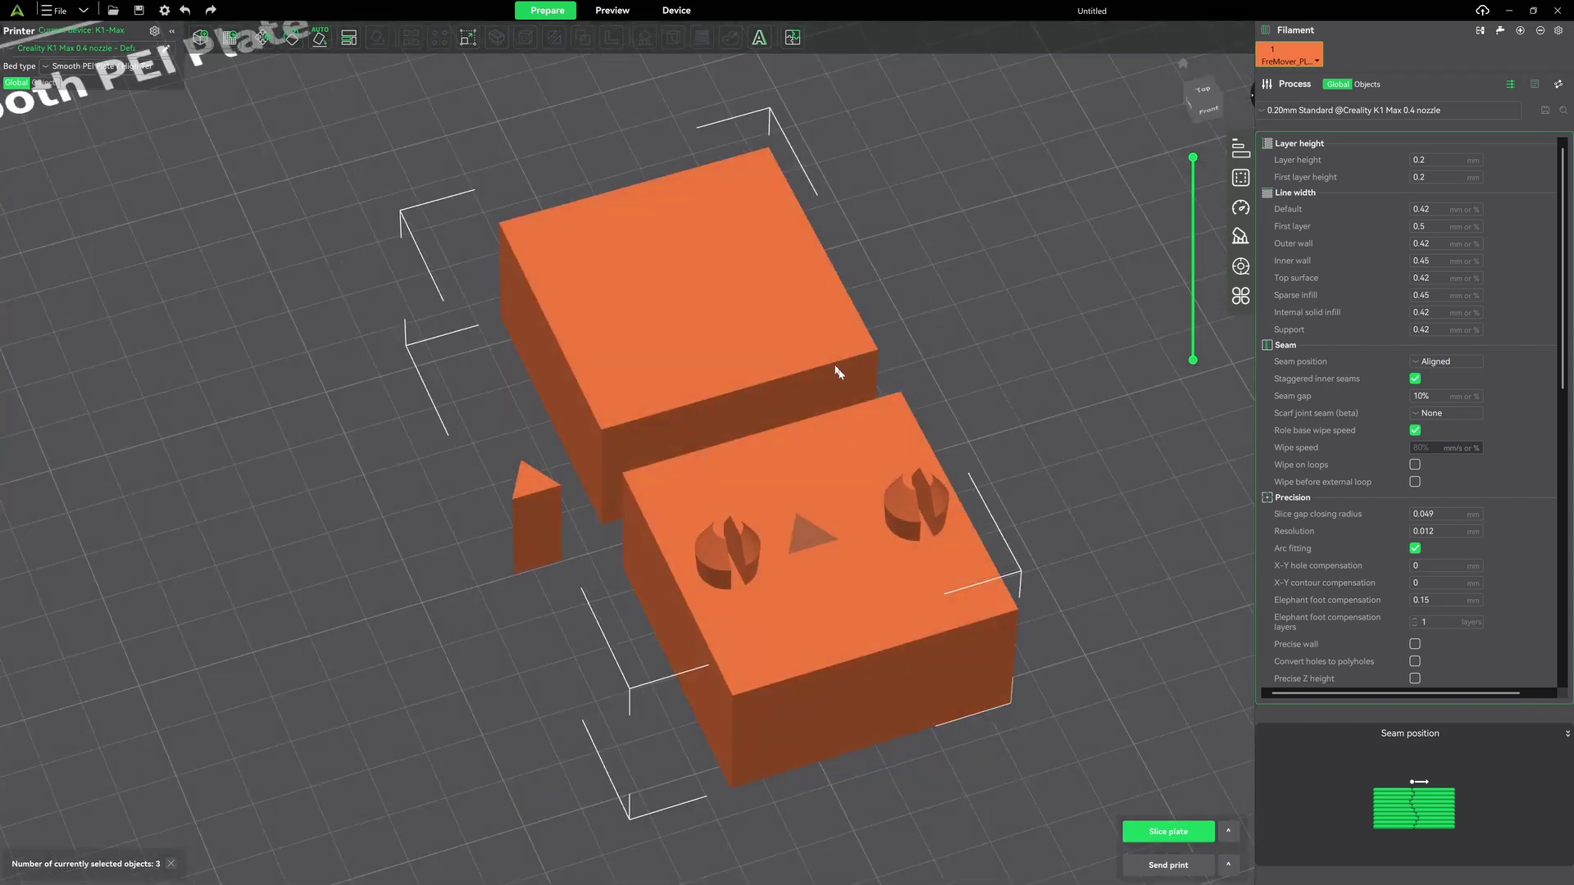
Lay the upper cube half on its uncut face so that its connector holes point up.
{"action": "right_click", "coordinate": [320, 37]}
{"action": "left_click", "coordinate": [917, 249]}
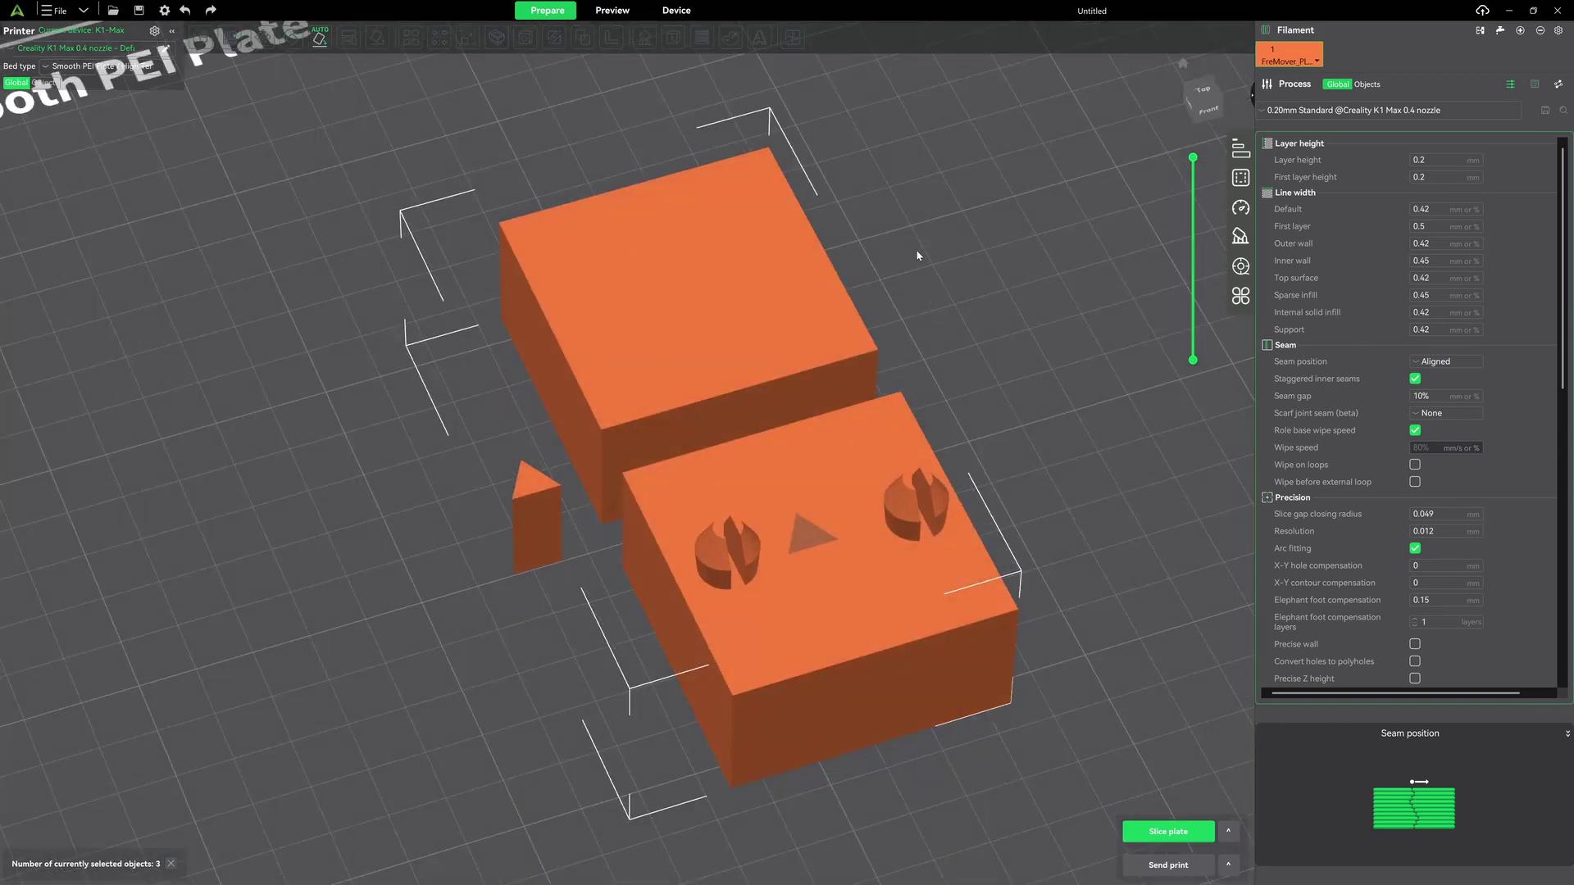
{"action": "left_click", "coordinate": [743, 267]}
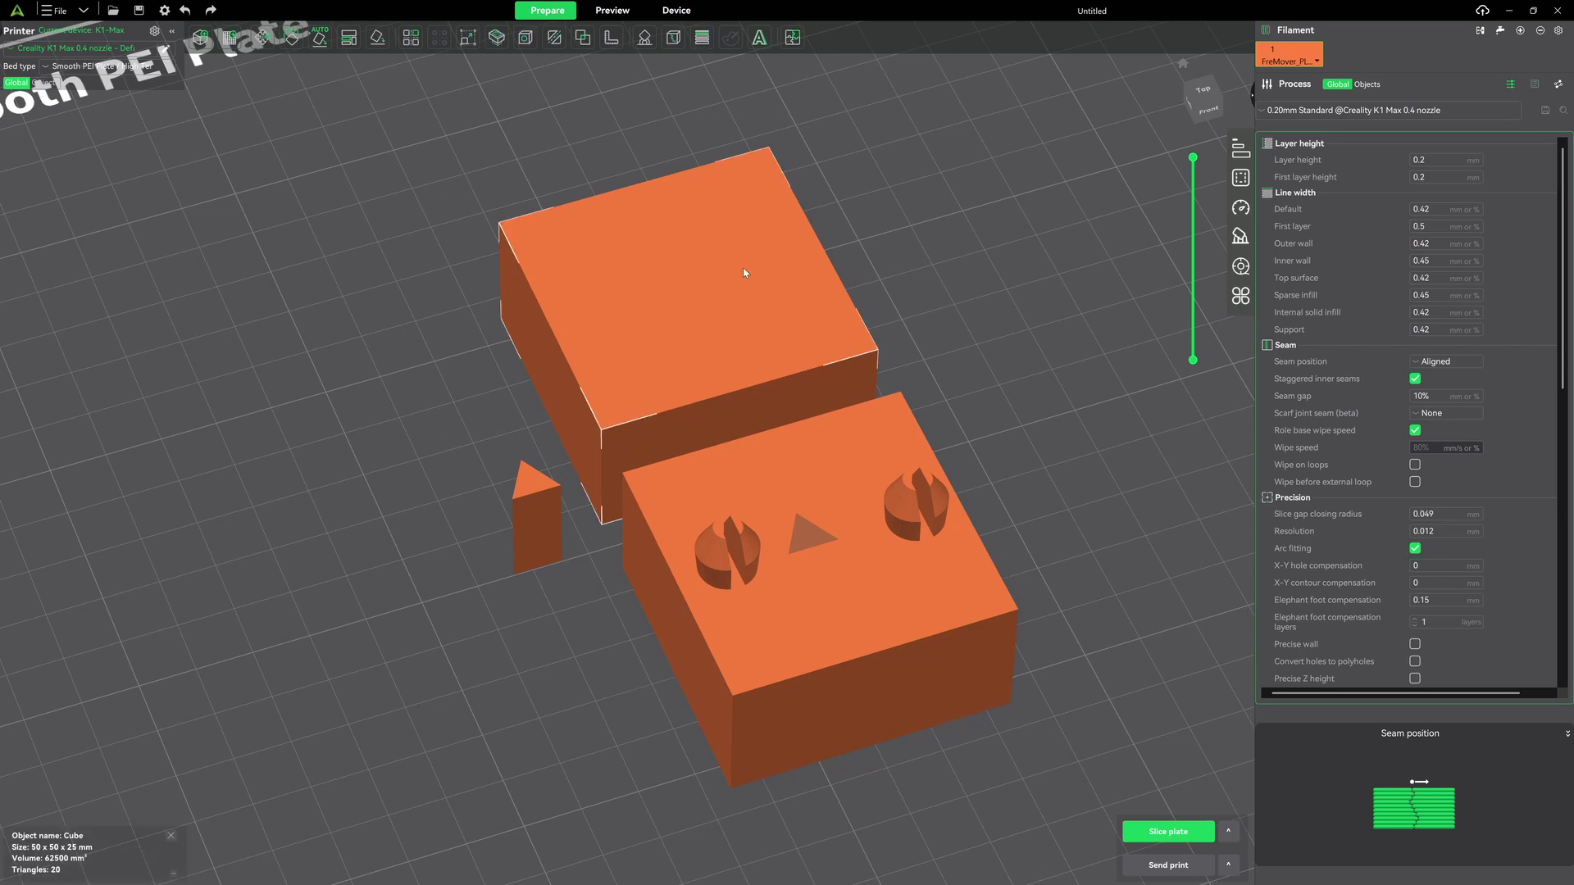
{"action": "left_click", "coordinate": [370, 39]}
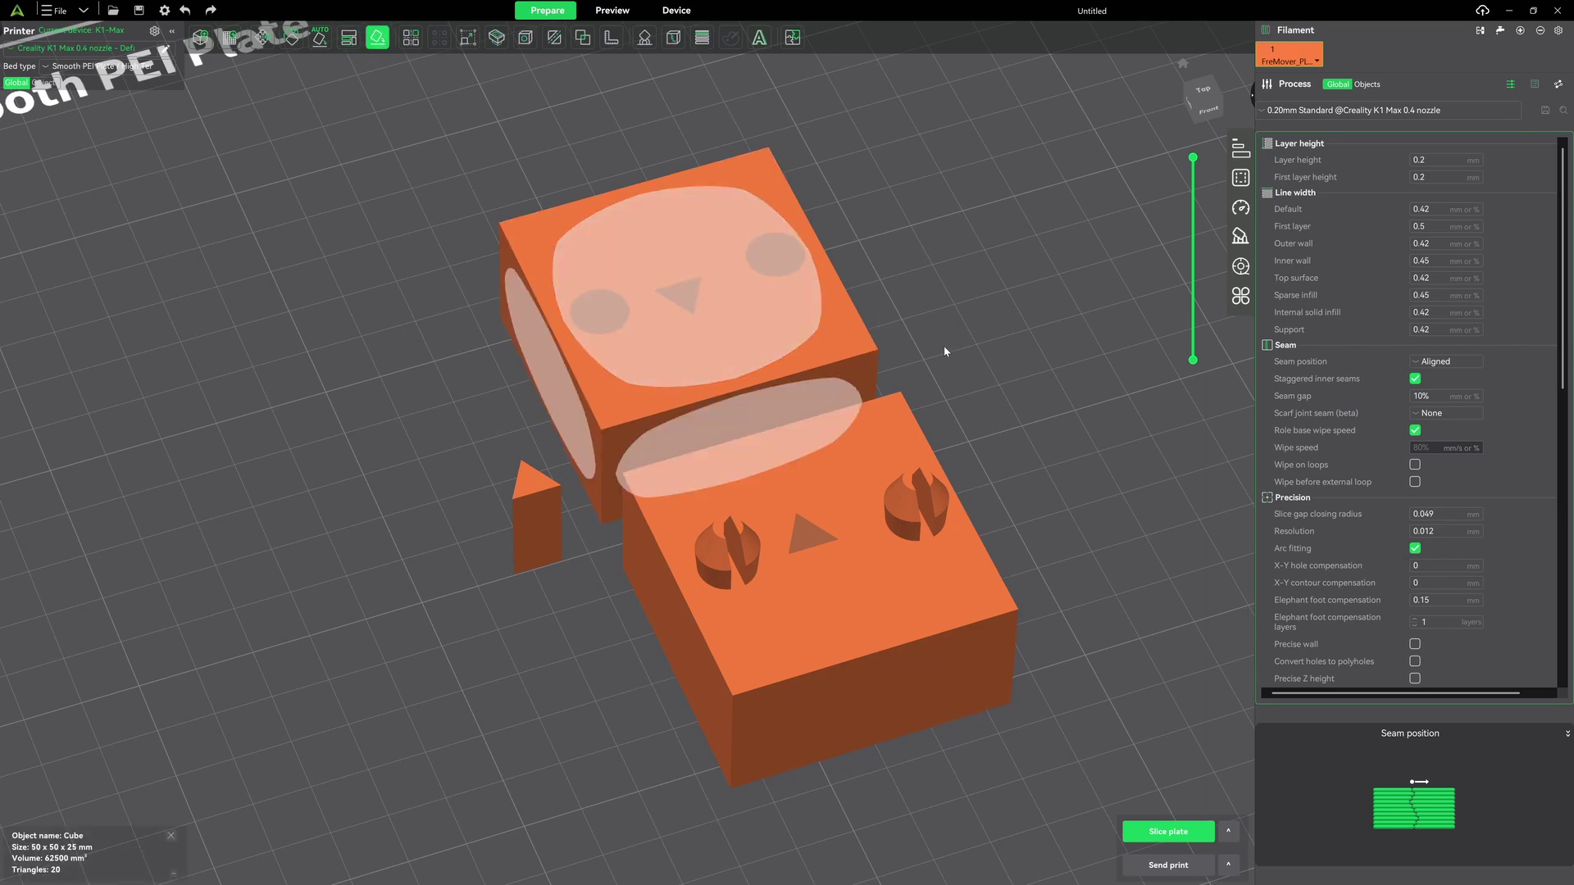
{"action": "left_click_drag", "start_coordinate": [944, 351], "coordinate": [938, 411]}
{"action": "key", "text": "1"}
Slice the plate with both cube halves and the triangular dowel.
{"action": "left_click_drag", "start_coordinate": [648, 613], "coordinate": [869, 645]}
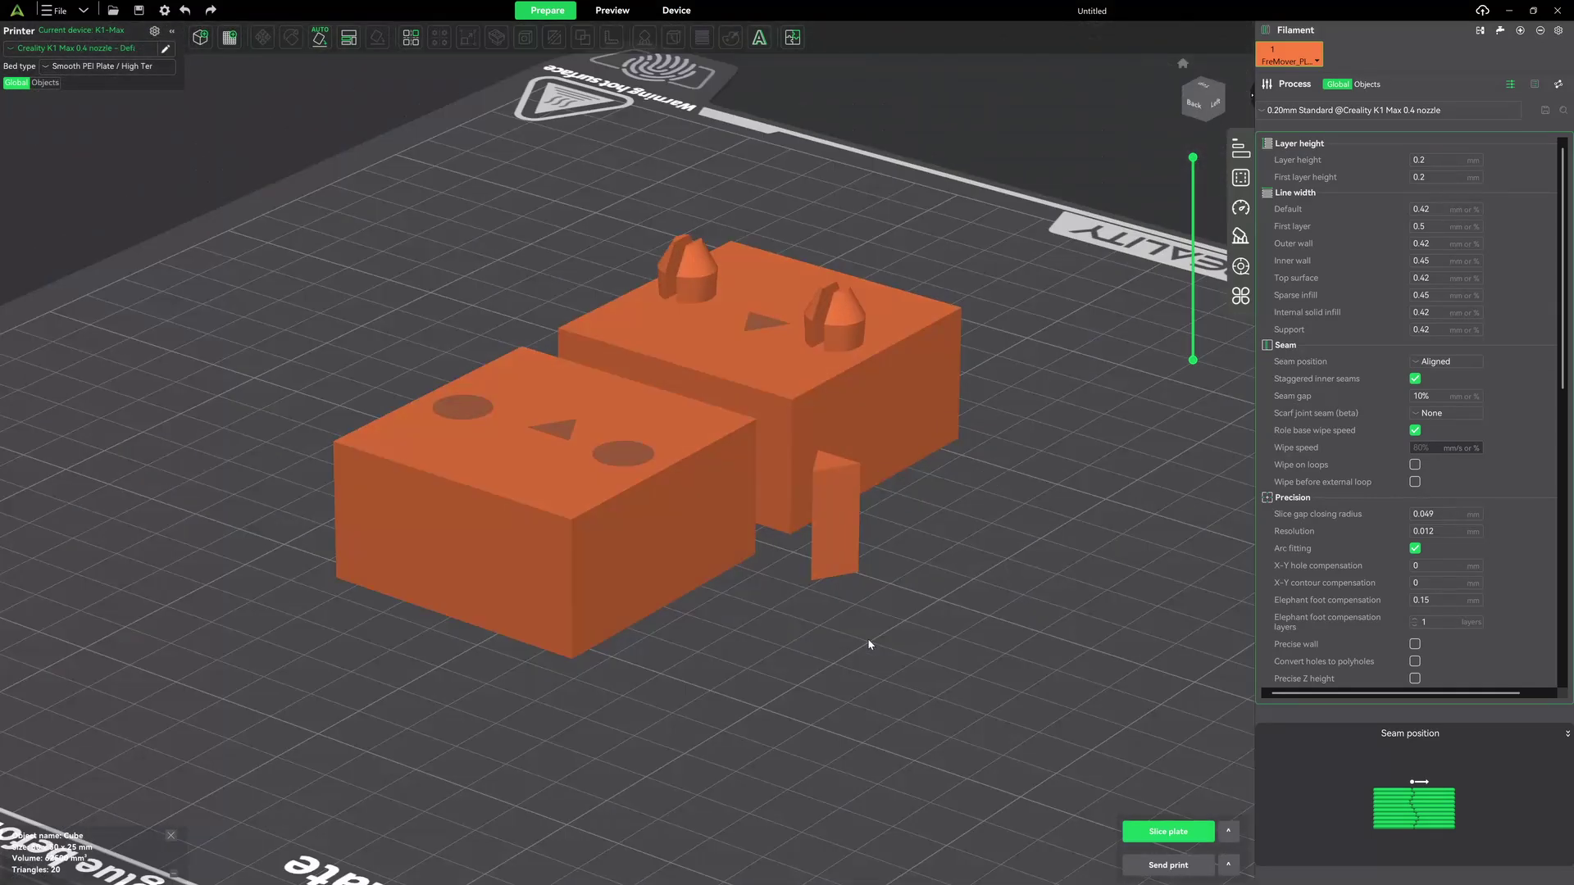
{"action": "left_click", "coordinate": [1178, 831]}
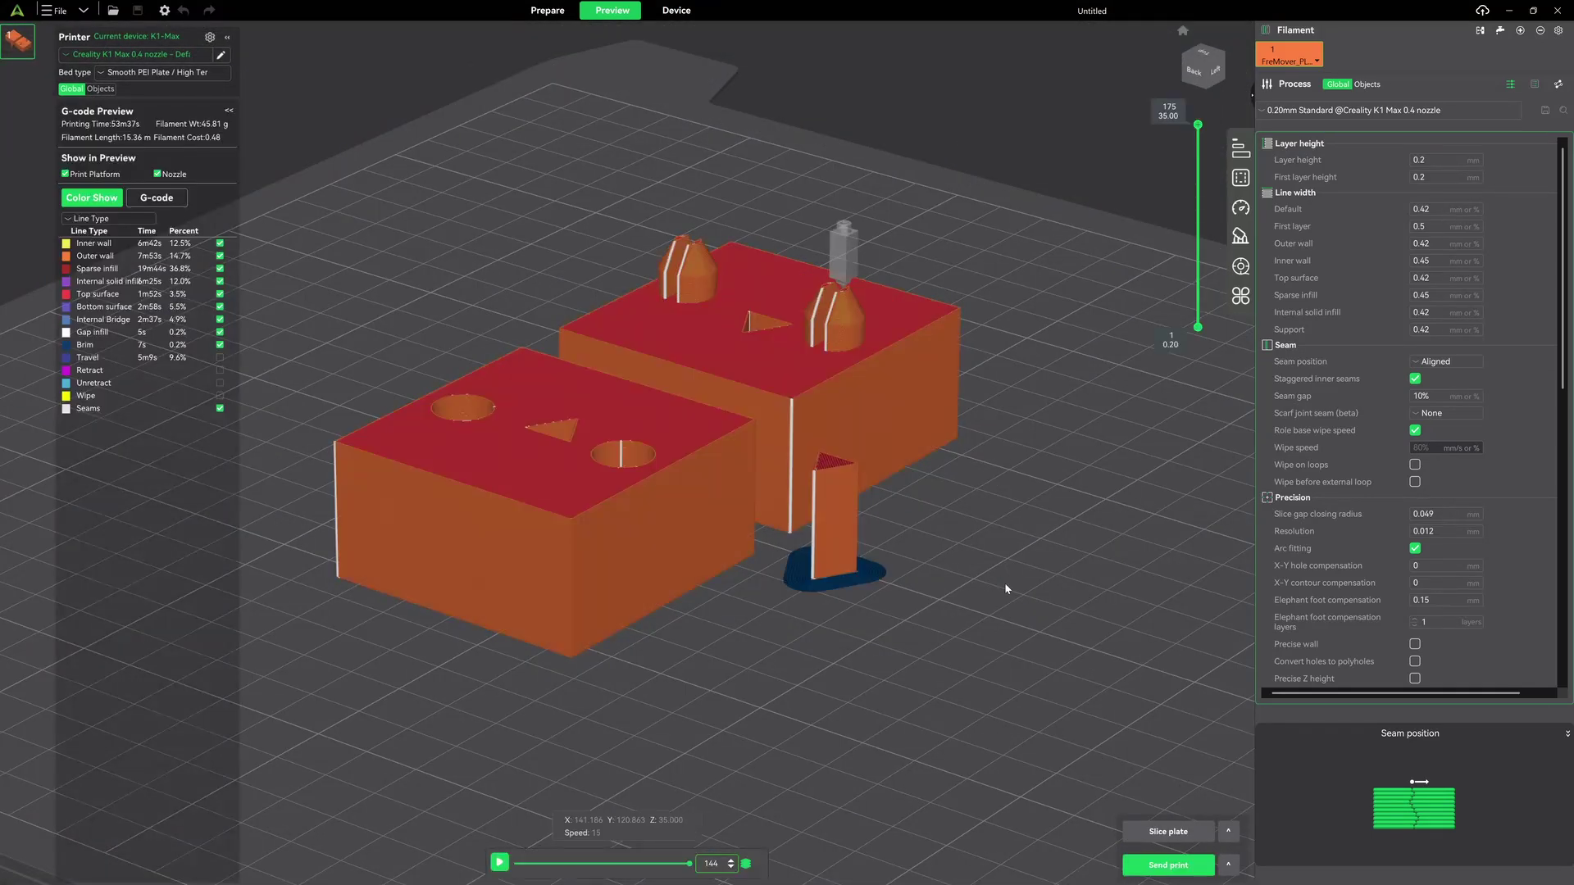